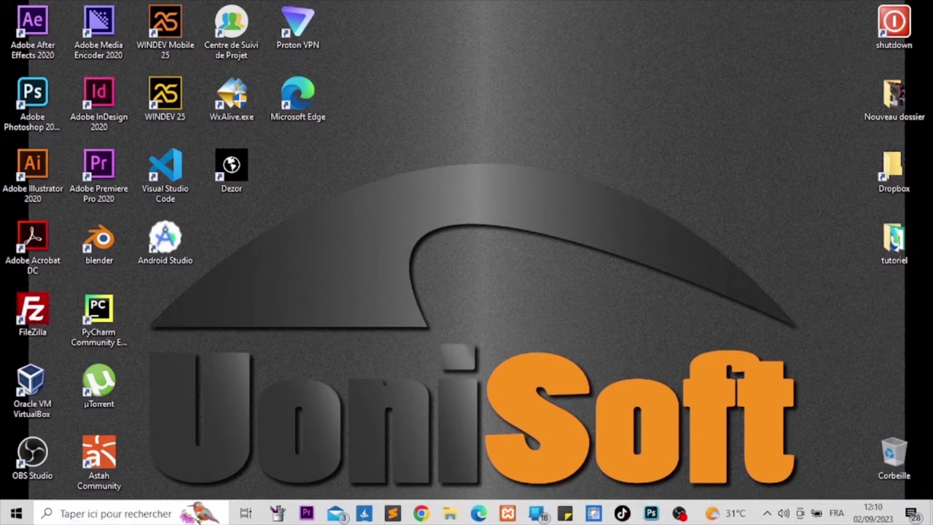
Bring the Photoshop window to the front from the taskbar
{"action": "left_click", "coordinate": [651, 512]}
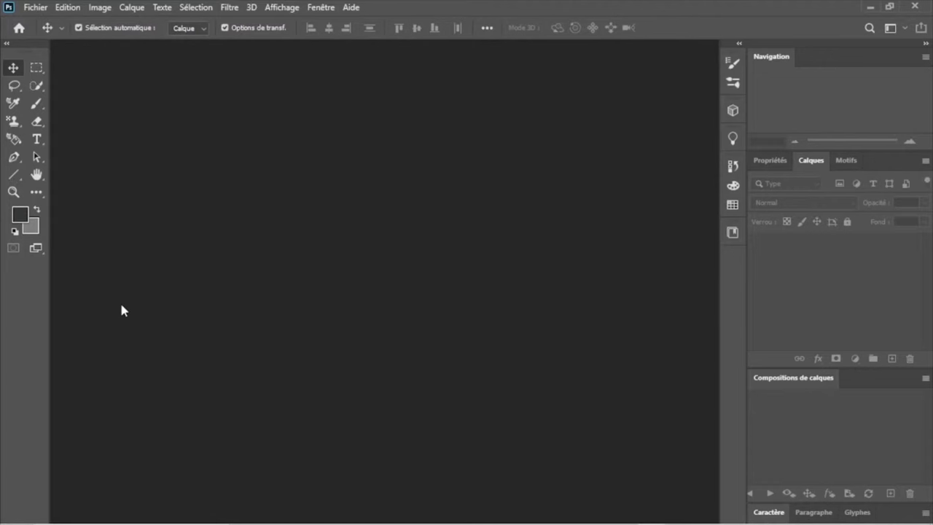
Start a new document and enter the name 'carte de visite'
{"action": "left_click", "coordinate": [33, 8]}
{"action": "left_click", "coordinate": [58, 24]}
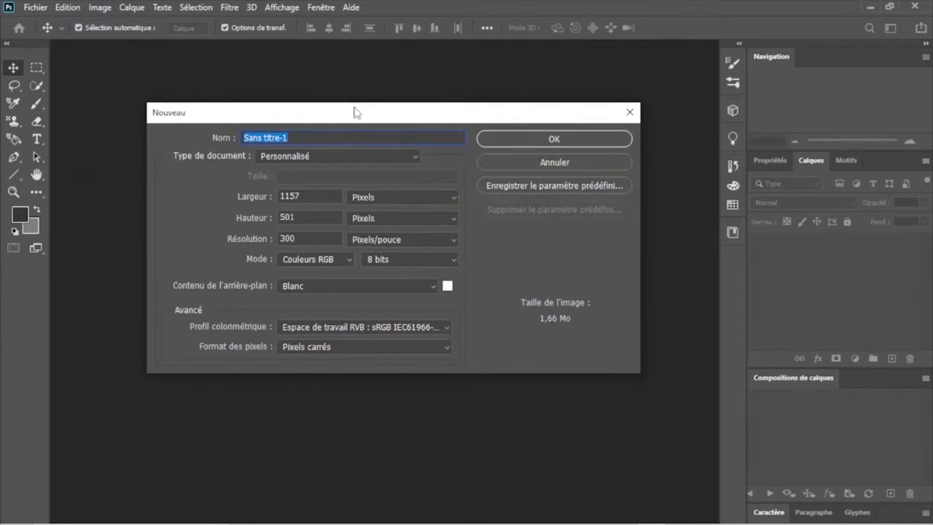
{"action": "left_click_drag", "start_coordinate": [381, 116], "coordinate": [378, 91]}
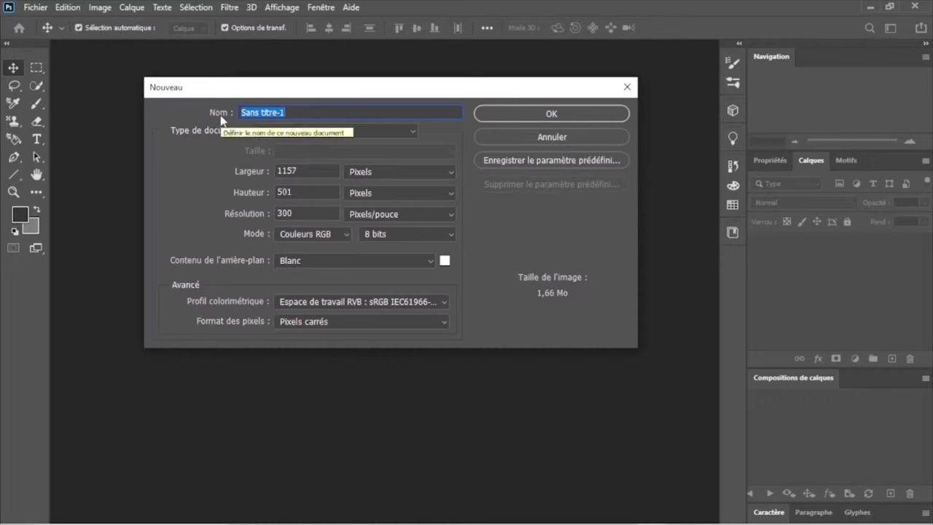
{"action": "type", "text": "n"}
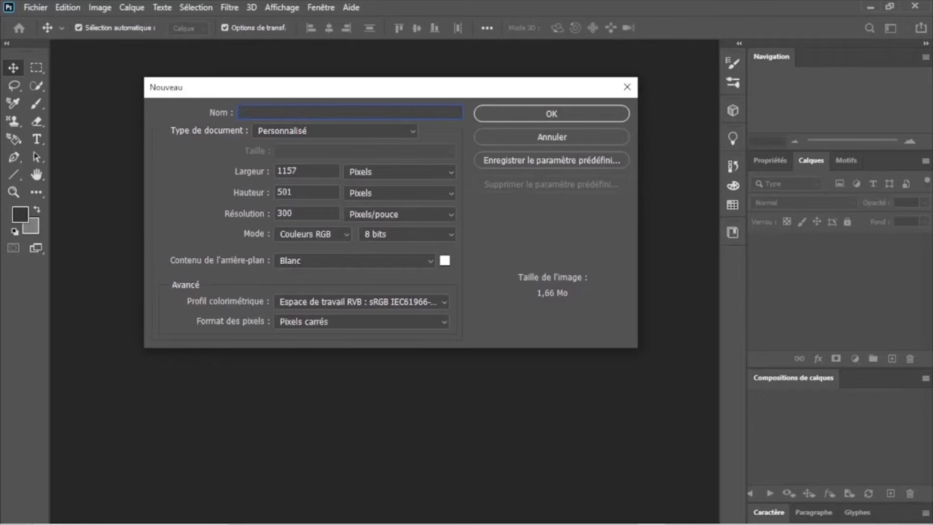
{"action": "type", "text": "rte "}
{"action": "type", "text": "de visite"}
Set the document size to 1050 × 600 pixels at 300 resolution
{"action": "double_click", "coordinate": [314, 170]}
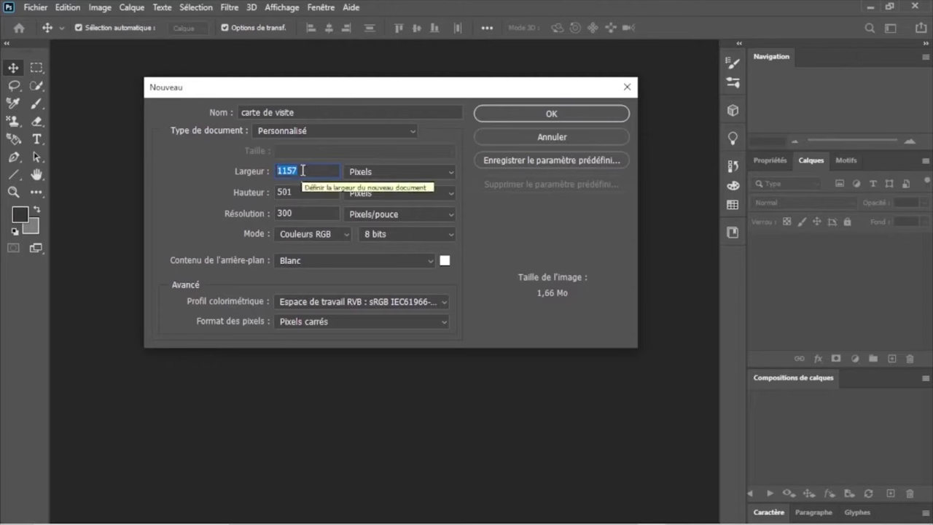
{"action": "type", "text": "1050"}
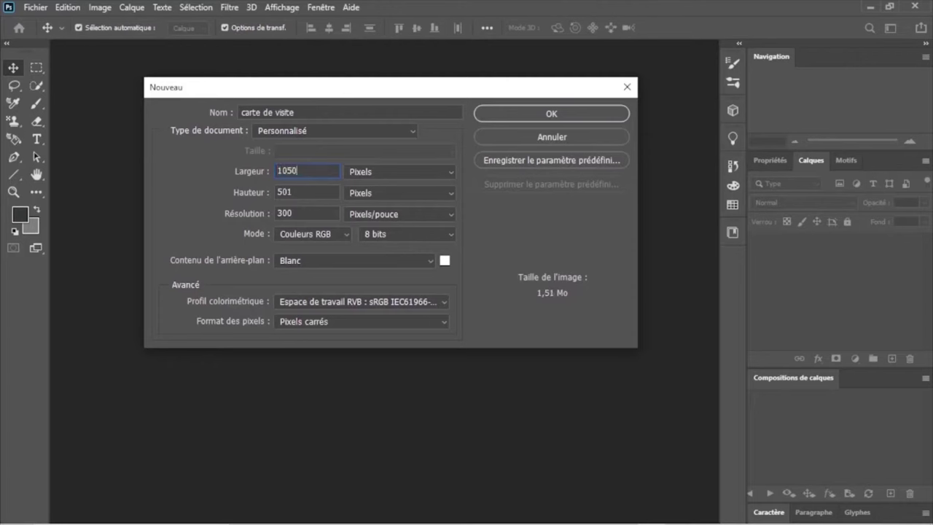
{"action": "double_click", "coordinate": [320, 191]}
{"action": "type", "text": "600"}
{"action": "left_click", "coordinate": [409, 169]}
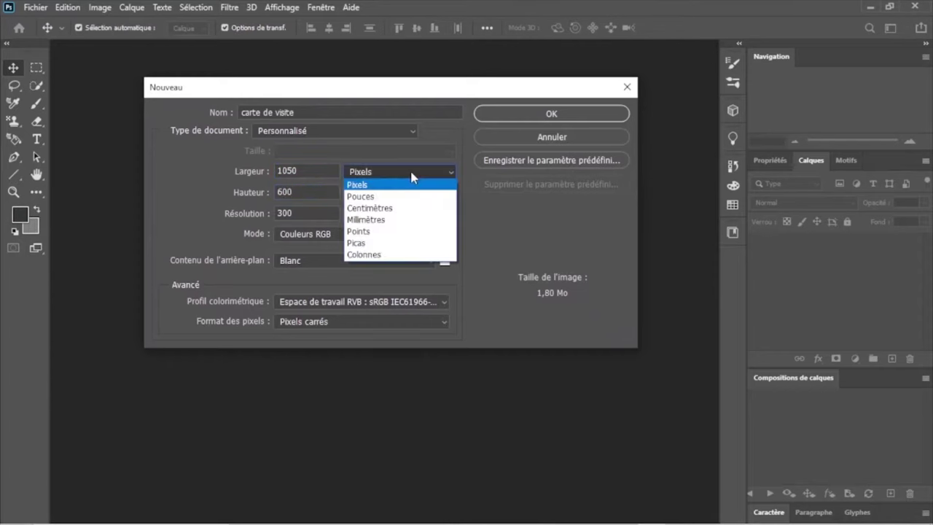
{"action": "left_click", "coordinate": [431, 182]}
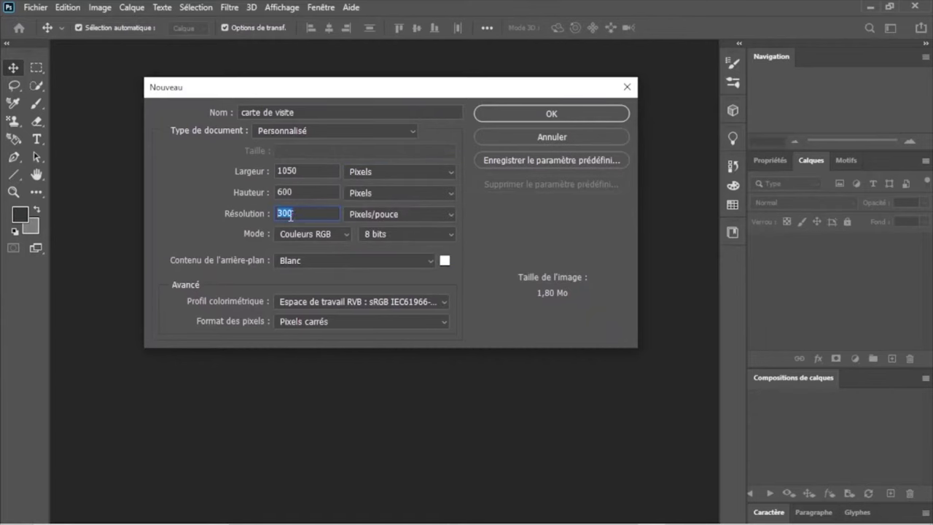
{"action": "left_click", "coordinate": [307, 212]}
{"action": "left_click", "coordinate": [232, 214]}
Create the white 1050 × 600 card and add an empty Calque 1 layer above the background
{"action": "left_click", "coordinate": [553, 116]}
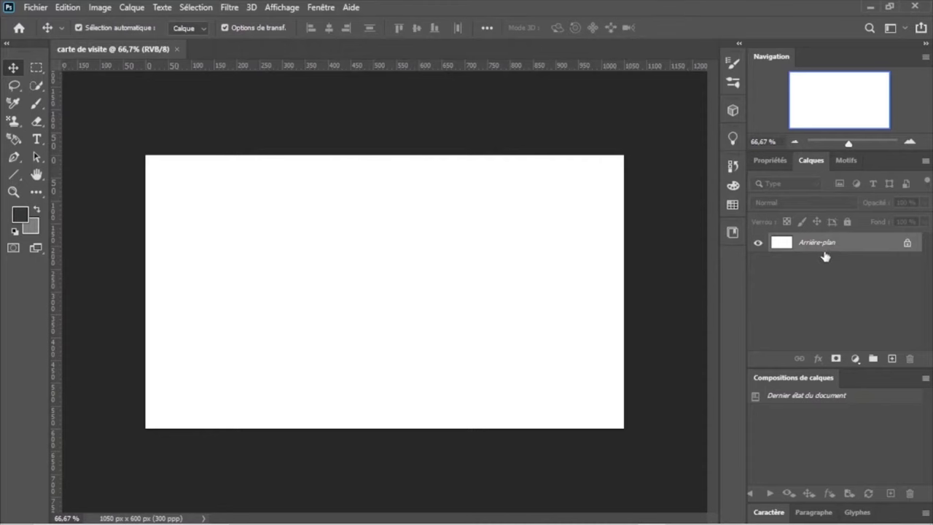
{"action": "left_click", "coordinate": [890, 360]}
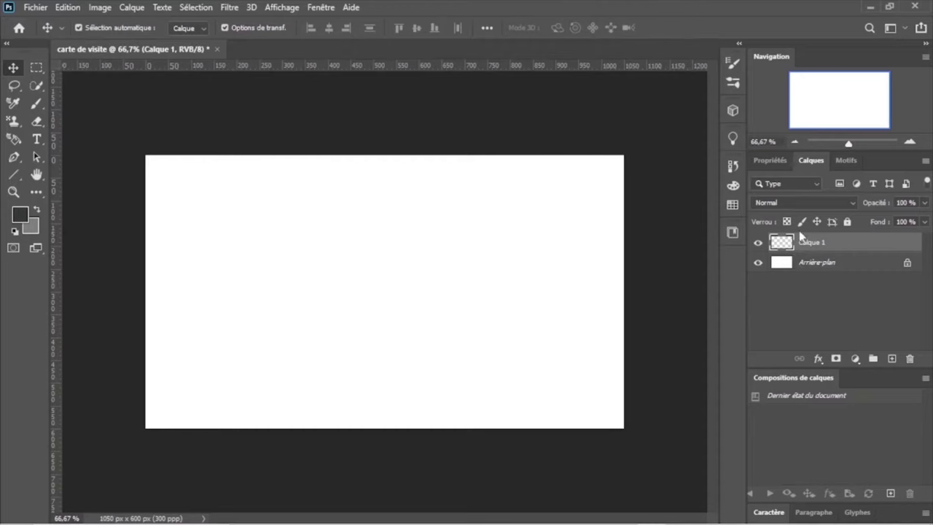
{"action": "double_click", "coordinate": [804, 243]}
{"action": "key", "text": "BackSpace"}
{"action": "type", "text": "n"}
{"action": "left_click", "coordinate": [833, 312]}
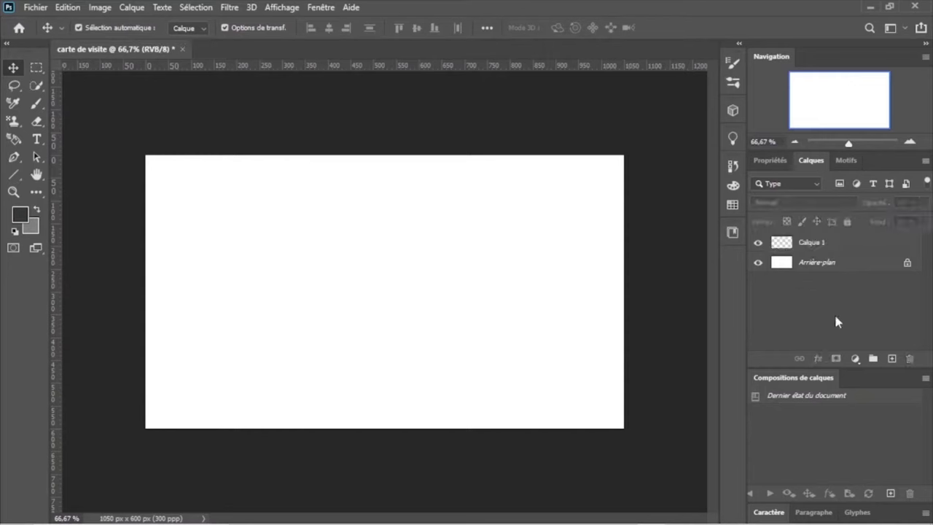
{"action": "left_click", "coordinate": [829, 253]}
{"action": "key", "text": "m"}
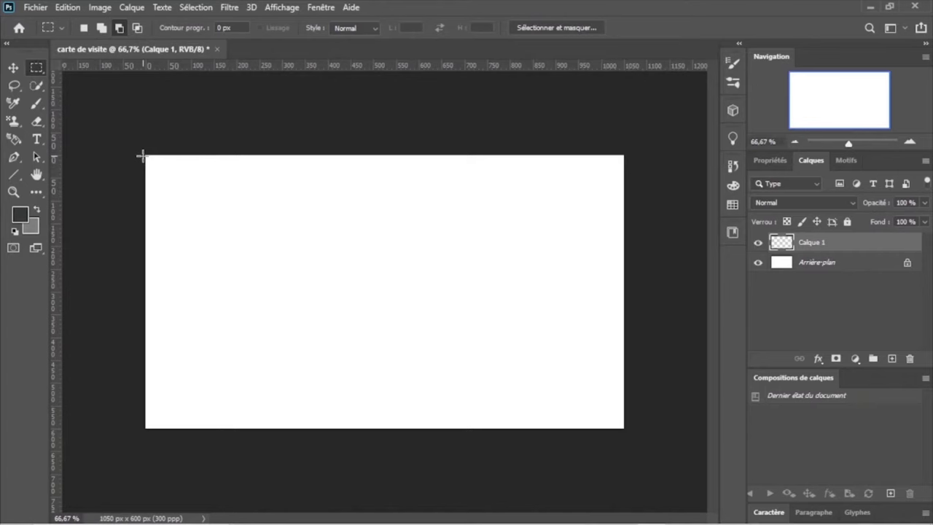
Select the full canvas and add a #2c2e2e Solid Color fill layer, Fond 1
{"action": "left_click_drag", "start_coordinate": [143, 154], "coordinate": [673, 518]}
{"action": "left_click", "coordinate": [855, 358]}
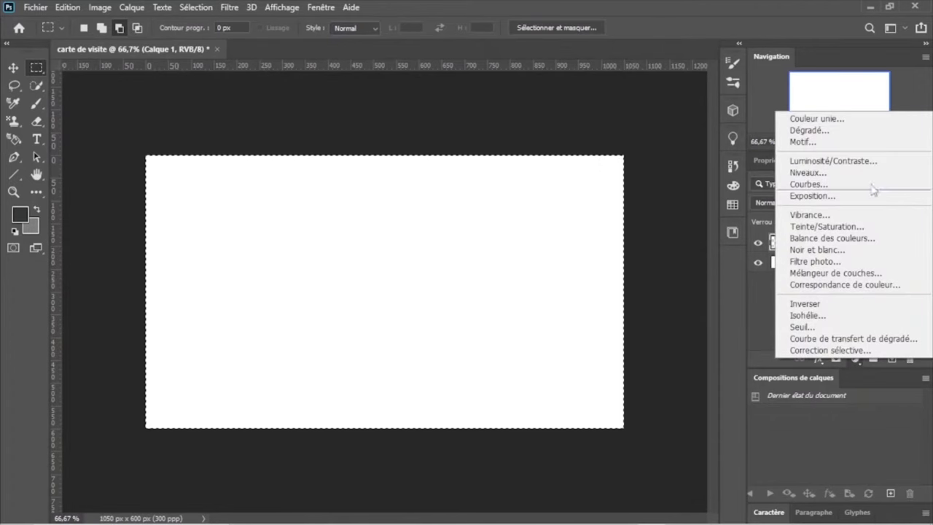
{"action": "left_click", "coordinate": [817, 118]}
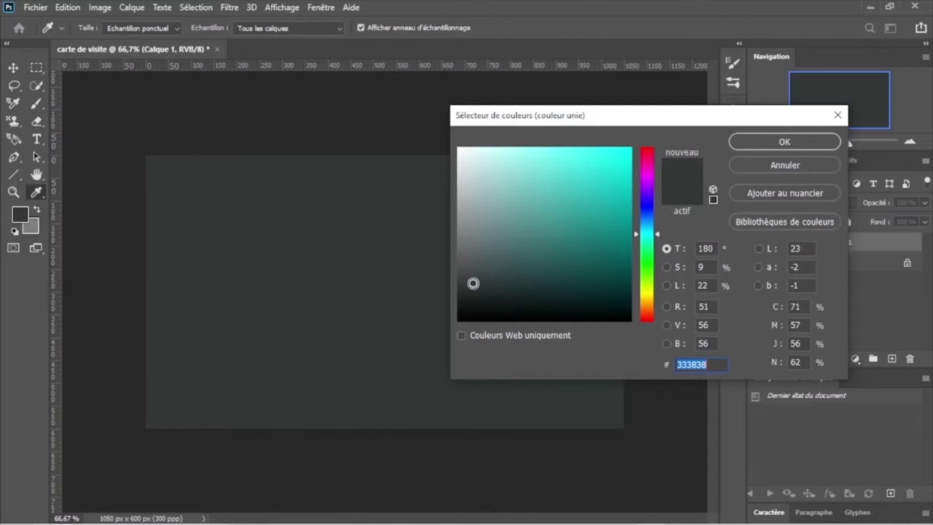
{"action": "left_click_drag", "start_coordinate": [473, 284], "coordinate": [465, 290]}
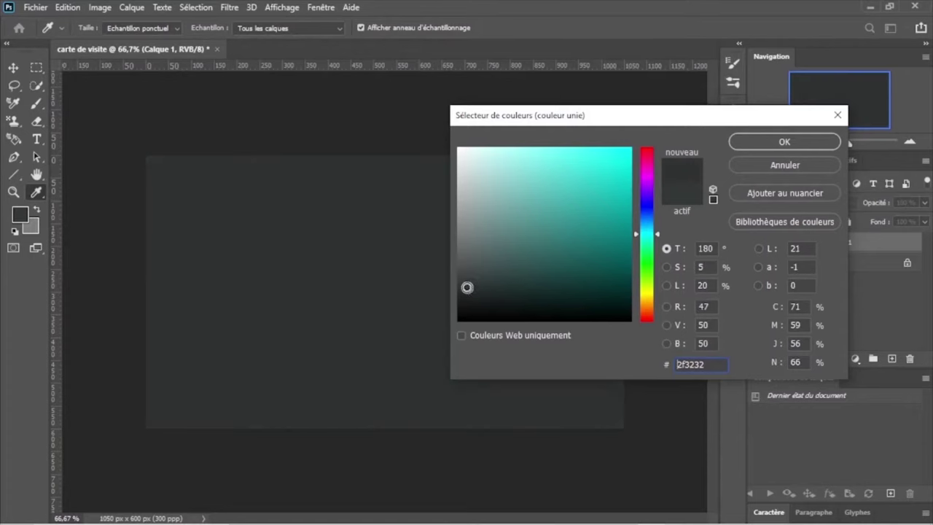
{"action": "left_click", "coordinate": [801, 140]}
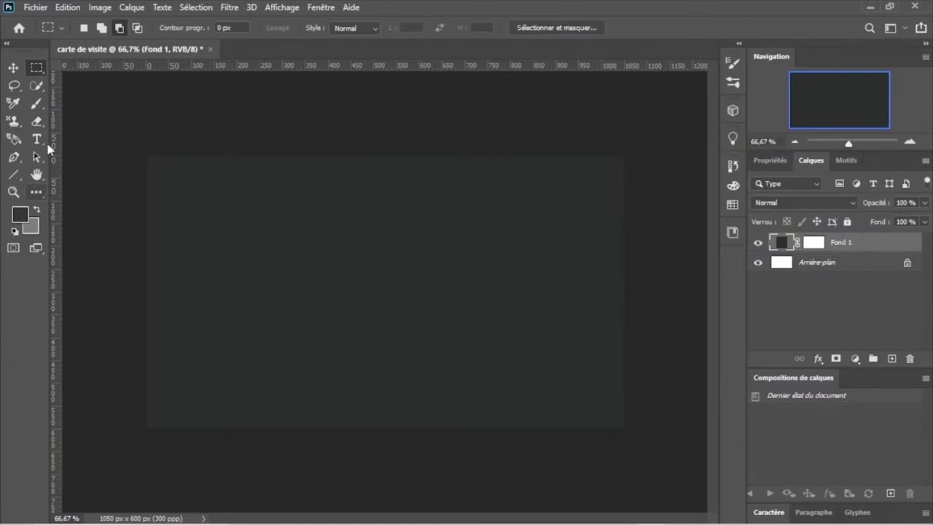
Draw a 600 × 600 px circle with the Ellipse tool
{"action": "left_click", "coordinate": [14, 67]}
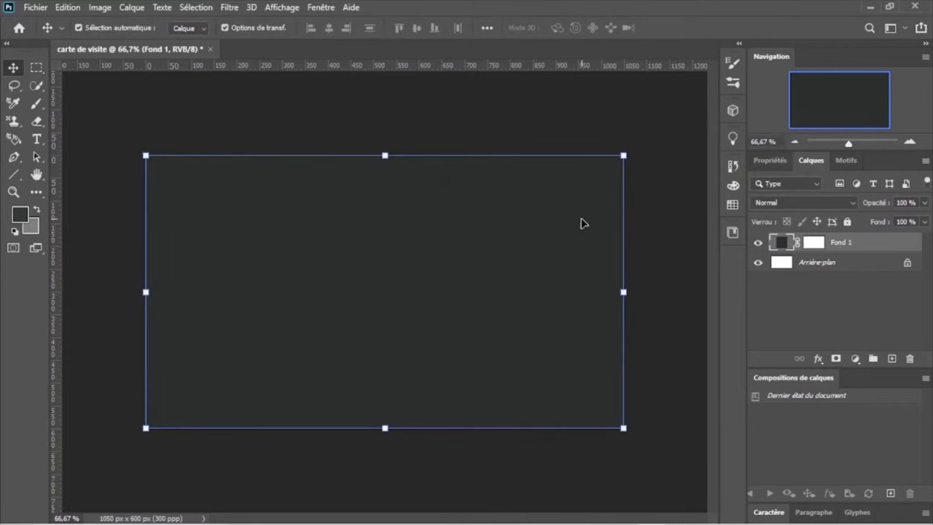
{"action": "left_click", "coordinate": [21, 174]}
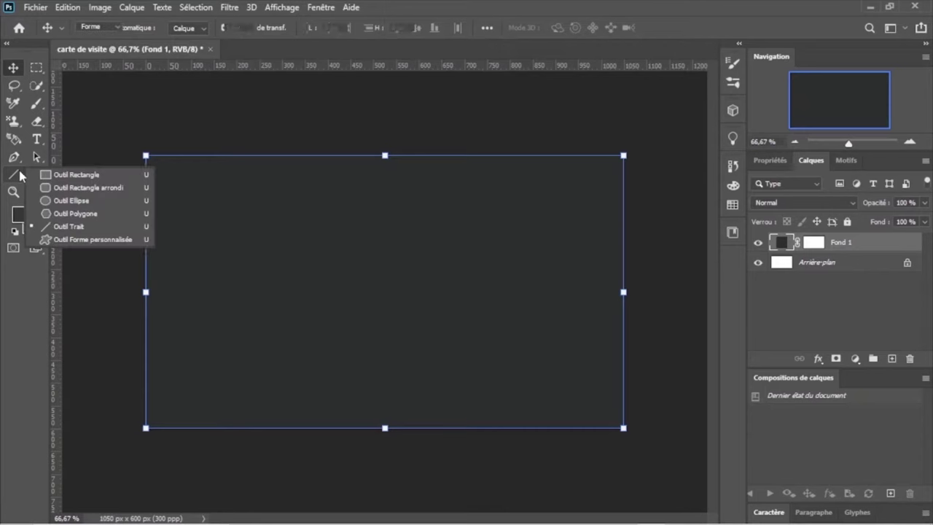
{"action": "left_click", "coordinate": [84, 204]}
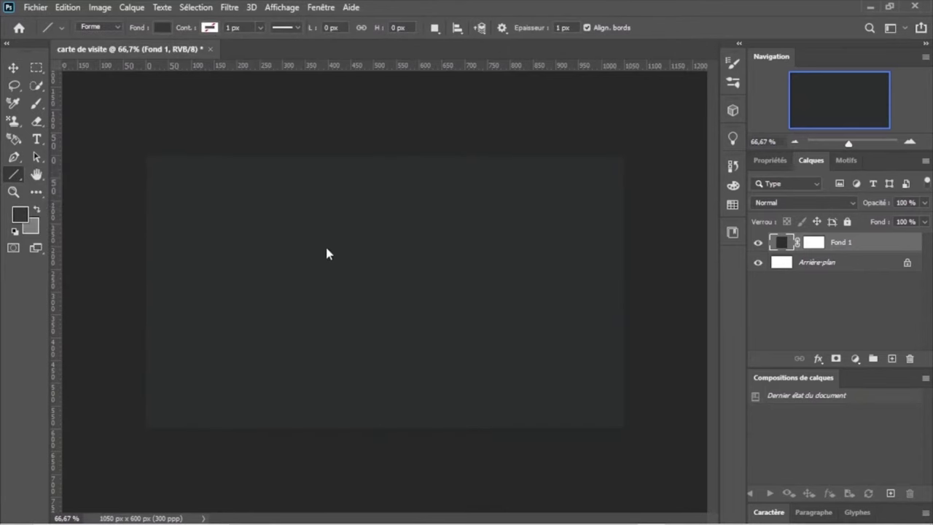
{"action": "left_click", "coordinate": [399, 263]}
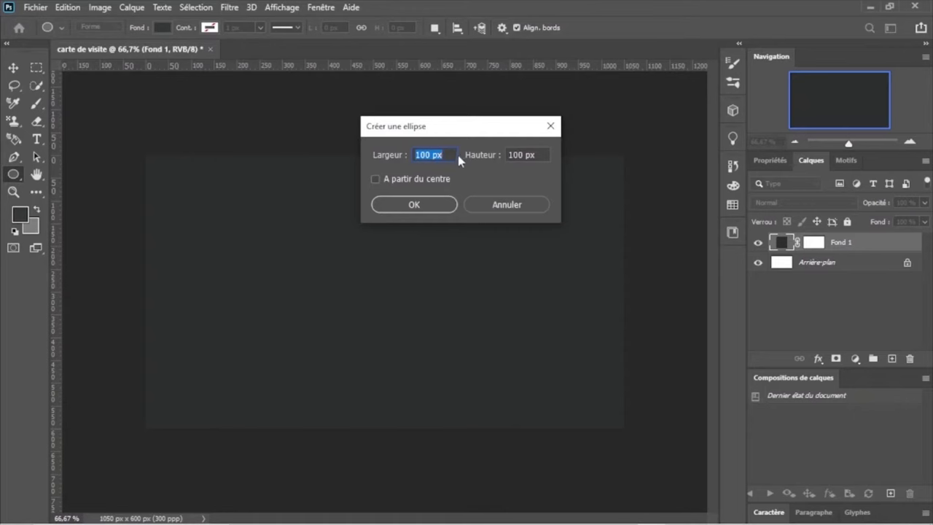
{"action": "double_click", "coordinate": [430, 155]}
{"action": "type", "text": "600"}
{"action": "key", "text": "Tab"}
{"action": "type", "text": "6"}
{"action": "key", "text": "Return"}
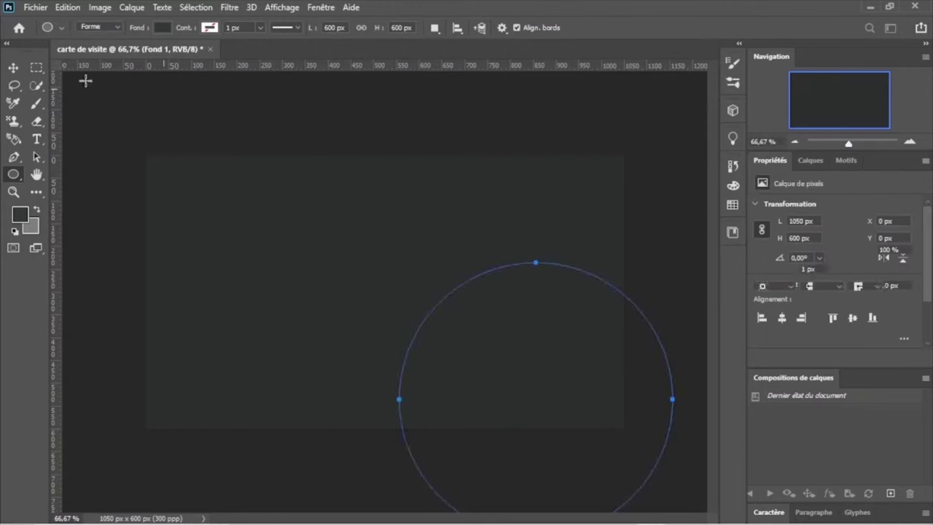
Move and enlarge the circle so it covers the card's right side
{"action": "left_click", "coordinate": [13, 67]}
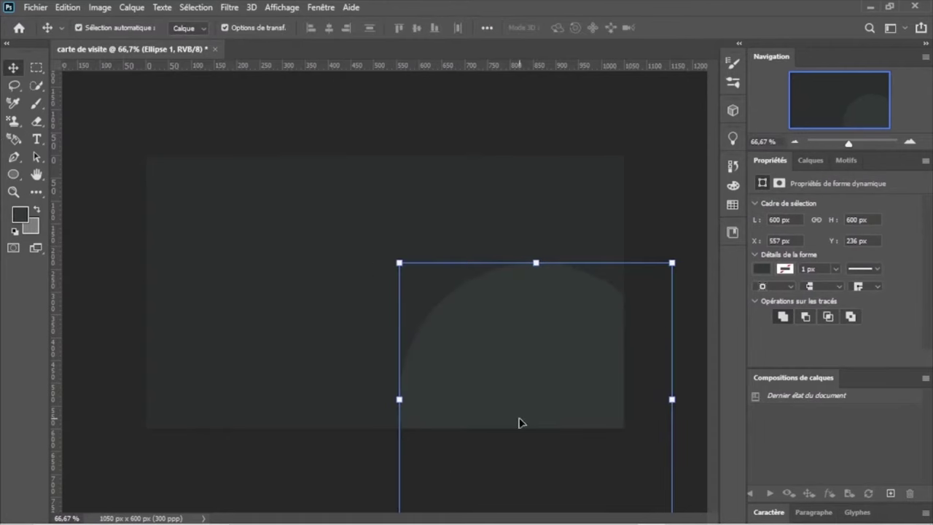
{"action": "left_click_drag", "start_coordinate": [519, 422], "coordinate": [386, 239]}
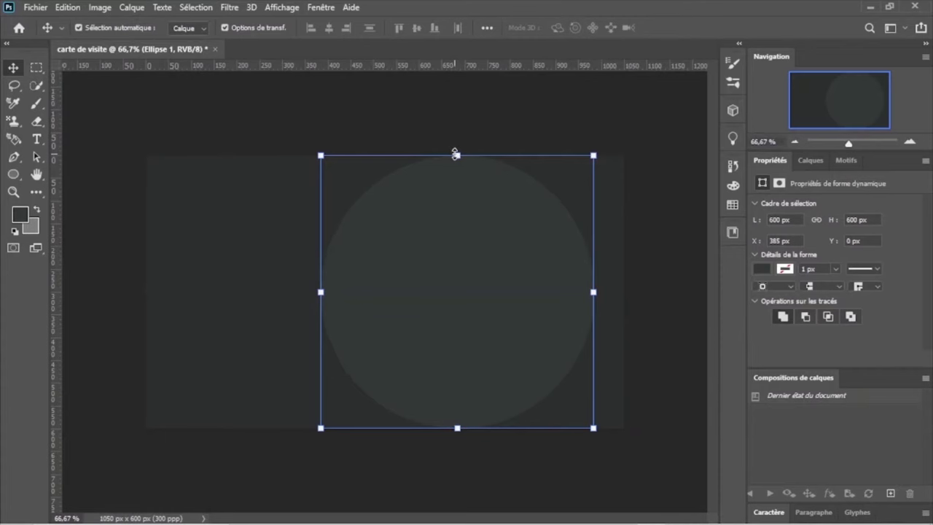
{"action": "left_click_drag", "start_coordinate": [456, 155], "coordinate": [468, 71]}
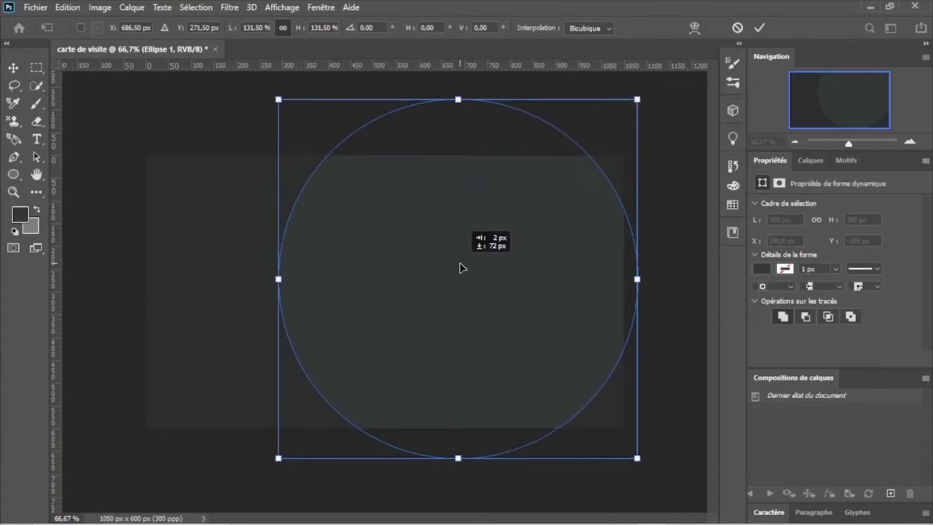
{"action": "left_click_drag", "start_coordinate": [459, 234], "coordinate": [484, 289]}
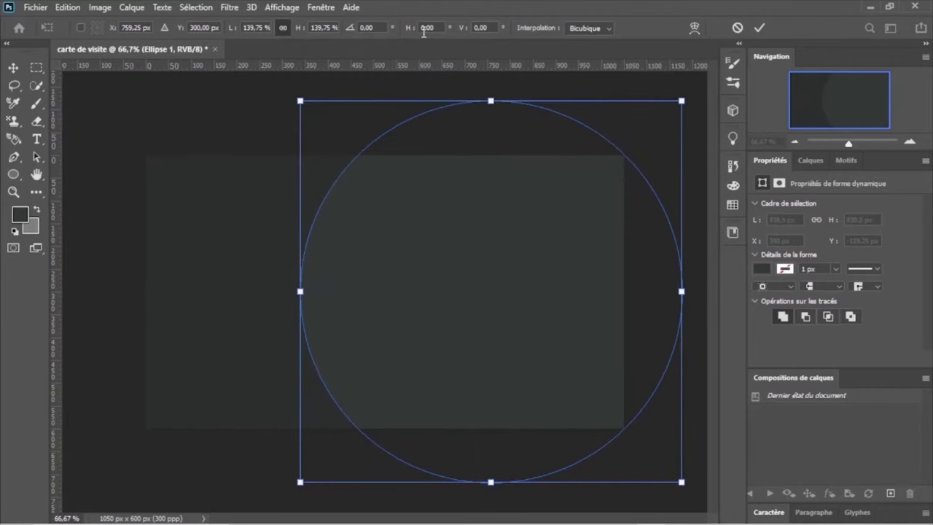
{"action": "left_click", "coordinate": [758, 27]}
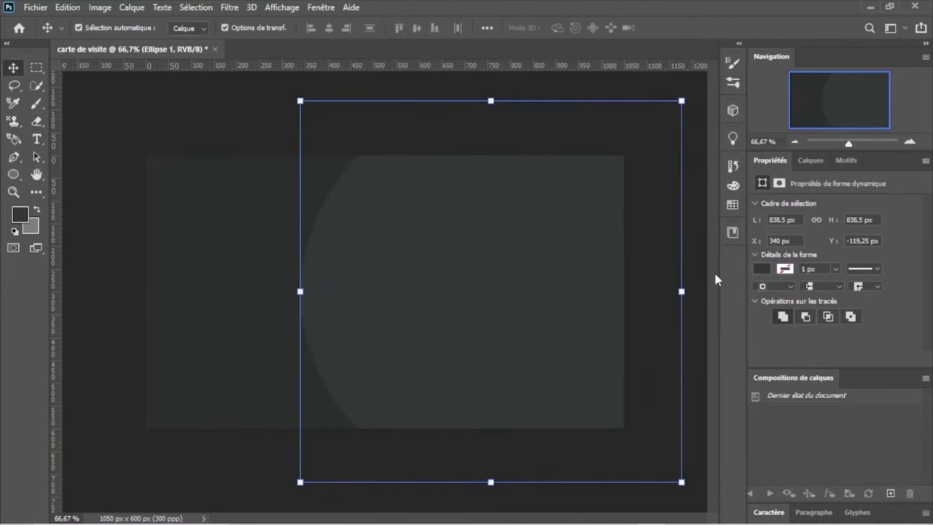
Change the Ellipse 1 fill colour to orange #f6b029
{"action": "left_click", "coordinate": [807, 164]}
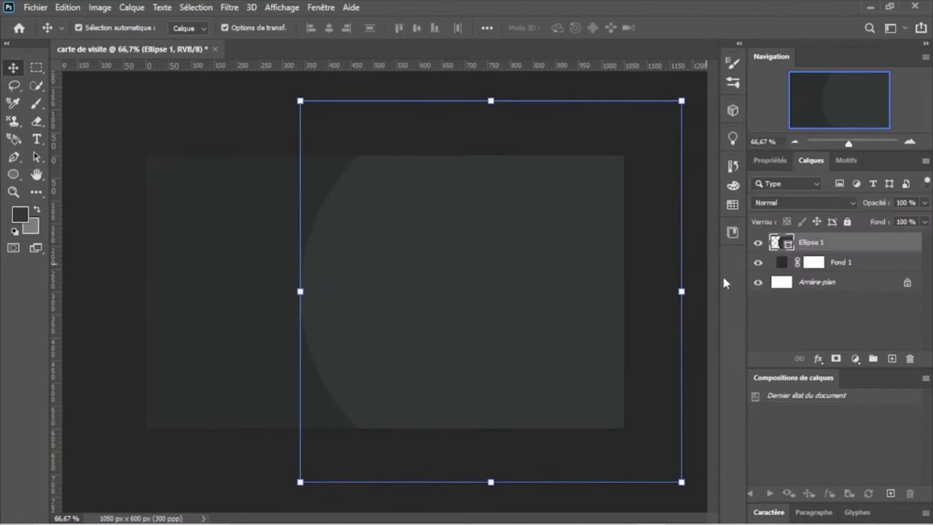
{"action": "double_click", "coordinate": [787, 246]}
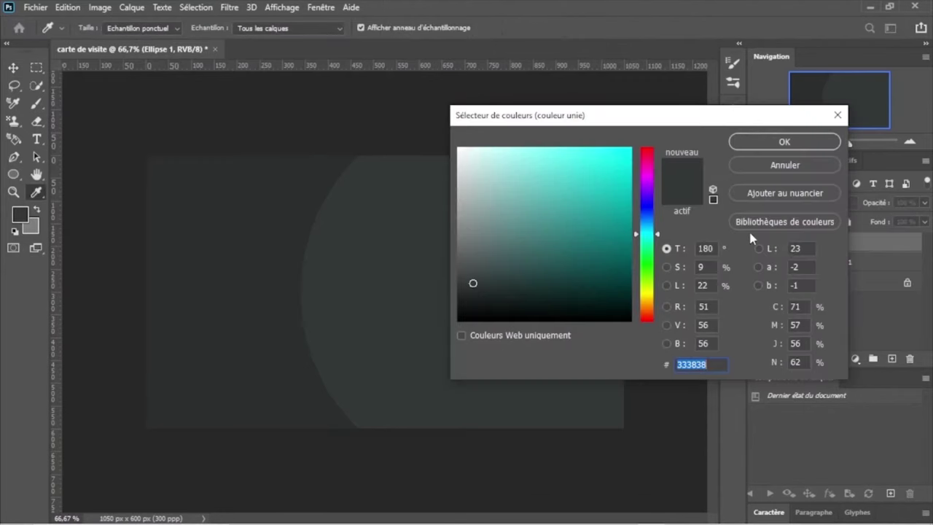
{"action": "left_click", "coordinate": [648, 303]}
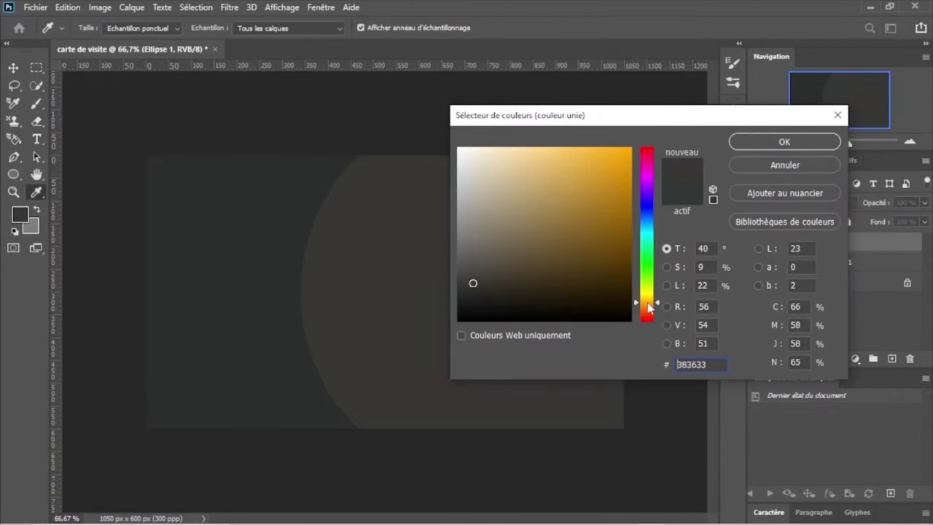
{"action": "left_click", "coordinate": [618, 148]}
{"action": "left_click", "coordinate": [603, 153]}
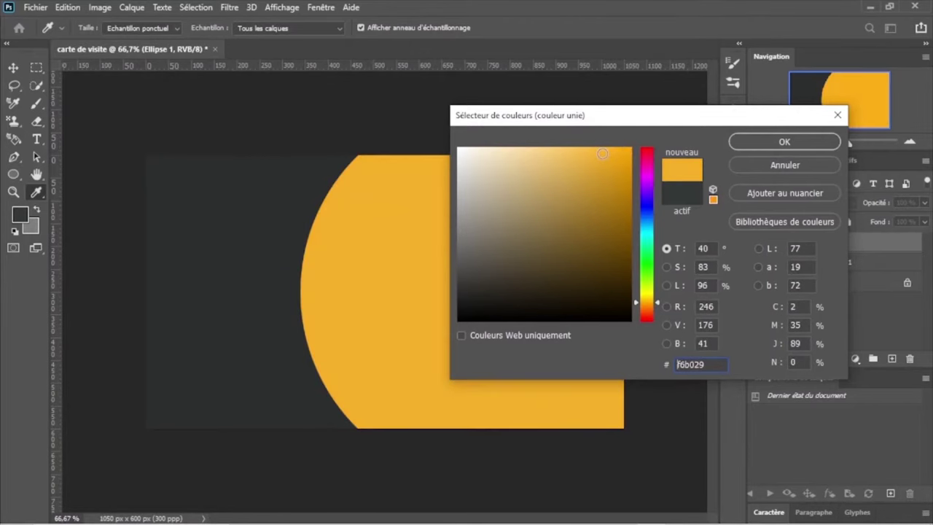
{"action": "left_click", "coordinate": [781, 142]}
{"action": "key", "text": "v"}
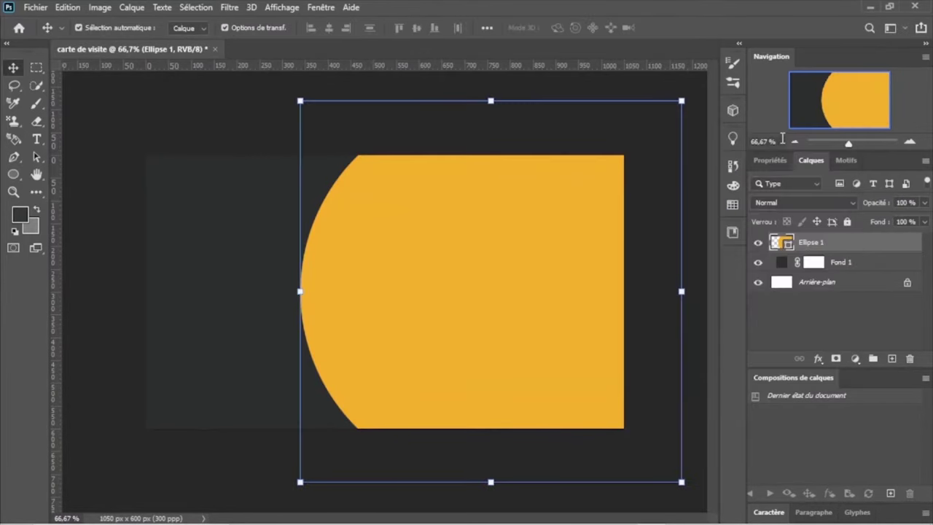
{"action": "left_click", "coordinate": [233, 123]}
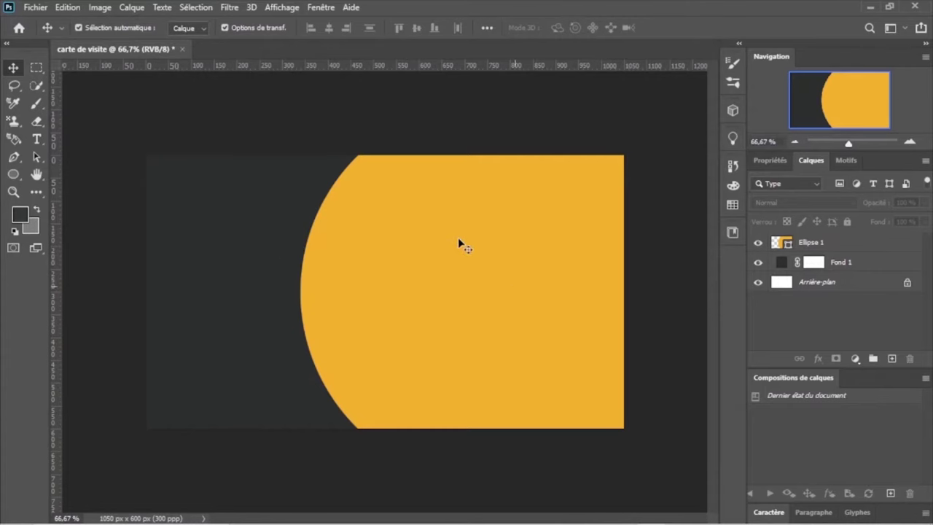
Draw a 300 × 300 px dark gray circle, Ellipse 2
{"action": "left_click", "coordinate": [16, 176]}
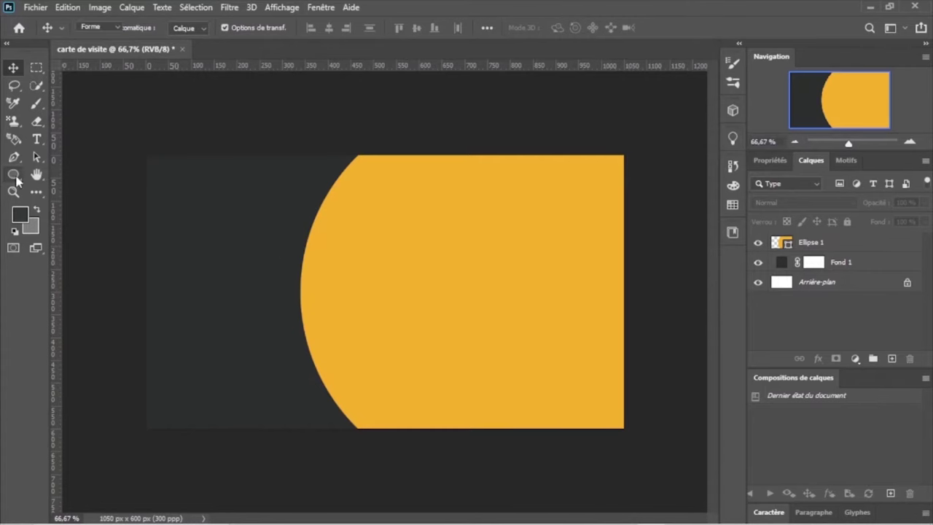
{"action": "left_click", "coordinate": [91, 204]}
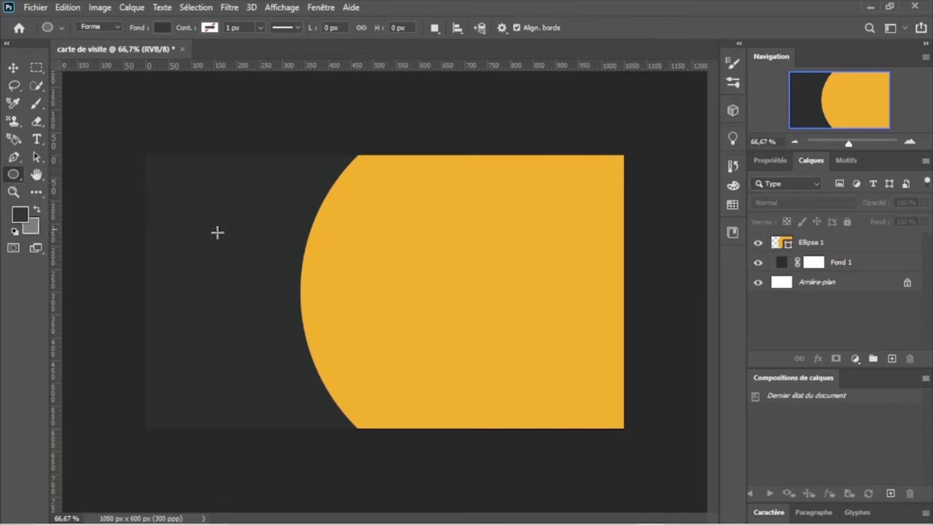
{"action": "left_click", "coordinate": [294, 301]}
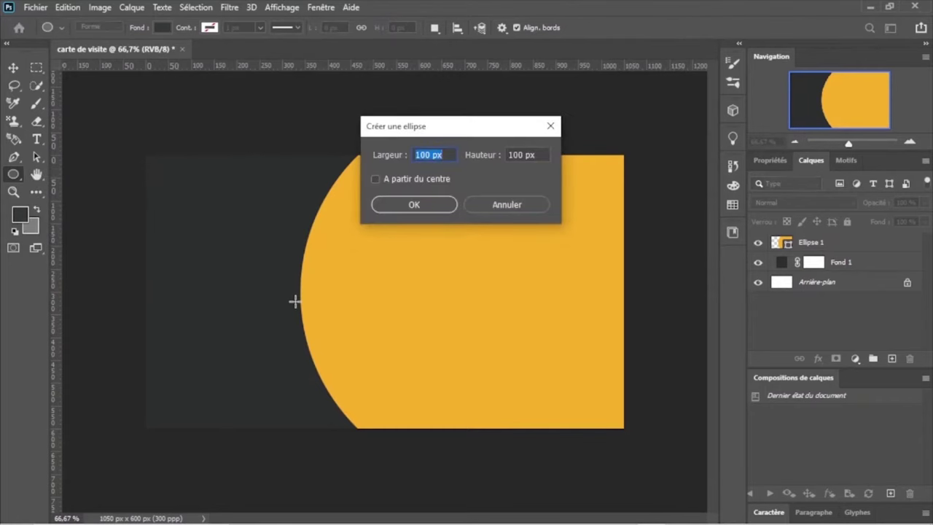
{"action": "type", "text": "3"}
{"action": "double_click", "coordinate": [541, 153]}
{"action": "type", "text": "3"}
{"action": "key", "text": "Return"}
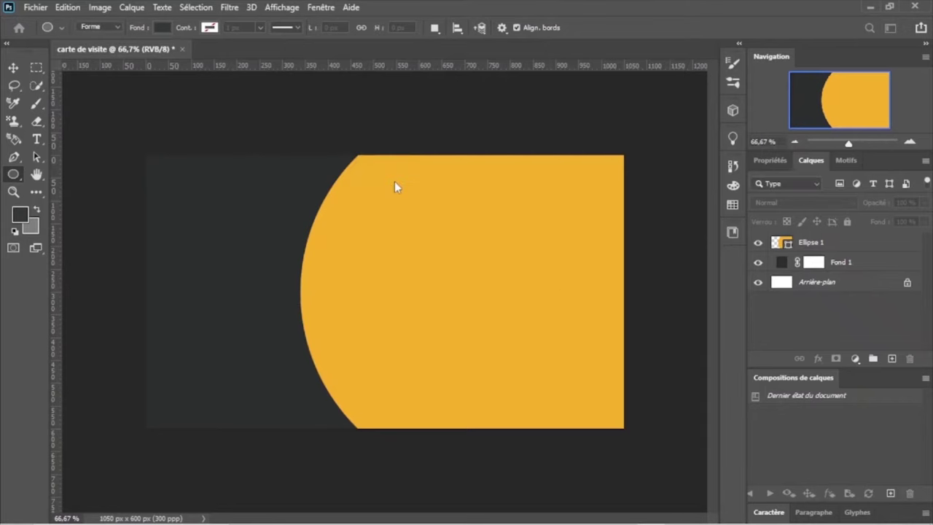
Position Ellipse 2 on the card's left half, overlapping the orange edge
{"action": "left_click", "coordinate": [13, 67]}
{"action": "mouse_move", "coordinate": [362, 321]}
{"action": "left_mouse_down"}
{"action": "mouse_move", "coordinate": [281, 293]}
{"action": "mouse_move", "coordinate": [303, 296]}
{"action": "left_mouse_up"}
{"action": "key", "text": "ctrl+t"}
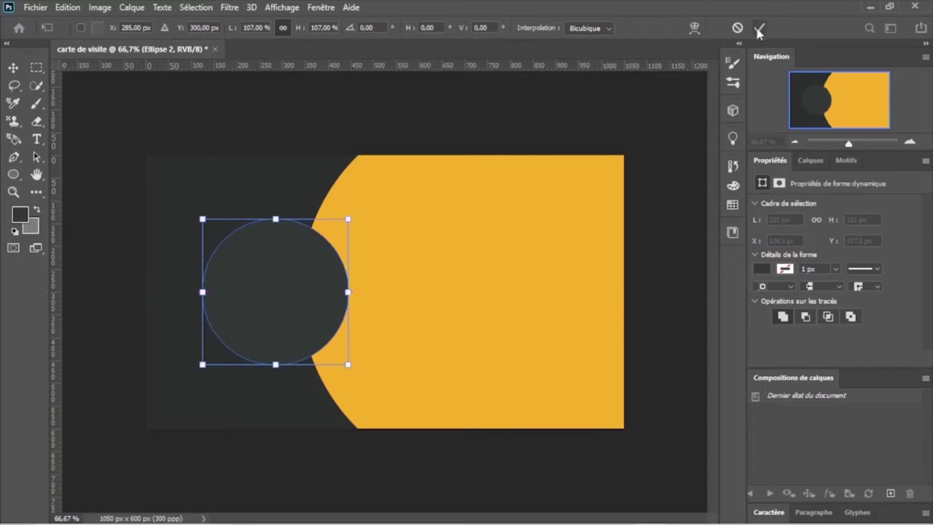
{"action": "left_click", "coordinate": [759, 28]}
{"action": "left_click", "coordinate": [564, 122]}
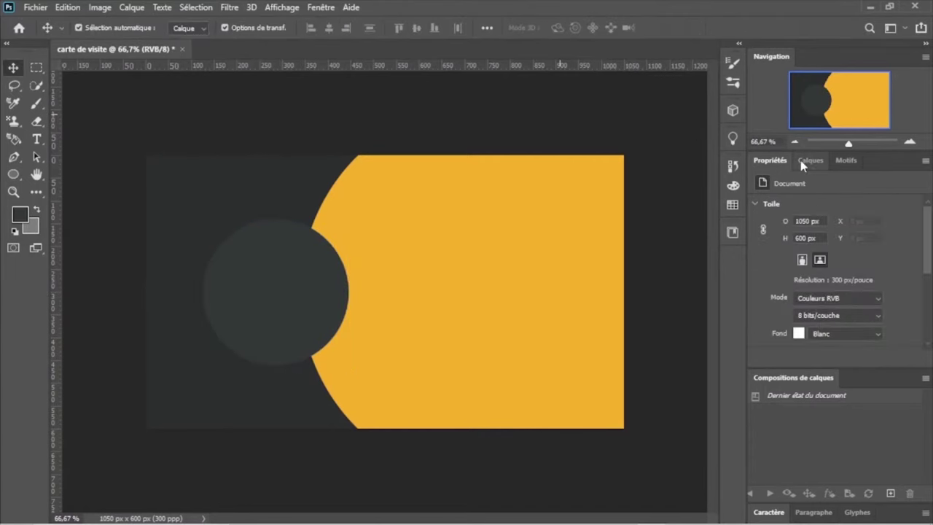
{"action": "left_click", "coordinate": [808, 162]}
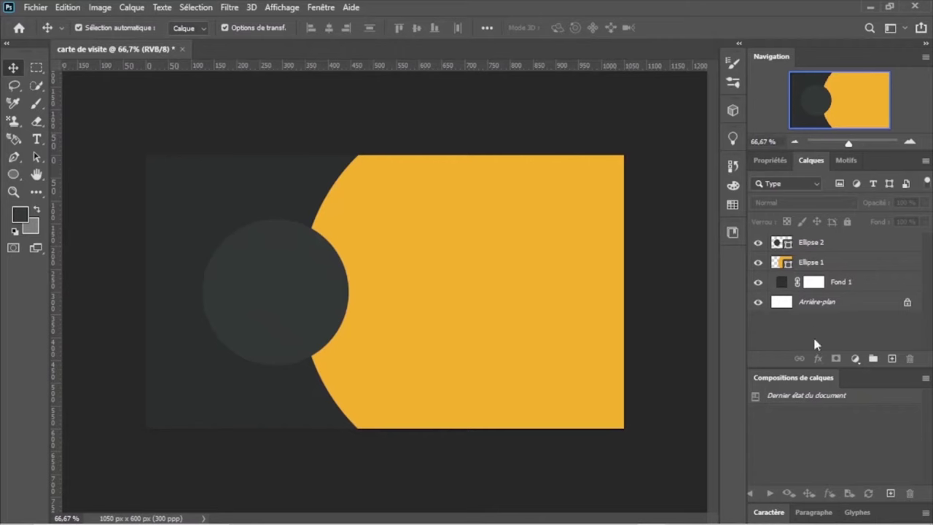
Duplicate the Ellipse 2 layer as Ellipse 2 copie and select the copy
{"action": "left_click", "coordinate": [242, 286]}
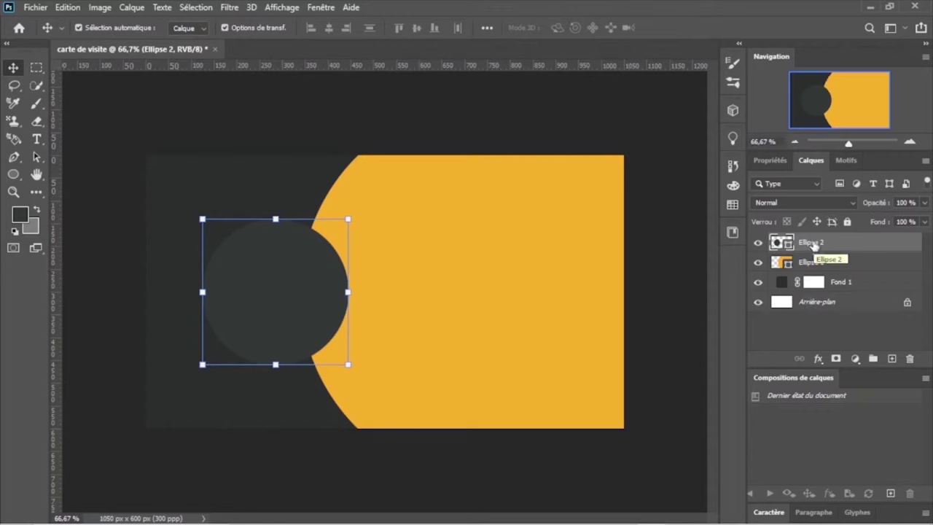
{"action": "right_click", "coordinate": [813, 245]}
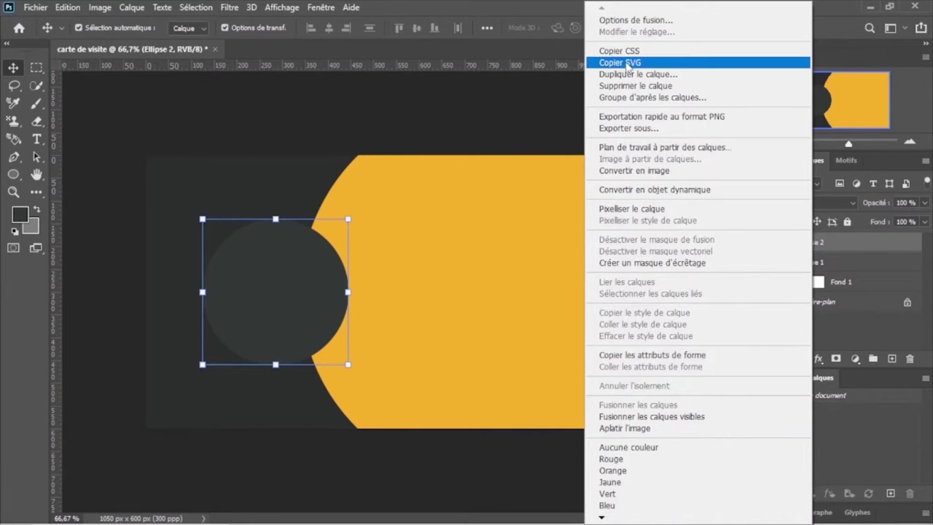
{"action": "left_click", "coordinate": [626, 76]}
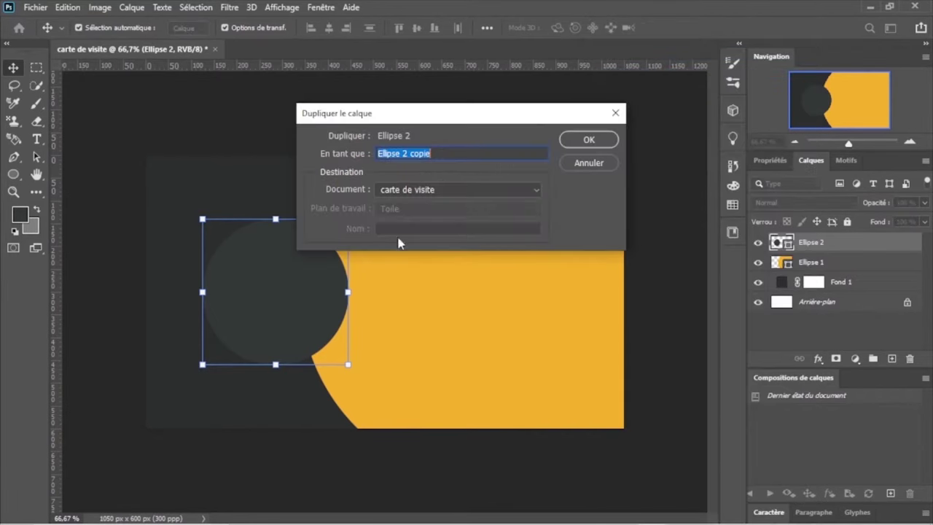
{"action": "left_click", "coordinate": [589, 140]}
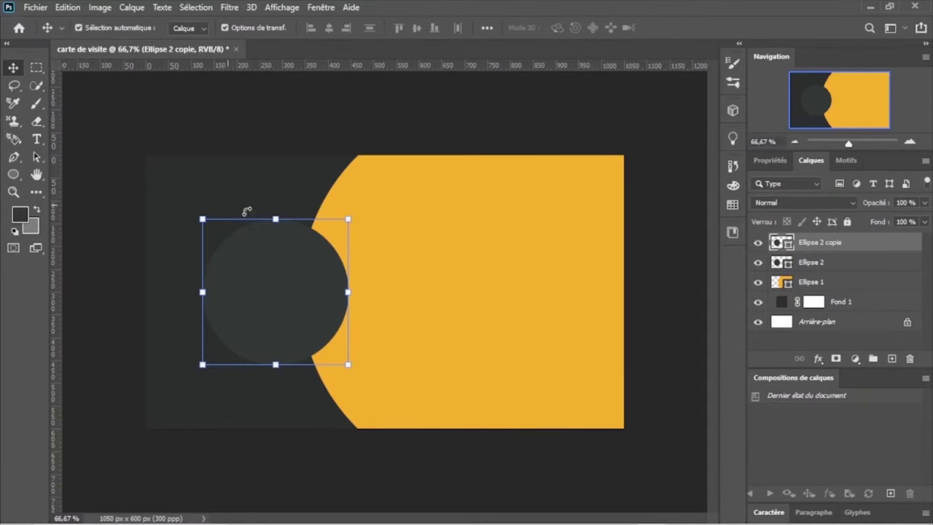
{"action": "left_click", "coordinate": [358, 125]}
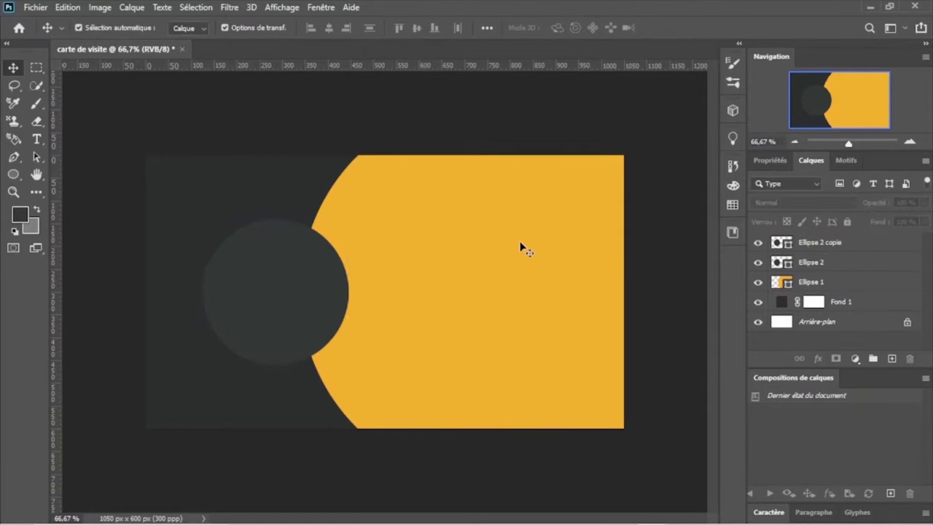
{"action": "left_click", "coordinate": [261, 293]}
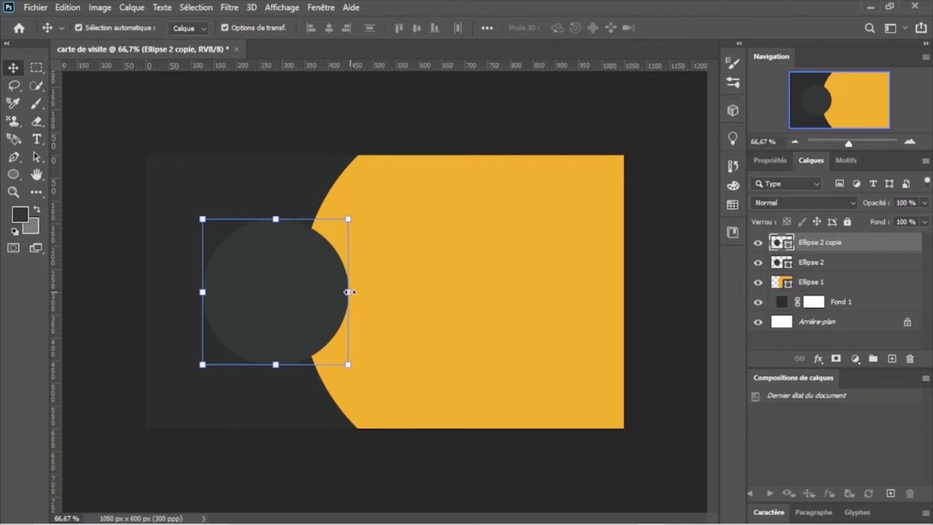
Scale Ellipse 2 copie to about 86% and recentre it inside the original circle
{"action": "left_click_drag", "start_coordinate": [348, 292], "coordinate": [331, 293]}
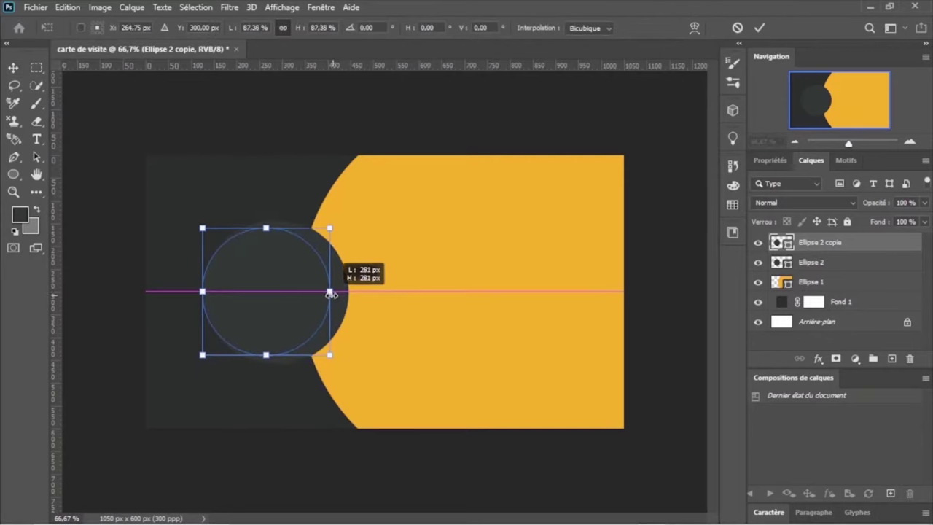
{"action": "mouse_move", "coordinate": [277, 301]}
{"action": "left_mouse_down"}
{"action": "mouse_move", "coordinate": [335, 291]}
{"action": "mouse_move", "coordinate": [298, 299]}
{"action": "left_mouse_up"}
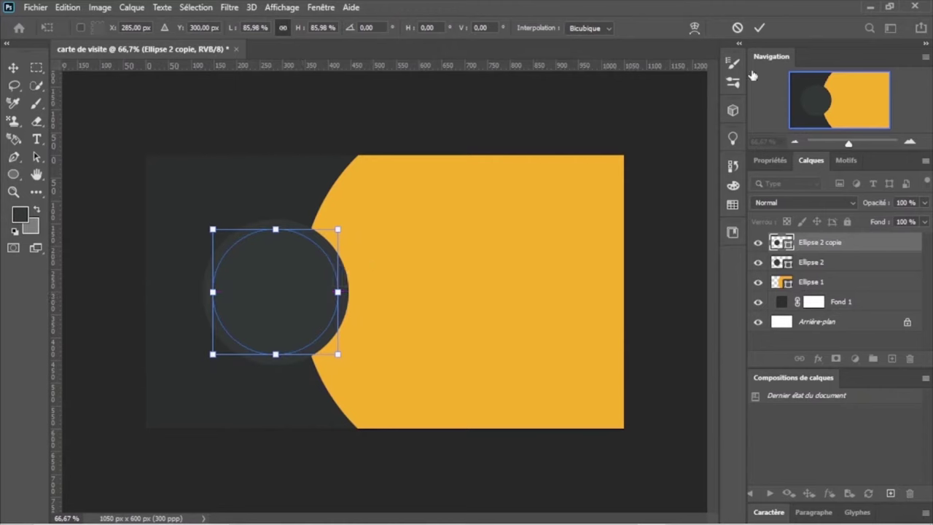
{"action": "left_click", "coordinate": [758, 27]}
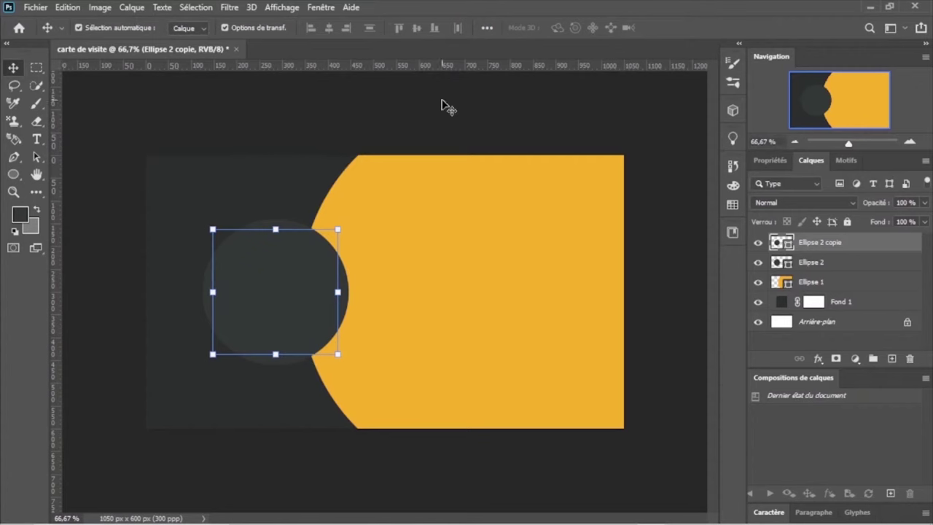
{"action": "left_click", "coordinate": [443, 106]}
Fill Ellipse 2 copie with the sampled orange f6b029, then select Ellipse 2
{"action": "left_click", "coordinate": [274, 272]}
{"action": "double_click", "coordinate": [787, 250]}
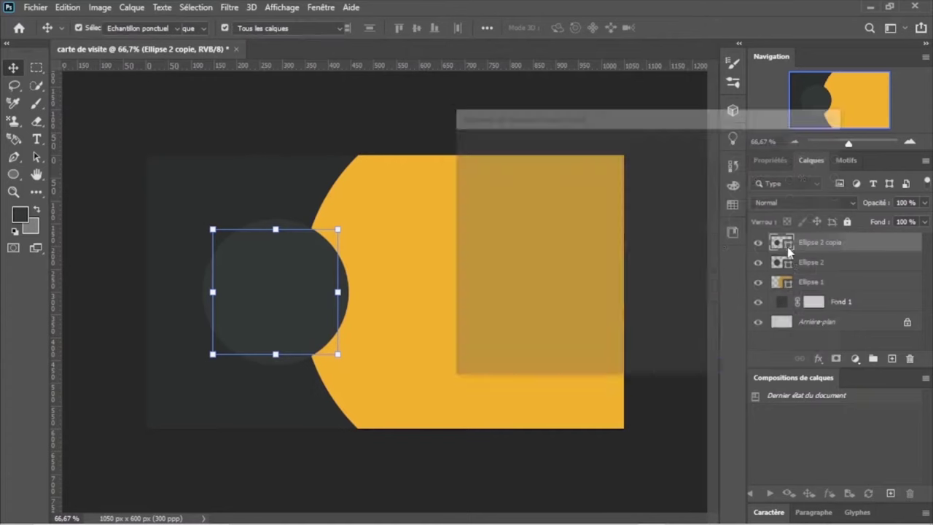
{"action": "left_click", "coordinate": [430, 198]}
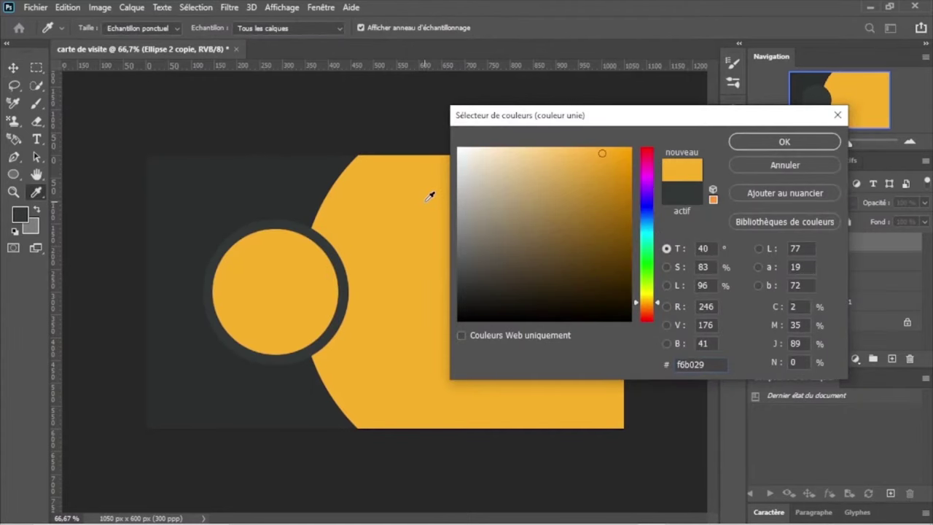
{"action": "left_click", "coordinate": [784, 142]}
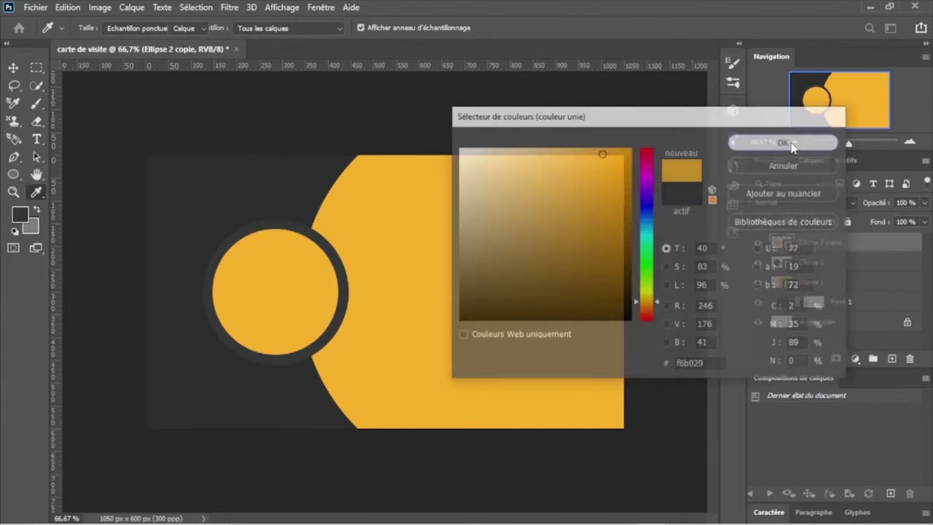
{"action": "left_click", "coordinate": [612, 94]}
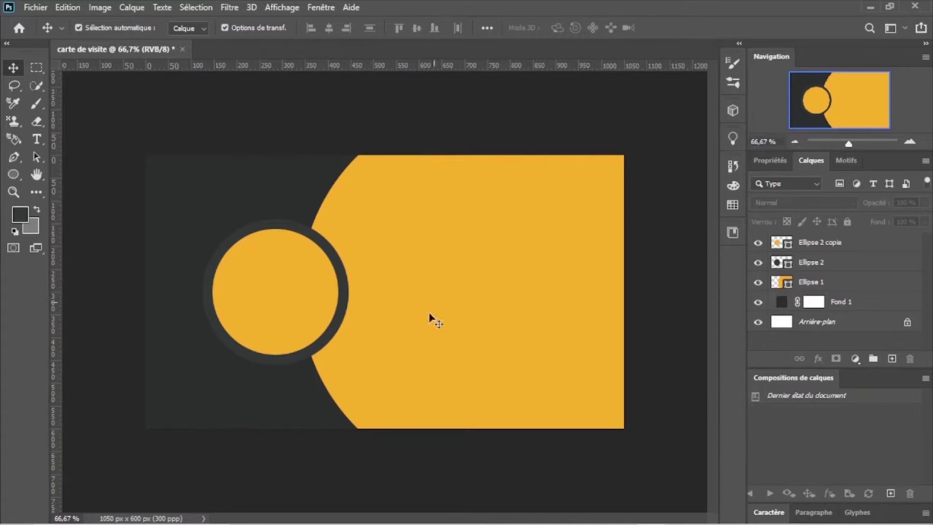
{"action": "left_click", "coordinate": [279, 226]}
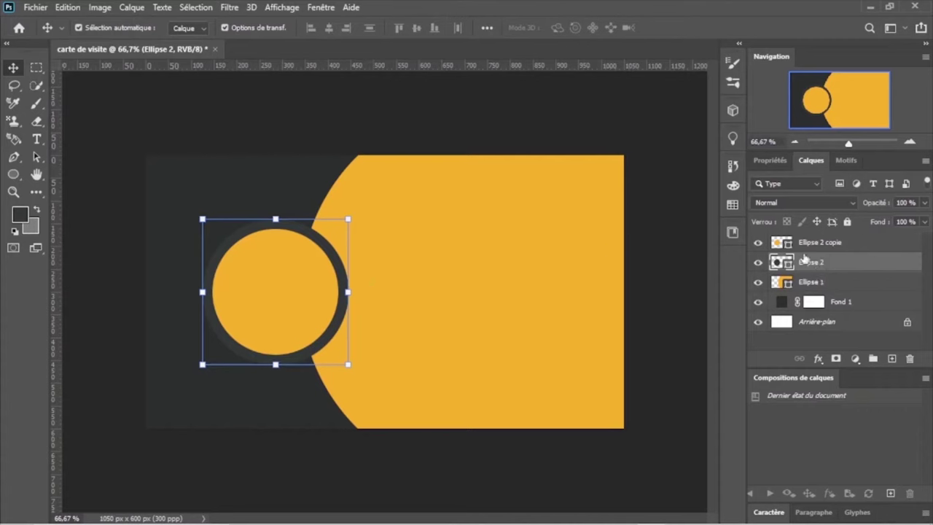
Toggle the inner circle's and Ellipse 2's visibility to check the ring
{"action": "left_click", "coordinate": [757, 242]}
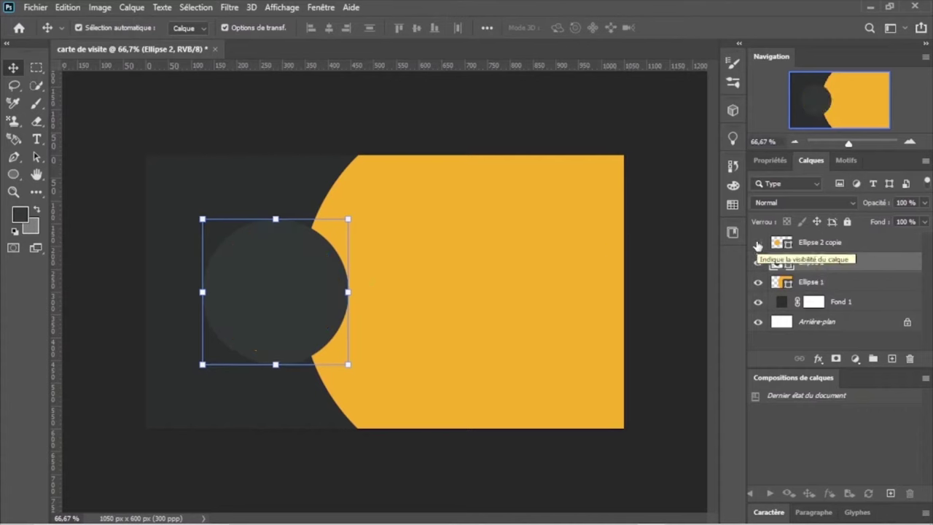
{"action": "left_click", "coordinate": [757, 243]}
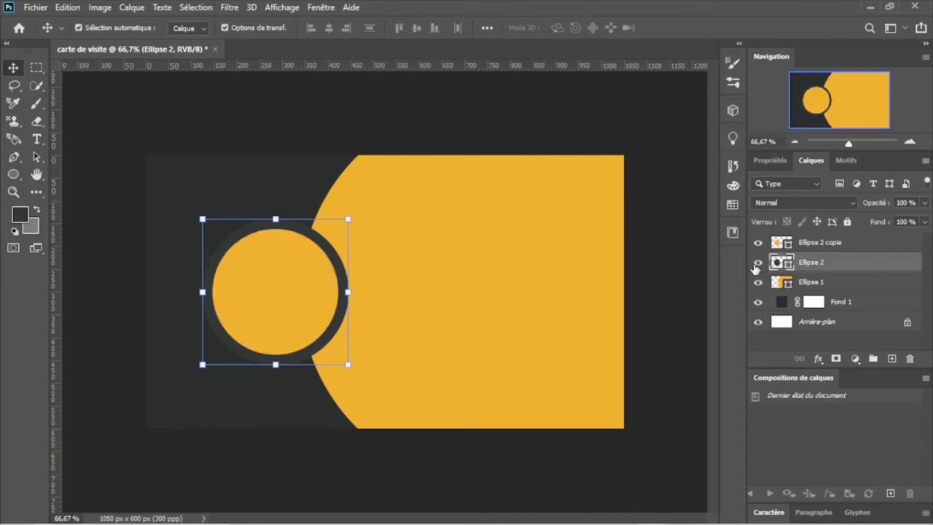
{"action": "left_click", "coordinate": [757, 263]}
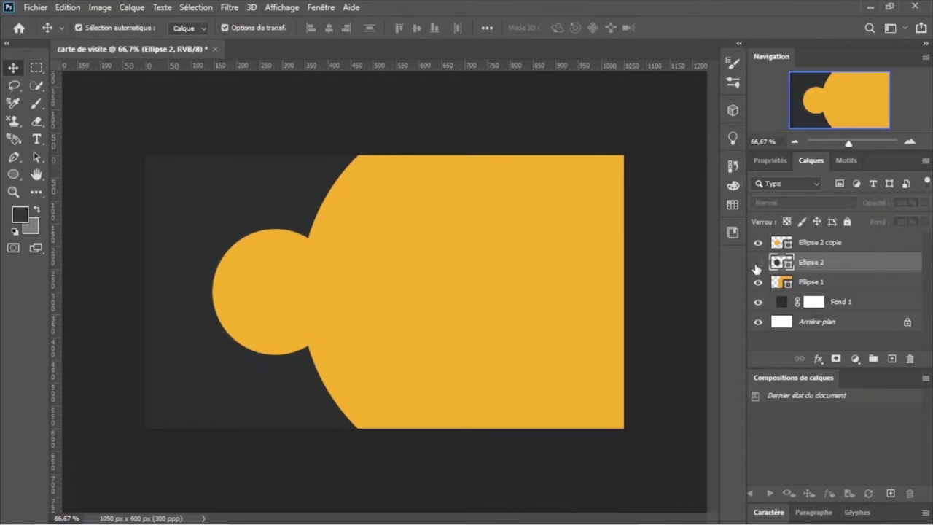
{"action": "left_click", "coordinate": [756, 263]}
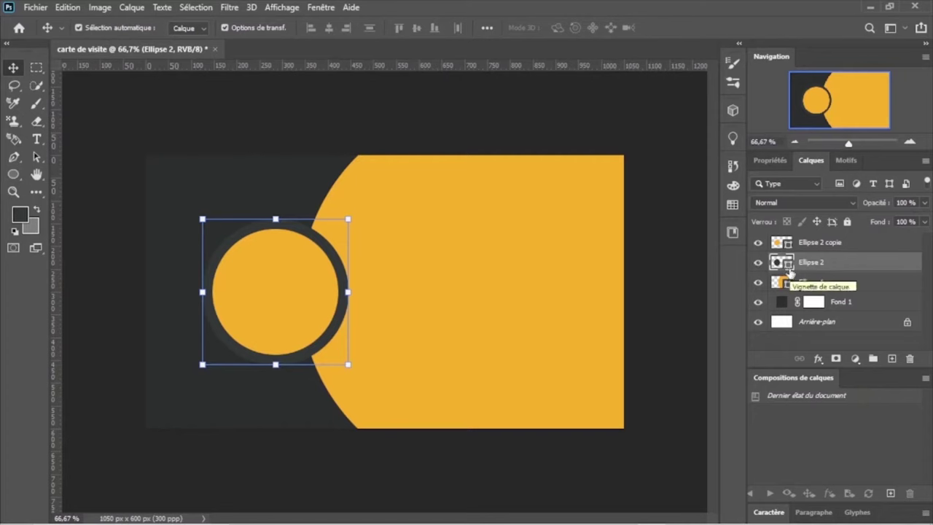
Duplicate Ellipse 2 as Ellipse 2 copie 2 and hide the original Ellipse 2
{"action": "right_click", "coordinate": [805, 268]}
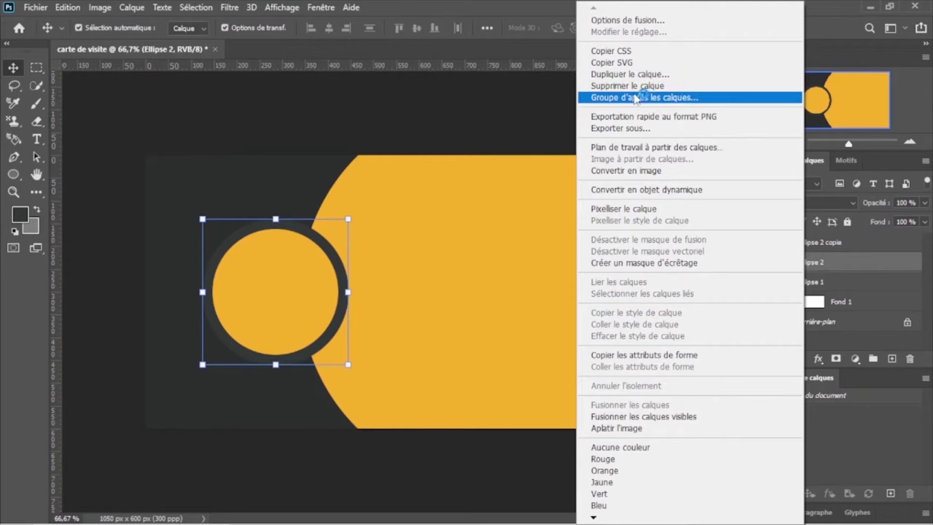
{"action": "left_click", "coordinate": [630, 74]}
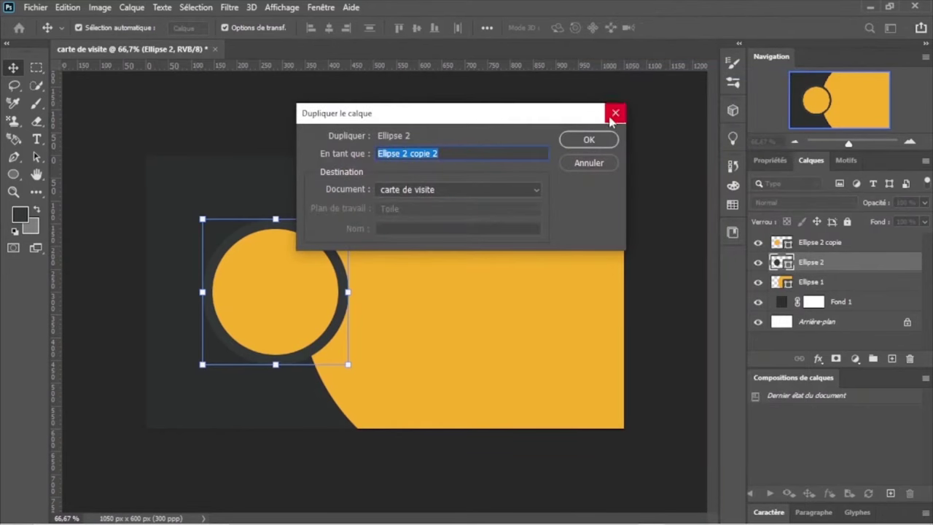
{"action": "left_click", "coordinate": [585, 141]}
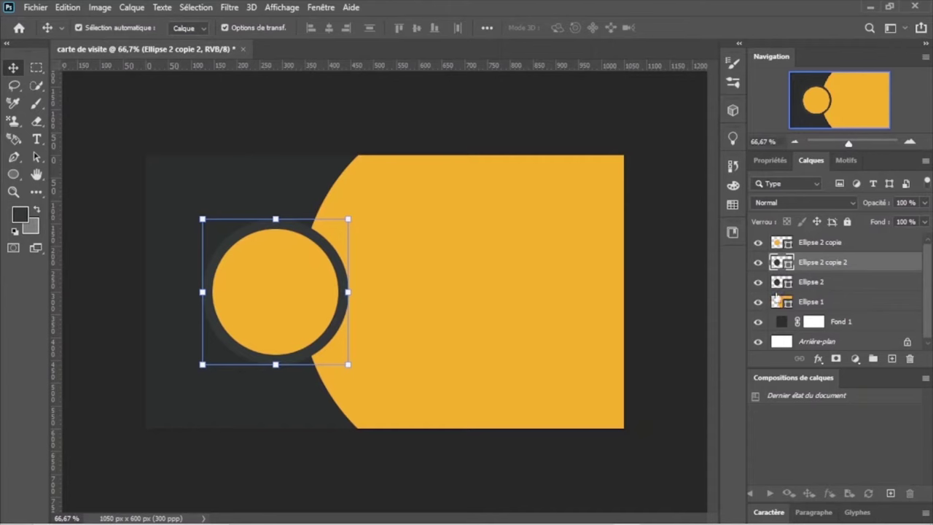
{"action": "left_click", "coordinate": [840, 289]}
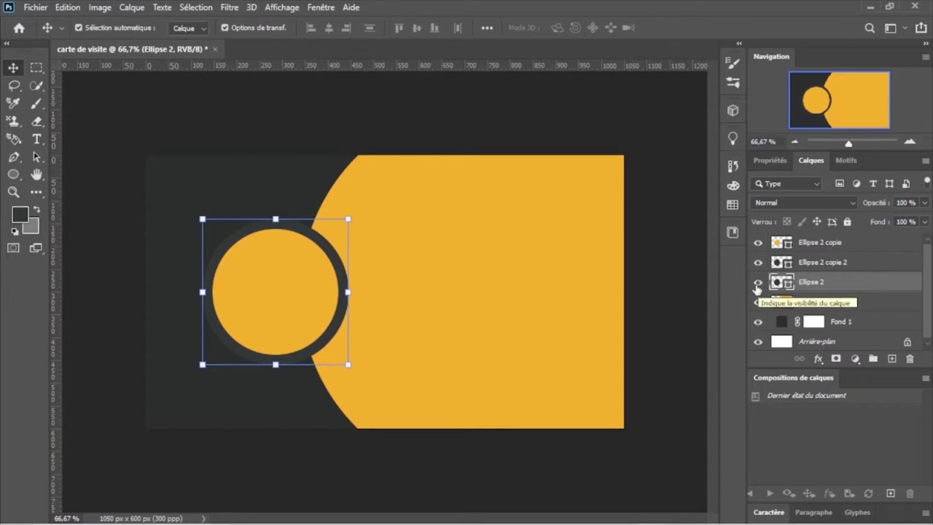
{"action": "left_click", "coordinate": [757, 284]}
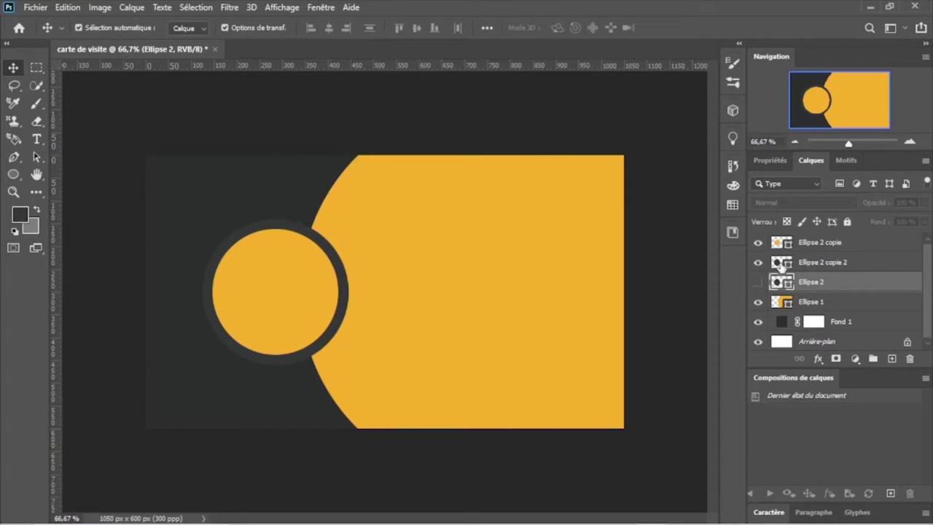
{"action": "left_click", "coordinate": [815, 264]}
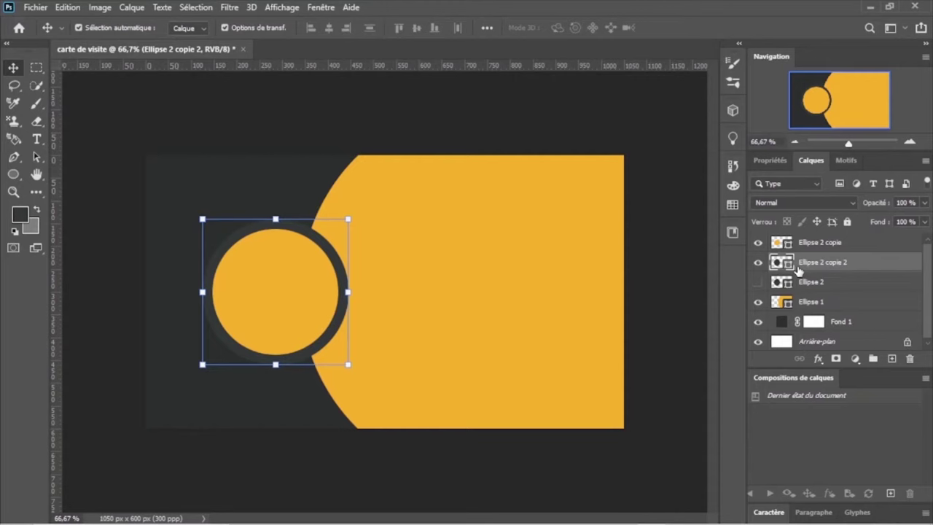
Rasterize the Ellipse 2 copie 2 ring layer, then select it and Ellipse 1
{"action": "right_click", "coordinate": [795, 260]}
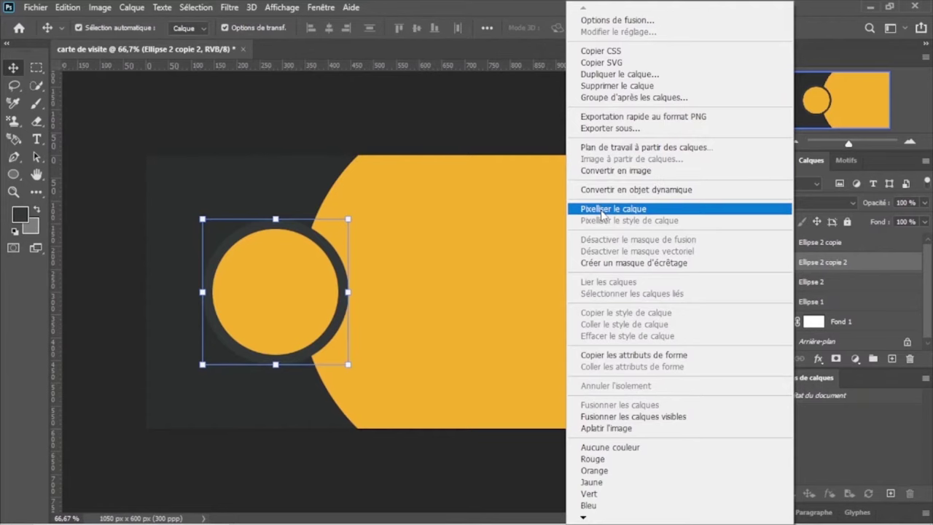
{"action": "left_click", "coordinate": [602, 210]}
{"action": "left_click", "coordinate": [662, 274]}
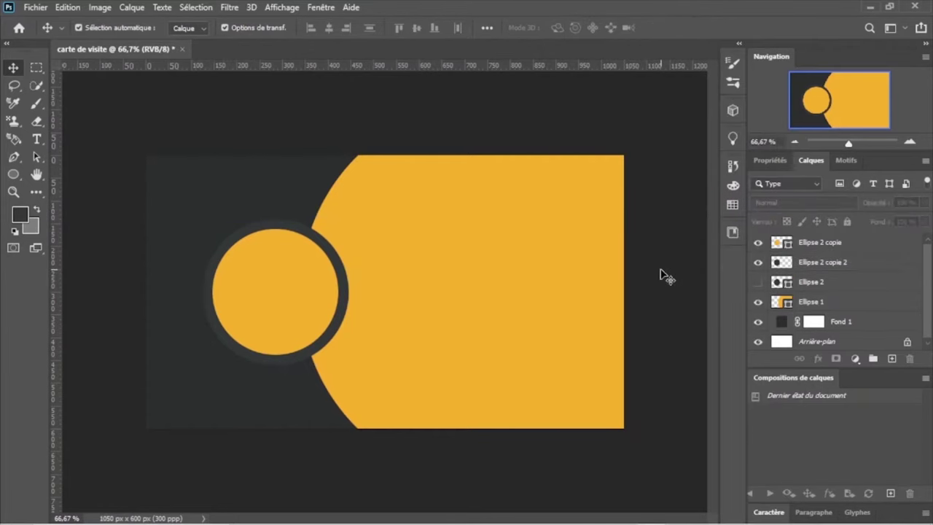
{"action": "left_click", "coordinate": [790, 267]}
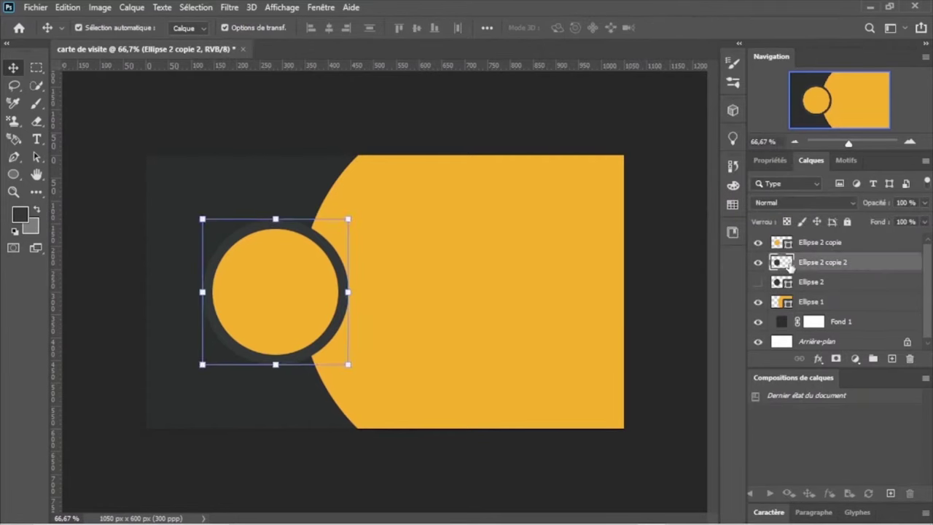
{"action": "left_click", "coordinate": [514, 266]}
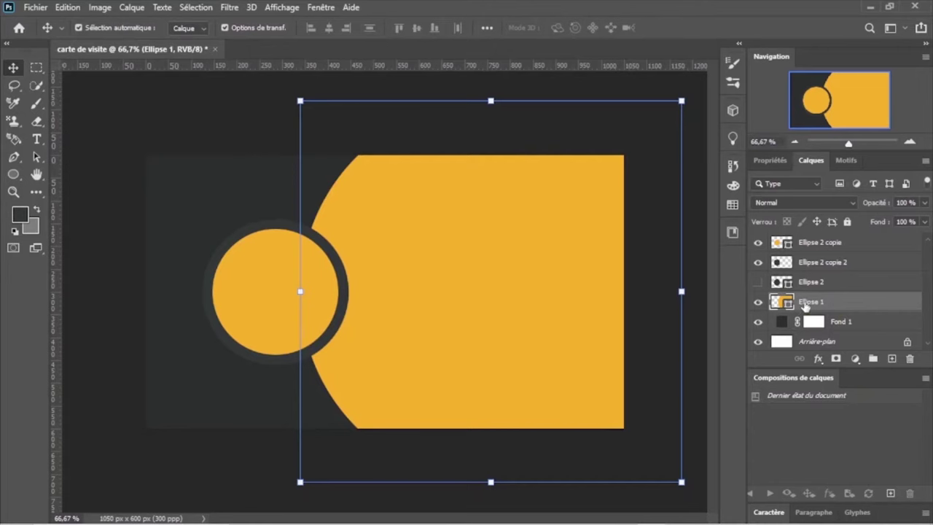
Duplicate the Ellipse 1 layer as Ellipse 1 copie
{"action": "right_click", "coordinate": [806, 304]}
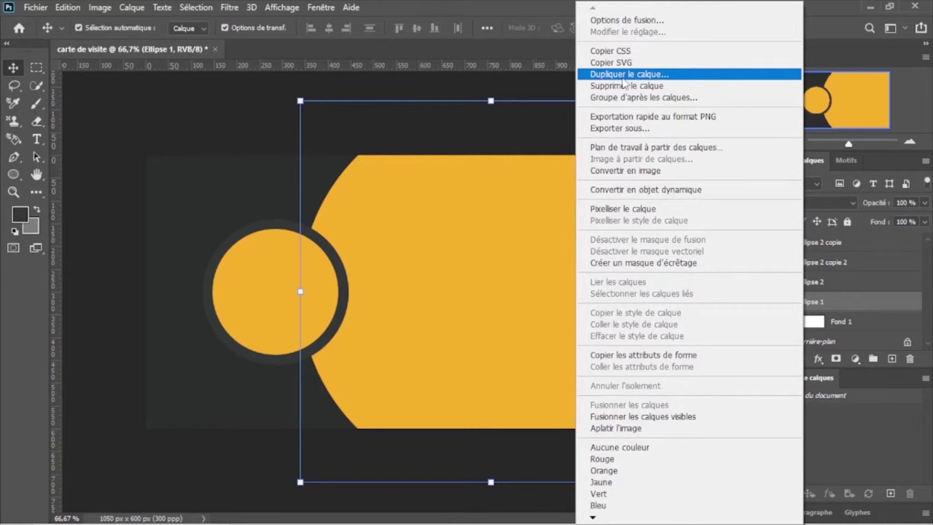
{"action": "left_click", "coordinate": [625, 76]}
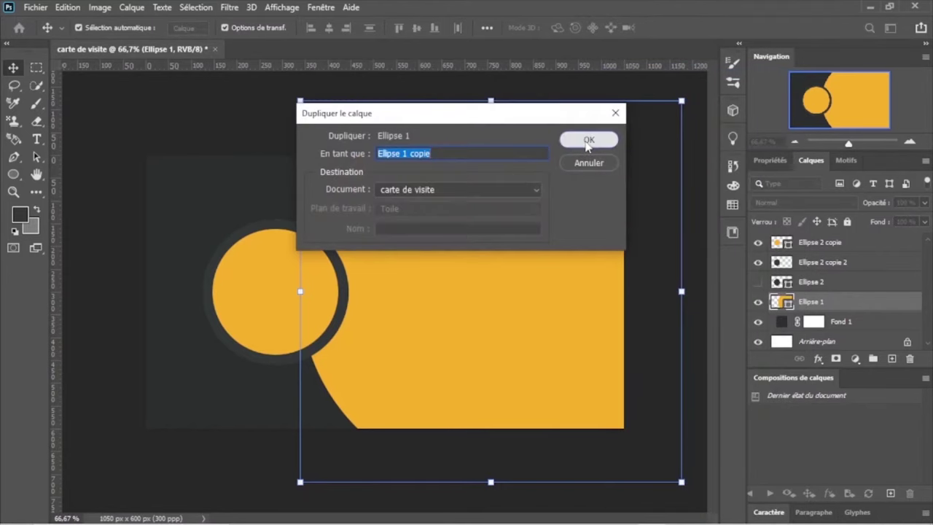
{"action": "left_click", "coordinate": [588, 141]}
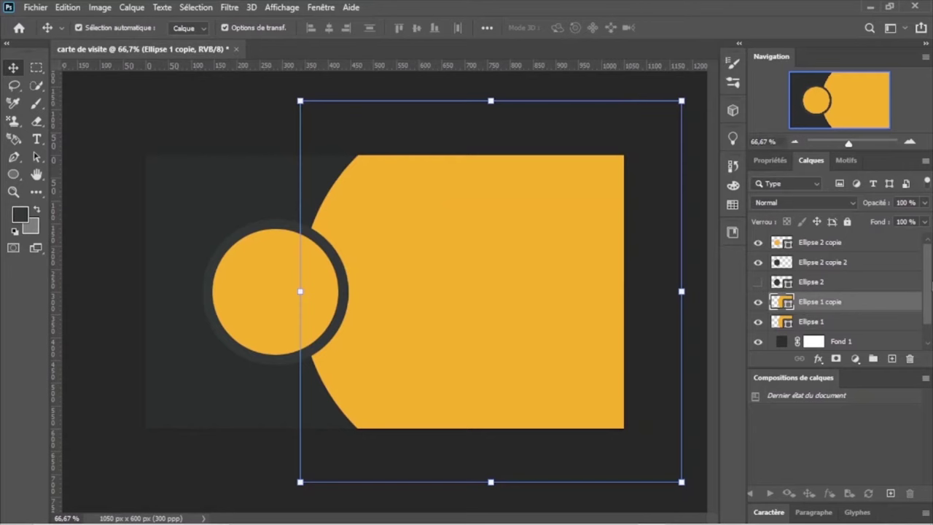
{"action": "scroll", "coordinate": [801, 298], "scroll_direction": "down", "scroll_amount": 1}
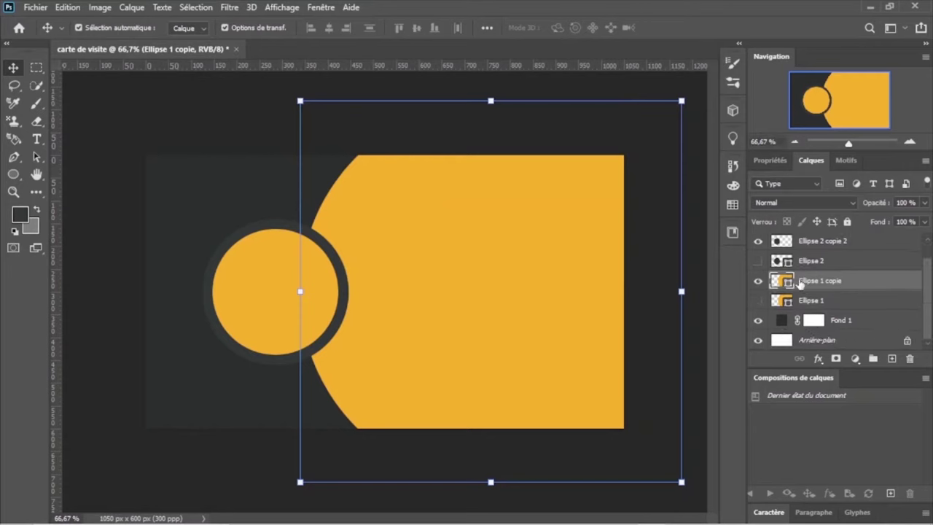
Rasterize Ellipse 1 copie and select the Ellipse 2 copie 2 ring layer
{"action": "right_click", "coordinate": [800, 284]}
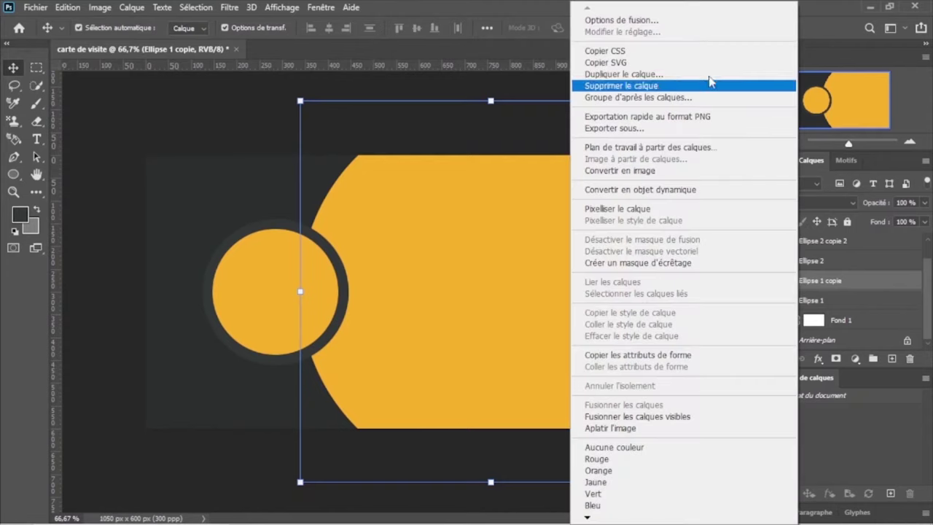
{"action": "left_click", "coordinate": [636, 210]}
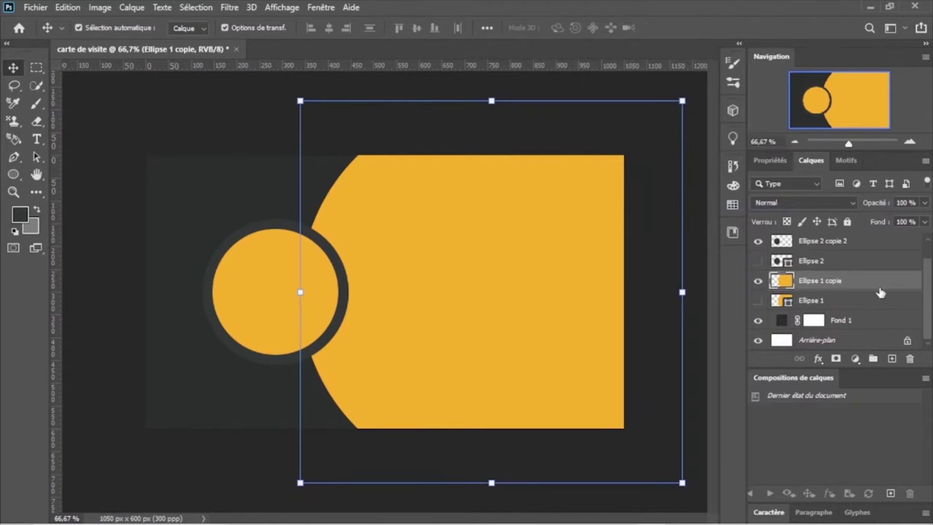
{"action": "scroll", "coordinate": [929, 292], "scroll_direction": "up", "scroll_amount": 1}
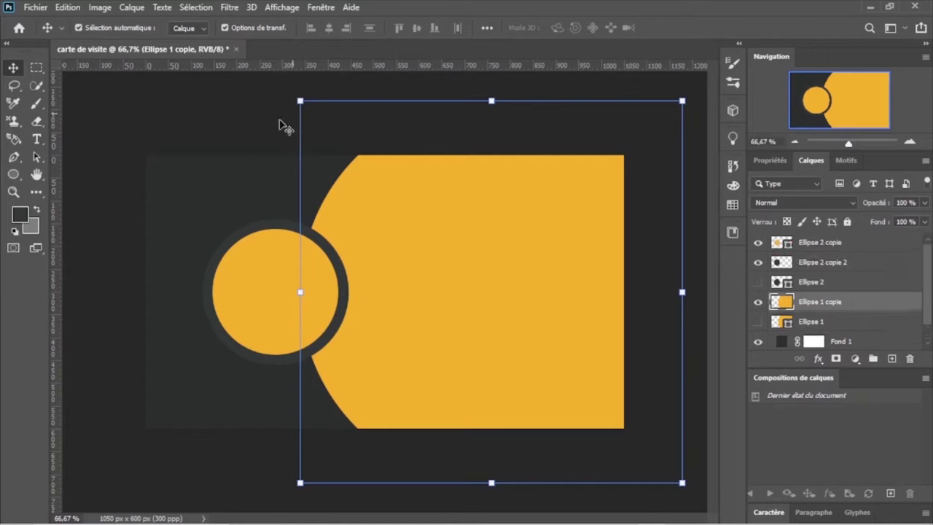
{"action": "left_click", "coordinate": [245, 116]}
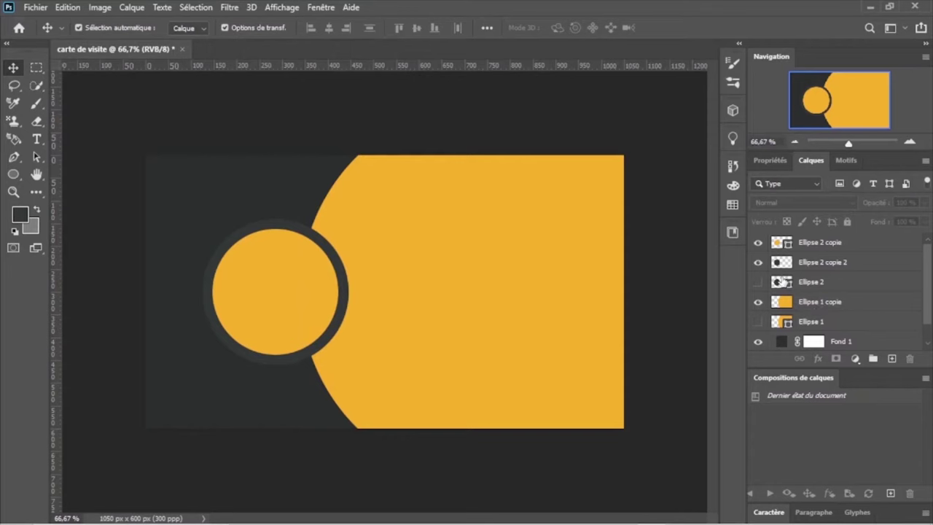
{"action": "left_click", "coordinate": [329, 252]}
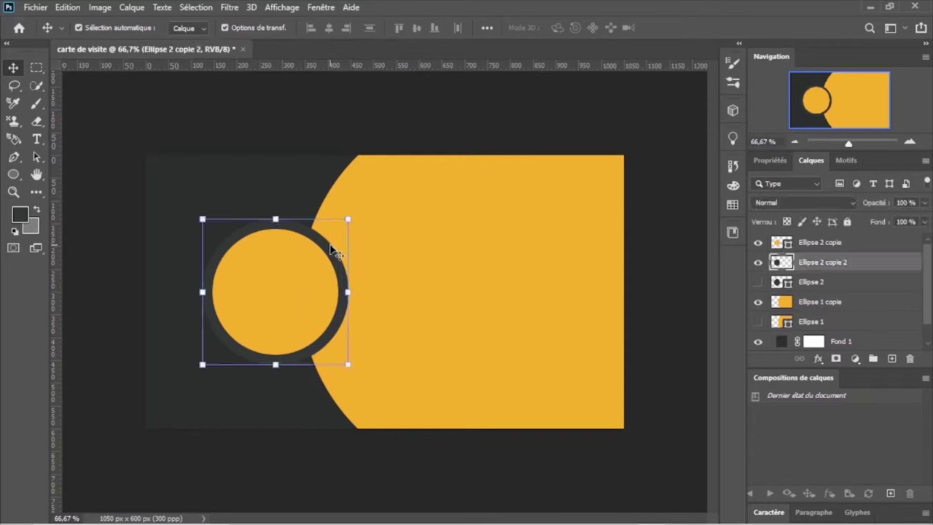
Load the Ellipse 2 copie 2 ring outline as a selection
{"action": "left_click", "coordinate": [758, 263]}
{"action": "left_click", "coordinate": [757, 263]}
{"action": "key", "text": "ctrl"}
{"action": "left_click", "coordinate": [776, 263], "text": "ctrl"}
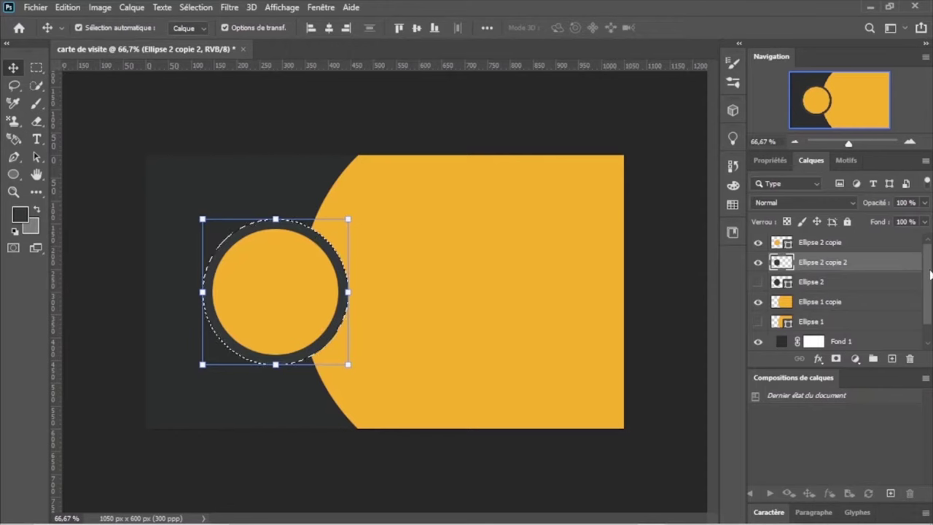
Cut the ring area from Ellipse 1 copie and paste it as Calque 1
{"action": "scroll", "coordinate": [897, 306], "scroll_direction": "down", "scroll_amount": 1}
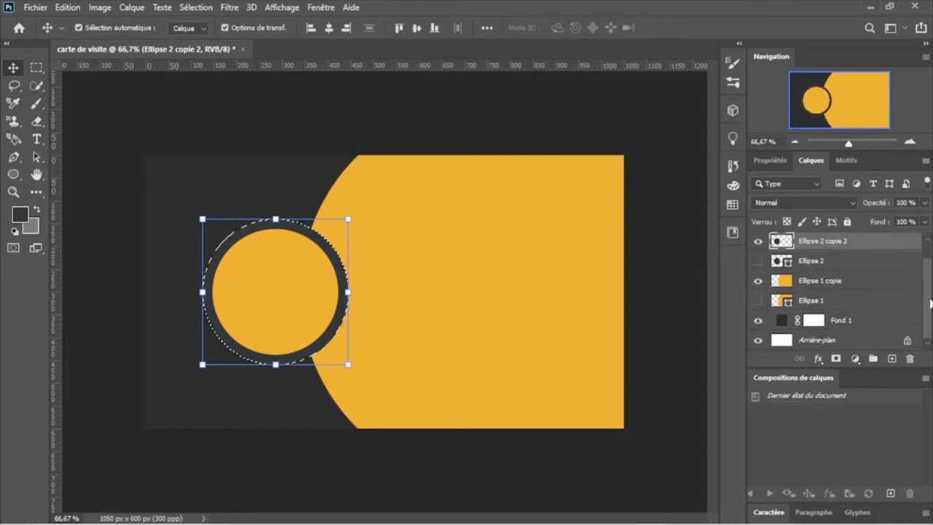
{"action": "left_click", "coordinate": [801, 281]}
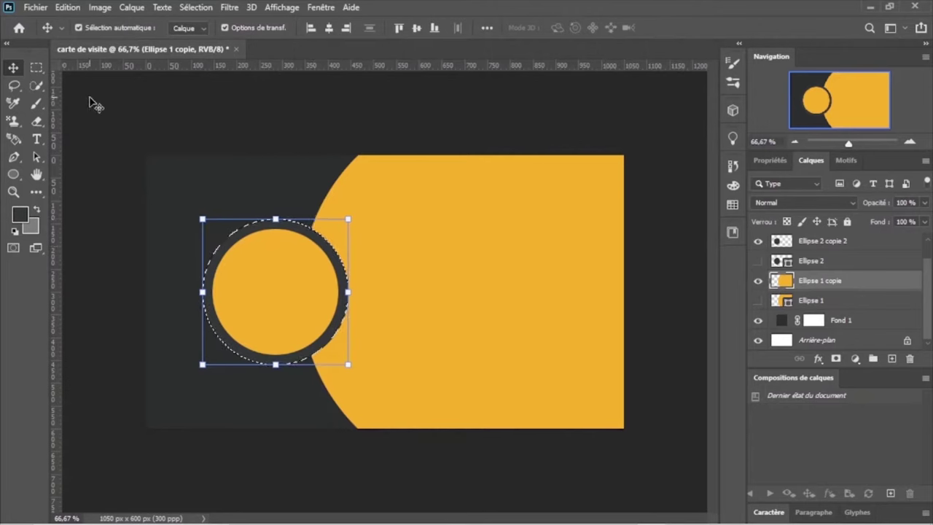
{"action": "key", "text": "ctrl+d"}
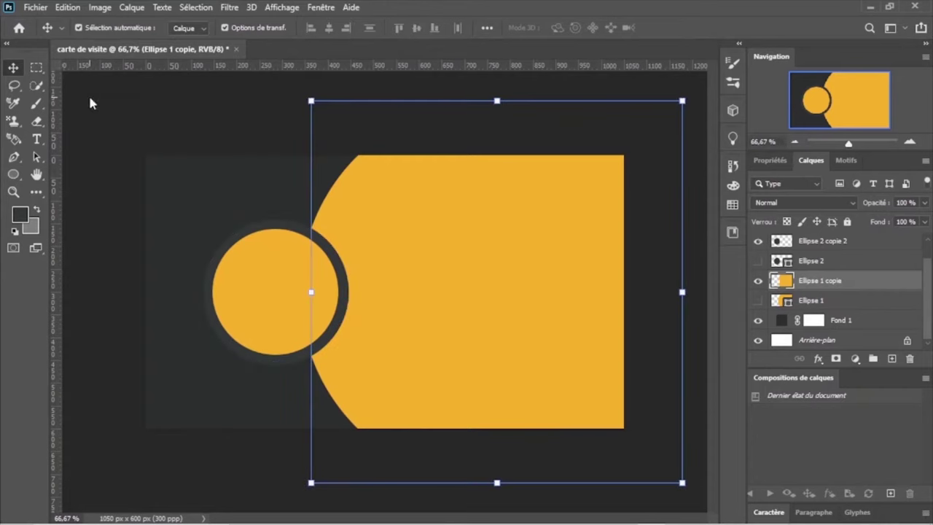
{"action": "key", "text": "ctrl"}
{"action": "key", "text": "ctrl+v"}
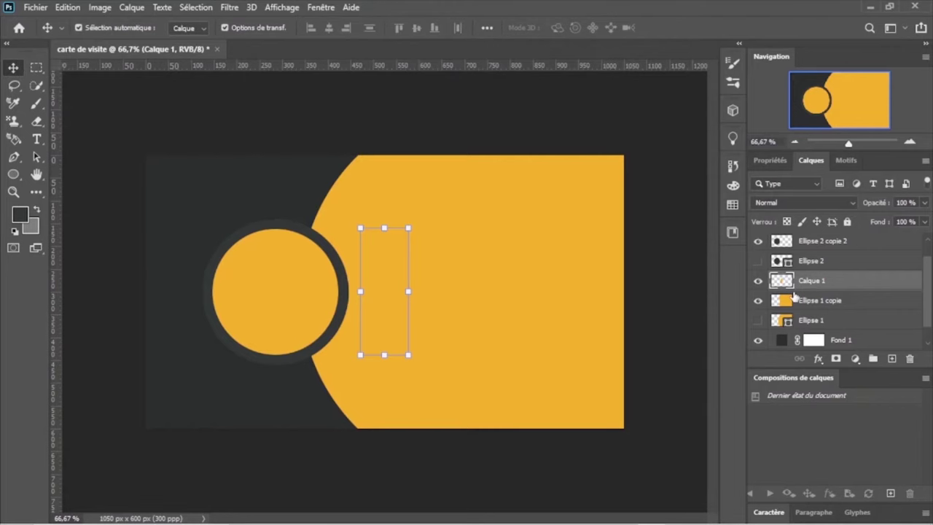
Move Calque 1 to the top of the stack, shift the crescent left, then undo
{"action": "left_click_drag", "start_coordinate": [791, 284], "coordinate": [791, 257]}
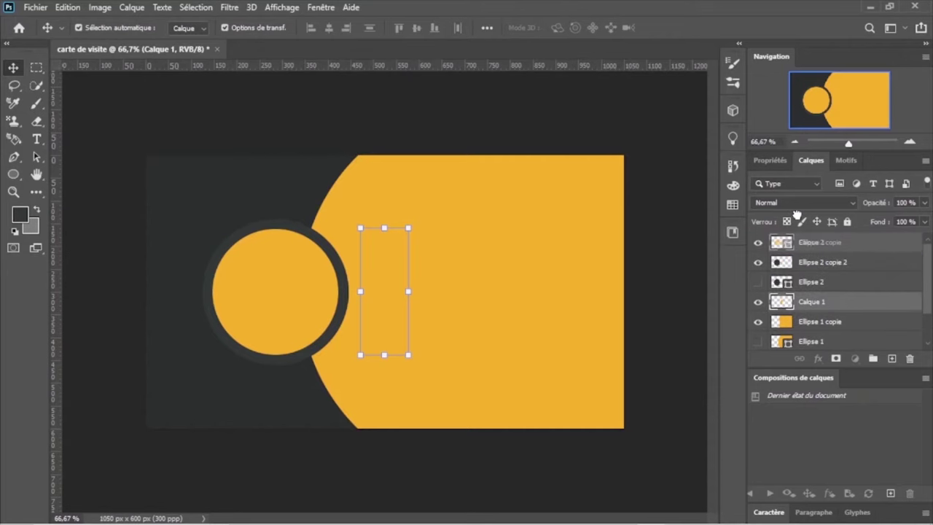
{"action": "left_click_drag", "start_coordinate": [791, 256], "coordinate": [784, 236]}
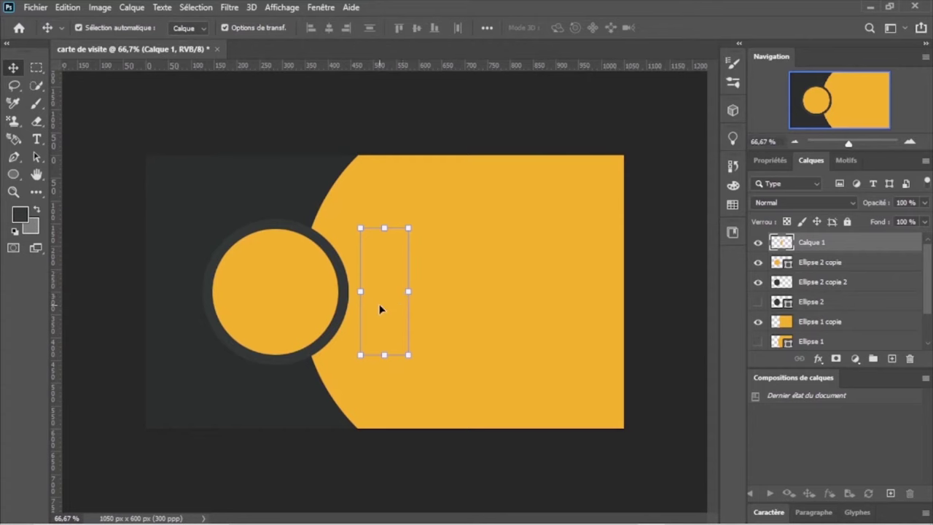
{"action": "left_click_drag", "start_coordinate": [380, 309], "coordinate": [324, 308]}
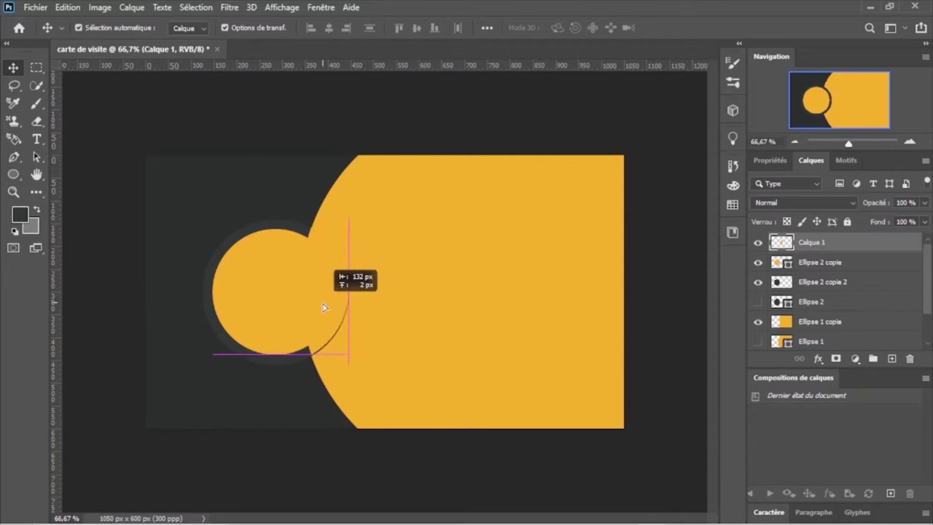
{"action": "left_click_drag", "start_coordinate": [325, 307], "coordinate": [322, 313]}
{"action": "key", "text": "ctrl+z"}
{"action": "key", "text": "ctrl+z"}
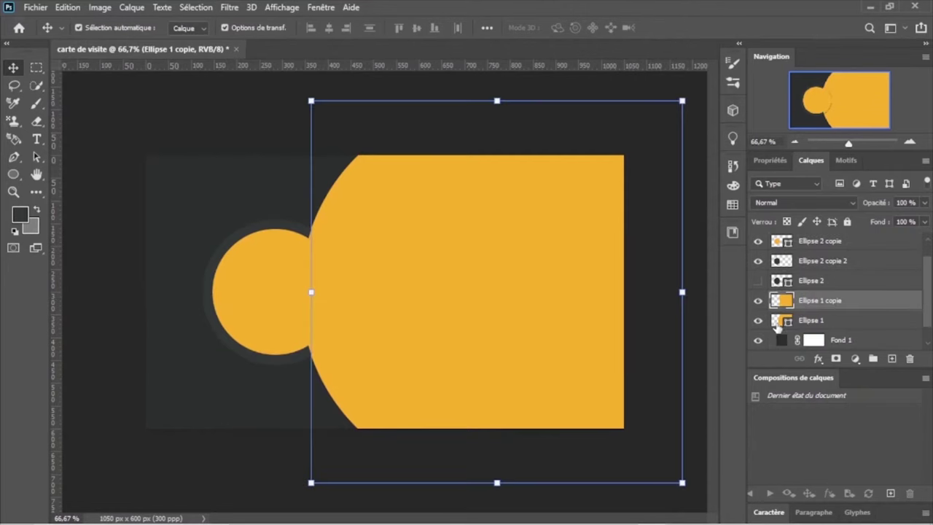
Fill Ellipse 1 with the sampled dark grey #2c2e2e and hide Ellipse 1 copie
{"action": "double_click", "coordinate": [787, 327]}
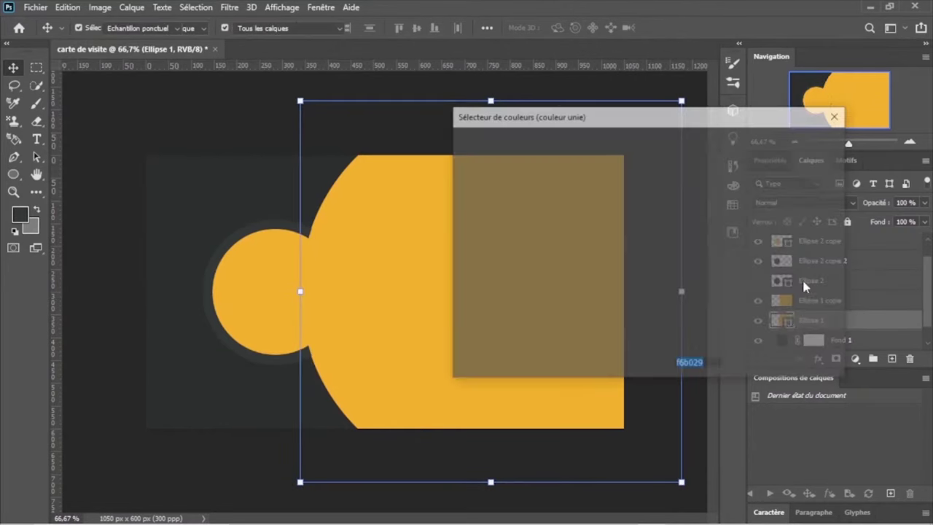
{"action": "left_click", "coordinate": [204, 377]}
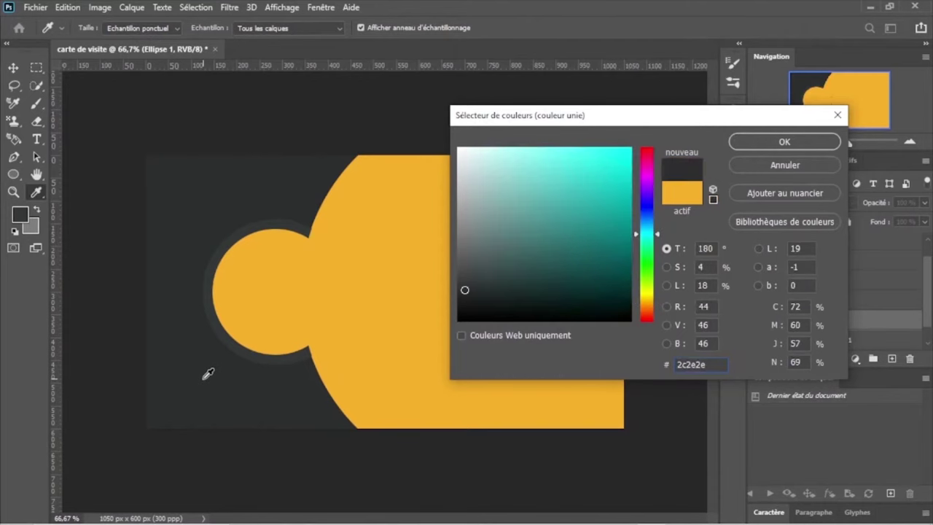
{"action": "left_click", "coordinate": [786, 143]}
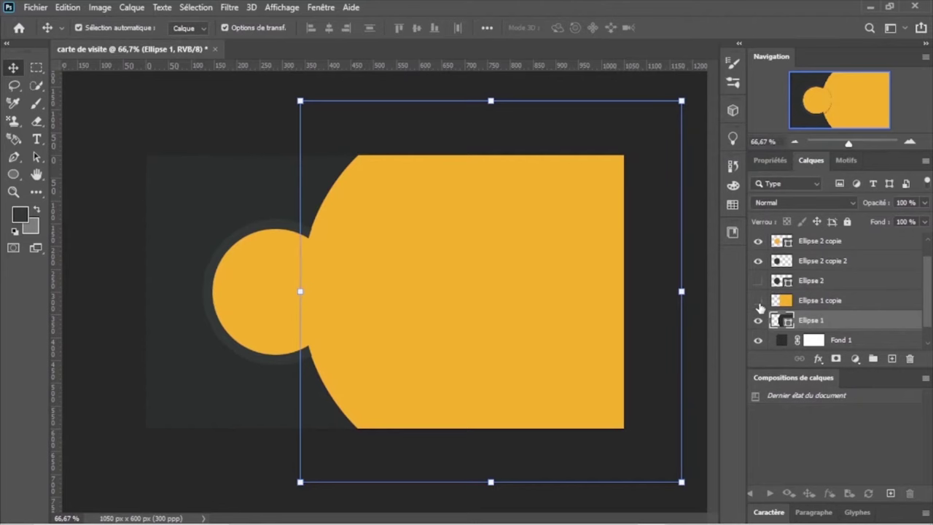
{"action": "left_click", "coordinate": [758, 301]}
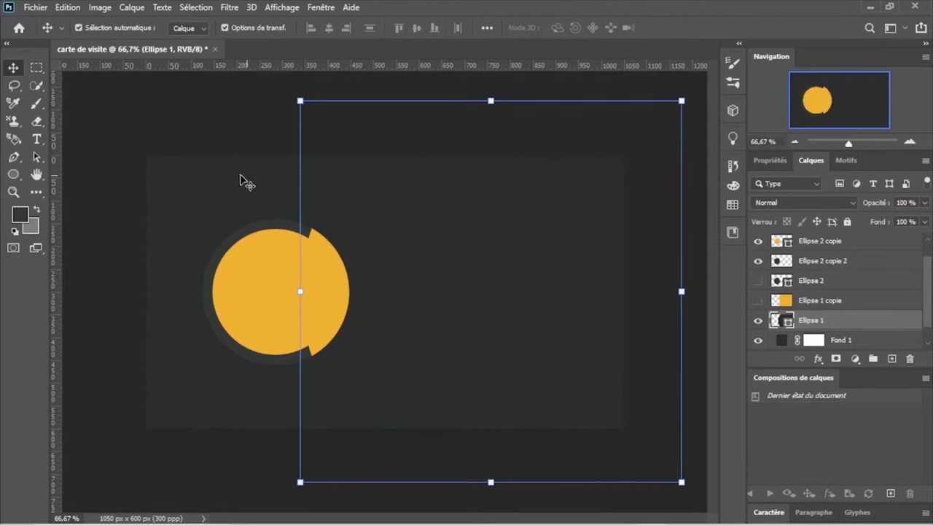
{"action": "left_click", "coordinate": [214, 183]}
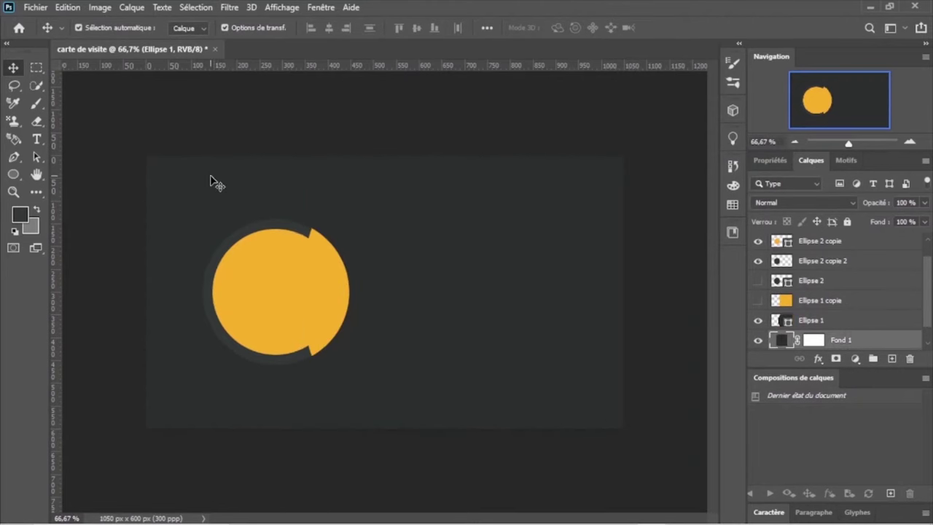
Fill the Fond 1 background with the circle's orange #f6b029
{"action": "double_click", "coordinate": [782, 341]}
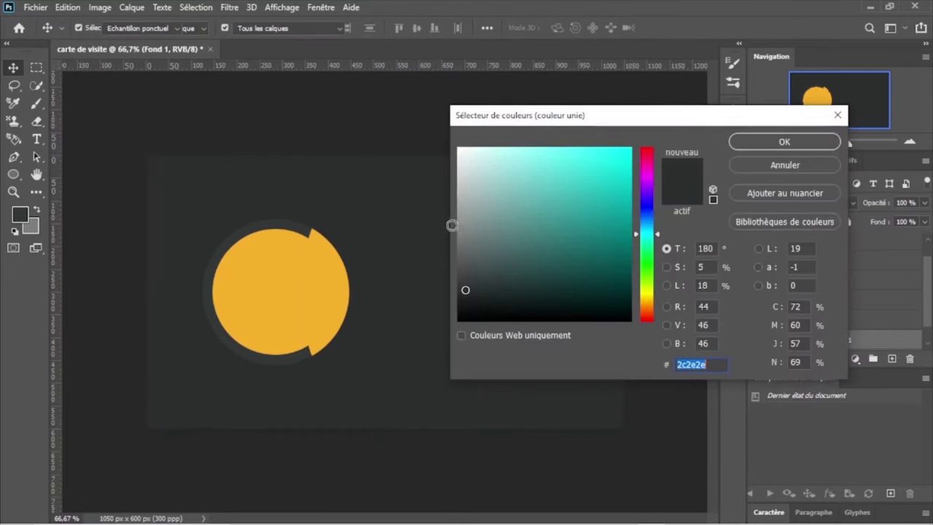
{"action": "left_click", "coordinate": [278, 272]}
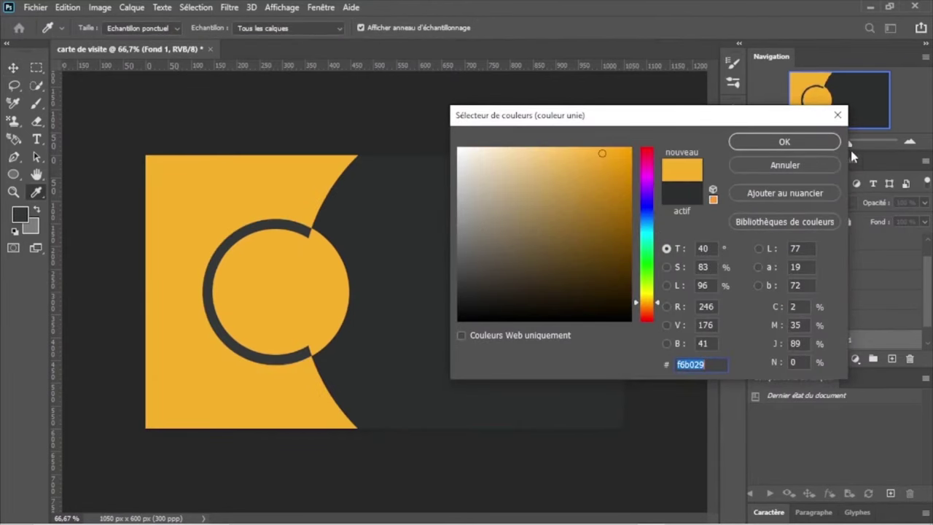
{"action": "left_click", "coordinate": [784, 143]}
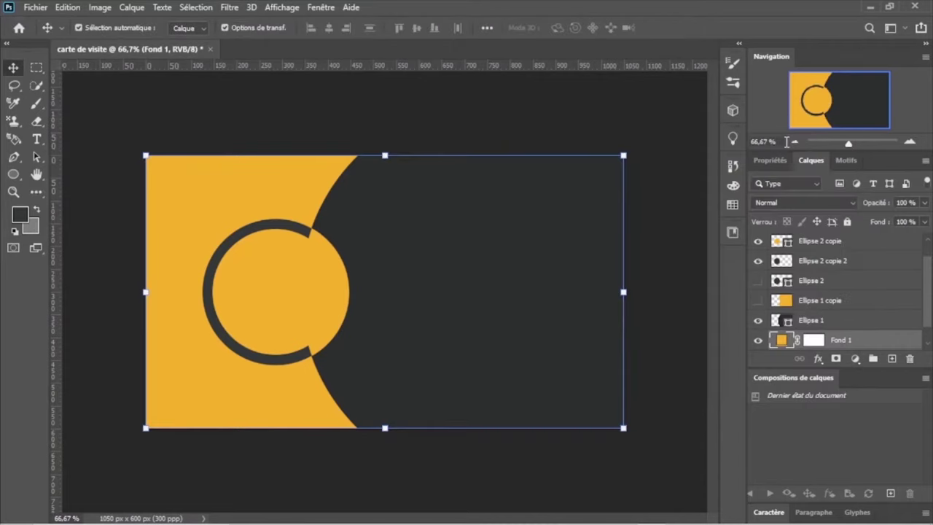
{"action": "left_click", "coordinate": [506, 104]}
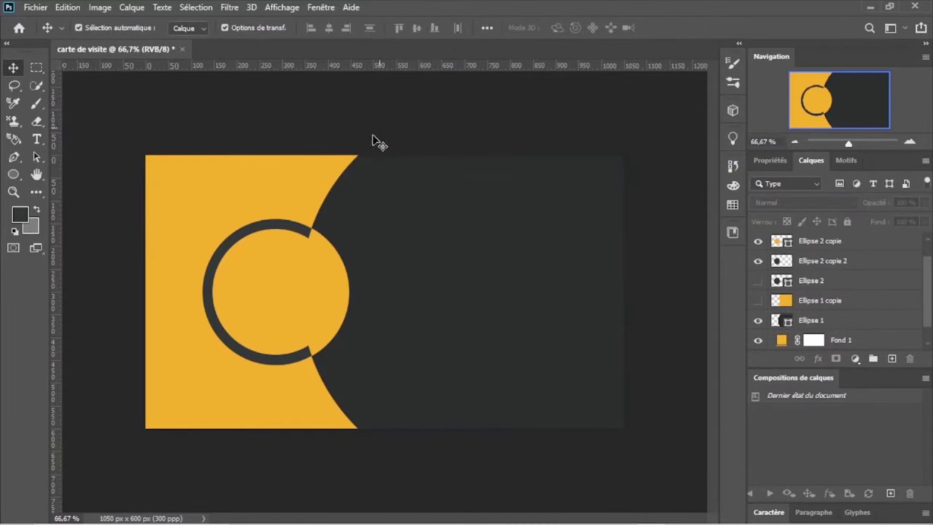
{"action": "left_click", "coordinate": [296, 329]}
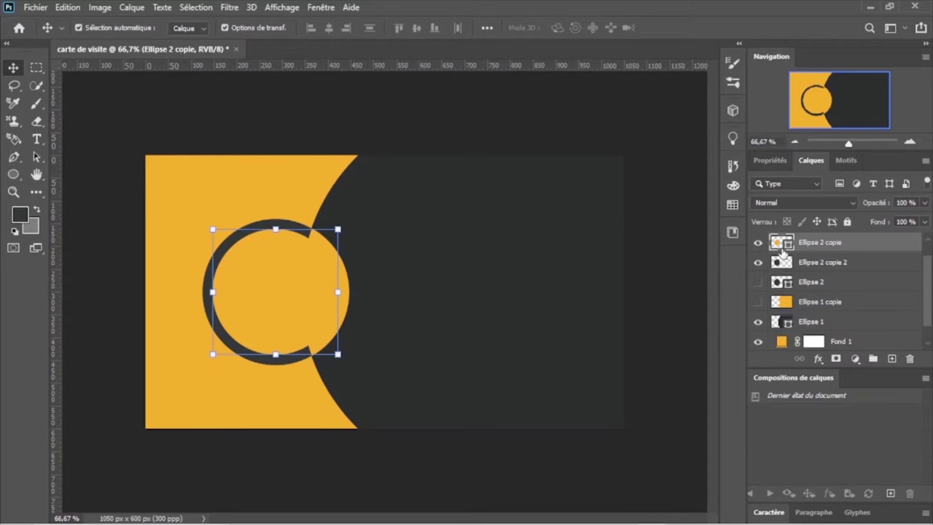
Toggle Ellipse 2 copie visibility, then try and cancel a drop shadow on it
{"action": "left_click", "coordinate": [758, 243]}
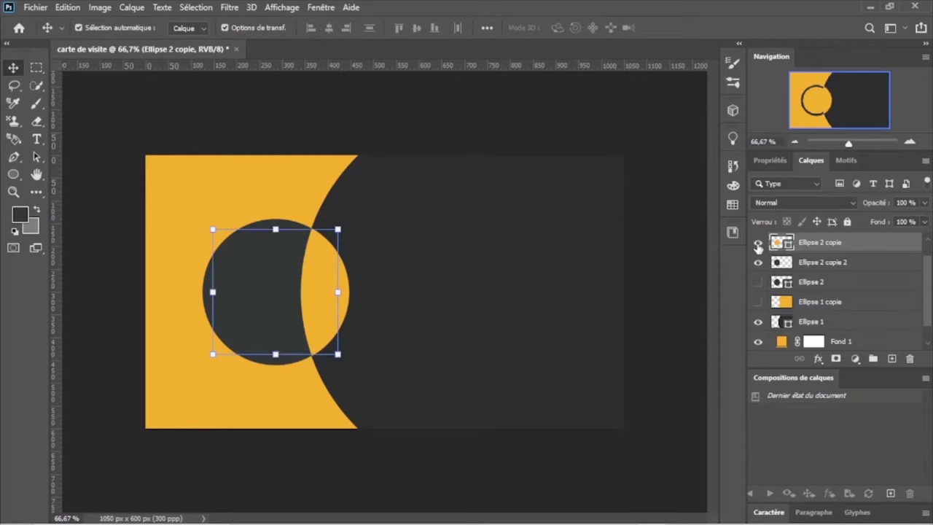
{"action": "left_click", "coordinate": [758, 243]}
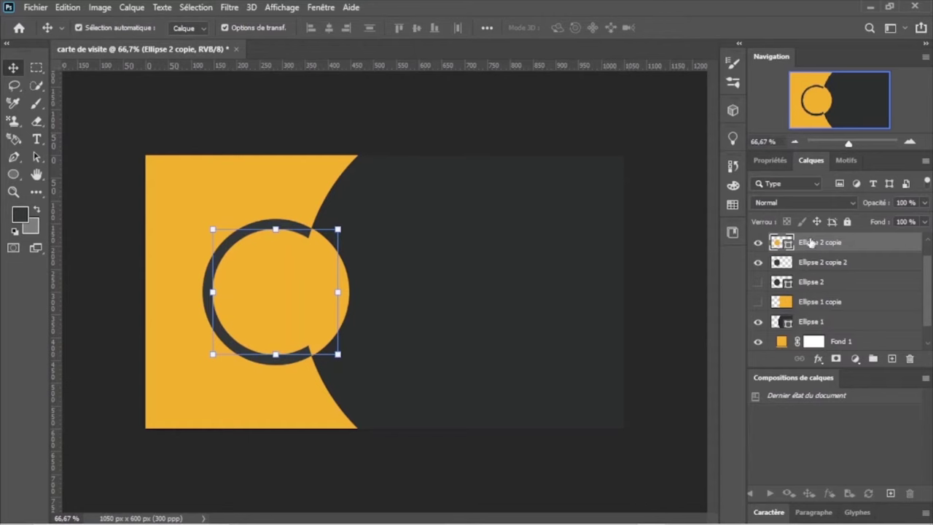
{"action": "left_click", "coordinate": [817, 359]}
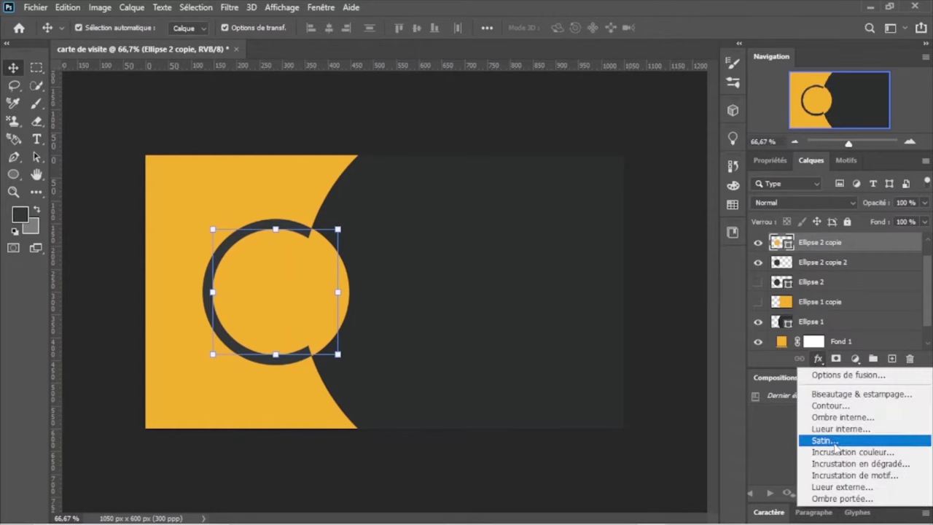
{"action": "left_click", "coordinate": [828, 500]}
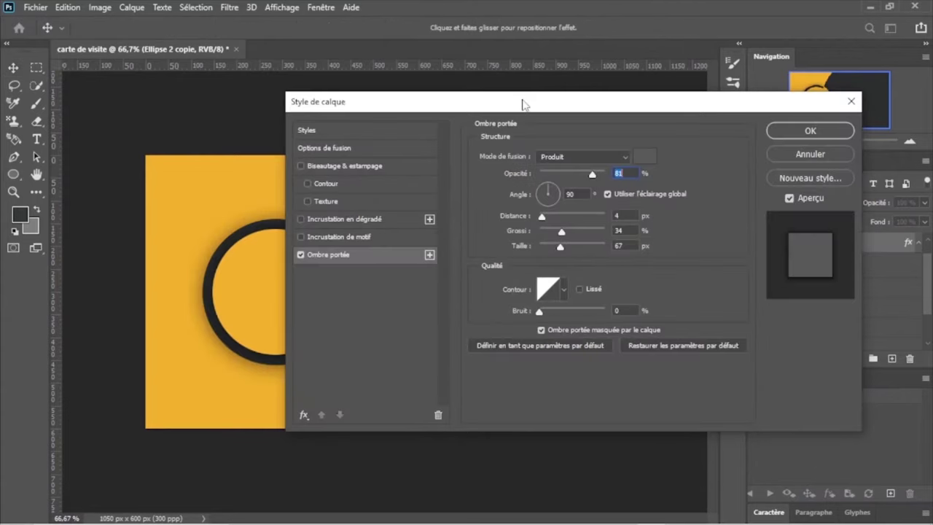
{"action": "left_click_drag", "start_coordinate": [523, 104], "coordinate": [501, 135]}
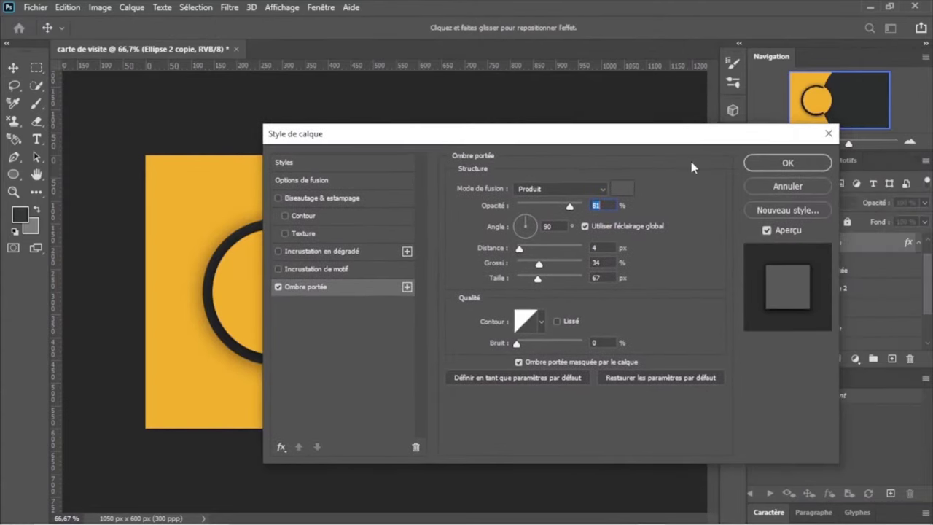
{"action": "left_click", "coordinate": [786, 188]}
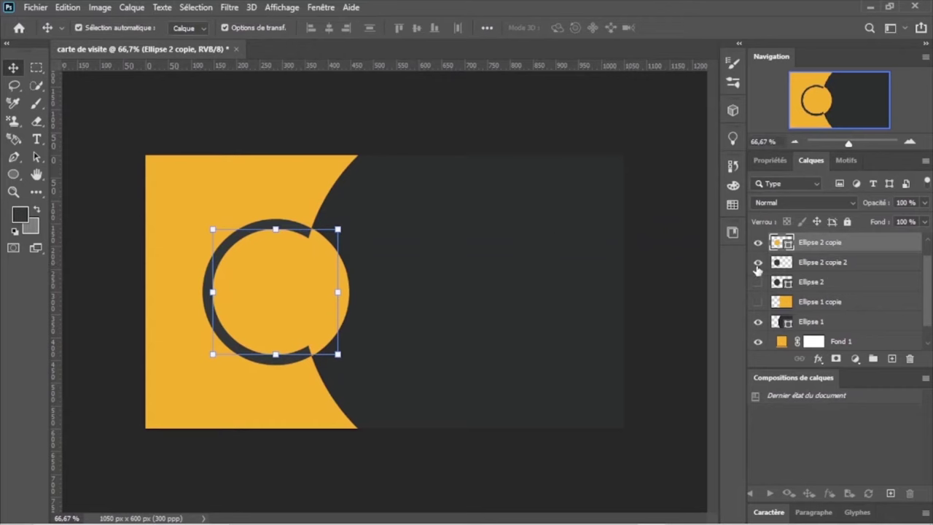
Toggle Ellipse 2 copie 2 visibility and bring up the layer effects list for the circle copy
{"action": "left_click", "coordinate": [757, 262]}
{"action": "left_click", "coordinate": [757, 262]}
{"action": "left_click", "coordinate": [817, 359]}
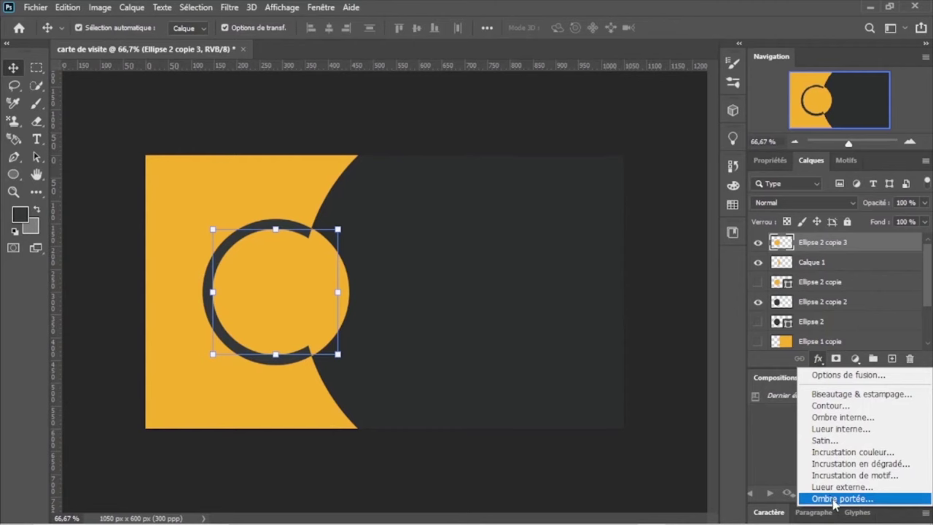
Add a drop shadow to Ellipse 2 copie 3: spread 20%, size 24 px, distance 10 px
{"action": "left_click", "coordinate": [835, 500]}
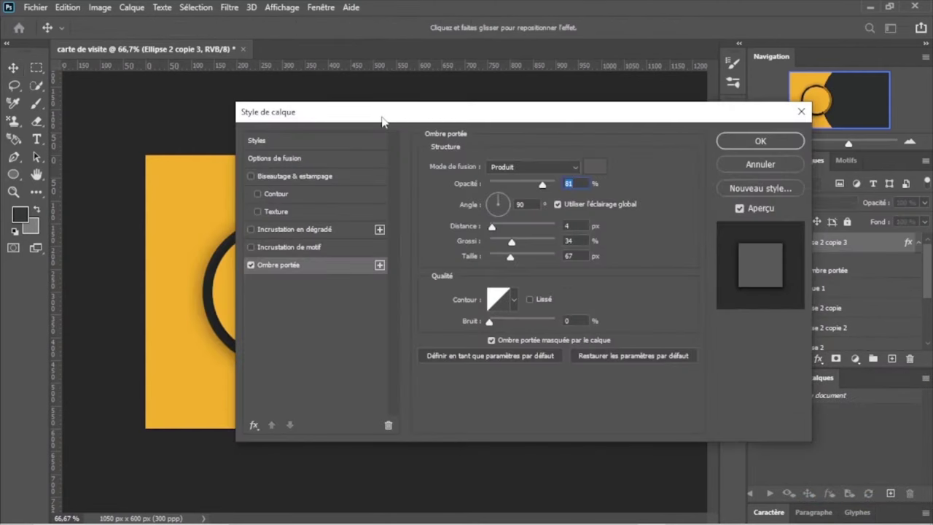
{"action": "left_click_drag", "start_coordinate": [382, 121], "coordinate": [646, 123]}
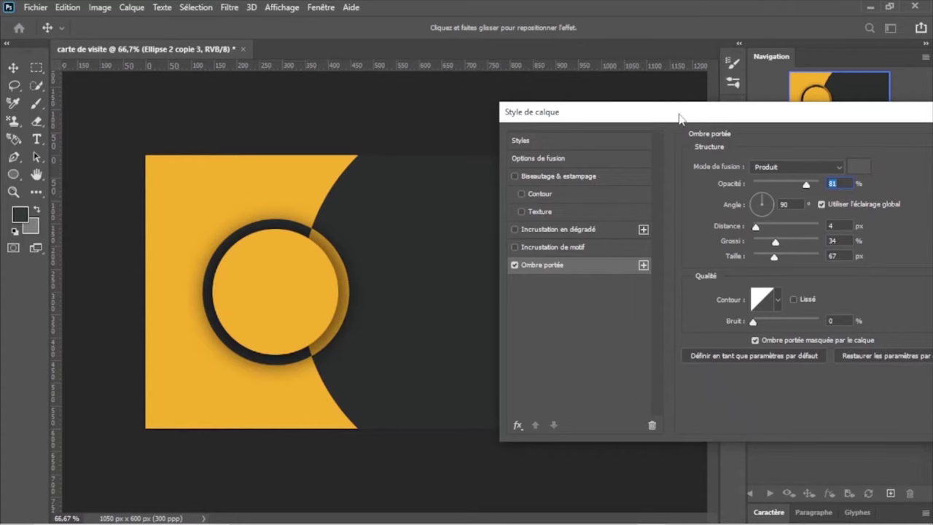
{"action": "left_click_drag", "start_coordinate": [678, 118], "coordinate": [482, 54]}
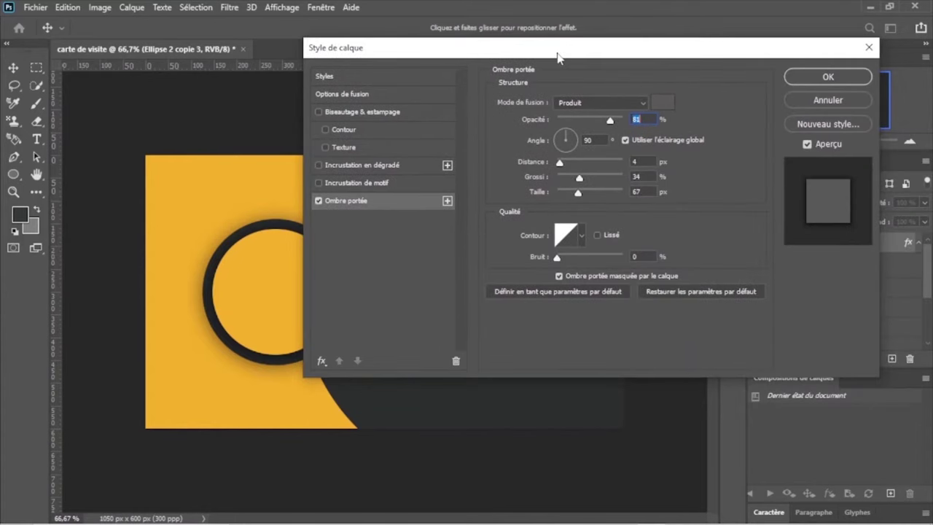
{"action": "left_click_drag", "start_coordinate": [557, 57], "coordinate": [656, 51]}
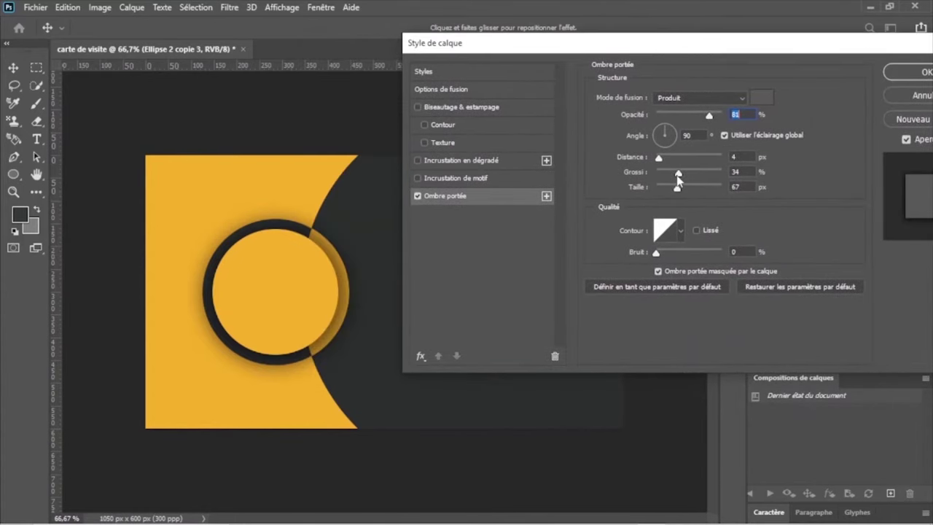
{"action": "left_click_drag", "start_coordinate": [665, 175], "coordinate": [665, 186]}
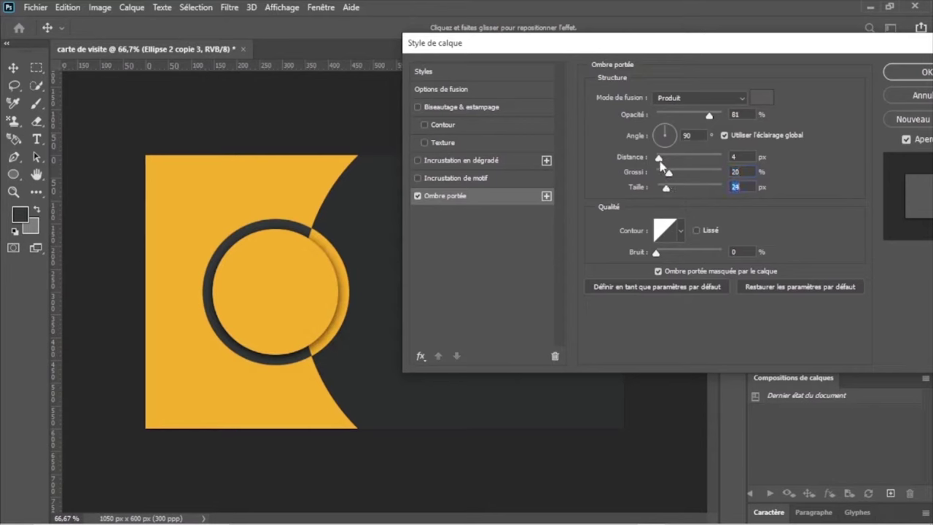
{"action": "left_click_drag", "start_coordinate": [660, 161], "coordinate": [676, 174]}
{"action": "left_click", "coordinate": [926, 74]}
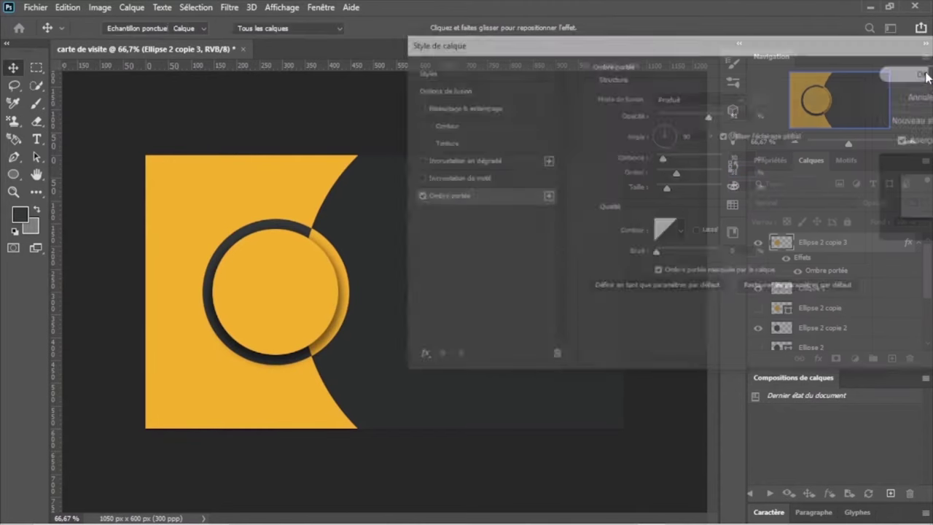
{"action": "left_click", "coordinate": [623, 111]}
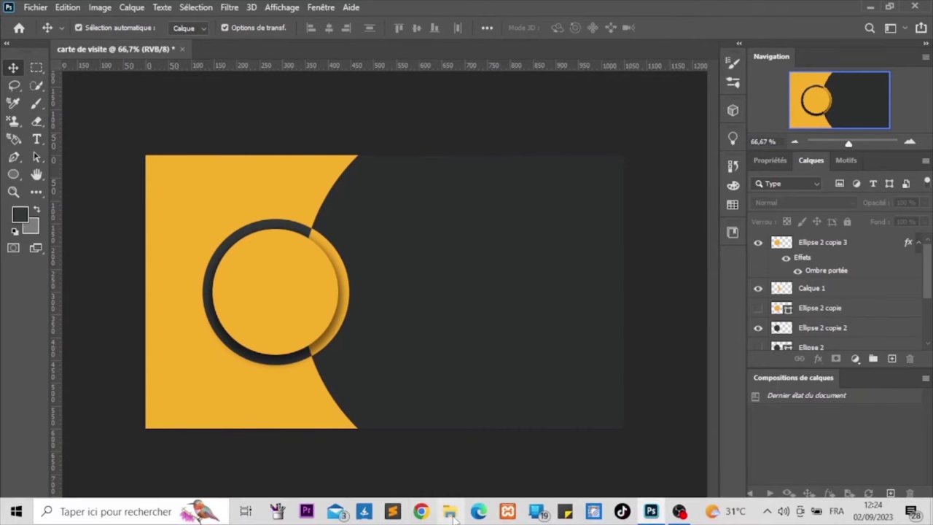
Drag the four ICONE files from the tutoriel folder onto the Photoshop card
{"action": "left_click", "coordinate": [451, 512]}
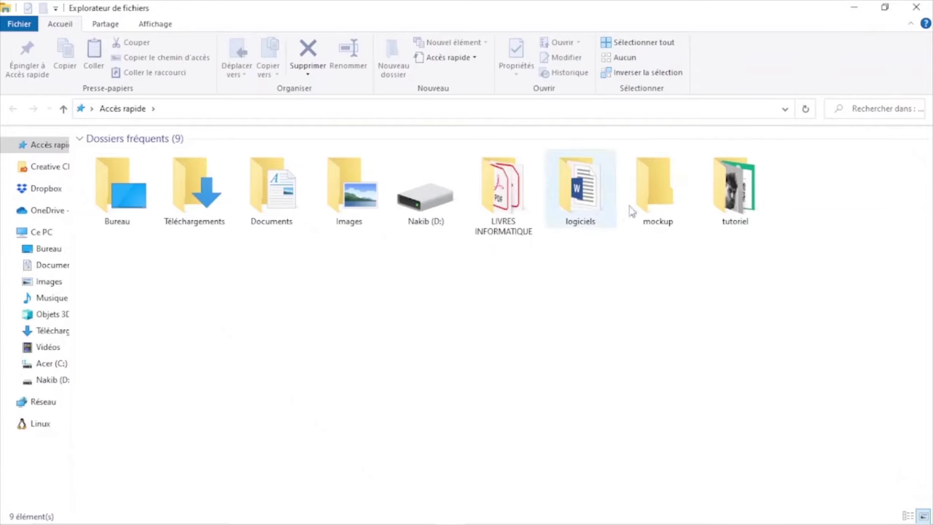
{"action": "left_click", "coordinate": [739, 186]}
{"action": "double_click", "coordinate": [740, 186]}
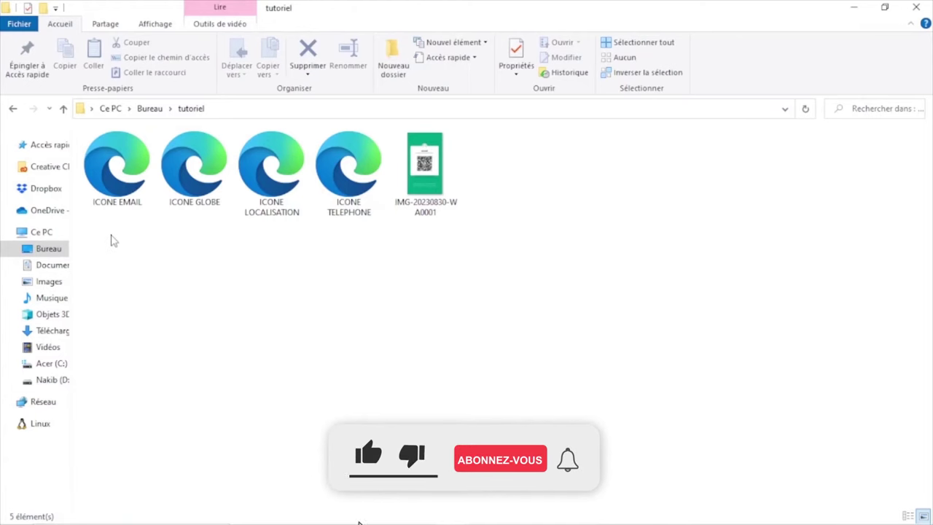
{"action": "mouse_move", "coordinate": [110, 239]}
{"action": "left_mouse_down"}
{"action": "mouse_move", "coordinate": [378, 182]}
{"action": "mouse_move", "coordinate": [783, 477]}
{"action": "mouse_move", "coordinate": [653, 518]}
{"action": "mouse_move", "coordinate": [458, 295]}
{"action": "left_mouse_up"}
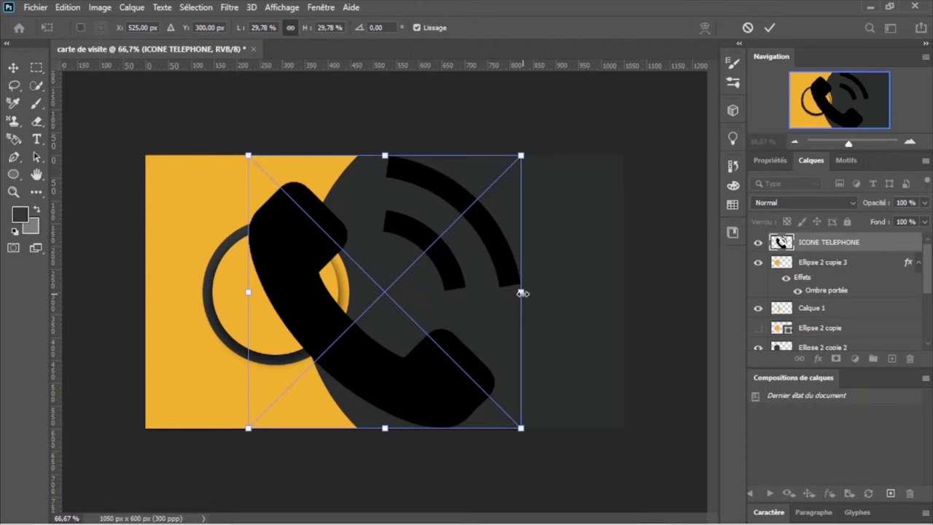
Scale down the phone, email, globe and location icons, committing each
{"action": "mouse_move", "coordinate": [524, 290]}
{"action": "left_mouse_down"}
{"action": "mouse_move", "coordinate": [327, 271]}
{"action": "mouse_move", "coordinate": [286, 281]}
{"action": "left_mouse_up"}
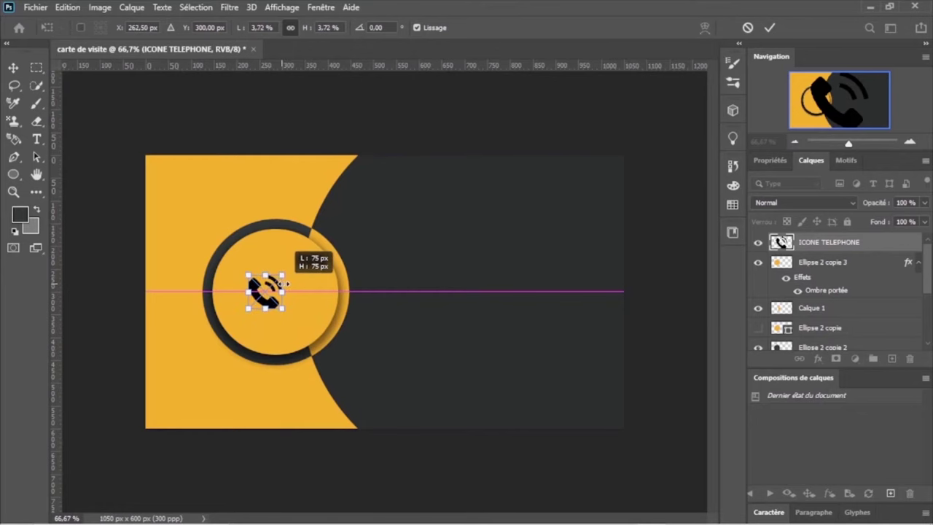
{"action": "left_click", "coordinate": [770, 27]}
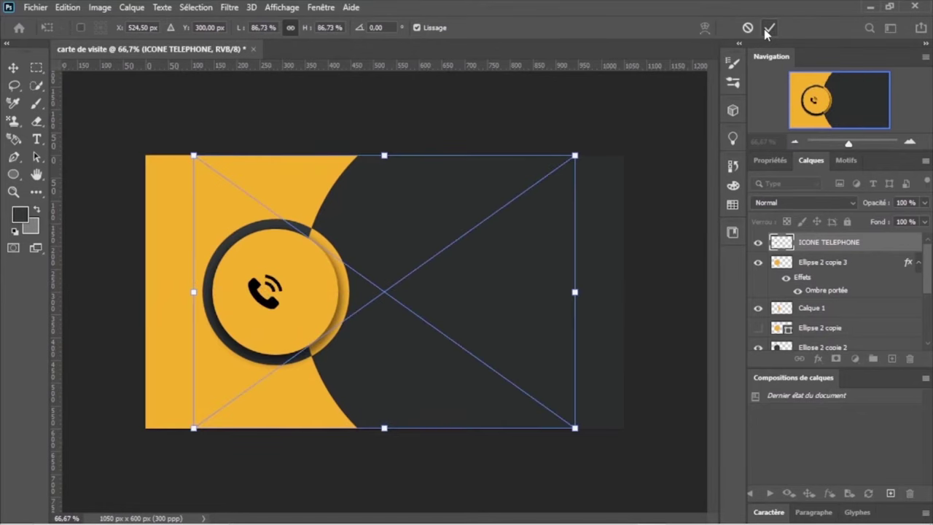
{"action": "left_click_drag", "start_coordinate": [576, 292], "coordinate": [233, 298]}
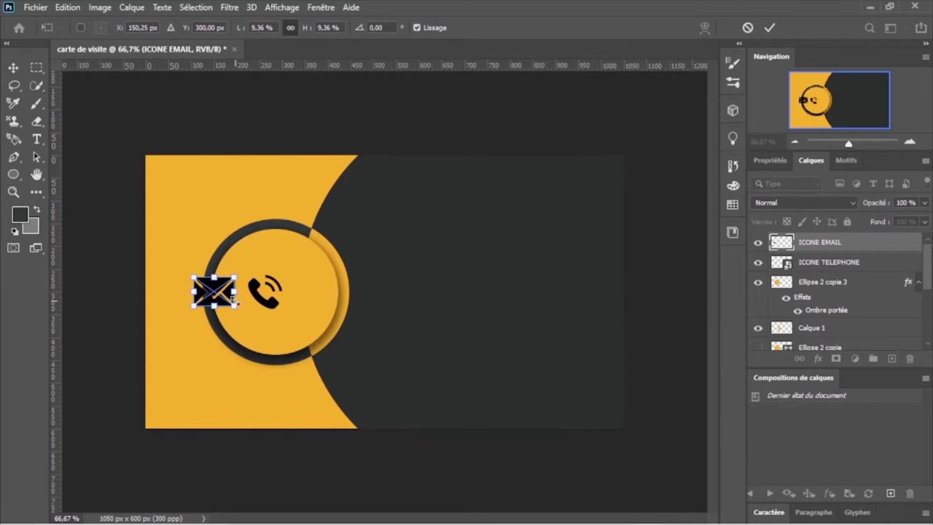
{"action": "left_click", "coordinate": [770, 27]}
{"action": "left_click_drag", "start_coordinate": [521, 292], "coordinate": [285, 292]}
{"action": "left_click", "coordinate": [770, 27]}
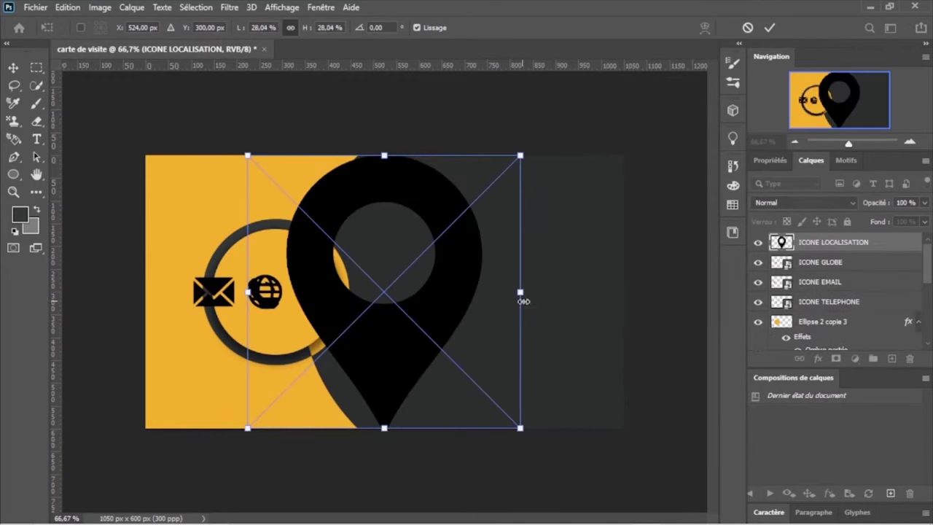
{"action": "left_click_drag", "start_coordinate": [519, 291], "coordinate": [285, 292]}
{"action": "left_click", "coordinate": [770, 27]}
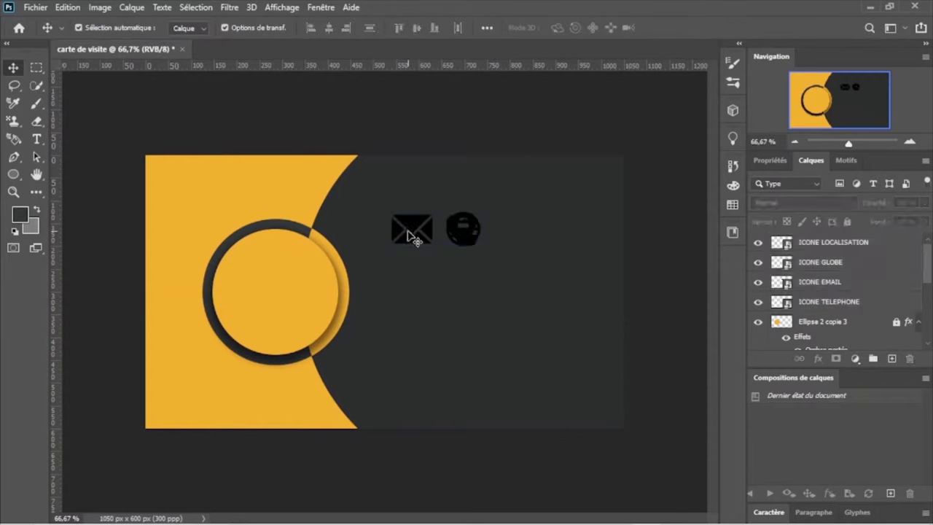
Drag the phone, envelope, location pin and globe icons into one vertical column
{"action": "left_click", "coordinate": [413, 231]}
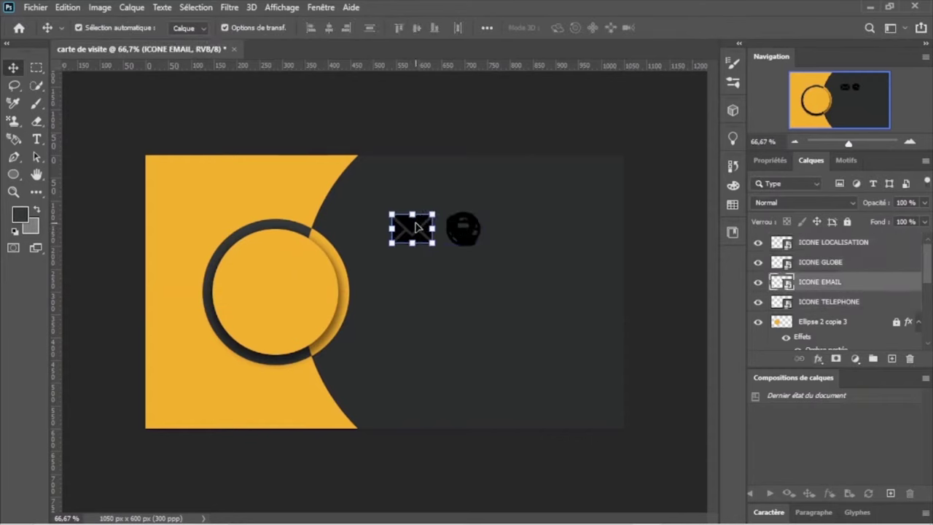
{"action": "left_click_drag", "start_coordinate": [417, 228], "coordinate": [410, 315]}
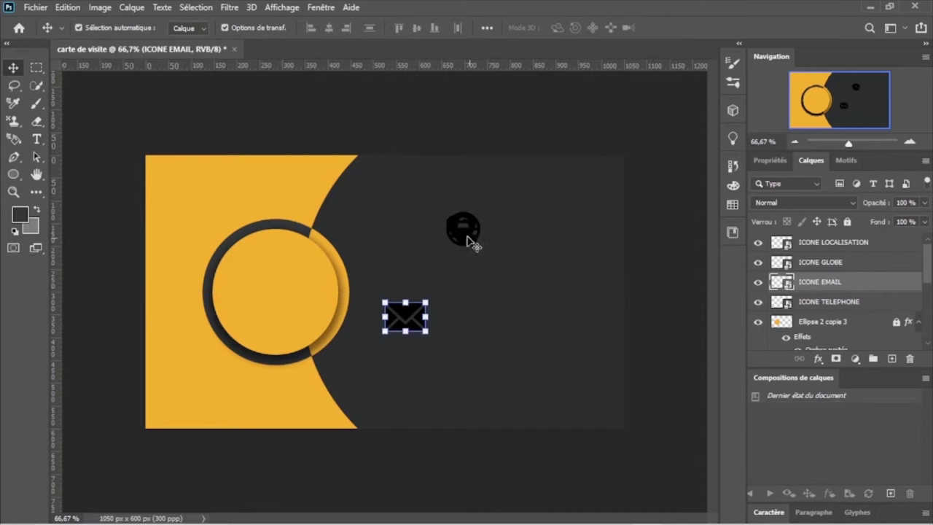
{"action": "left_click_drag", "start_coordinate": [470, 243], "coordinate": [405, 268]}
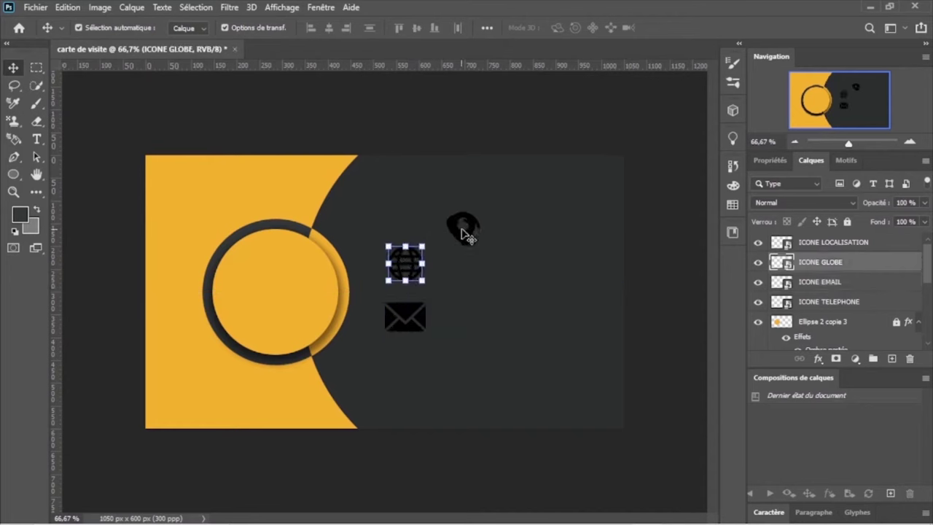
{"action": "left_click_drag", "start_coordinate": [462, 229], "coordinate": [397, 213]}
{"action": "left_click", "coordinate": [465, 257]}
{"action": "left_click_drag", "start_coordinate": [402, 268], "coordinate": [398, 359]}
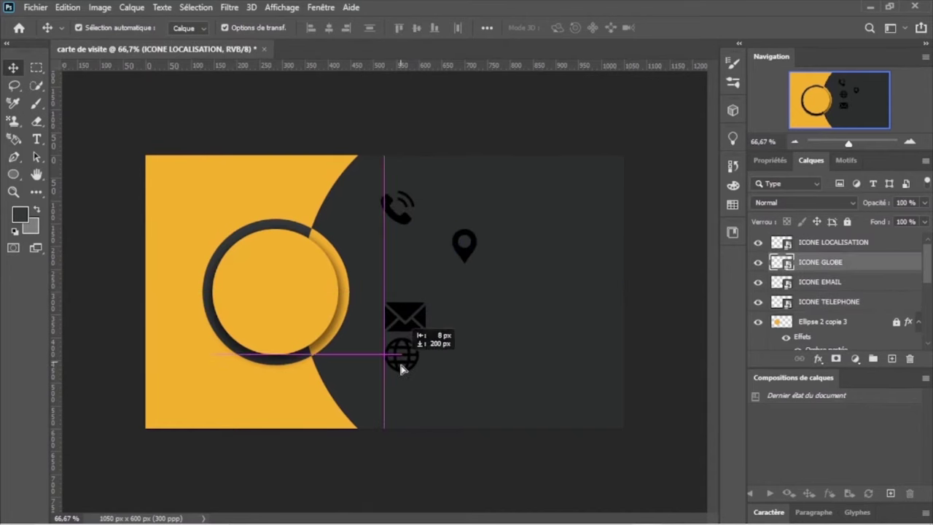
{"action": "left_click_drag", "start_coordinate": [405, 317], "coordinate": [395, 261]}
{"action": "mouse_move", "coordinate": [464, 266]}
{"action": "left_mouse_down"}
{"action": "mouse_move", "coordinate": [399, 333]}
{"action": "mouse_move", "coordinate": [391, 373]}
{"action": "left_mouse_up"}
Resize the globe icon with free transform and deselect the icon layers
{"action": "key", "text": "ctrl+t"}
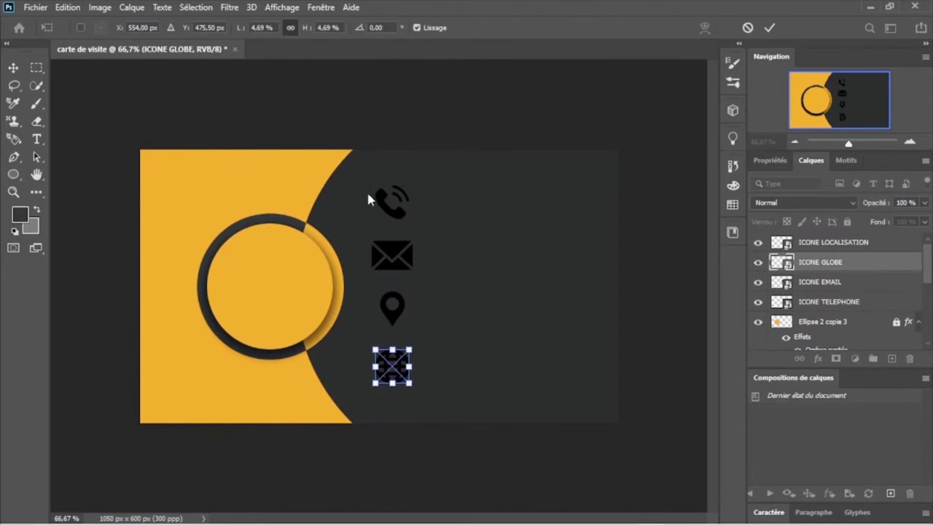
{"action": "key", "text": "Return"}
{"action": "key", "text": "ctrl+r"}
{"action": "left_click", "coordinate": [57, 285]}
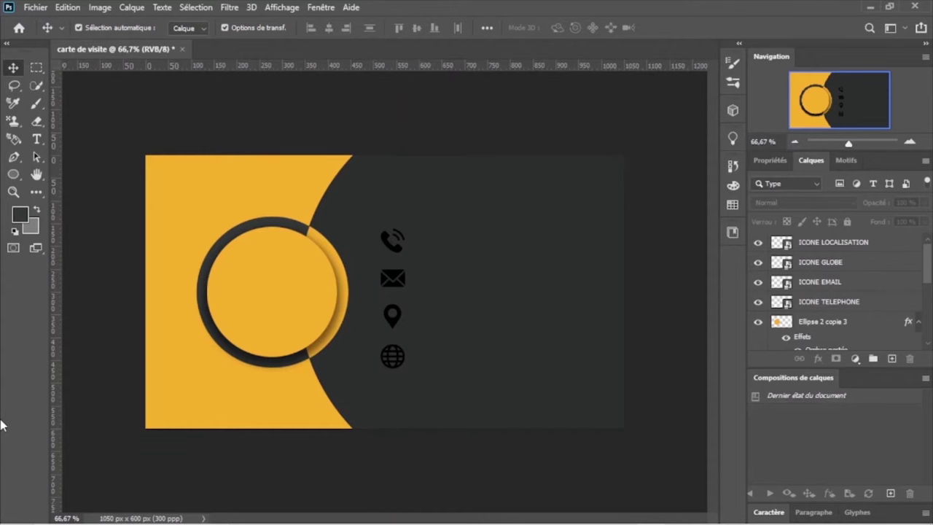
Add the Phone label beside the phone icon and lock the background shape layers
{"action": "key", "text": "ctrl+plus"}
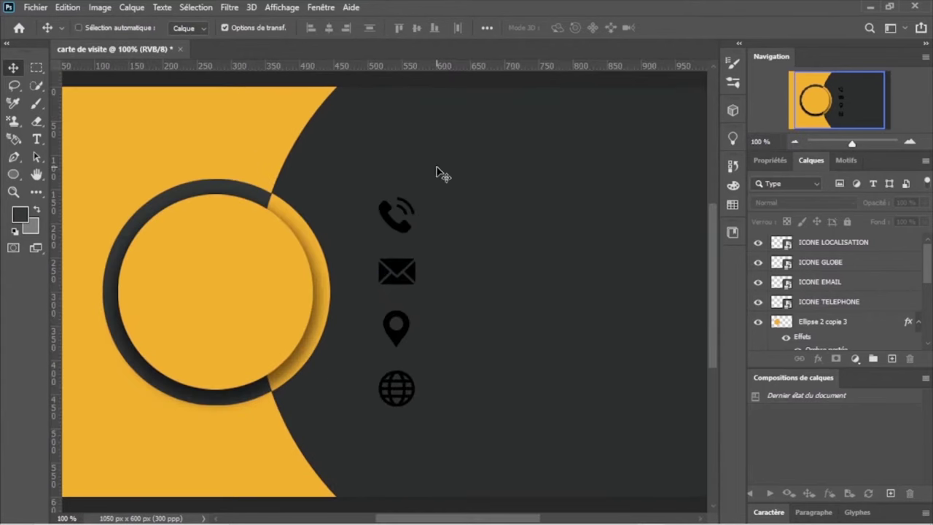
{"action": "key", "text": "ctrl+plus"}
{"action": "key", "text": "ctrl+minus"}
{"action": "left_click", "coordinate": [38, 140]}
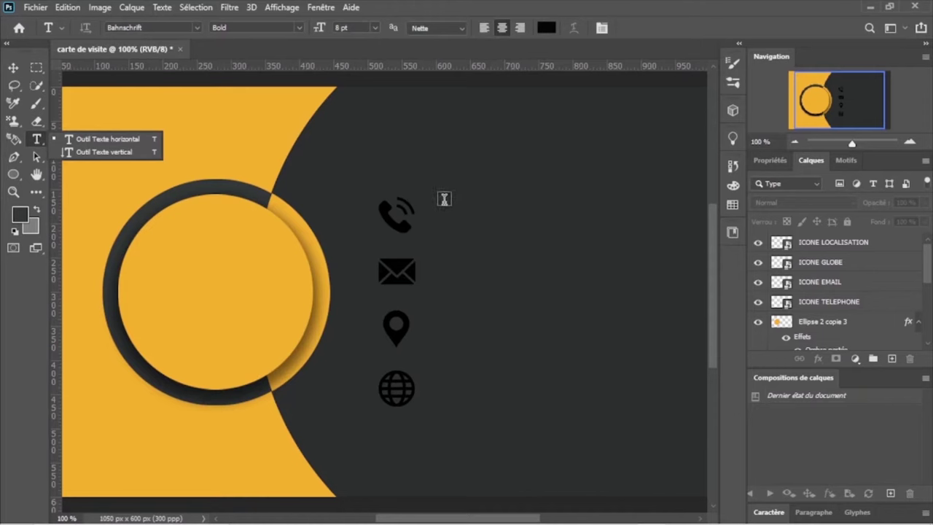
{"action": "left_click", "coordinate": [442, 207]}
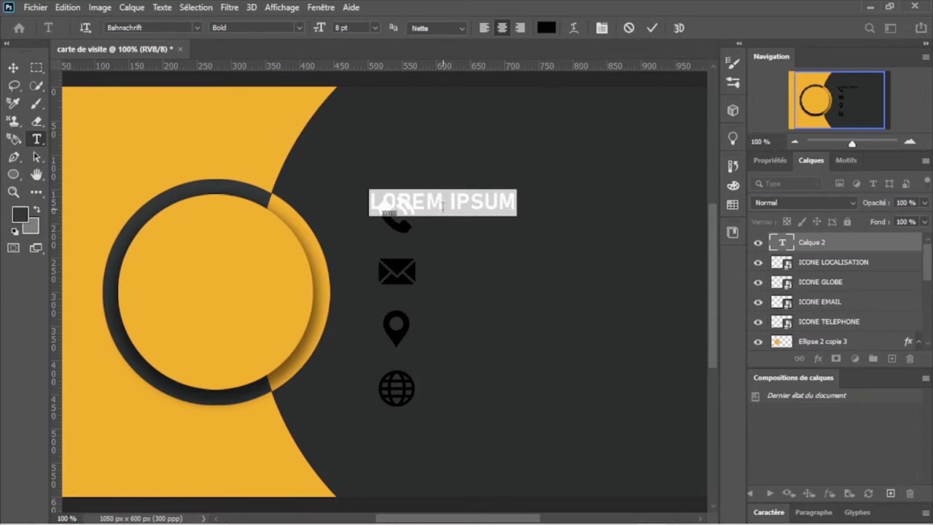
{"action": "type", "text": "B"}
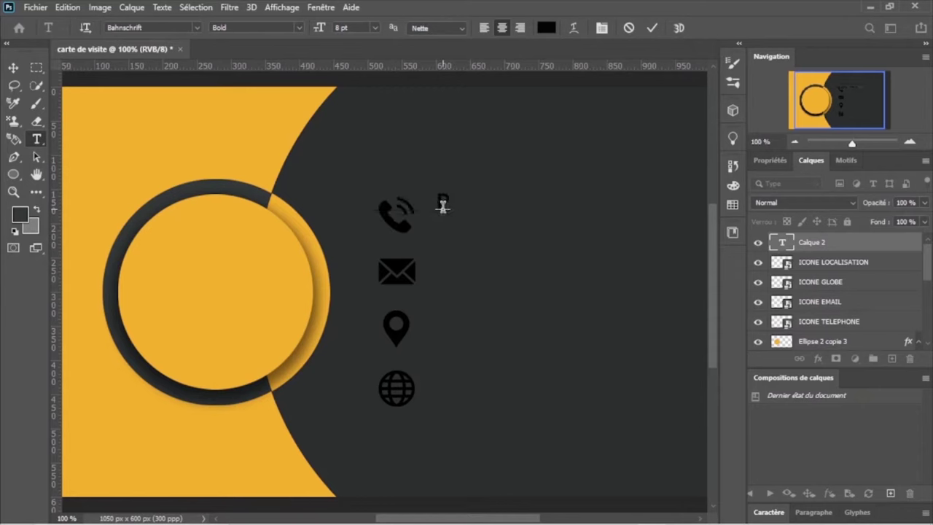
{"action": "type", "text": "h"}
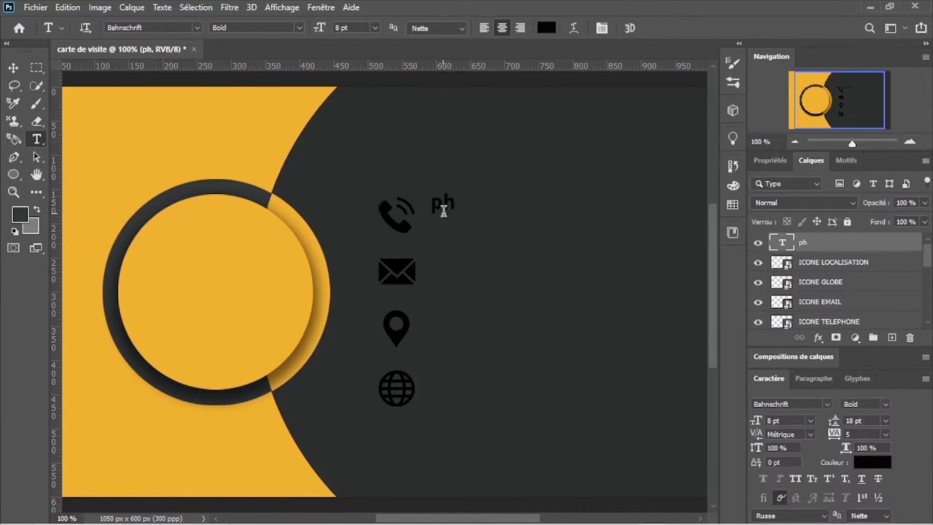
{"action": "type", "text": "one"}
{"action": "left_click", "coordinate": [651, 28]}
{"action": "key", "text": "v"}
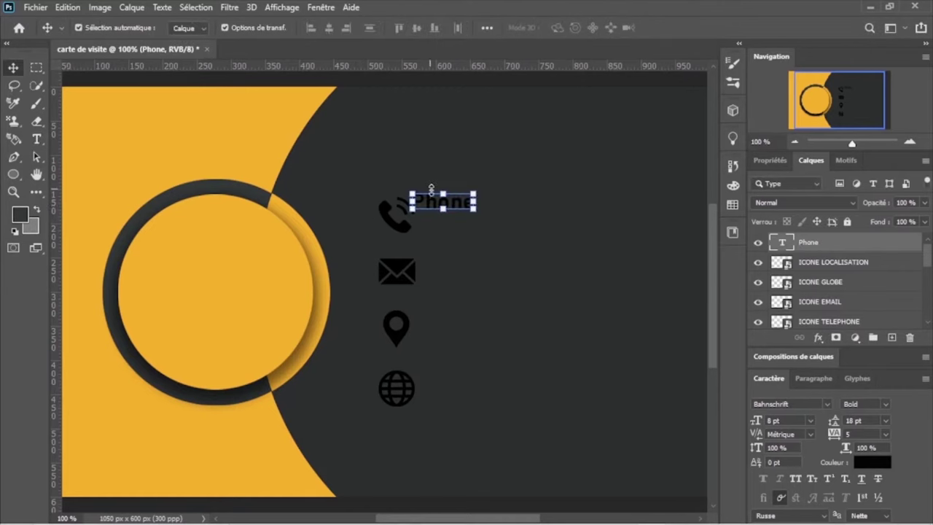
{"action": "left_click_drag", "start_coordinate": [475, 209], "coordinate": [475, 198]}
{"action": "left_click", "coordinate": [253, 291]}
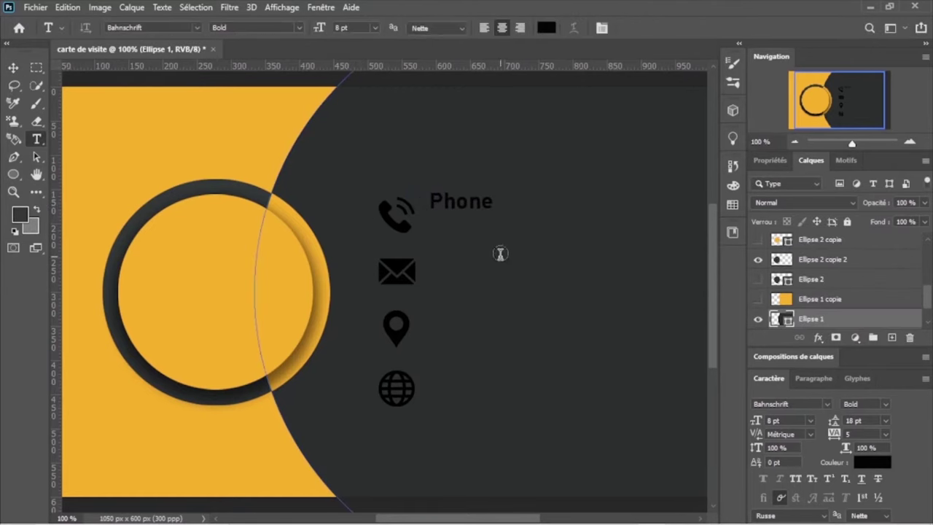
{"action": "left_click", "coordinate": [847, 221]}
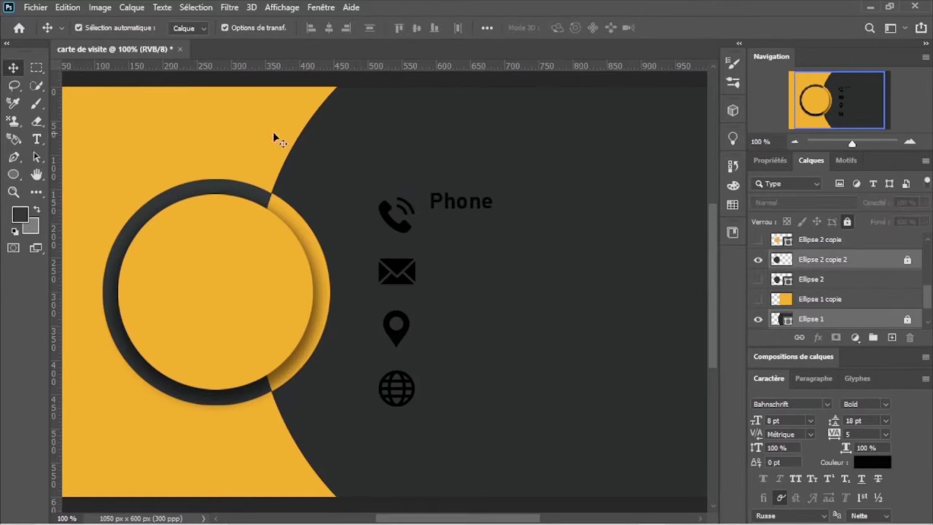
Add the 'Email' label beside the envelope icon
{"action": "key", "text": "t"}
{"action": "left_click", "coordinate": [437, 271]}
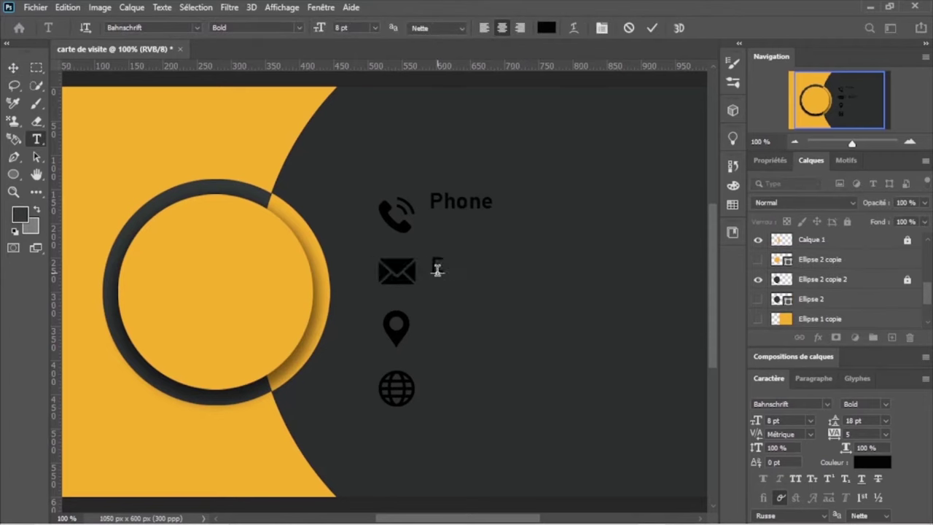
{"action": "type", "text": "Email"}
{"action": "left_click", "coordinate": [651, 27]}
{"action": "key", "text": "v"}
{"action": "left_click_drag", "start_coordinate": [442, 267], "coordinate": [462, 268]}
Add the 'Localisation' label beside the location pin and line it up
{"action": "key", "text": "t"}
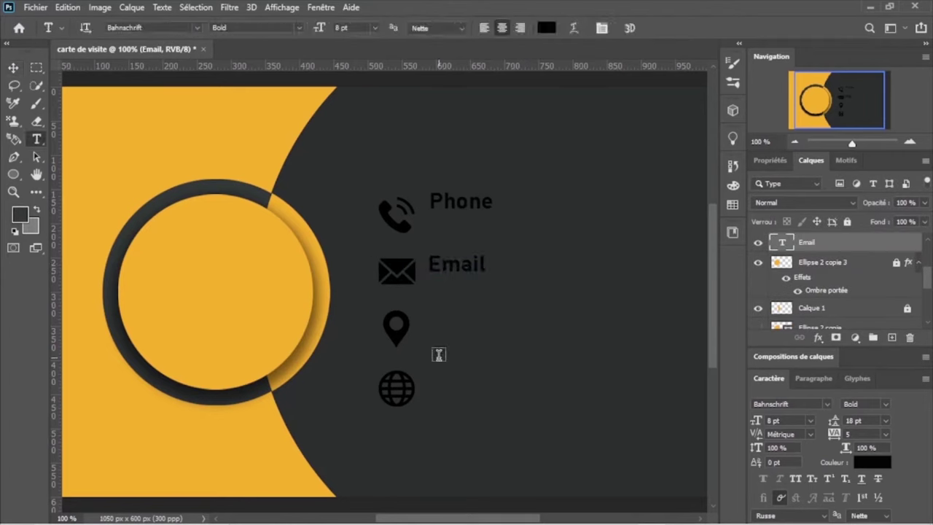
{"action": "left_click", "coordinate": [450, 325]}
{"action": "type", "text": "Localisat"}
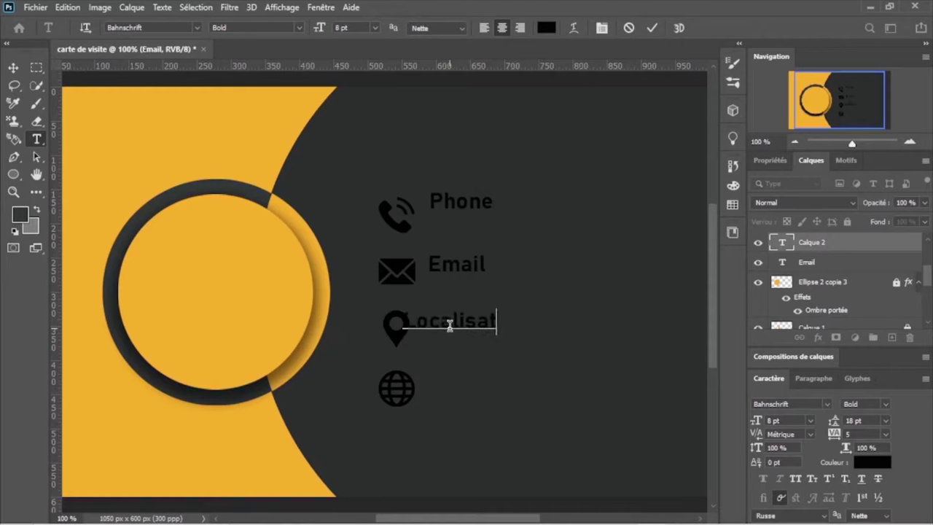
{"action": "type", "text": "ion"}
{"action": "key", "text": "ctrl+Return"}
{"action": "key", "text": "v"}
{"action": "left_click_drag", "start_coordinate": [479, 323], "coordinate": [521, 321]}
Add the 'Website' label beside the globe icon
{"action": "key", "text": "t"}
{"action": "left_click", "coordinate": [452, 379]}
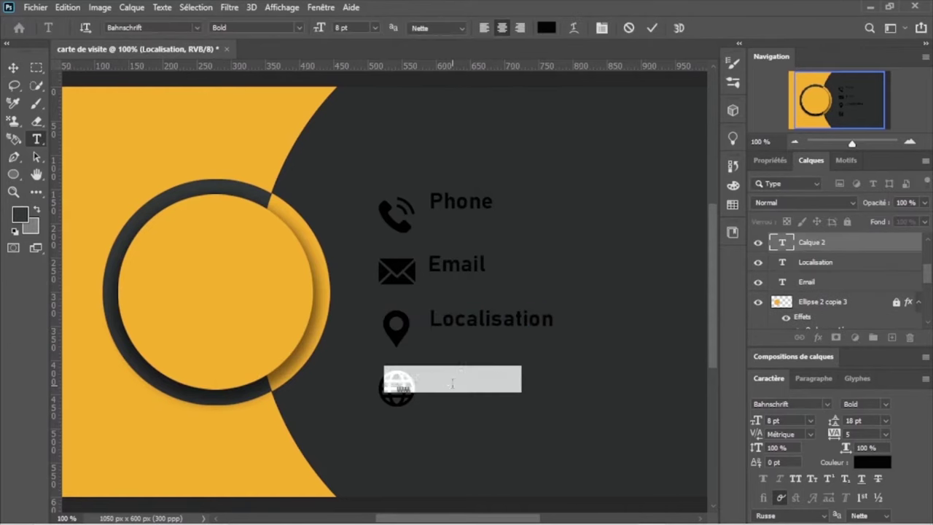
{"action": "key", "text": "BackSpace"}
{"action": "type", "text": "Website"}
{"action": "key", "text": "ctrl+Return"}
Select all four labels and shift the column right by about 28 px
{"action": "key", "text": "v"}
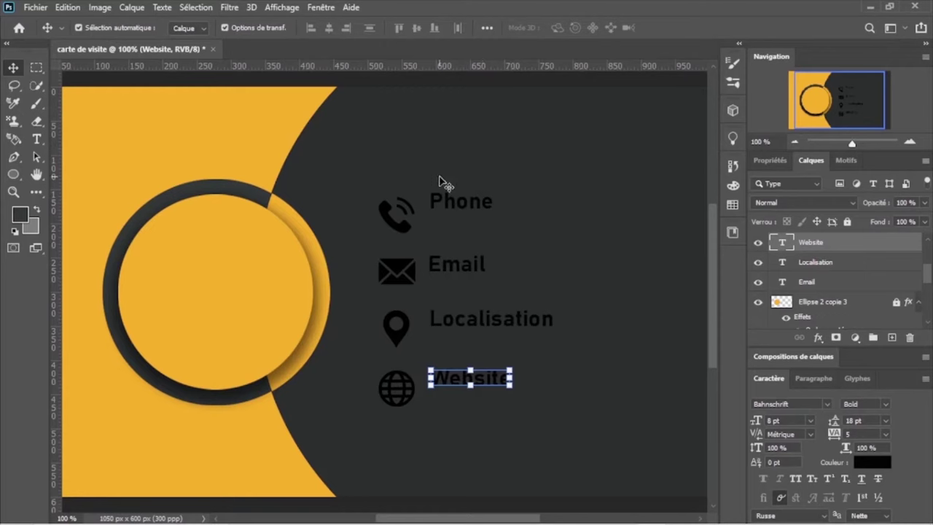
{"action": "left_click_drag", "start_coordinate": [468, 149], "coordinate": [481, 473]}
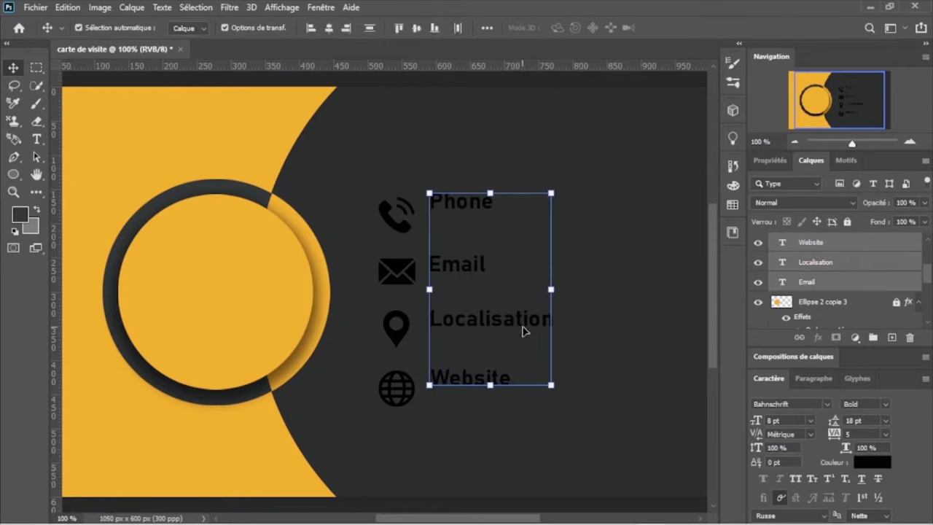
{"action": "left_click_drag", "start_coordinate": [523, 328], "coordinate": [536, 328]}
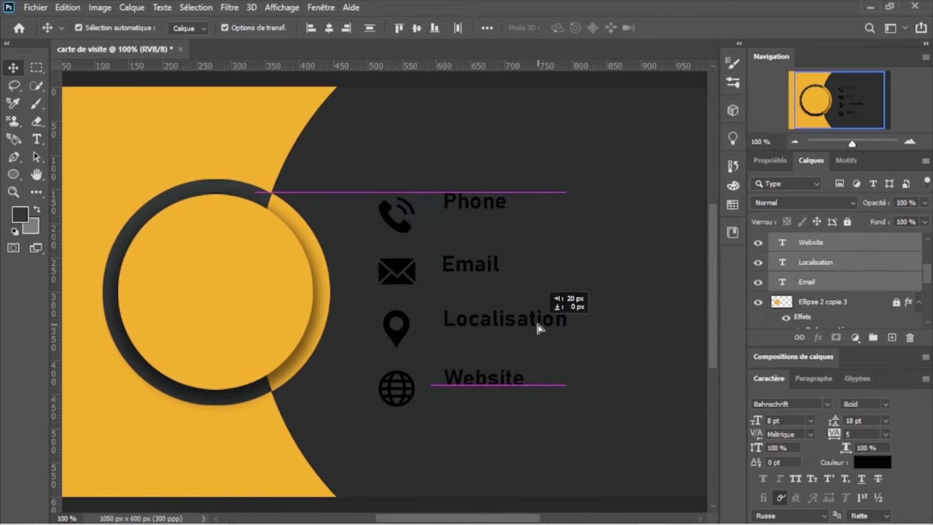
{"action": "left_click_drag", "start_coordinate": [536, 325], "coordinate": [534, 326]}
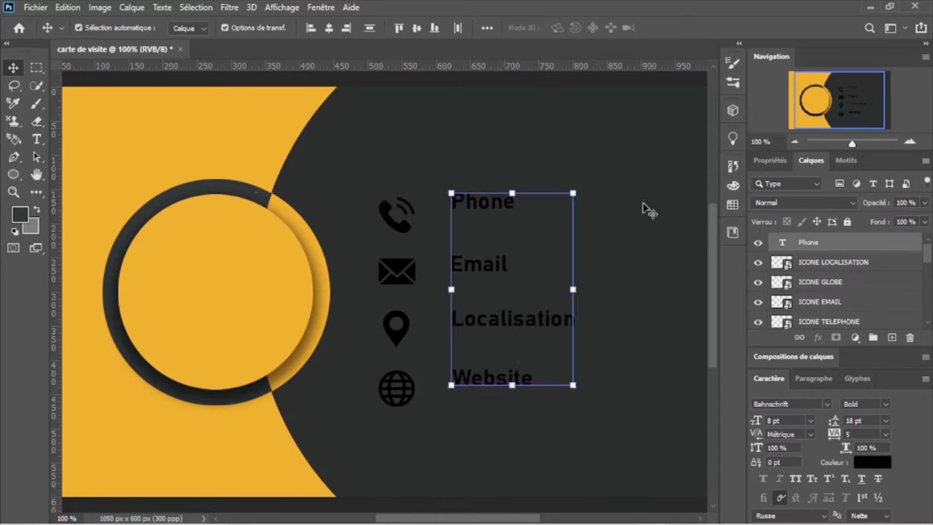
Colour the four contact labels near-white #fcf9f9
{"action": "left_click", "coordinate": [876, 466]}
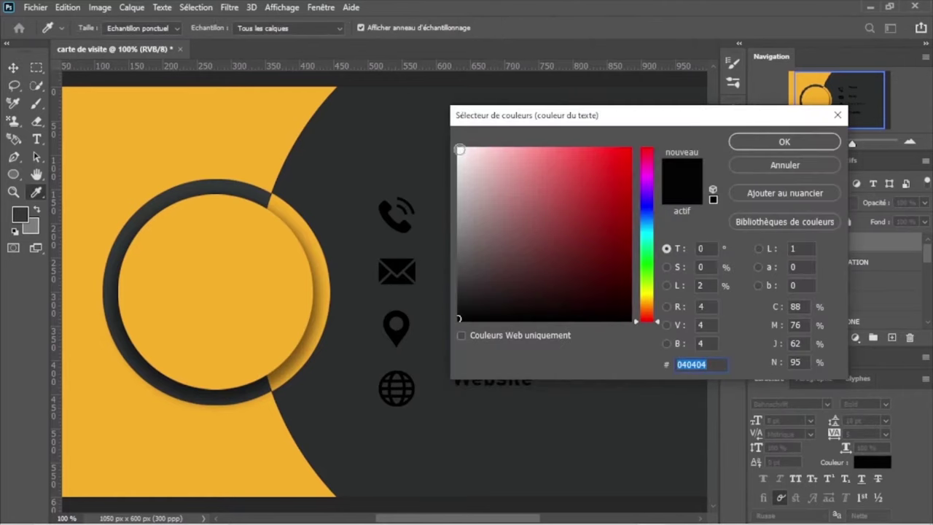
{"action": "left_click", "coordinate": [460, 149]}
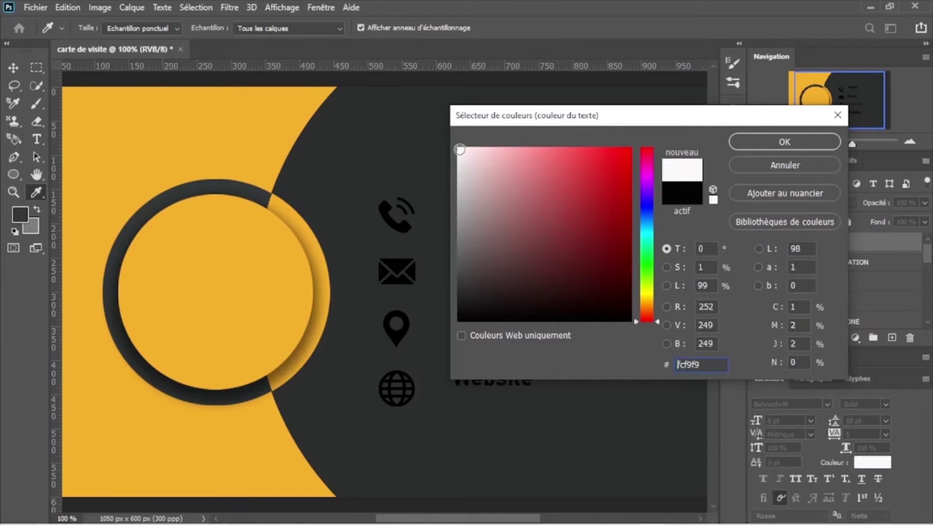
{"action": "left_click", "coordinate": [780, 140]}
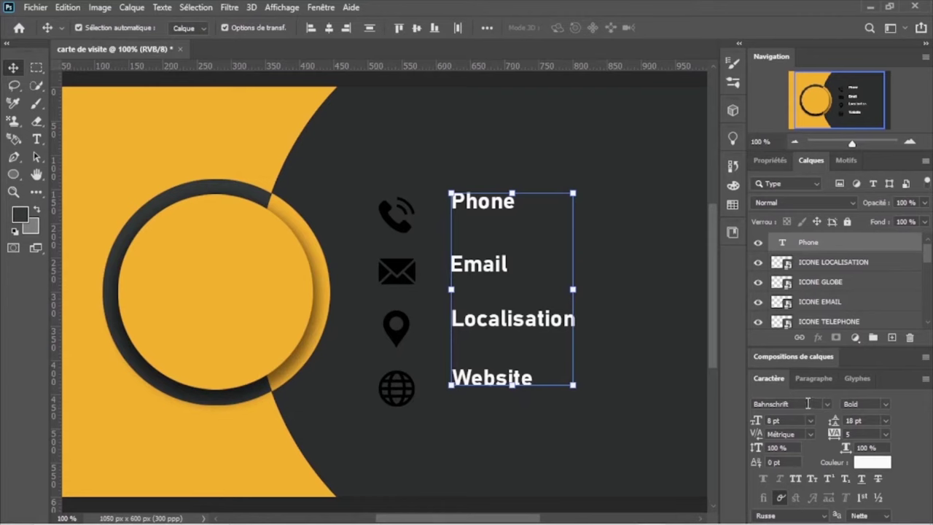
Set the labels in Roboto Bold and nudge the column down slightly
{"action": "left_click_drag", "start_coordinate": [807, 403], "coordinate": [743, 403]}
{"action": "type", "text": "Rob"}
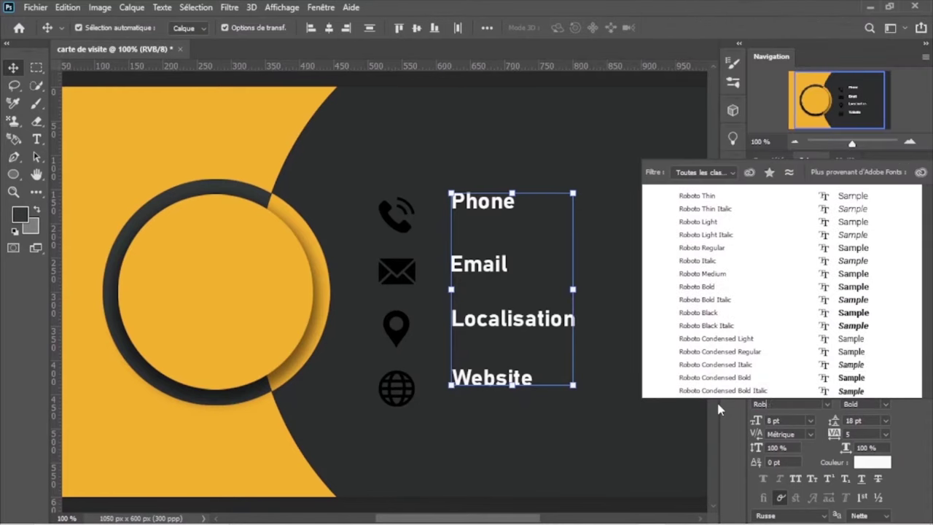
{"action": "type", "text": "oto"}
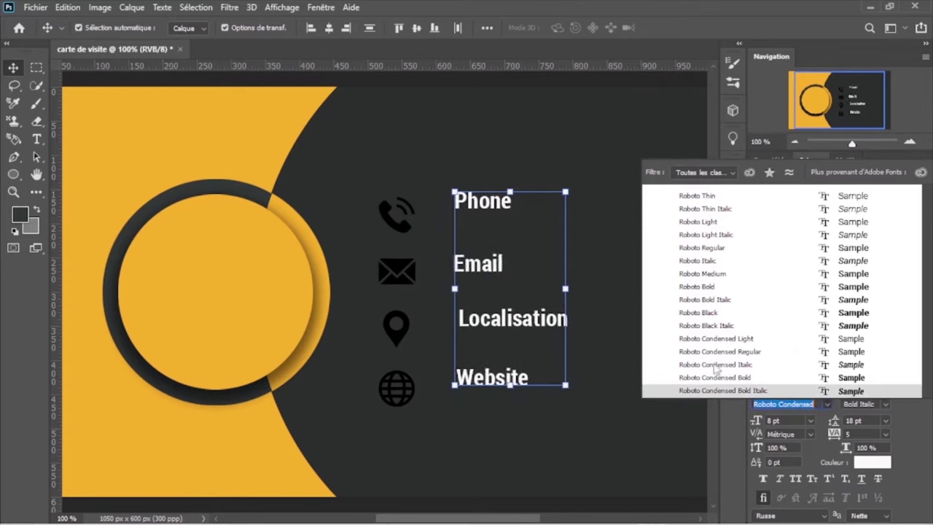
{"action": "left_click", "coordinate": [701, 289]}
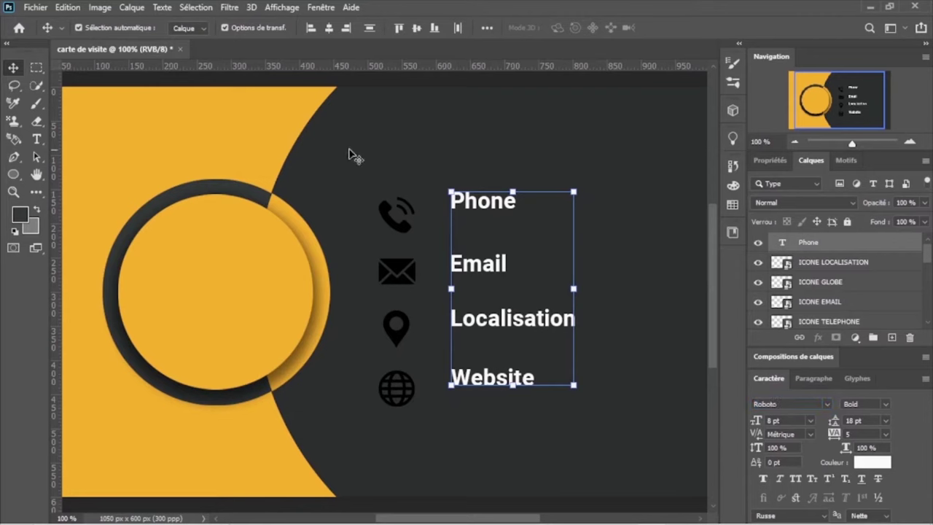
{"action": "left_click", "coordinate": [520, 138]}
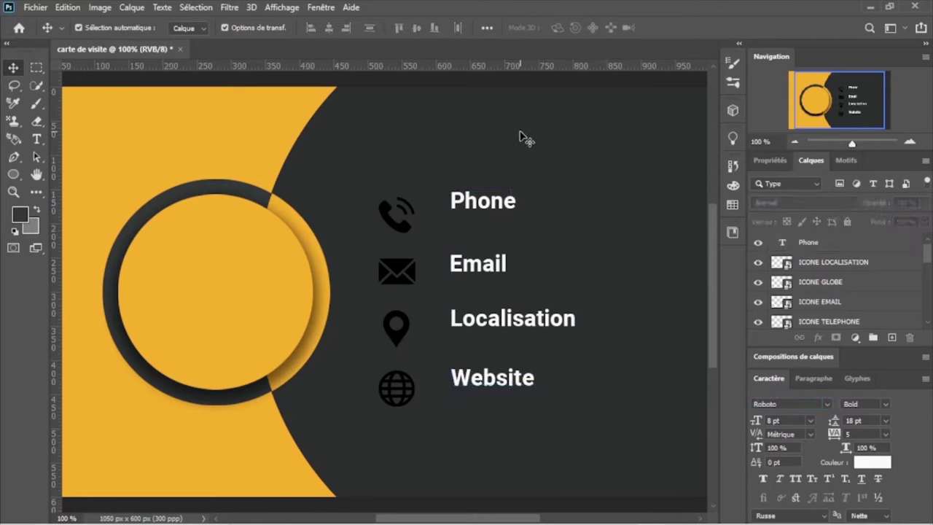
{"action": "left_click", "coordinate": [487, 305]}
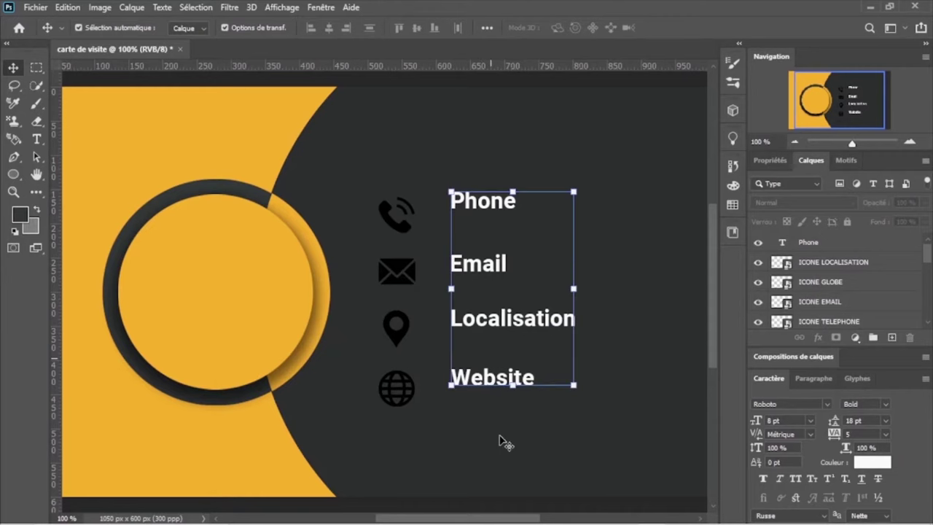
{"action": "key", "text": "Down"}
{"action": "key", "text": "Down"}
{"action": "key", "text": "Down"}
{"action": "key", "text": "Down"}
{"action": "key", "text": "Down"}
{"action": "key", "text": "Down"}
{"action": "key", "text": "Down"}
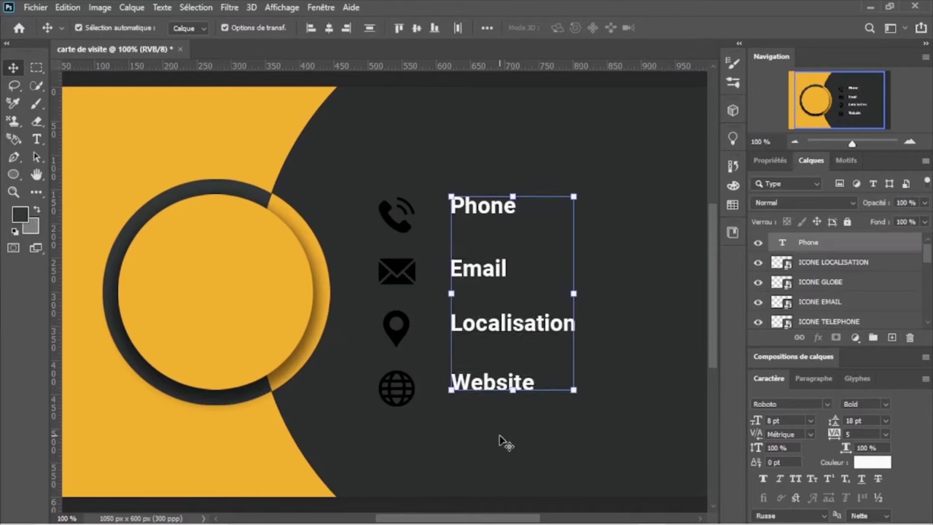
{"action": "left_click", "coordinate": [478, 121]}
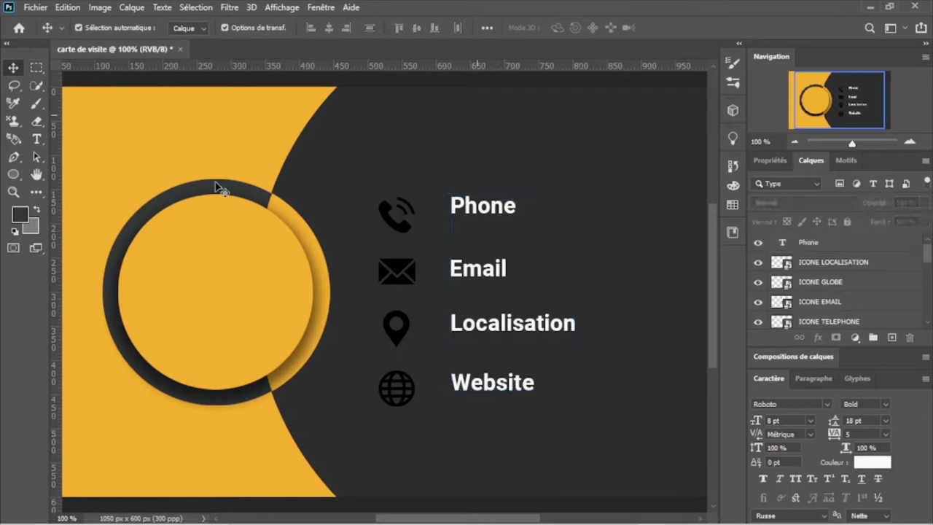
Type the phone number in a new text line under the Phone label
{"action": "left_click", "coordinate": [37, 140]}
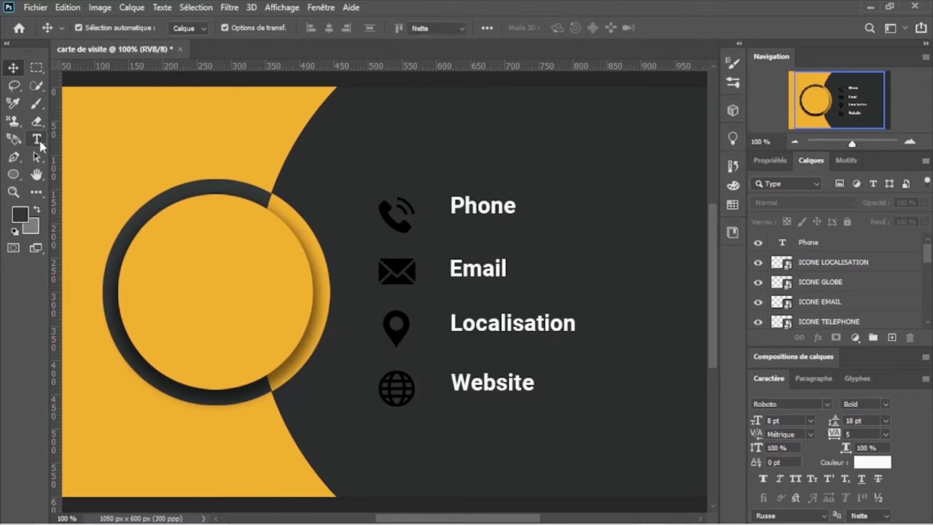
{"action": "left_click", "coordinate": [458, 231]}
{"action": "type", "text": "+221"}
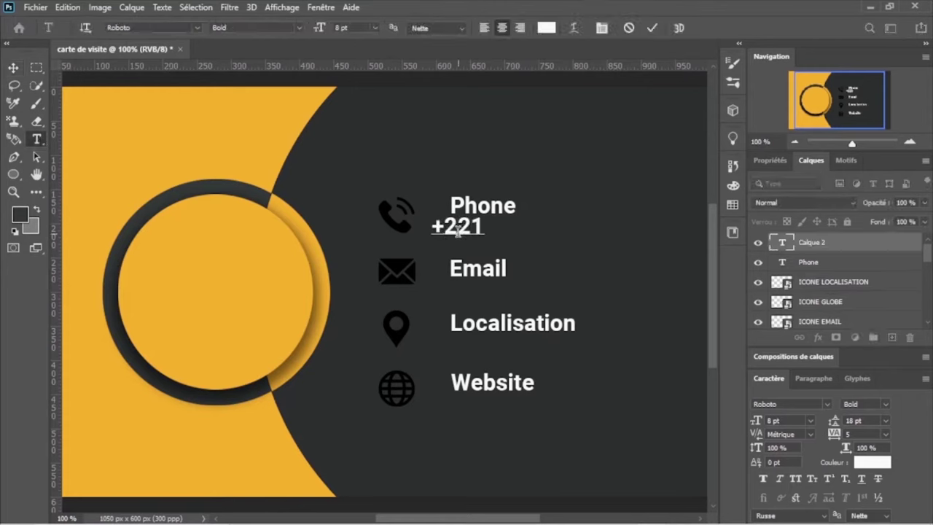
{"action": "type", "text": "770"}
{"action": "key", "text": "BackSpace"}
{"action": "type", "text": "000"}
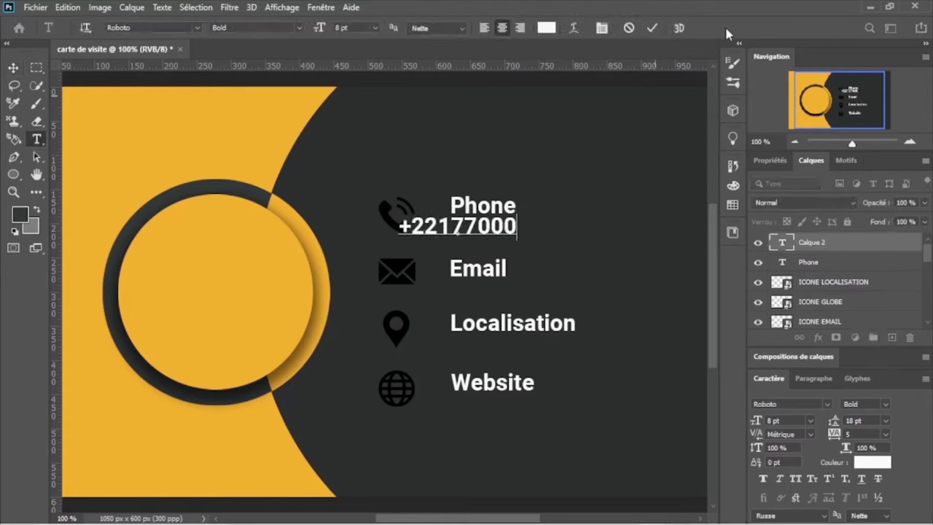
{"action": "left_click", "coordinate": [652, 27]}
{"action": "key", "text": "v"}
{"action": "left_click_drag", "start_coordinate": [520, 233], "coordinate": [540, 234]}
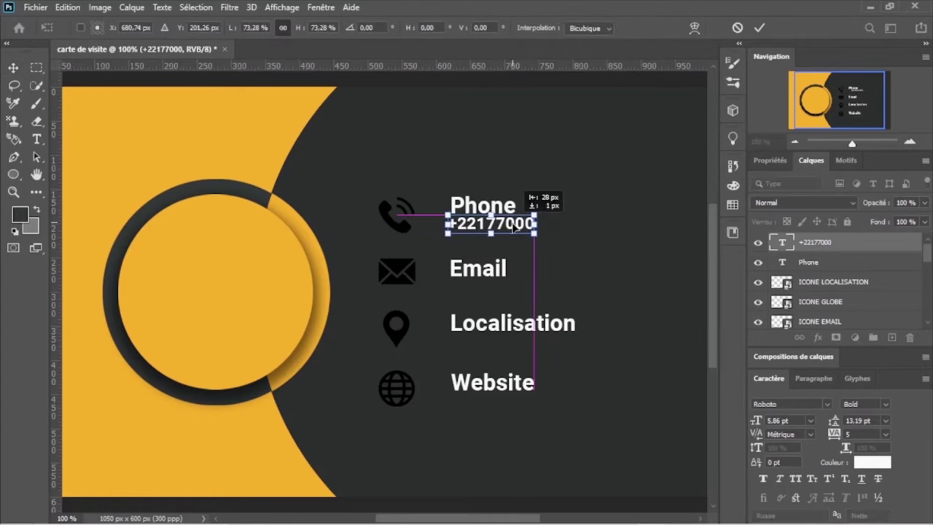
{"action": "left_click", "coordinate": [759, 27]}
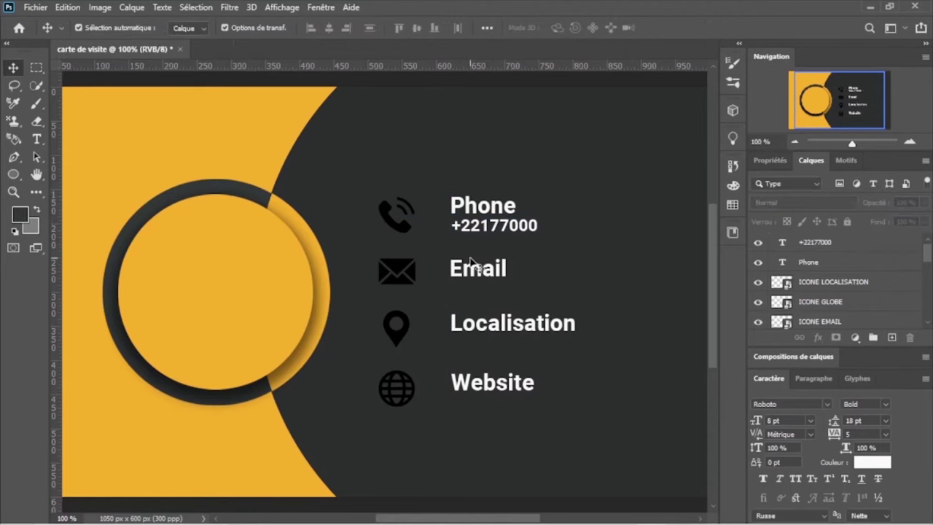
Copy the number line under Email and replace it with the e-mail address
{"action": "key", "text": "ctrl+t"}
{"action": "mouse_move", "coordinate": [503, 225]}
{"action": "left_mouse_down"}
{"action": "mouse_move", "coordinate": [520, 295]}
{"action": "mouse_move", "coordinate": [519, 286]}
{"action": "left_mouse_up"}
{"action": "left_click", "coordinate": [758, 27]}
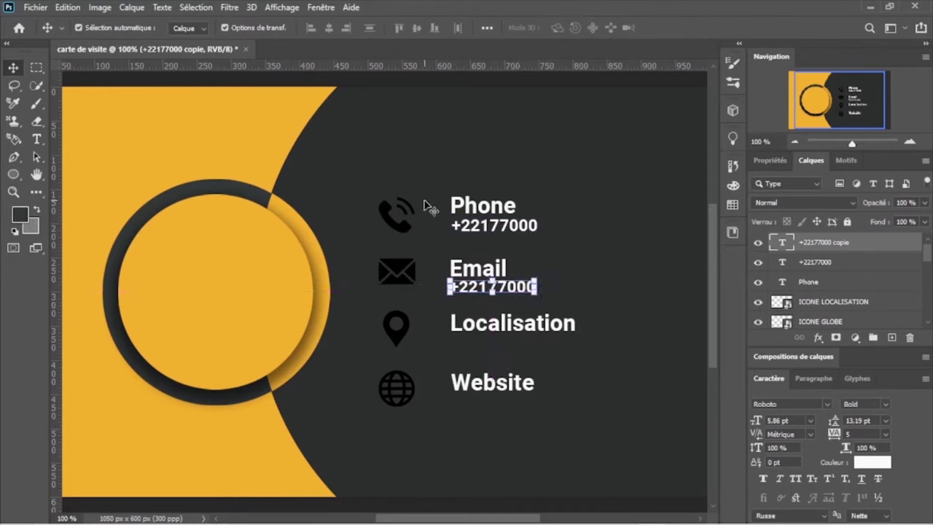
{"action": "key", "text": "t"}
{"action": "key", "text": "Return"}
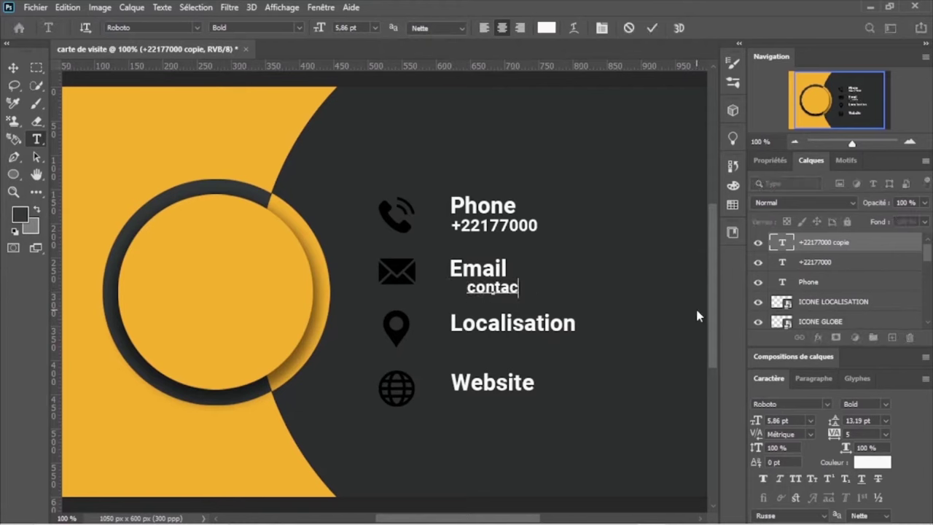
{"action": "left_click", "coordinate": [652, 27]}
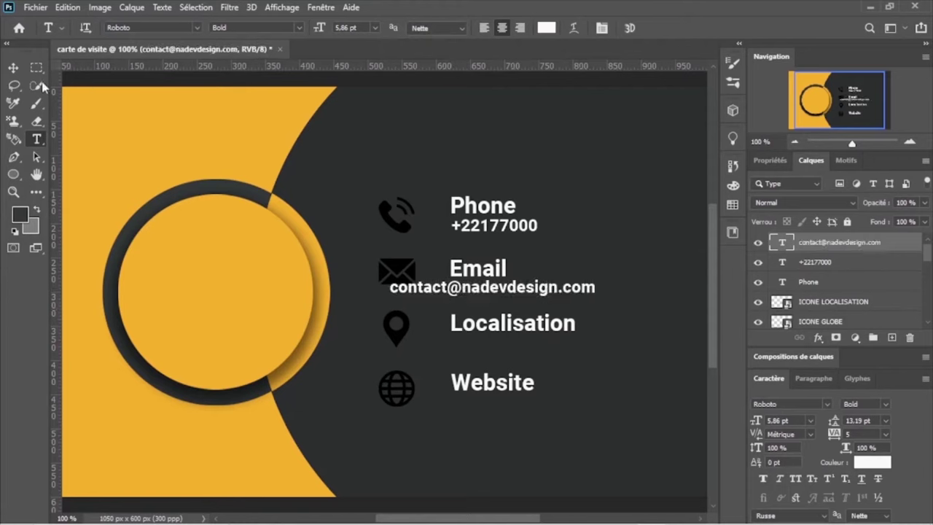
{"action": "key", "text": "v"}
{"action": "mouse_move", "coordinate": [503, 287]}
{"action": "left_mouse_down"}
{"action": "mouse_move", "coordinate": [566, 287]}
{"action": "mouse_move", "coordinate": [524, 351]}
{"action": "left_mouse_up"}
Change the next copied line to 'Dakar, Sénégal' and align it under Localisation
{"action": "left_click", "coordinate": [36, 139]}
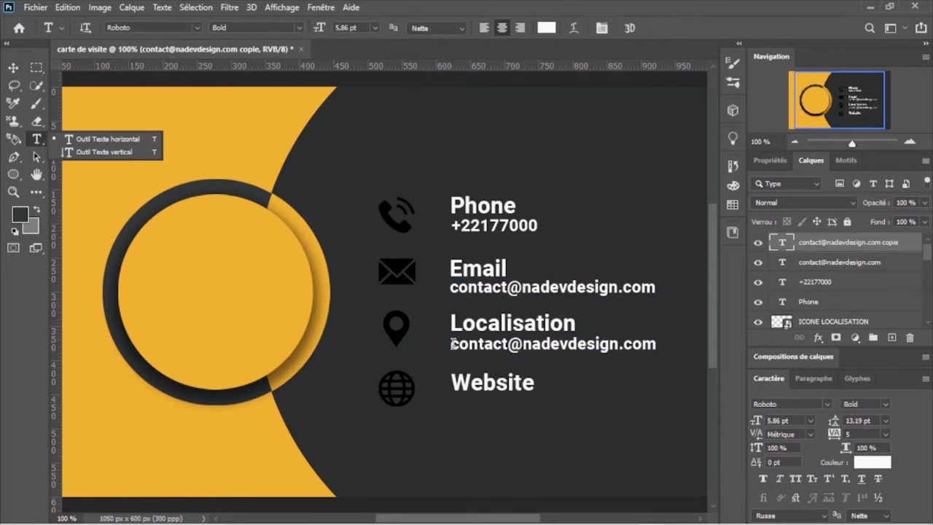
{"action": "double_click", "coordinate": [782, 242]}
{"action": "type", "text": "Dakar, S"}
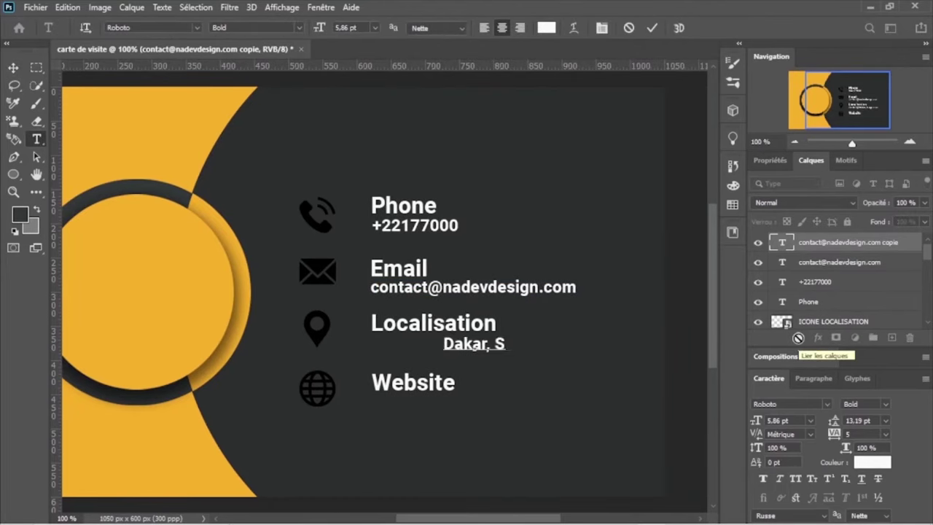
{"action": "type", "text": "énégal"}
{"action": "key", "text": "ctrl+Return"}
{"action": "key", "text": "v"}
{"action": "mouse_move", "coordinate": [503, 348]}
{"action": "left_mouse_down"}
{"action": "mouse_move", "coordinate": [454, 347]}
{"action": "mouse_move", "coordinate": [443, 413]}
{"action": "mouse_move", "coordinate": [442, 404]}
{"action": "left_mouse_up"}
Replace the last copy with the Linktree web address and align it under Website
{"action": "double_click", "coordinate": [430, 403]}
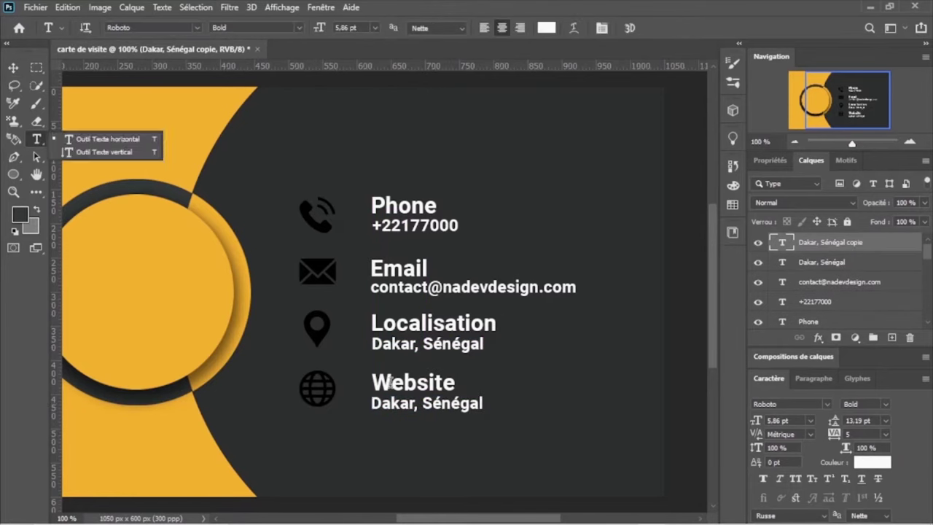
{"action": "type", "text": "www.nadev"}
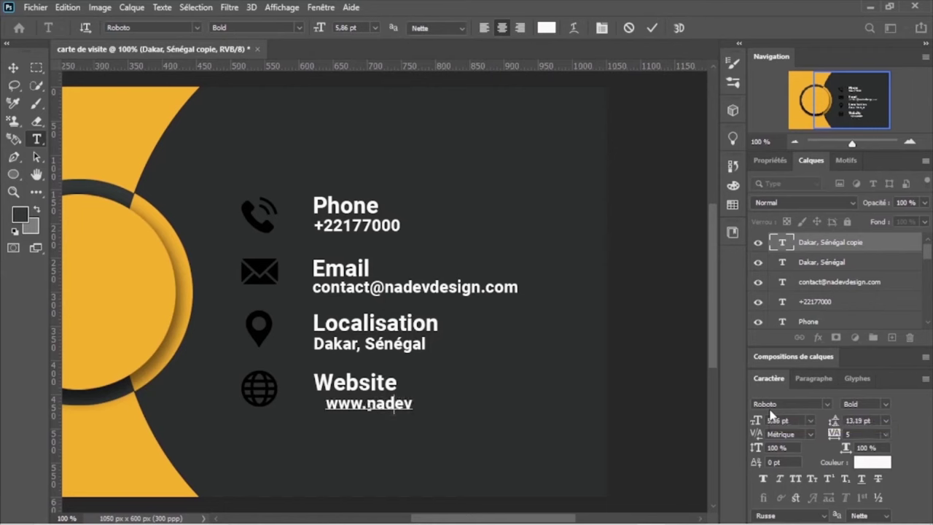
{"action": "key", "text": "BackSpace"}
{"action": "key", "text": "BackSpace"}
{"action": "key", "text": "BackSpace"}
{"action": "type", "text": ".linktr.e/"}
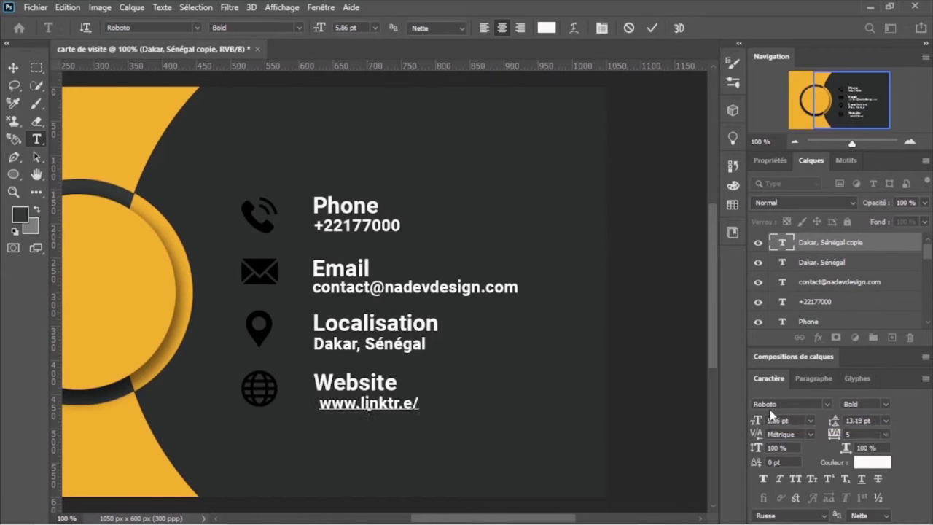
{"action": "type", "text": "uonisoft"}
{"action": "left_click", "coordinate": [652, 28]}
{"action": "left_click", "coordinate": [13, 67]}
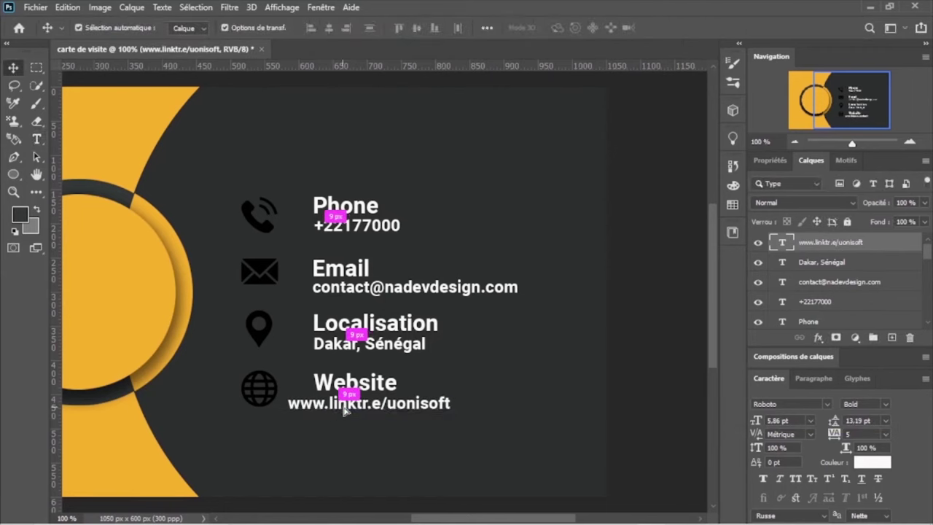
{"action": "left_click_drag", "start_coordinate": [364, 403], "coordinate": [388, 403]}
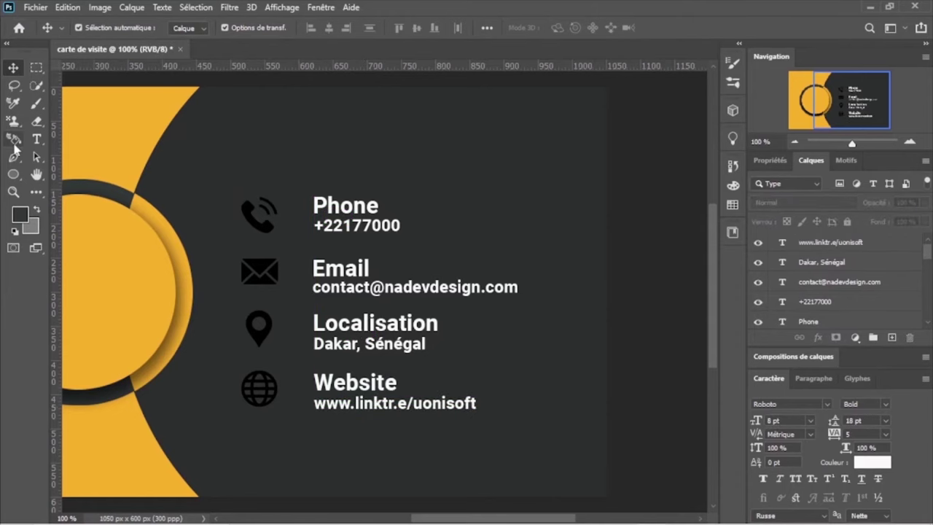
Draw a thin rectangular selection beneath the phone number
{"action": "left_click", "coordinate": [37, 69]}
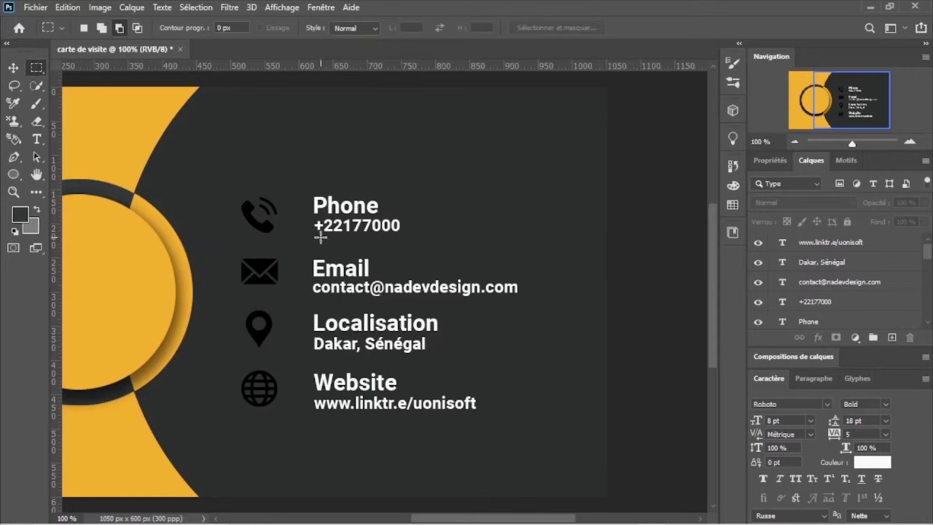
{"action": "left_click_drag", "start_coordinate": [314, 235], "coordinate": [411, 240]}
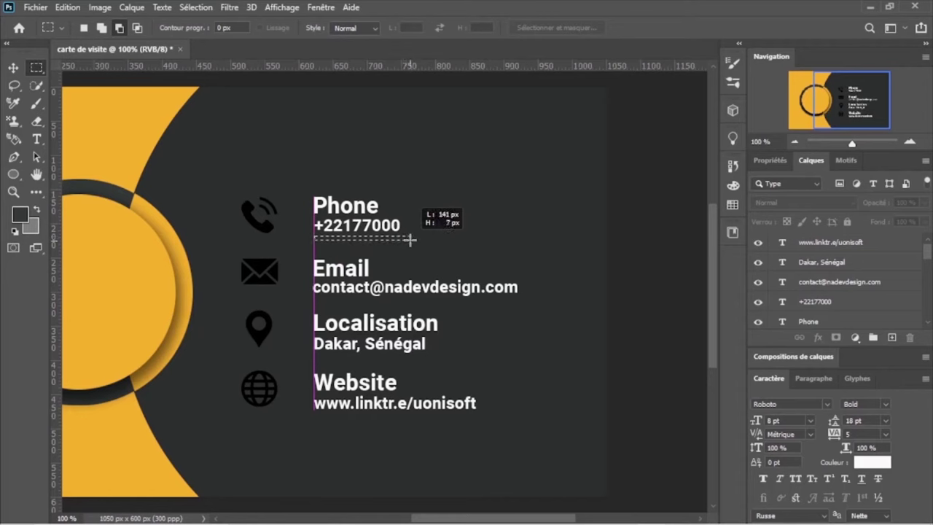
{"action": "left_click_drag", "start_coordinate": [410, 238], "coordinate": [411, 238]}
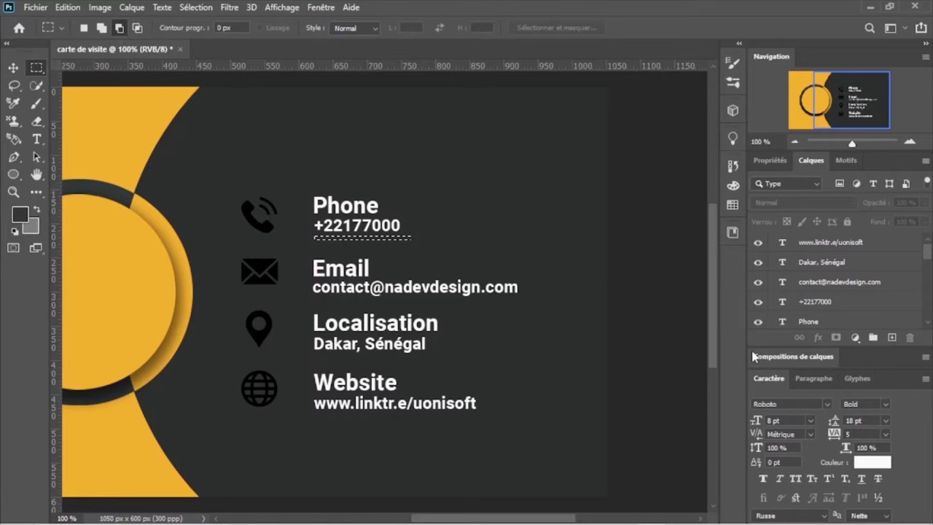
{"action": "key", "text": "ctrl+plus"}
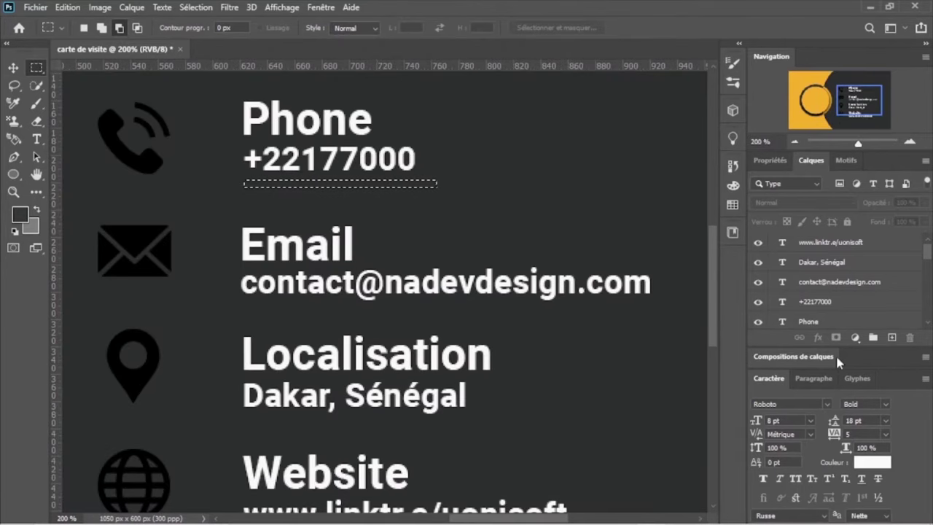
Fill the selection with a dark grey #333838 solid colour layer, Fond 2
{"action": "left_click", "coordinate": [855, 338]}
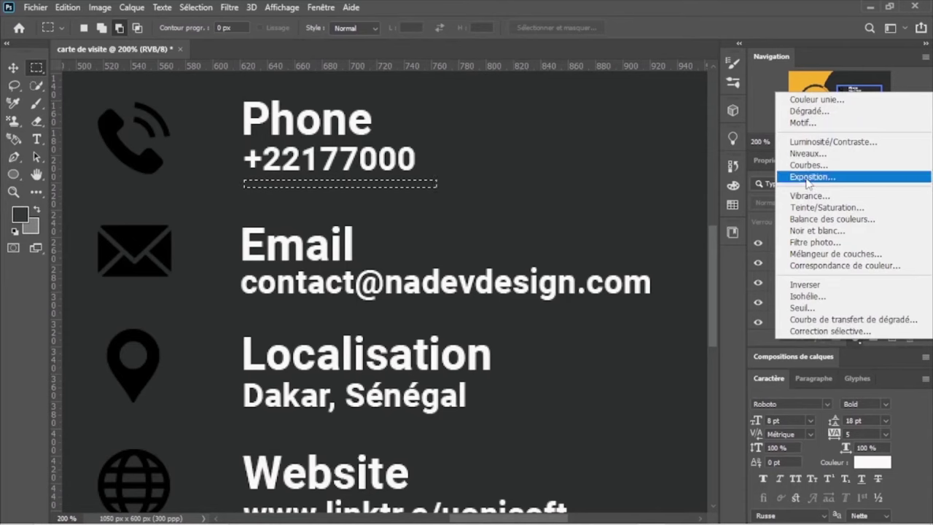
{"action": "left_click", "coordinate": [813, 101]}
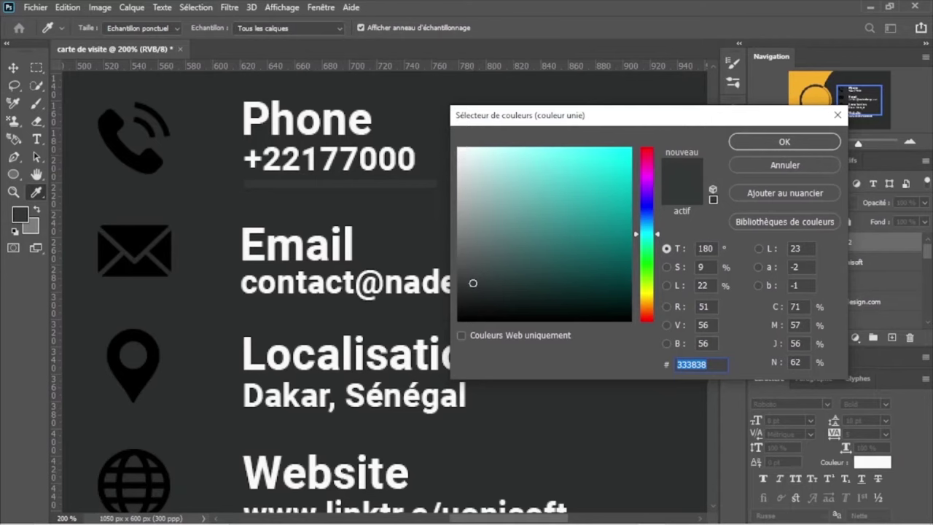
{"action": "key", "text": "Right"}
{"action": "left_click", "coordinate": [785, 165]}
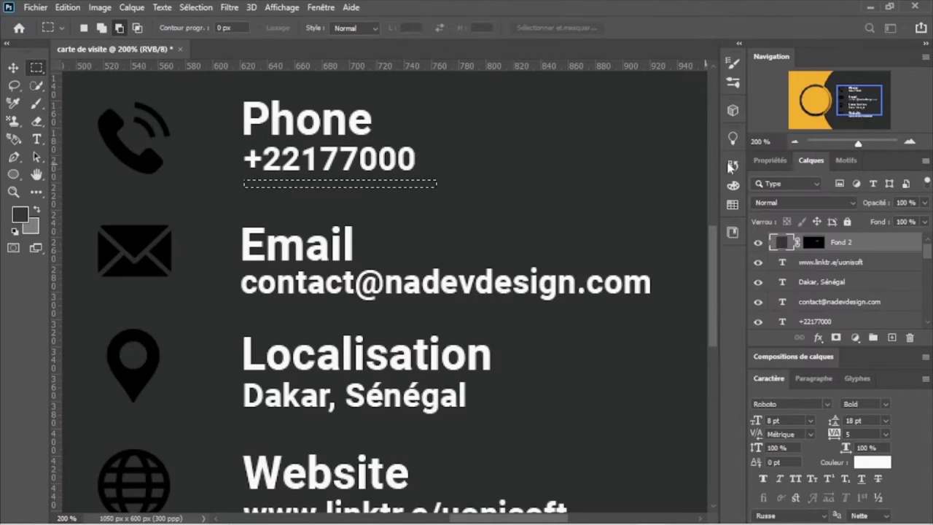
{"action": "left_click_drag", "start_coordinate": [861, 104], "coordinate": [845, 100]}
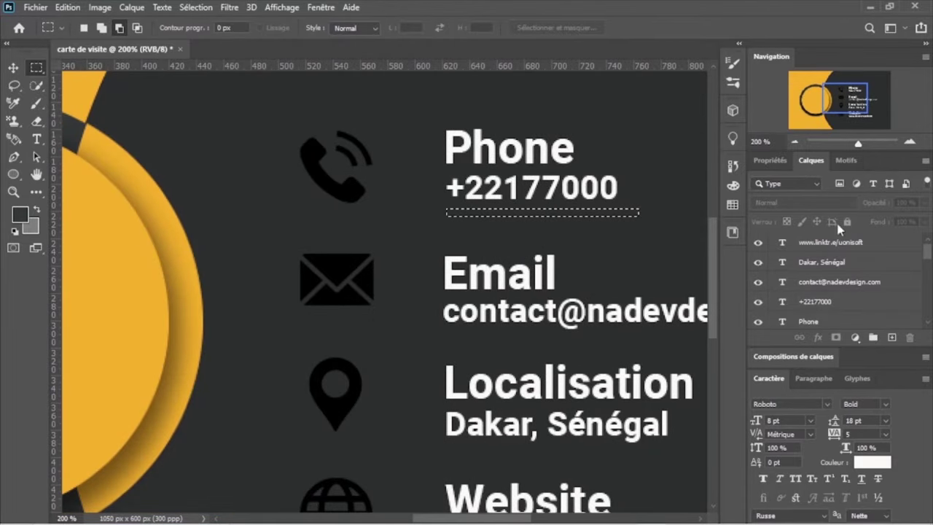
Add a solid colour fill sampled from the circle's orange #f6b029 for the bar
{"action": "left_click", "coordinate": [856, 185]}
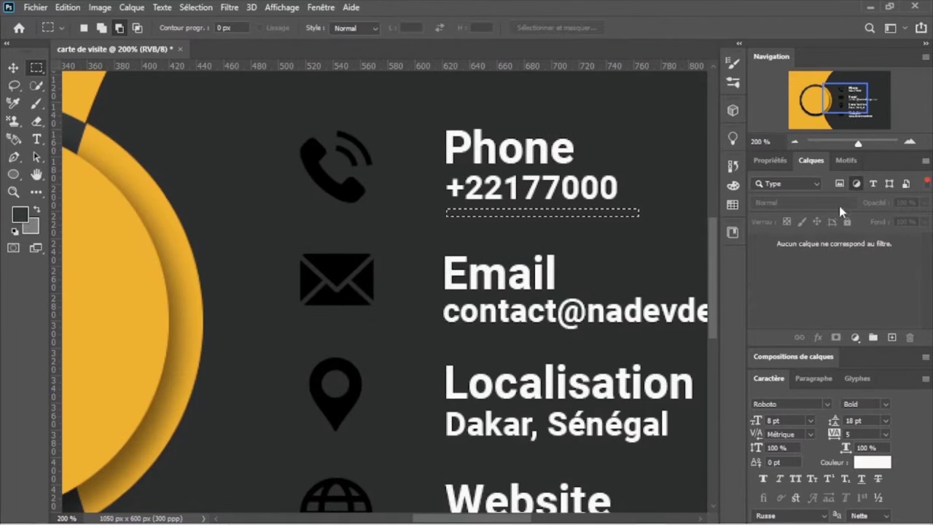
{"action": "left_click", "coordinate": [857, 184]}
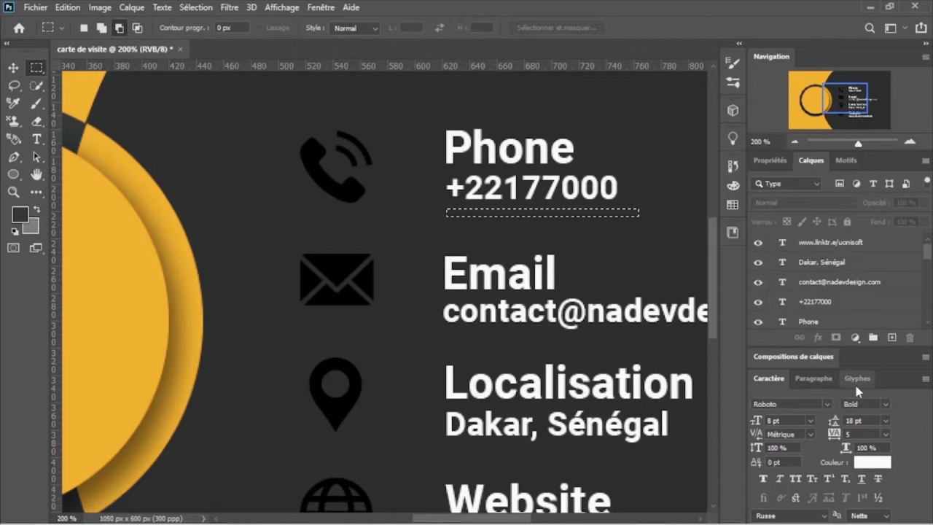
{"action": "left_click", "coordinate": [855, 338]}
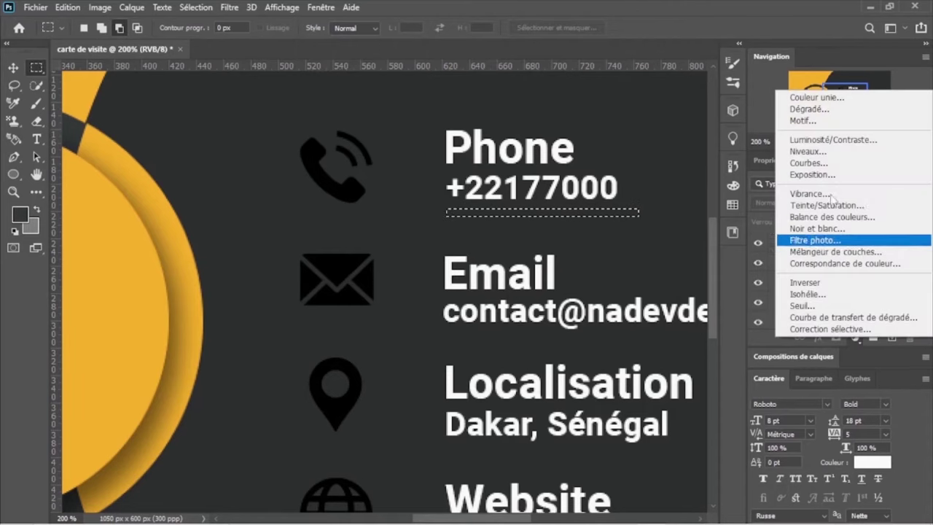
{"action": "left_click", "coordinate": [816, 97]}
{"action": "left_click", "coordinate": [129, 284]}
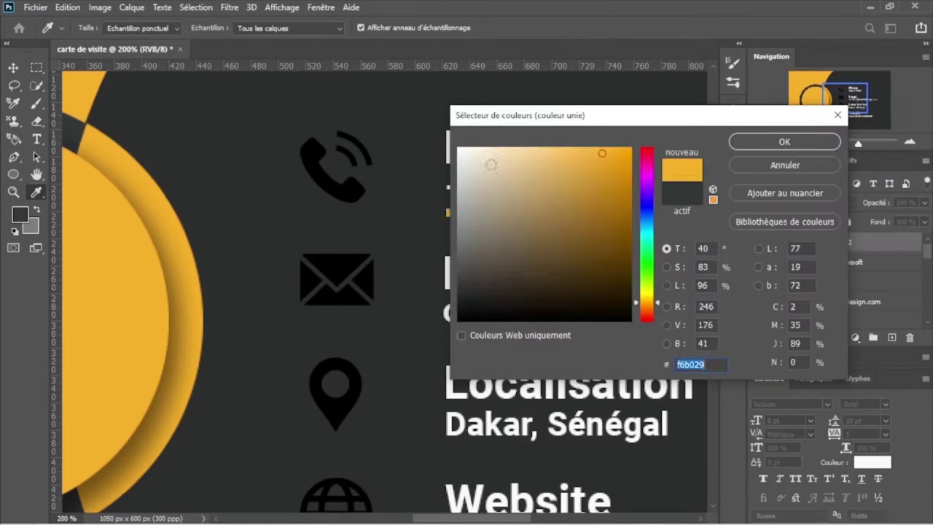
{"action": "left_click", "coordinate": [769, 144]}
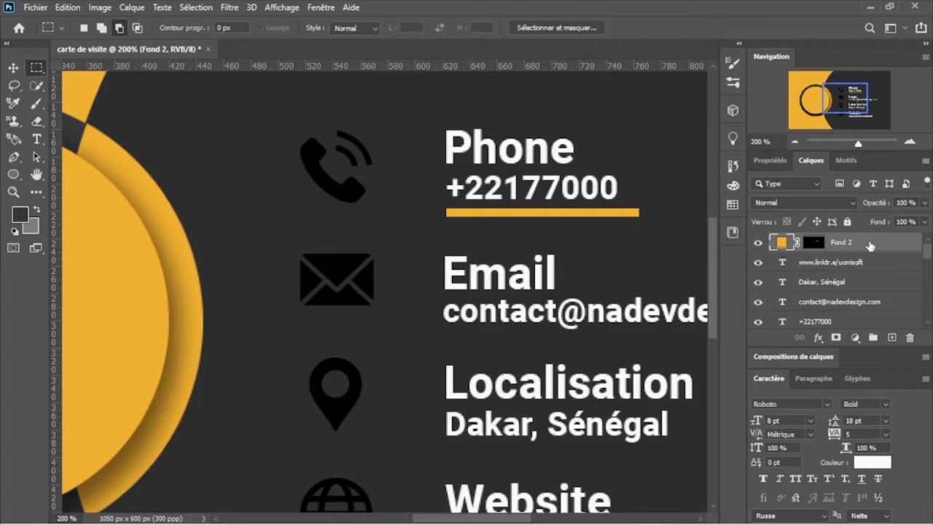
Duplicate the orange bar layer as Fond 2 copie and reselect Fond 2
{"action": "key", "text": "ctrl+j"}
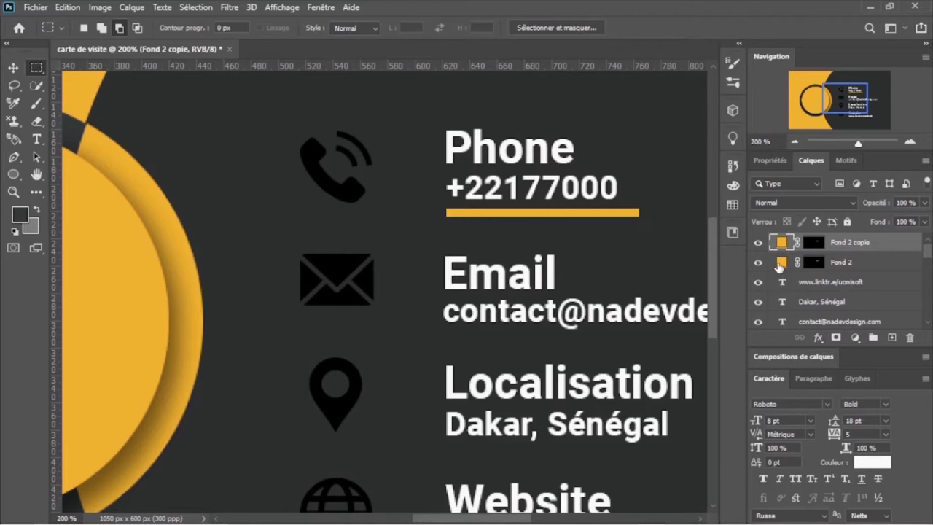
{"action": "left_click", "coordinate": [780, 264]}
{"action": "double_click", "coordinate": [778, 263]}
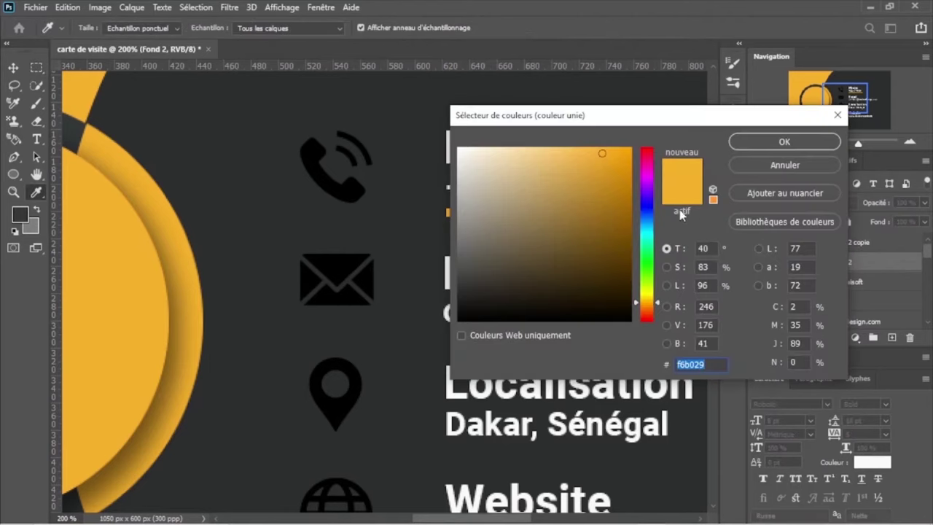
{"action": "left_click", "coordinate": [784, 166]}
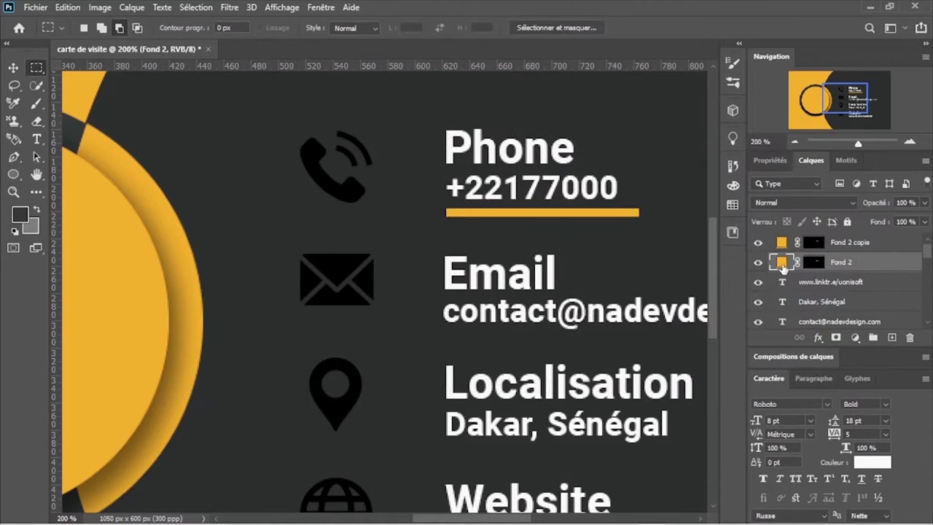
Change Fond 2's fill colour to white fefefe
{"action": "double_click", "coordinate": [783, 268]}
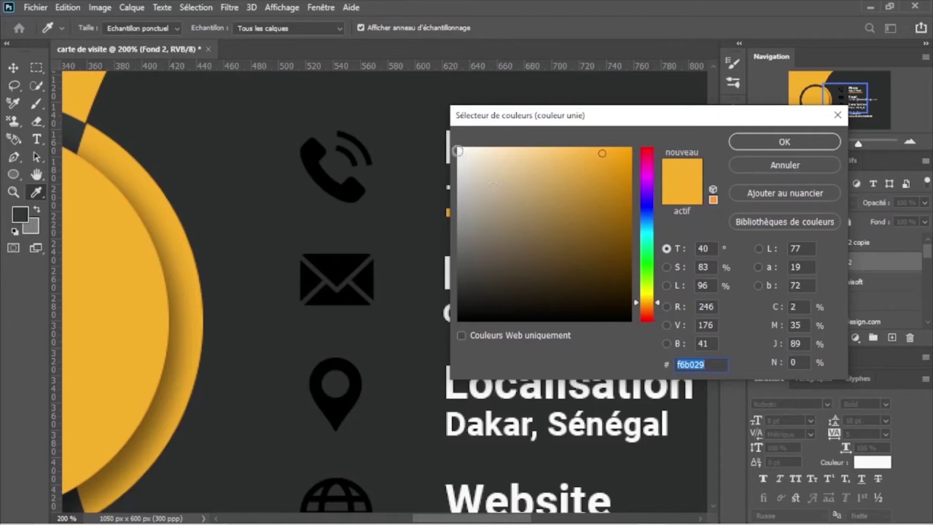
{"action": "left_click", "coordinate": [458, 148]}
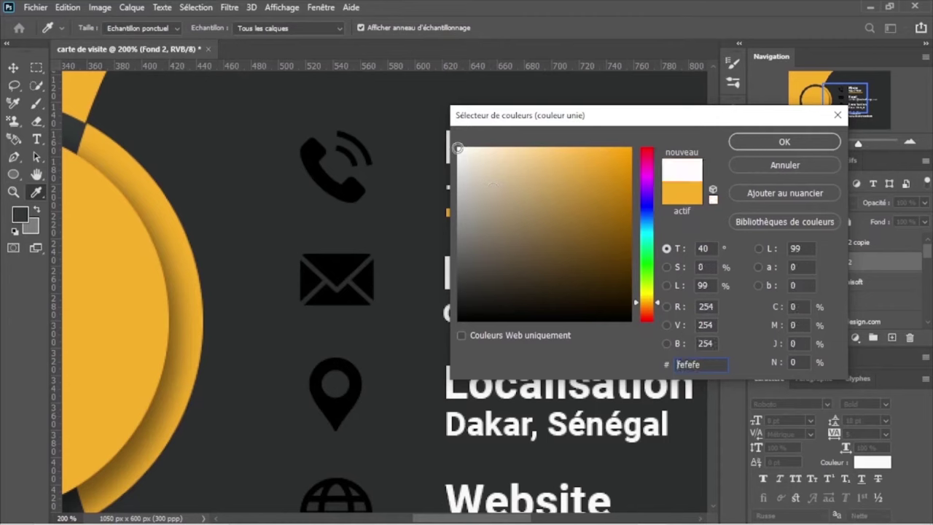
{"action": "left_click", "coordinate": [762, 143]}
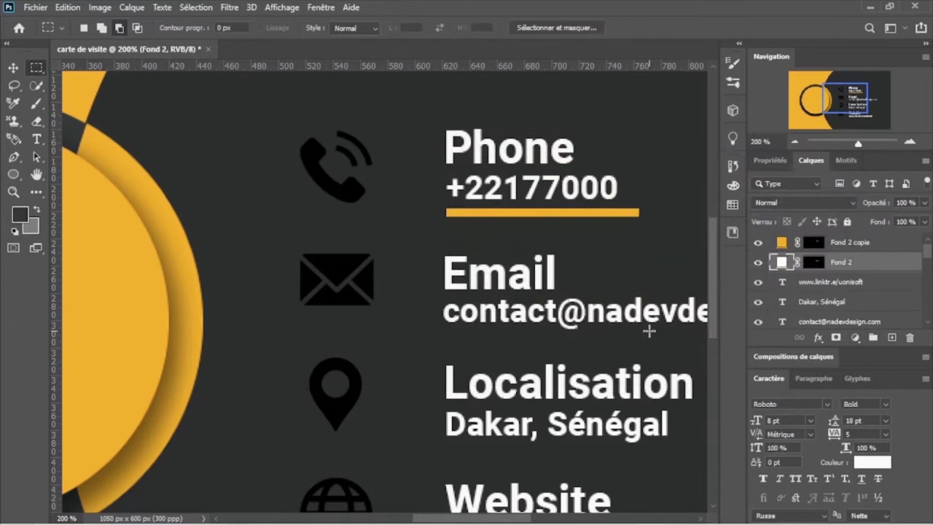
Select Fond 2 and Fond 2 copie together and duplicate the pair
{"action": "left_click", "coordinate": [781, 245]}
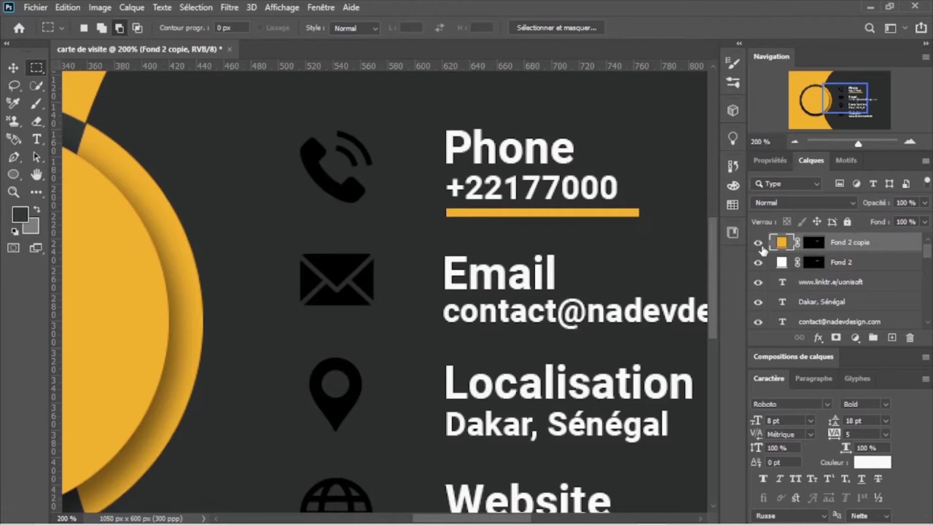
{"action": "left_click", "coordinate": [886, 268], "text": "shift"}
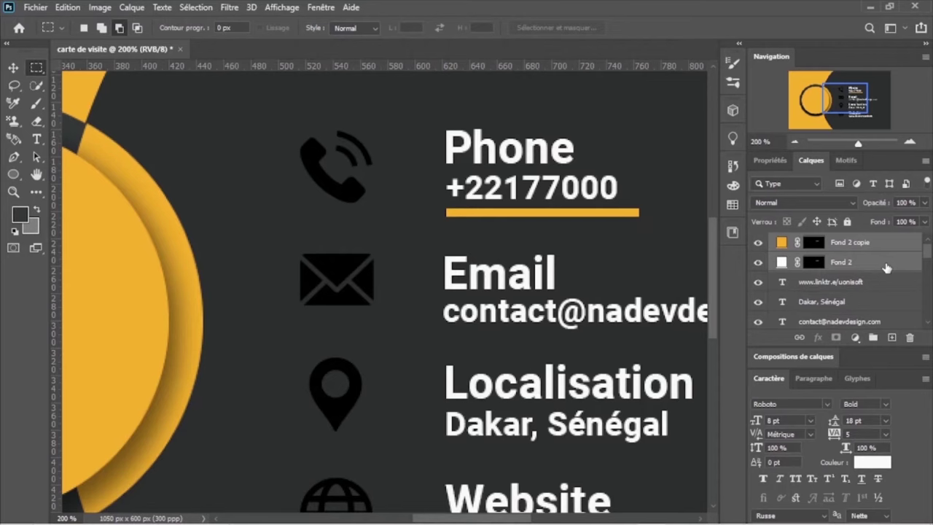
{"action": "key", "text": "ctrl+j"}
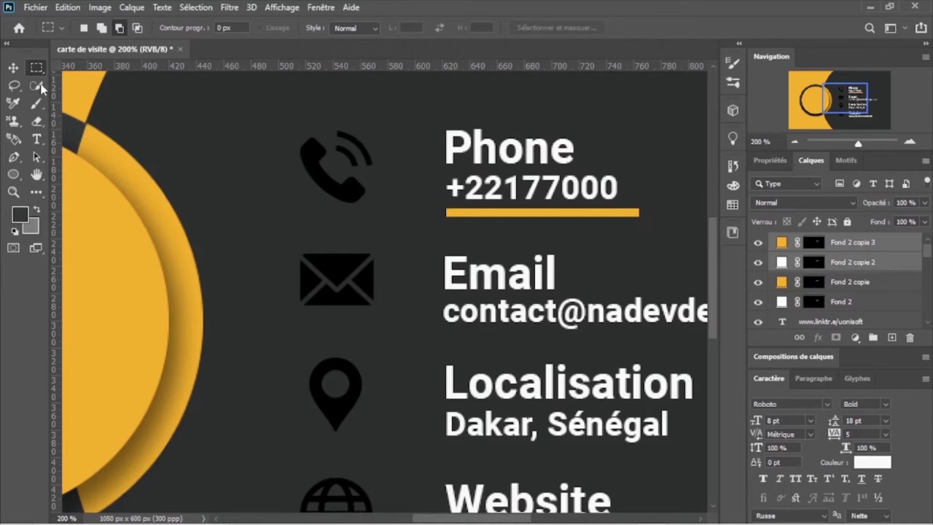
Move the copied bar pair under the e-mail address and nudge it into place
{"action": "left_click", "coordinate": [14, 69]}
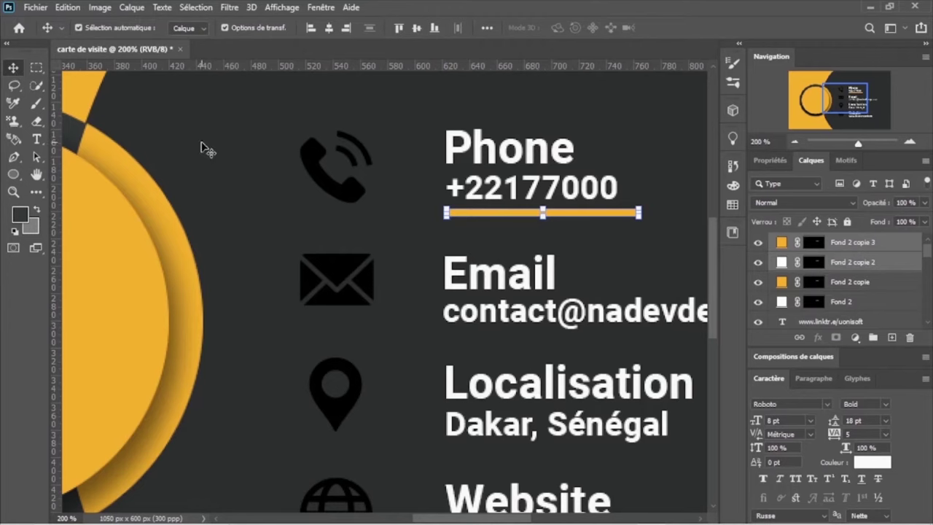
{"action": "left_click_drag", "start_coordinate": [568, 216], "coordinate": [569, 345]}
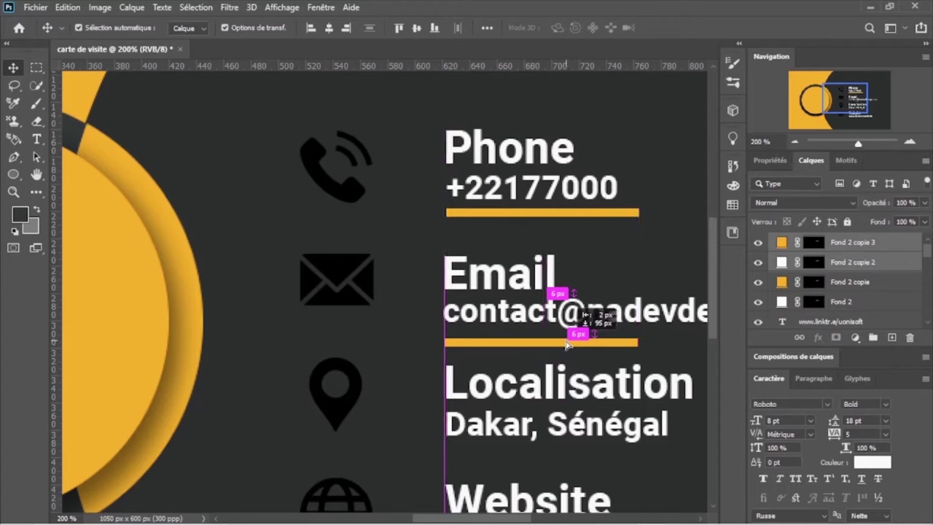
{"action": "left_click_drag", "start_coordinate": [567, 344], "coordinate": [569, 346]}
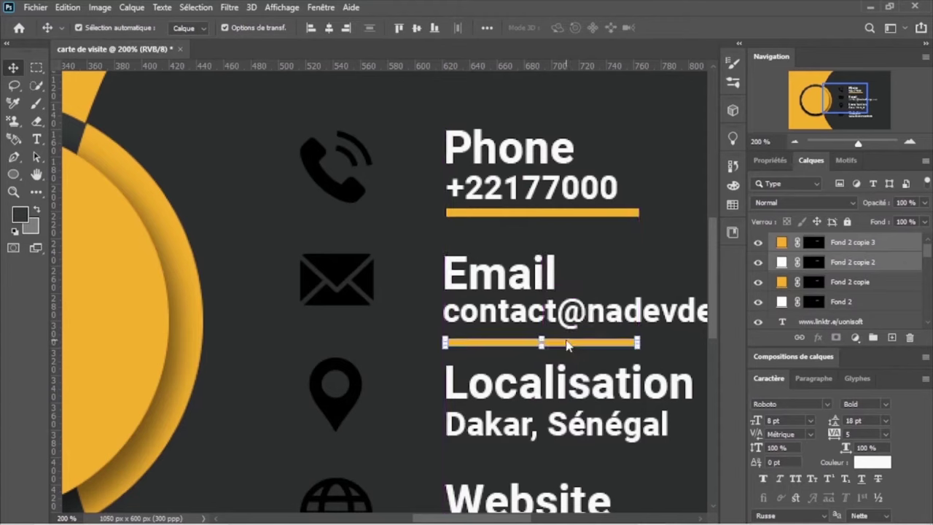
{"action": "key", "text": "Up"}
{"action": "key", "text": "Up"}
{"action": "key", "text": "Up"}
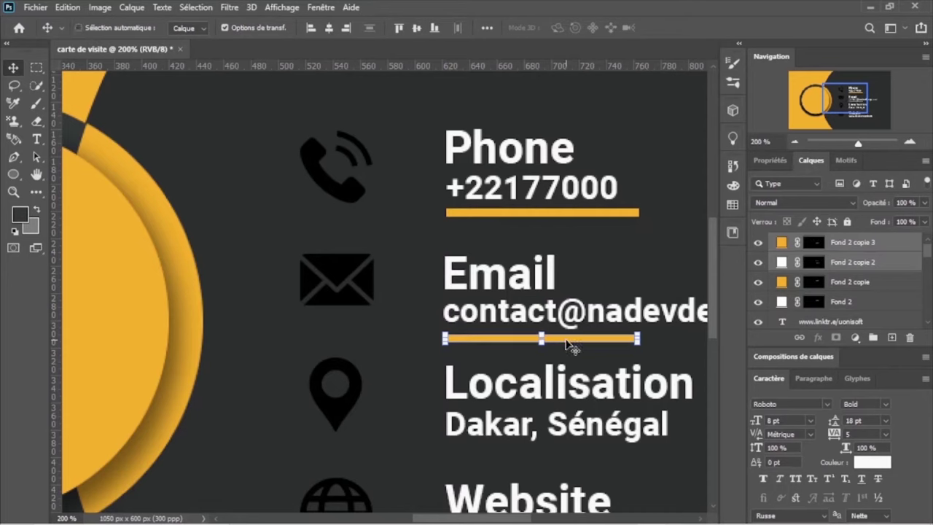
Duplicate the bar pair and place it under 'Dakar, Sénégal'
{"action": "left_click_drag", "start_coordinate": [568, 343], "coordinate": [570, 452]}
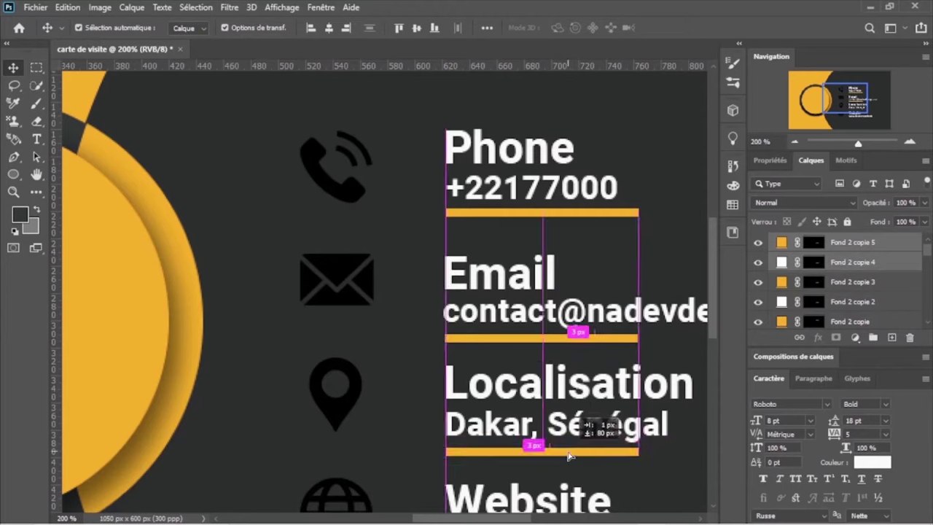
{"action": "left_click_drag", "start_coordinate": [571, 452], "coordinate": [570, 456]}
{"action": "key", "text": "Down"}
{"action": "key", "text": "Down"}
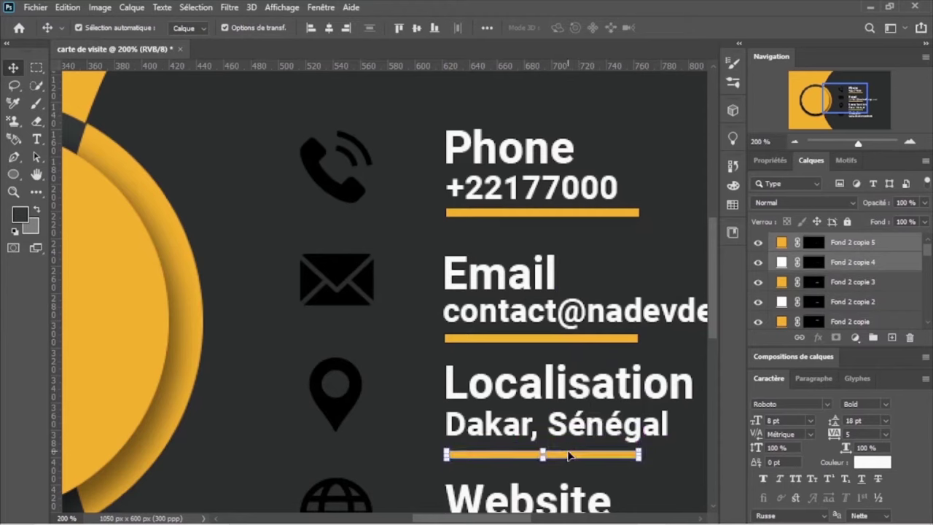
{"action": "left_click_drag", "start_coordinate": [857, 103], "coordinate": [858, 123]}
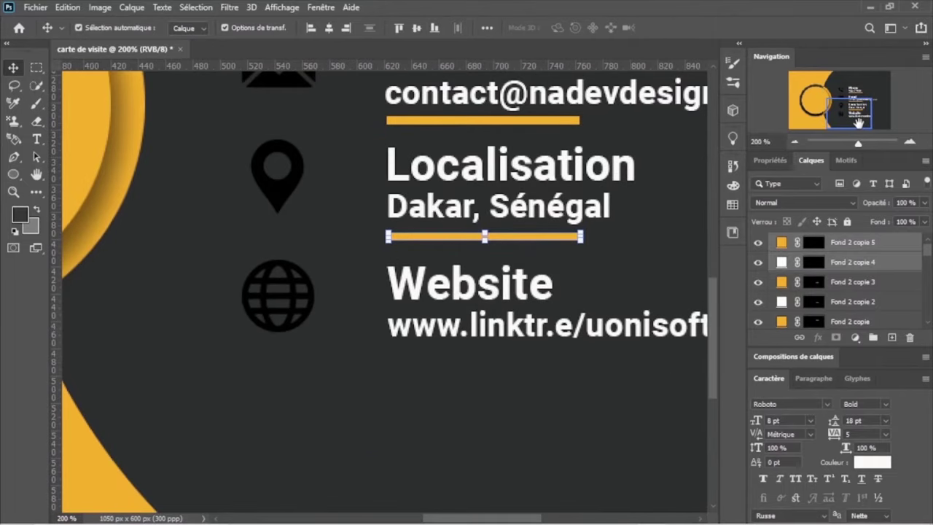
Copy the Localisation underline below the website URL and zoom out to the card
{"action": "key", "text": "ctrl"}
{"action": "key", "text": "ctrl+j"}
{"action": "left_click_drag", "start_coordinate": [512, 242], "coordinate": [513, 355]}
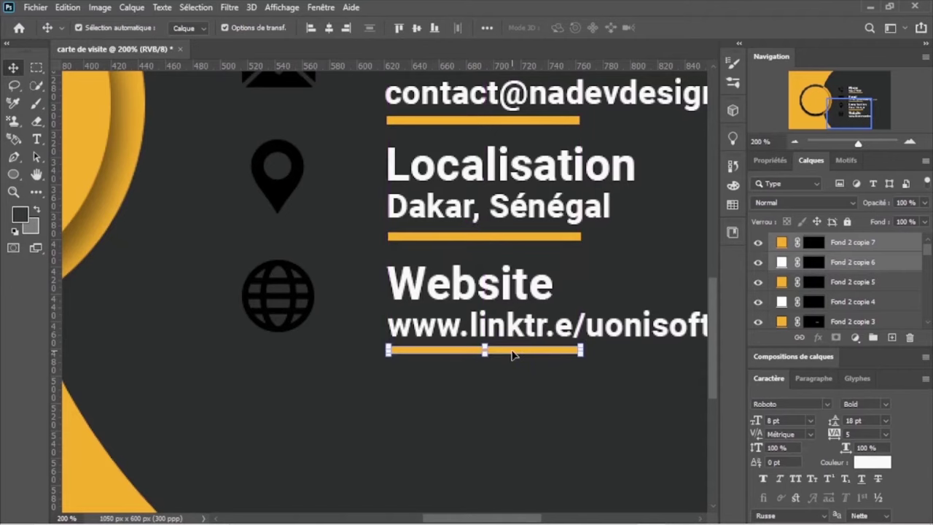
{"action": "left_click_drag", "start_coordinate": [856, 110], "coordinate": [875, 101]}
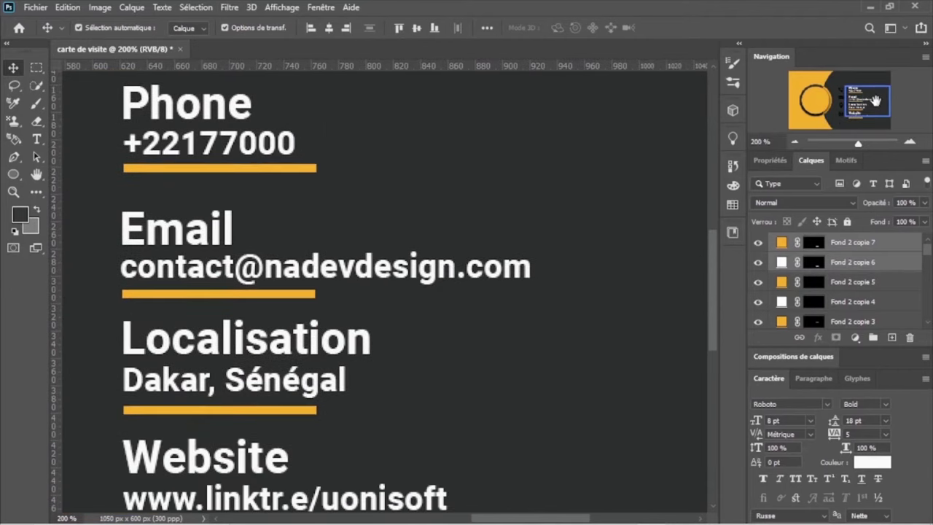
{"action": "key", "text": "ctrl+minus"}
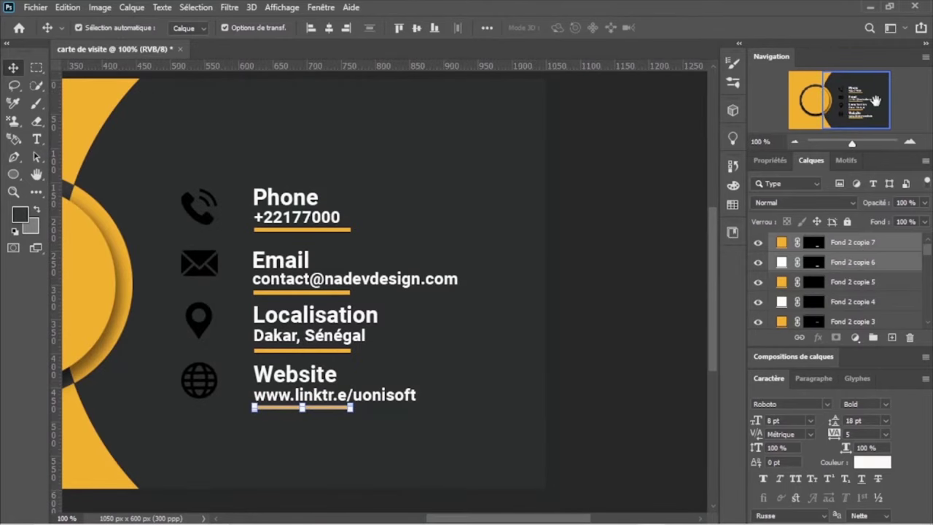
Select the four underline layers for Phone, Email, Localisation and Website
{"action": "left_click", "coordinate": [863, 281]}
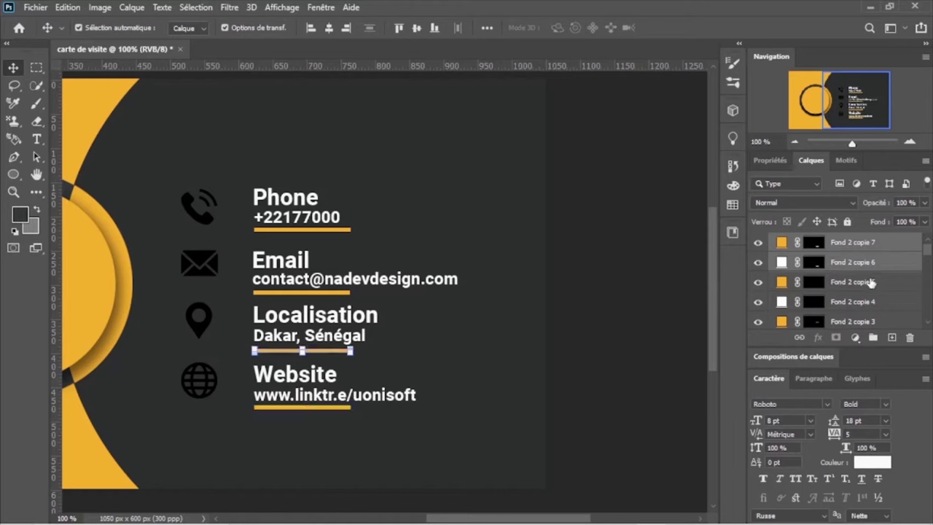
{"action": "left_click", "coordinate": [833, 248]}
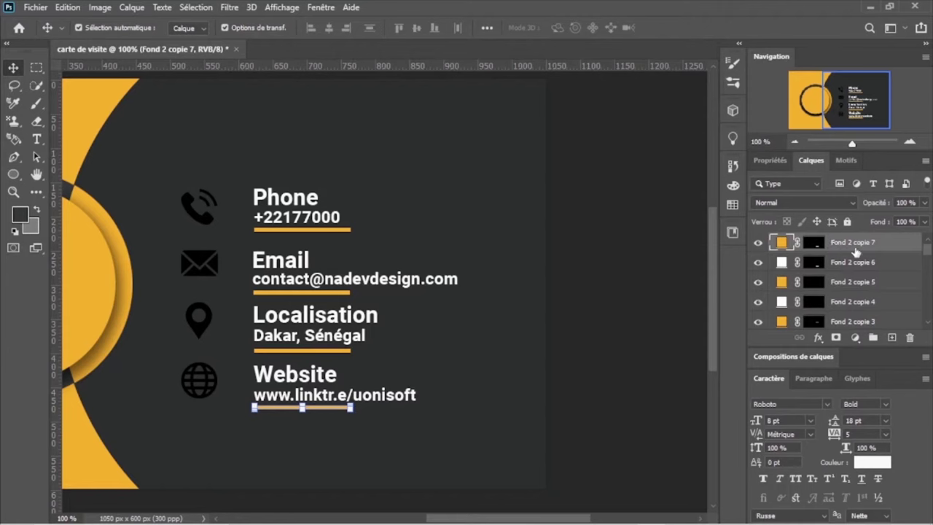
{"action": "left_click", "coordinate": [849, 288], "text": "ctrl"}
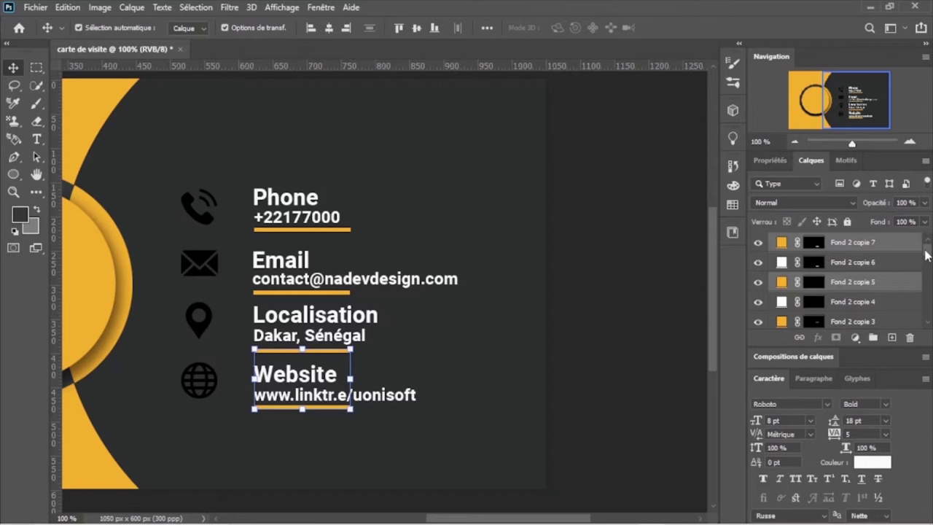
{"action": "left_click", "coordinate": [854, 322], "text": "ctrl"}
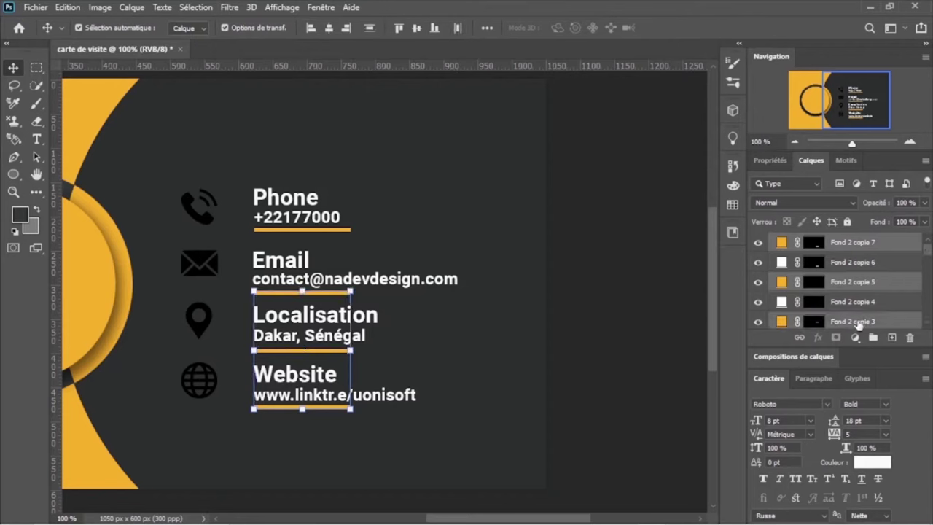
{"action": "scroll", "coordinate": [925, 324], "scroll_direction": "down", "scroll_amount": 2}
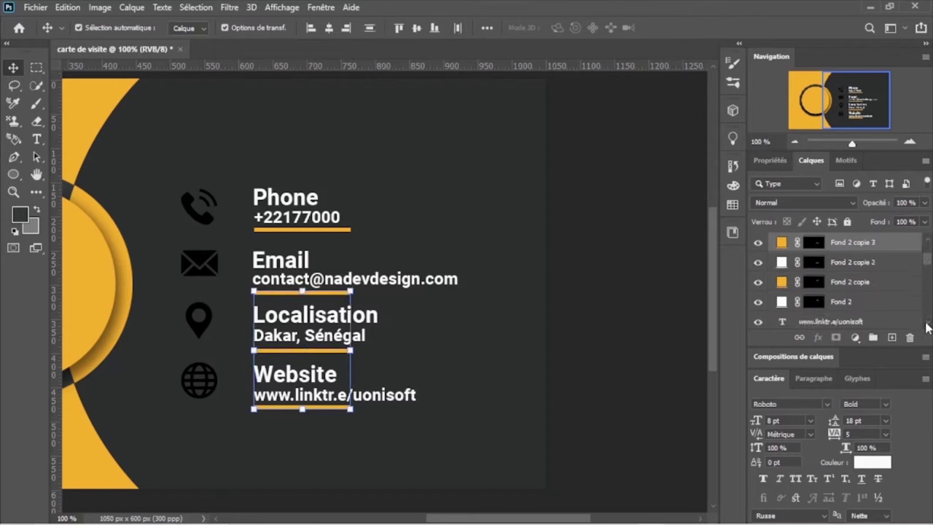
{"action": "left_click", "coordinate": [851, 282], "text": "ctrl"}
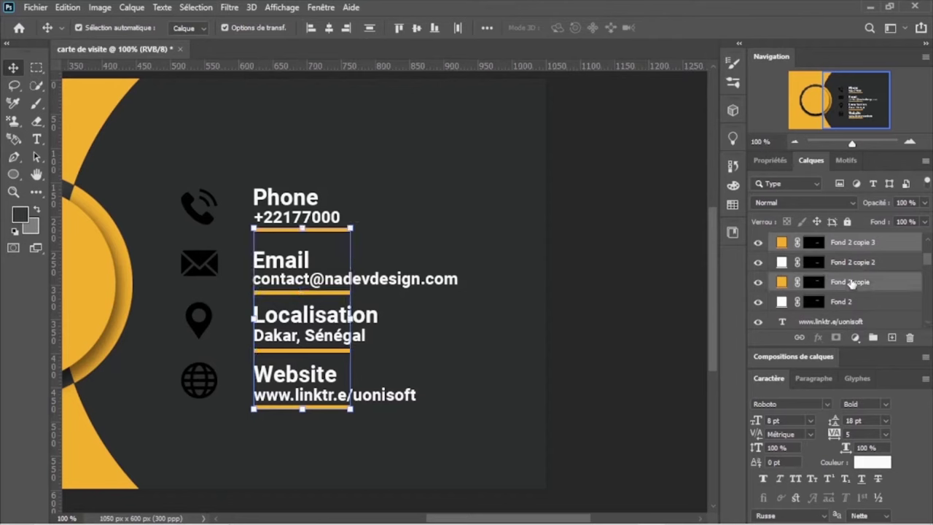
Rasterize the selected underline layers and merge them into one layer
{"action": "right_click", "coordinate": [846, 247]}
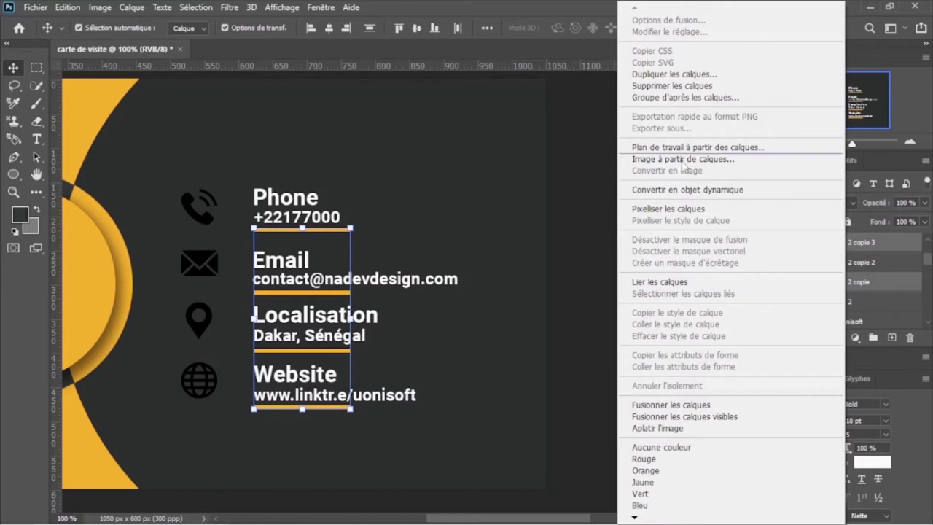
{"action": "left_click", "coordinate": [667, 211]}
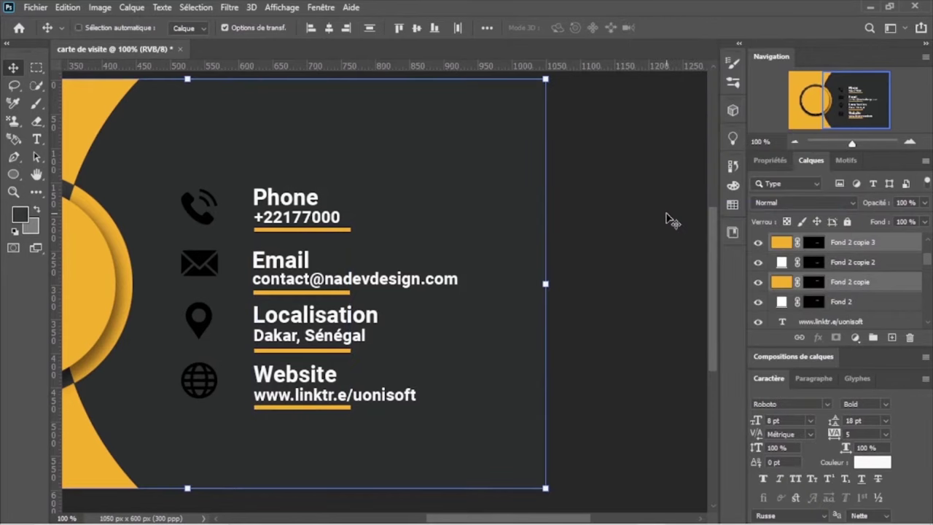
{"action": "key", "text": "ctrl+e"}
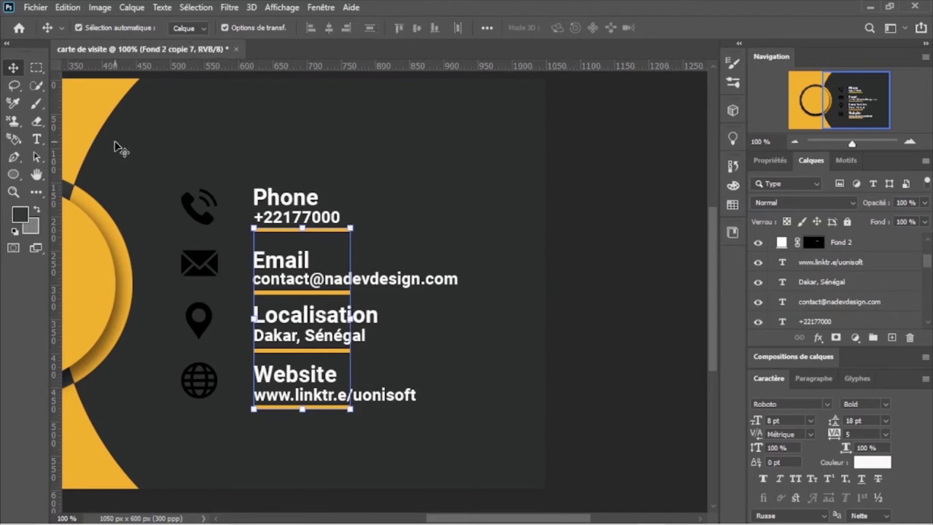
{"action": "left_click", "coordinate": [34, 70]}
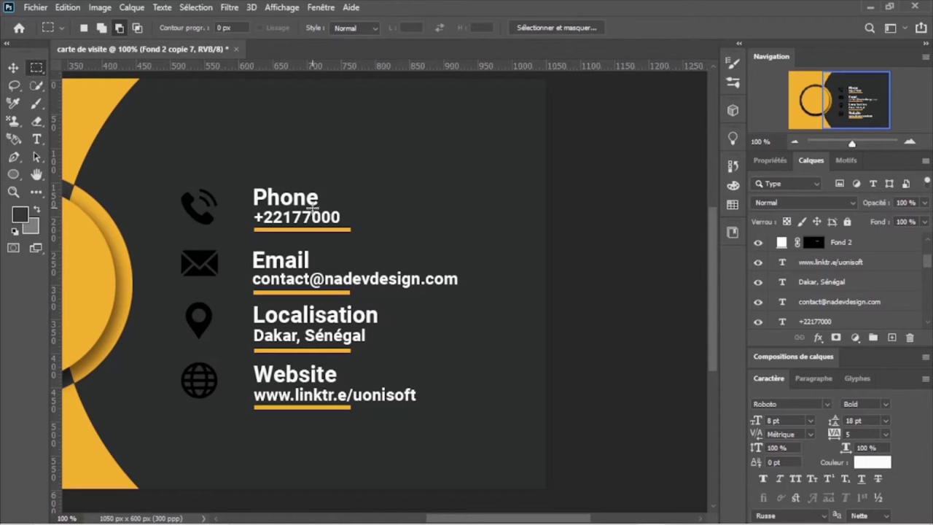
Fill the right part of the underline bars white, then mark a thin strip beside Phone
{"action": "mouse_move", "coordinate": [312, 207]}
{"action": "left_mouse_down"}
{"action": "mouse_move", "coordinate": [413, 465]}
{"action": "mouse_move", "coordinate": [429, 475]}
{"action": "left_mouse_up"}
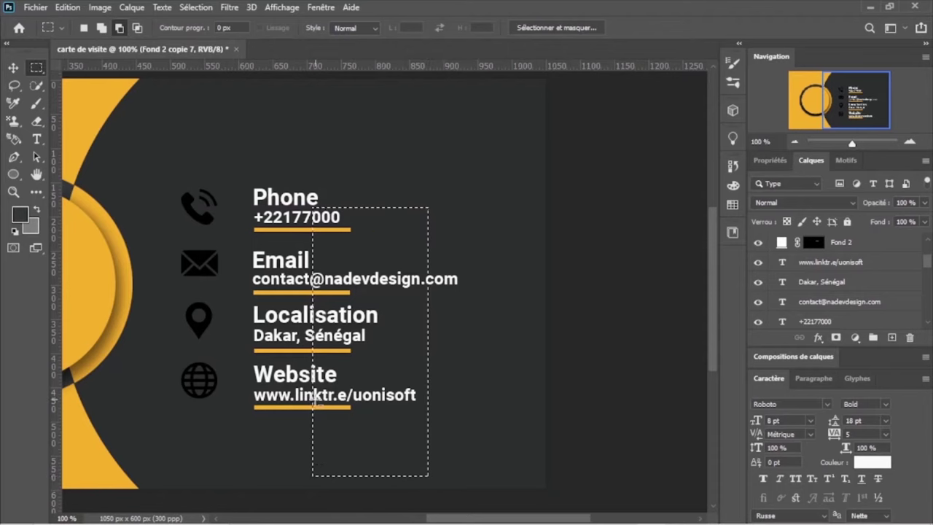
{"action": "key", "text": "Left"}
{"action": "key", "text": "Left"}
{"action": "key", "text": "Left"}
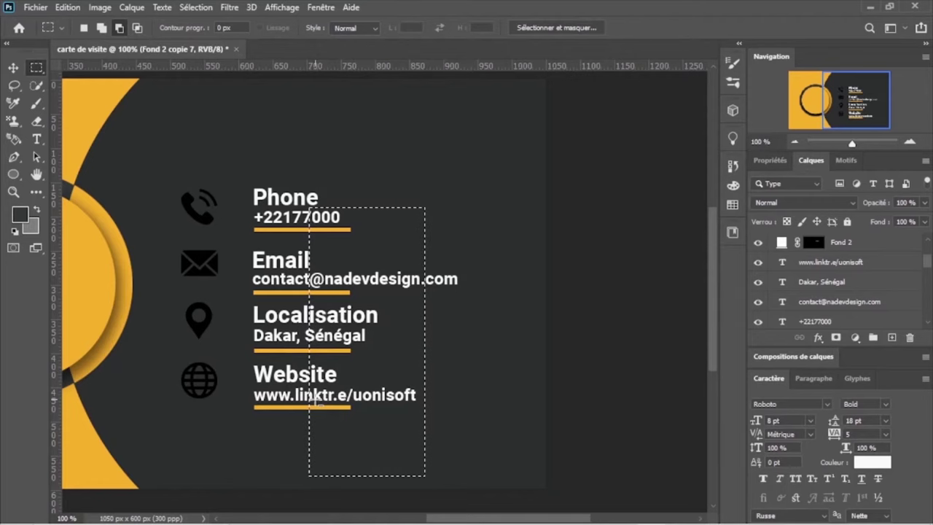
{"action": "key", "text": "ctrl+BackSpace"}
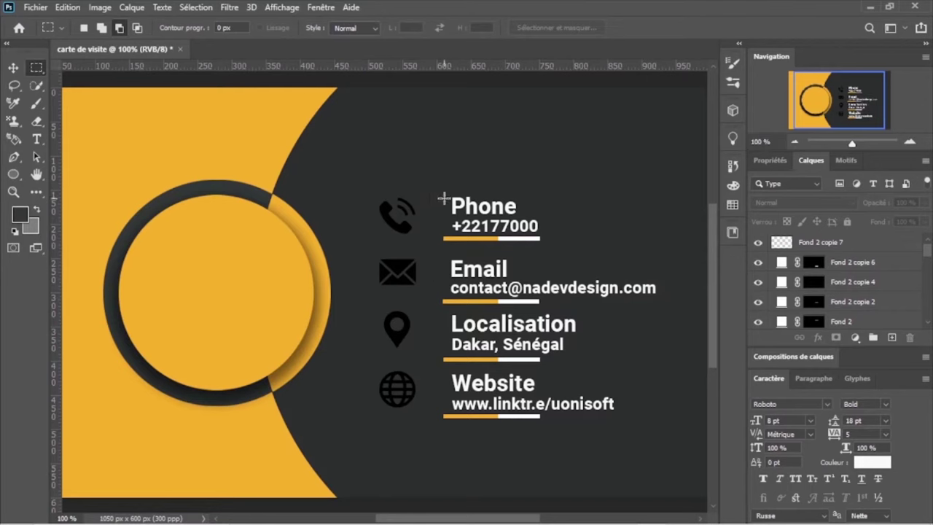
{"action": "left_click_drag", "start_coordinate": [444, 197], "coordinate": [445, 239]}
{"action": "left_click_drag", "start_coordinate": [445, 237], "coordinate": [446, 231]}
Add a Couleur unie fill layer using orange sampled from the circle
{"action": "left_click", "coordinate": [856, 338]}
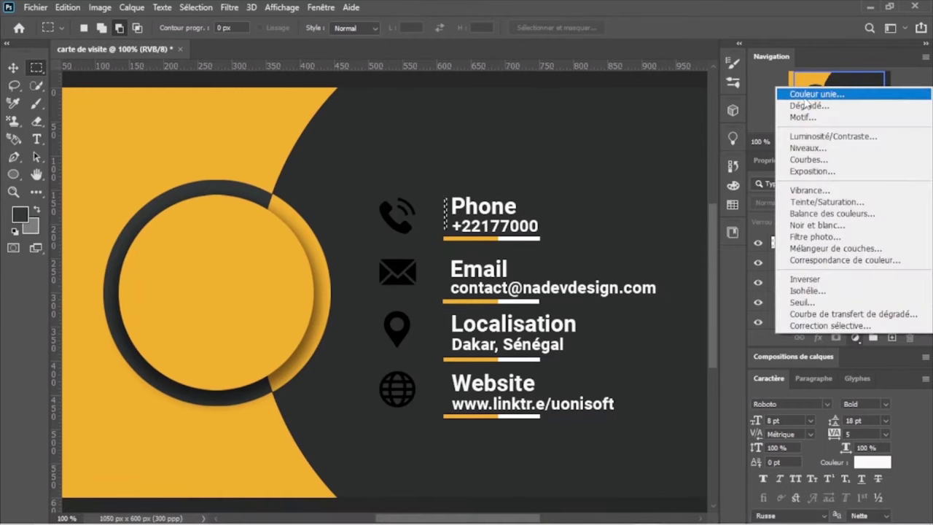
{"action": "left_click", "coordinate": [809, 95]}
{"action": "left_click", "coordinate": [230, 268]}
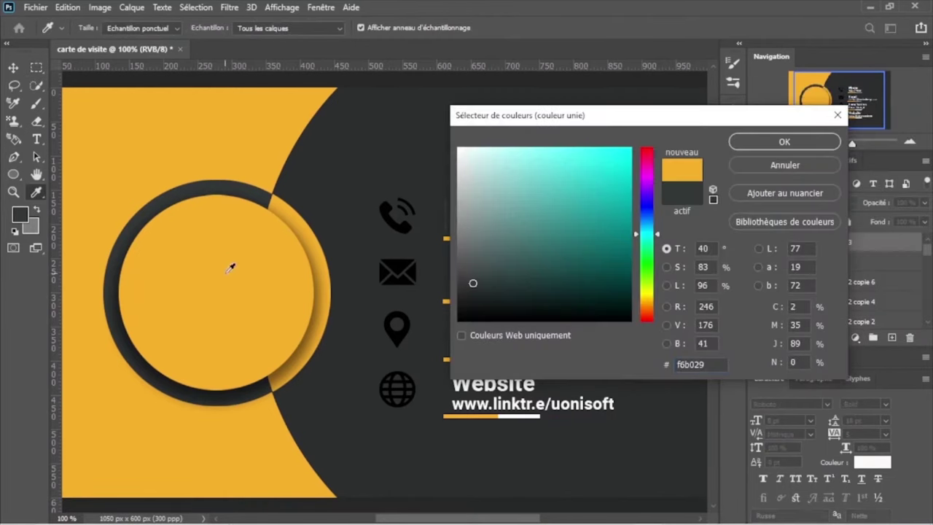
{"action": "left_click", "coordinate": [781, 143]}
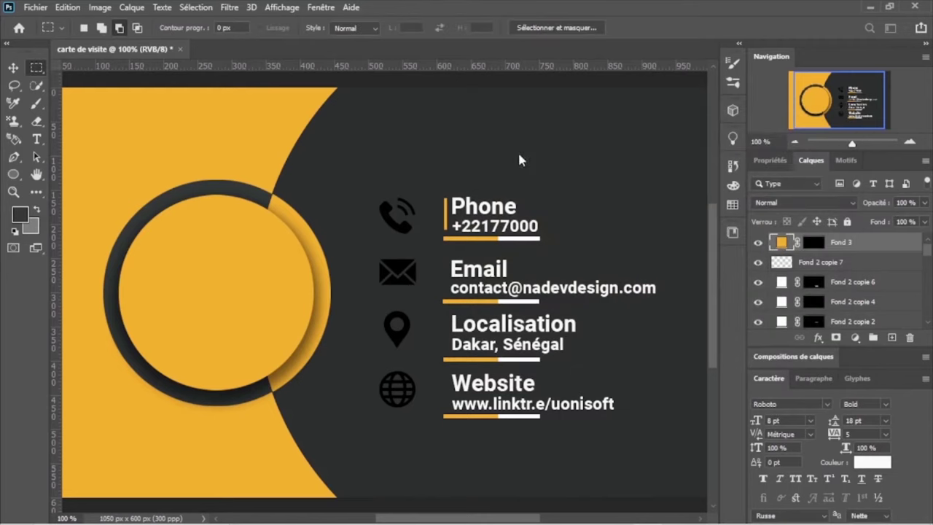
Select the orange bar layer Fond 3 and duplicate it with Ctrl+J
{"action": "left_click", "coordinate": [13, 67]}
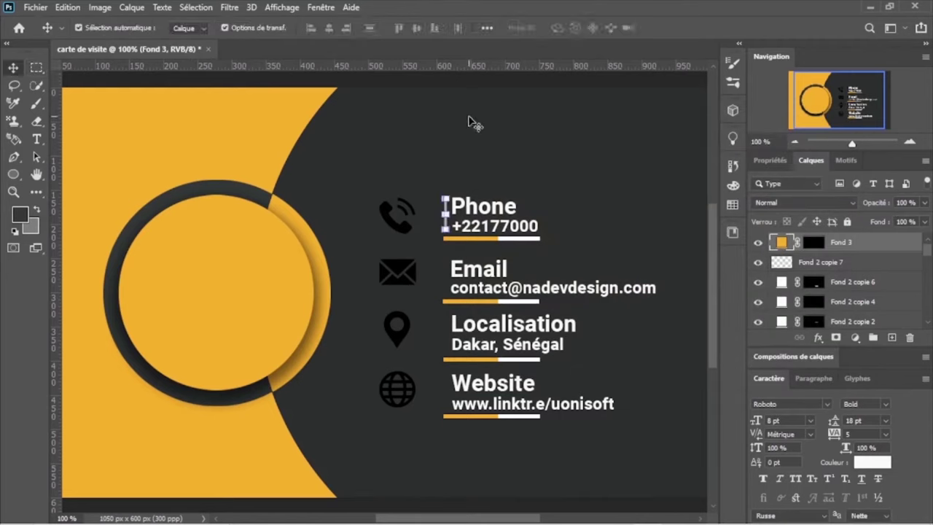
{"action": "key", "text": "ctrl"}
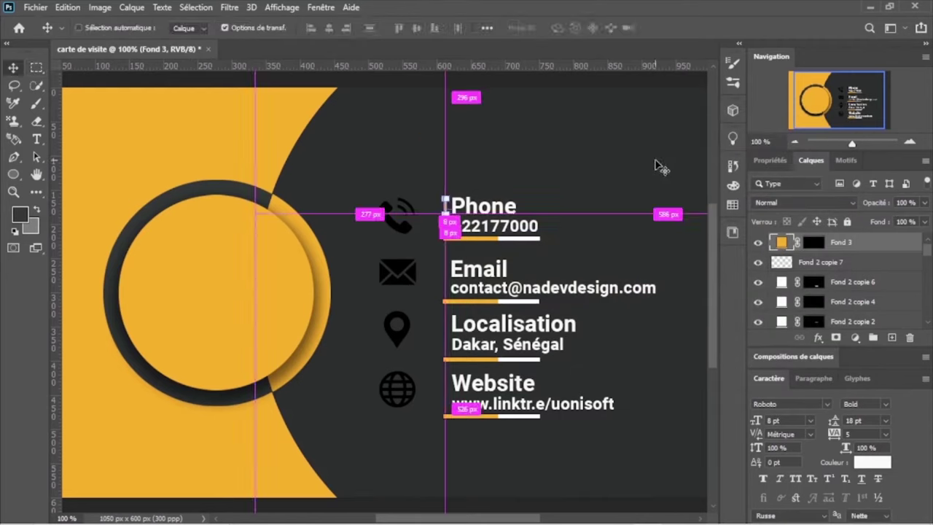
{"action": "key", "text": "ctrl+j"}
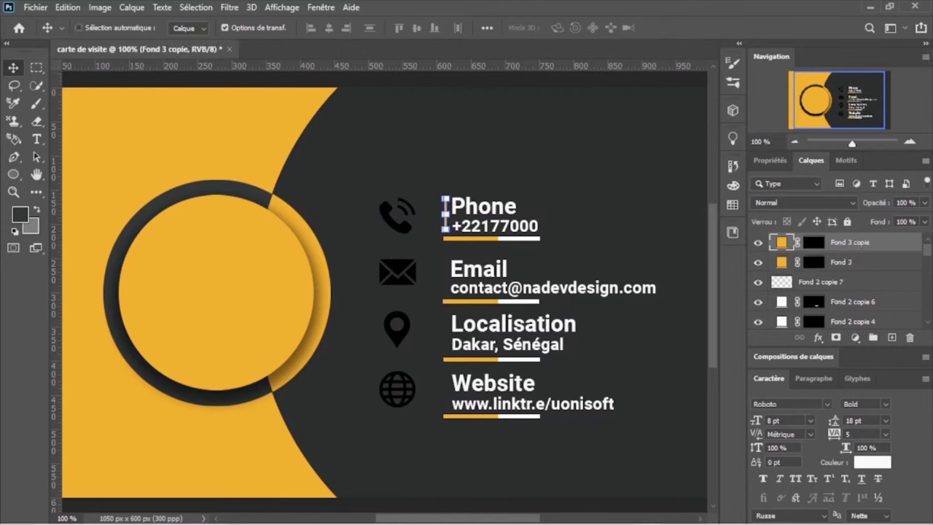
{"action": "key", "text": "ctrl+j"}
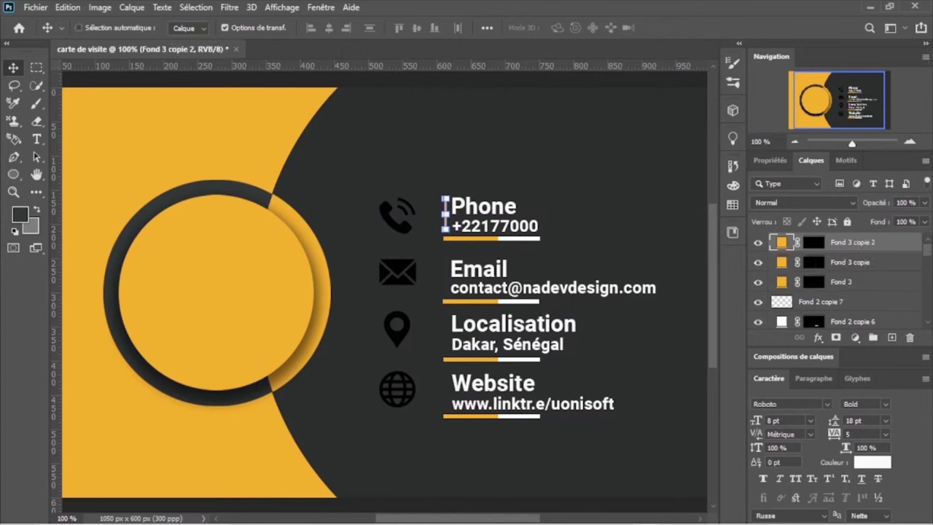
{"action": "key", "text": "ctrl+j"}
{"action": "key", "text": "ctrl+j"}
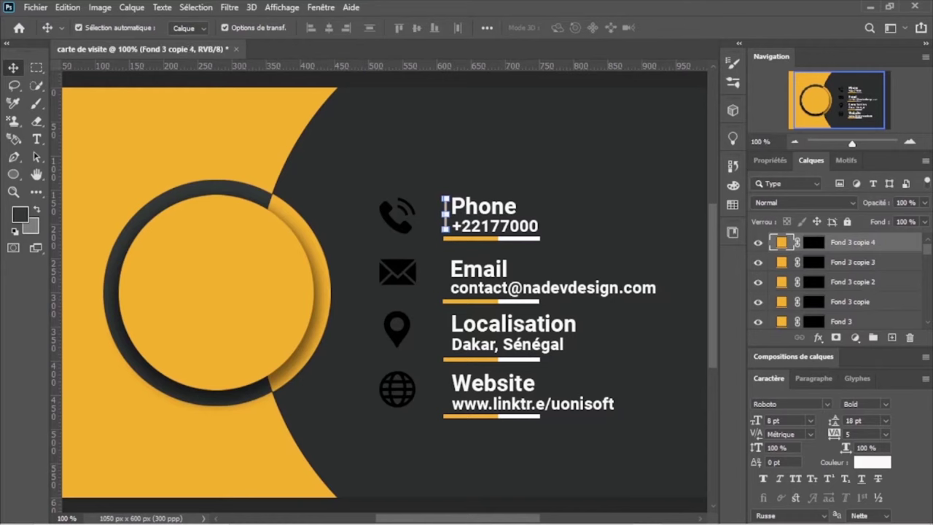
Select Fond 3 copie 3, copie 2 and copie together, leaving the original Fond 3 unselected
{"action": "left_click", "coordinate": [869, 264]}
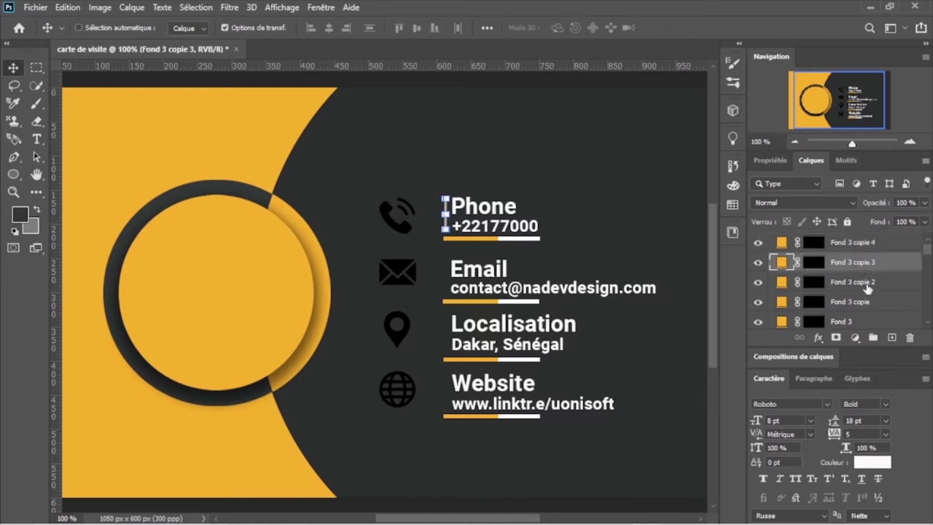
{"action": "left_click", "coordinate": [867, 284], "text": "shift"}
{"action": "left_click", "coordinate": [867, 309], "text": "shift"}
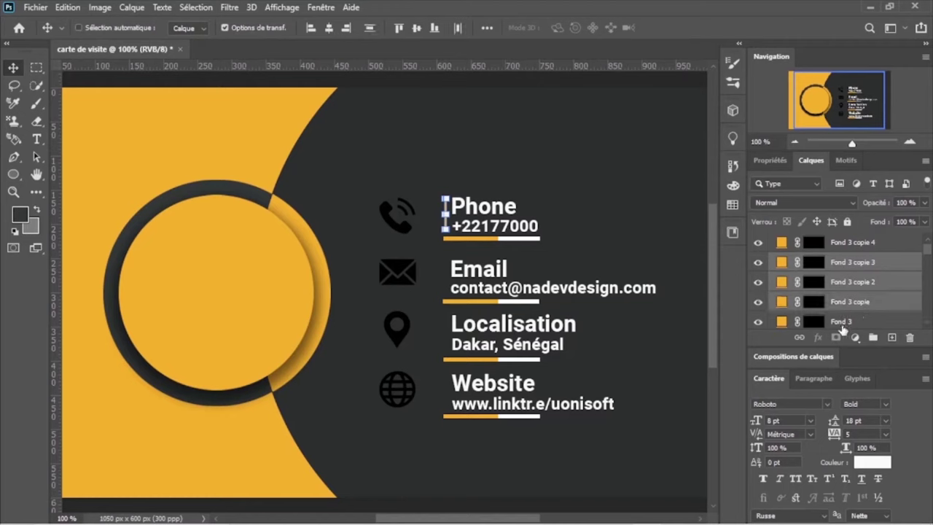
{"action": "left_click", "coordinate": [842, 327], "text": "shift"}
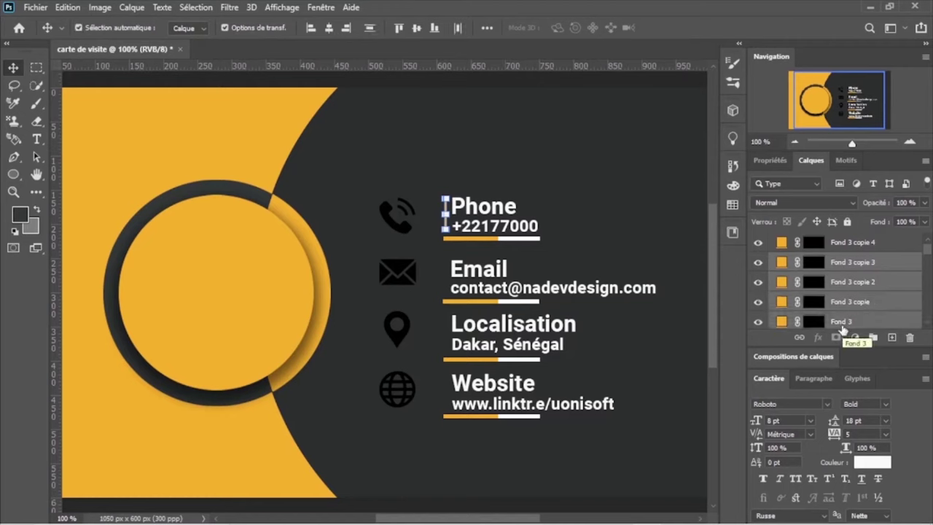
{"action": "left_click", "coordinate": [843, 330], "text": "ctrl"}
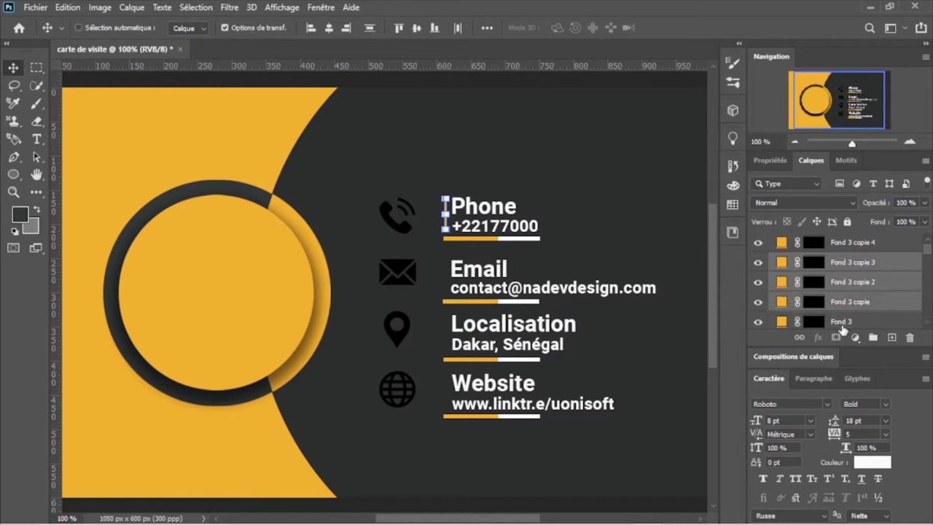
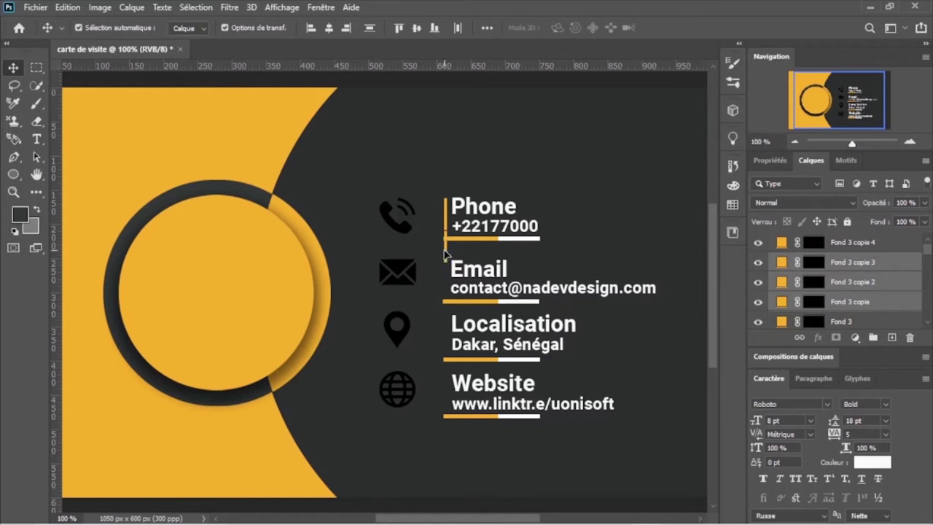
Move the copied yellow accent bars down beside the Localisation and Website entries
{"action": "left_click_drag", "start_coordinate": [446, 252], "coordinate": [448, 342]}
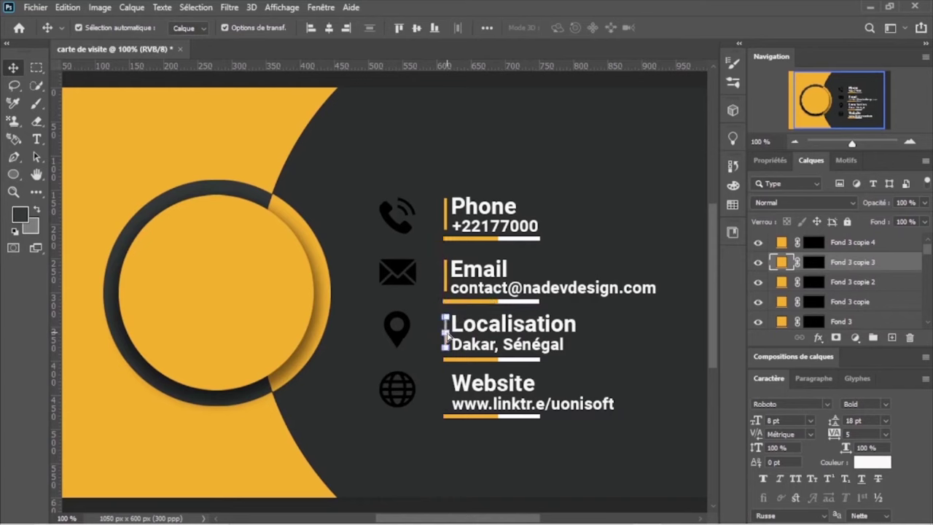
{"action": "left_click", "coordinate": [853, 262], "text": "ctrl"}
{"action": "left_click", "coordinate": [853, 302]}
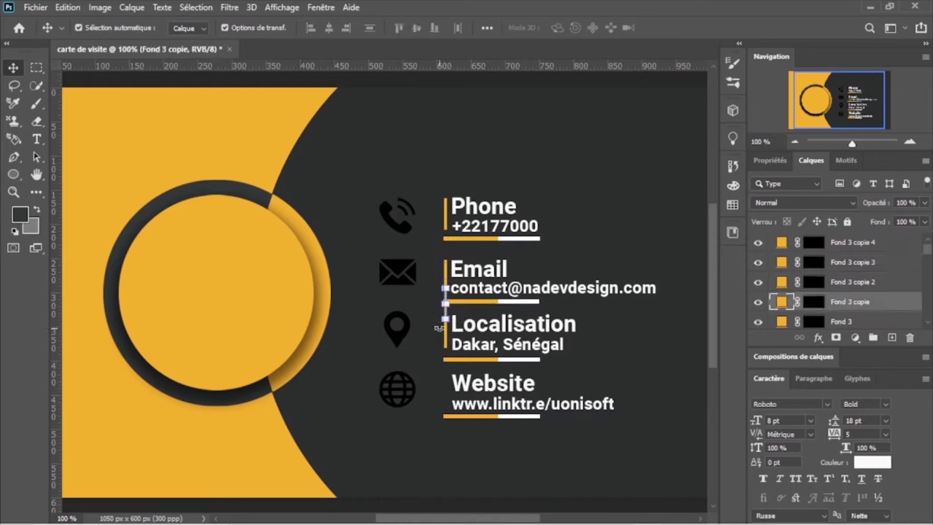
{"action": "left_click_drag", "start_coordinate": [442, 309], "coordinate": [446, 401]}
{"action": "left_click", "coordinate": [674, 162]}
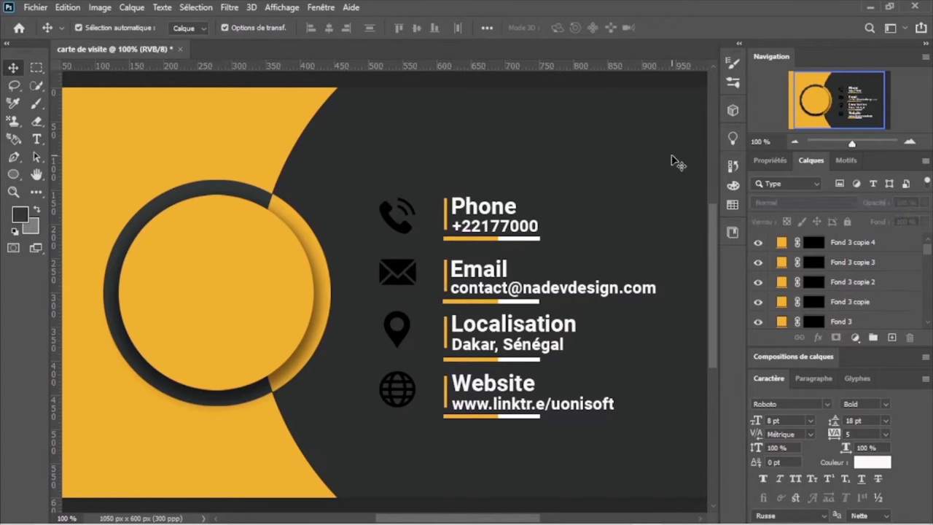
{"action": "key", "text": "ctrl+minus"}
{"action": "key", "text": "ctrl+minus"}
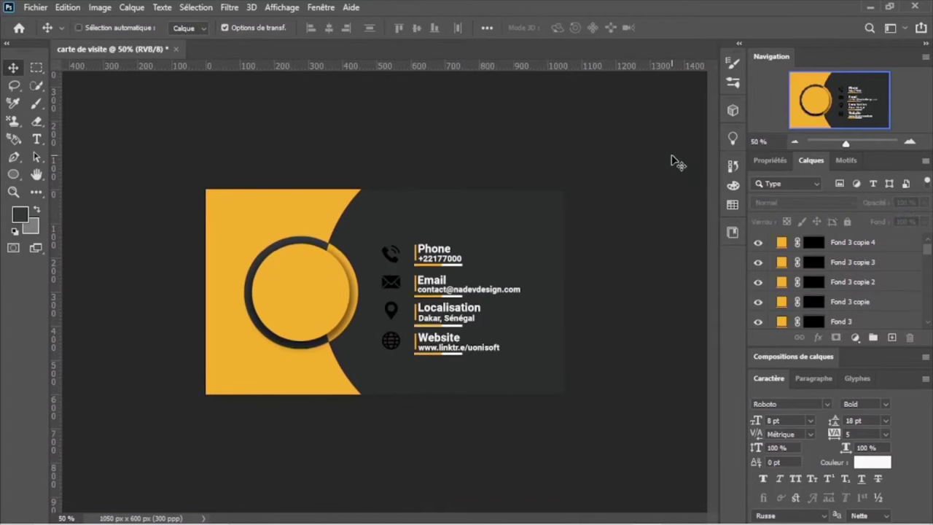
{"action": "key", "text": "ctrl+minus"}
{"action": "key", "text": "ctrl+plus"}
{"action": "key", "text": "ctrl+plus"}
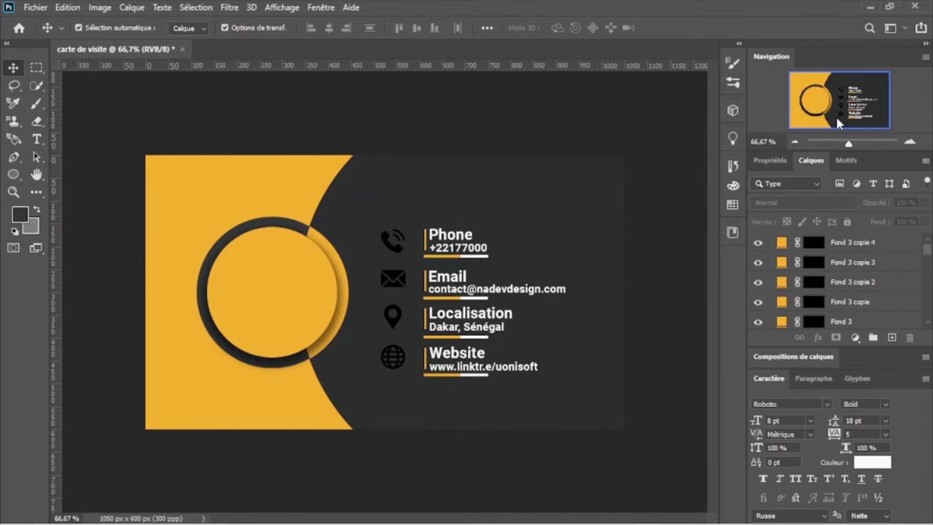
Create a white 'NADEV DESIGN' text layer and drag it to the centre of the yellow circle
{"action": "left_click", "coordinate": [41, 145]}
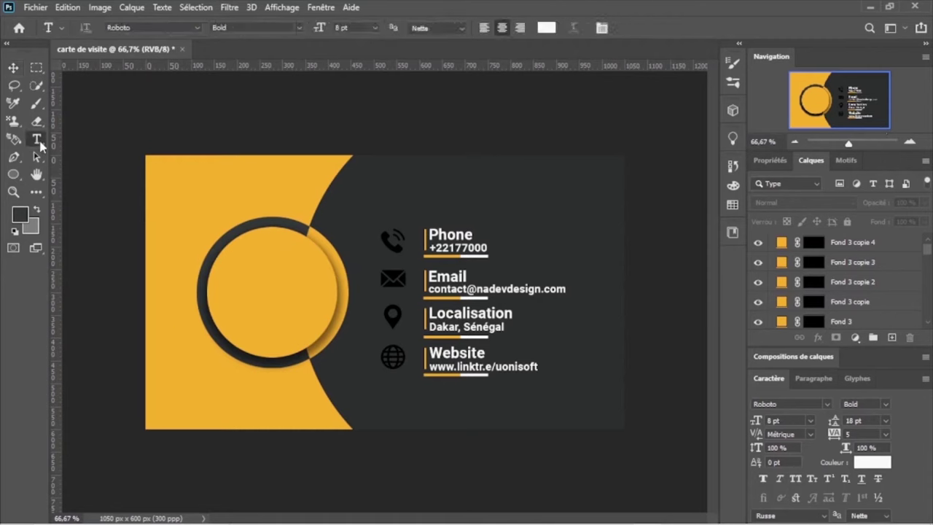
{"action": "left_click", "coordinate": [227, 271]}
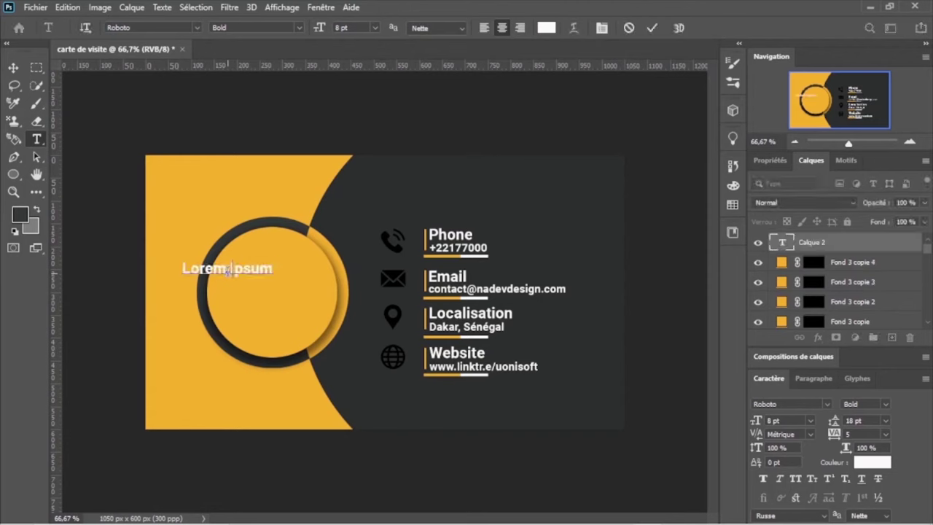
{"action": "key", "text": "BackSpace"}
{"action": "type", "text": "AD"}
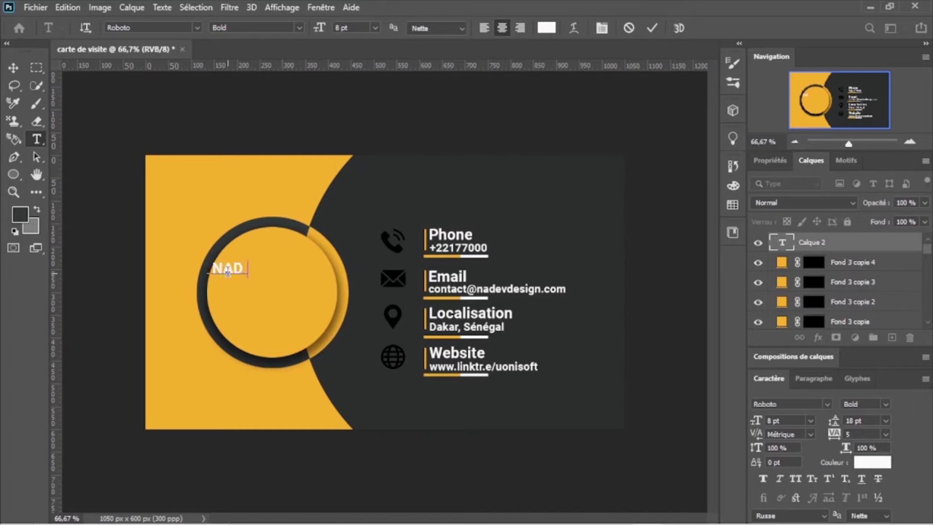
{"action": "type", "text": "EV"}
{"action": "type", "text": " DESIG"}
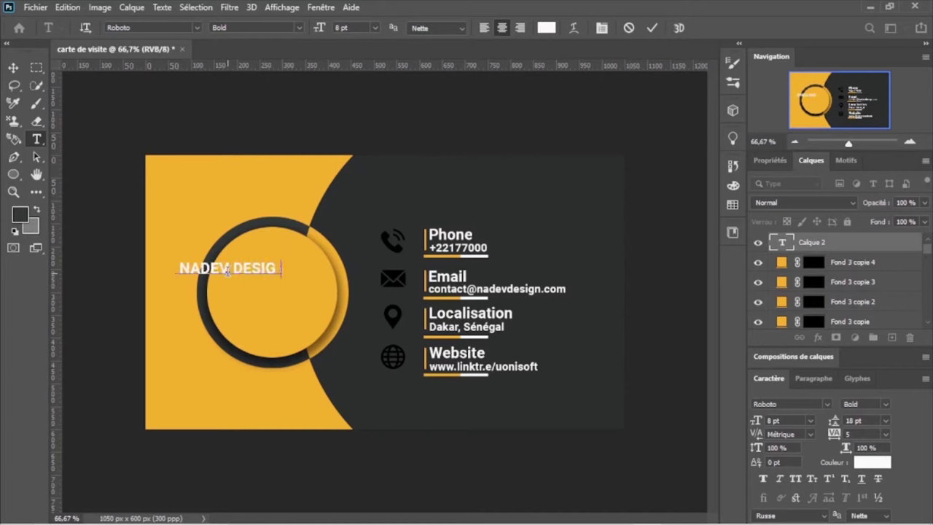
{"action": "type", "text": "N"}
{"action": "left_click", "coordinate": [651, 29]}
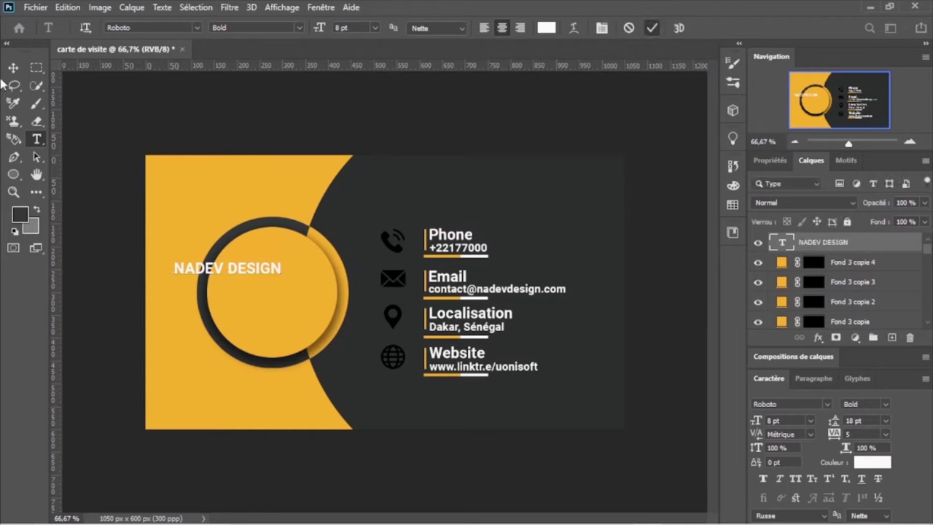
{"action": "left_click", "coordinate": [14, 67]}
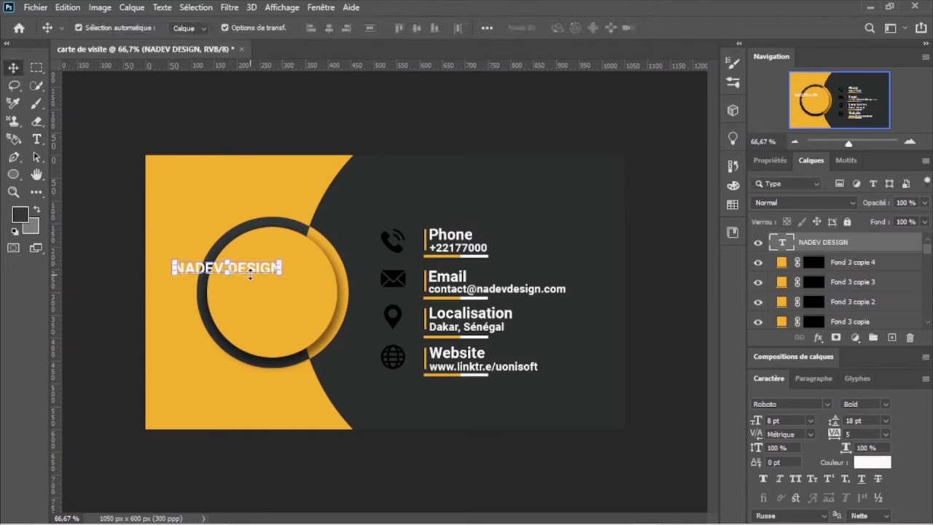
{"action": "mouse_move", "coordinate": [255, 267]}
{"action": "left_mouse_down"}
{"action": "mouse_move", "coordinate": [296, 275]}
{"action": "mouse_move", "coordinate": [301, 284]}
{"action": "left_mouse_up"}
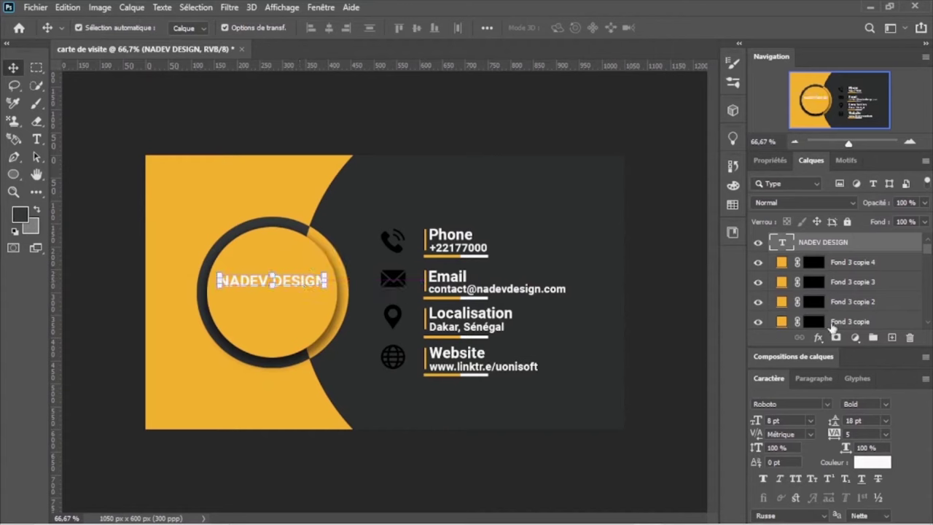
Set the word DESIGN in the heading to Regular weight
{"action": "left_click", "coordinate": [882, 406]}
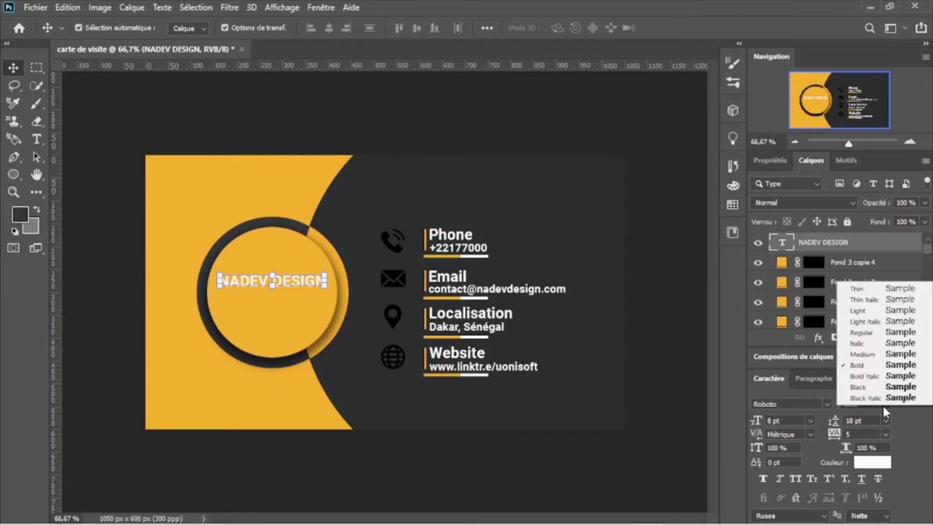
{"action": "left_click", "coordinate": [234, 124]}
{"action": "left_click", "coordinate": [36, 139]}
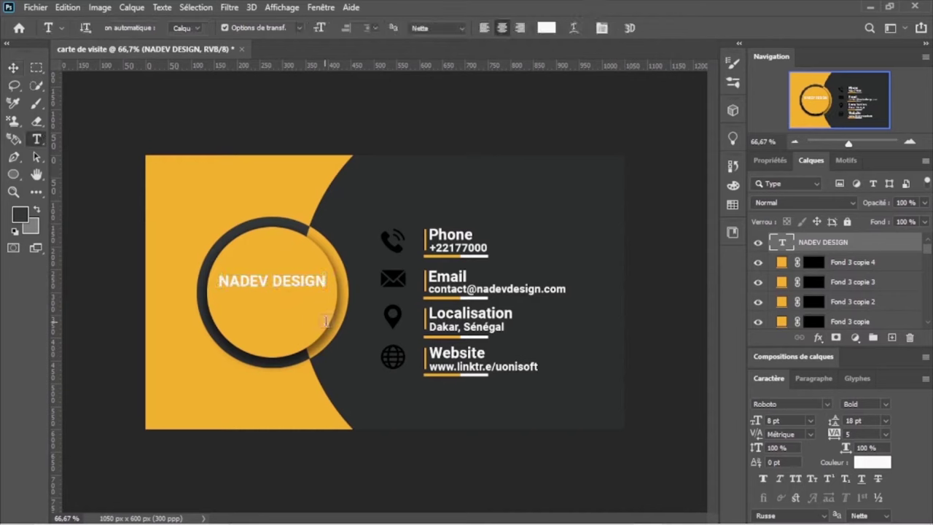
{"action": "left_click_drag", "start_coordinate": [272, 283], "coordinate": [325, 282]}
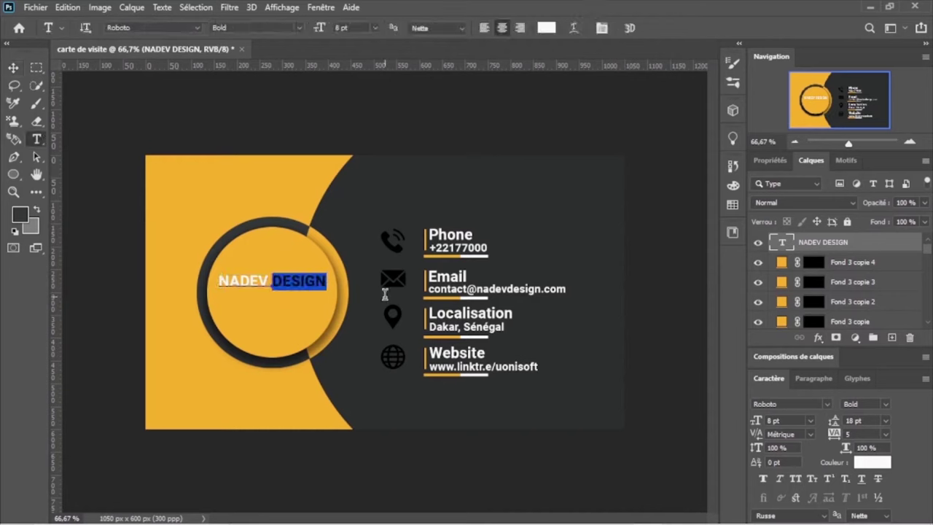
{"action": "left_click", "coordinate": [885, 405]}
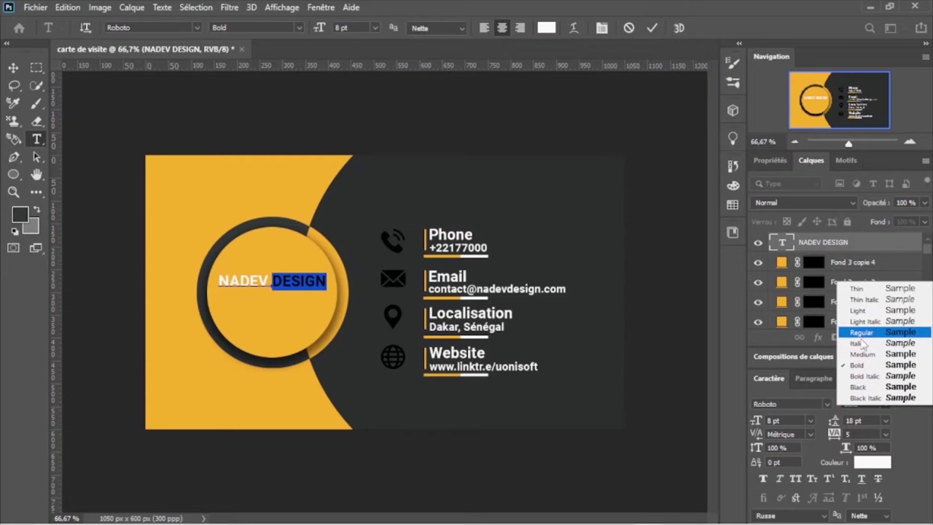
{"action": "left_click", "coordinate": [862, 332]}
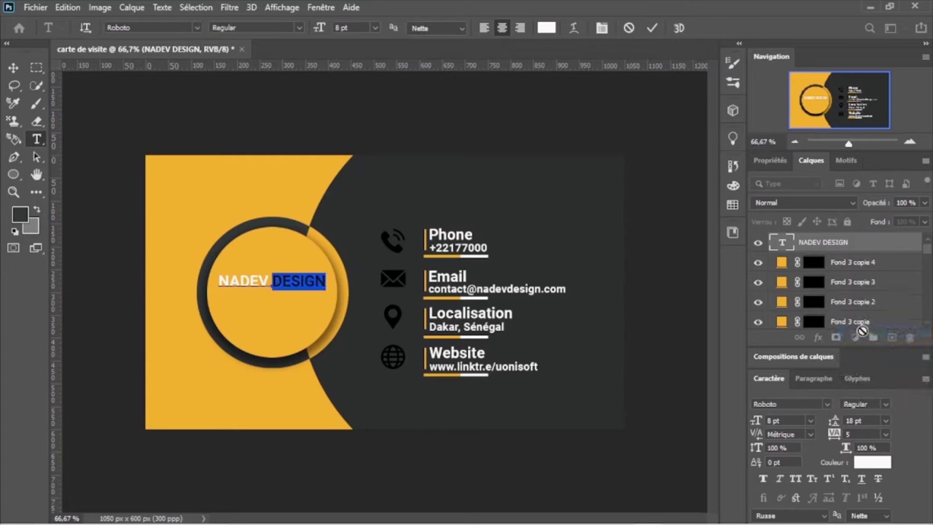
{"action": "left_click", "coordinate": [651, 28]}
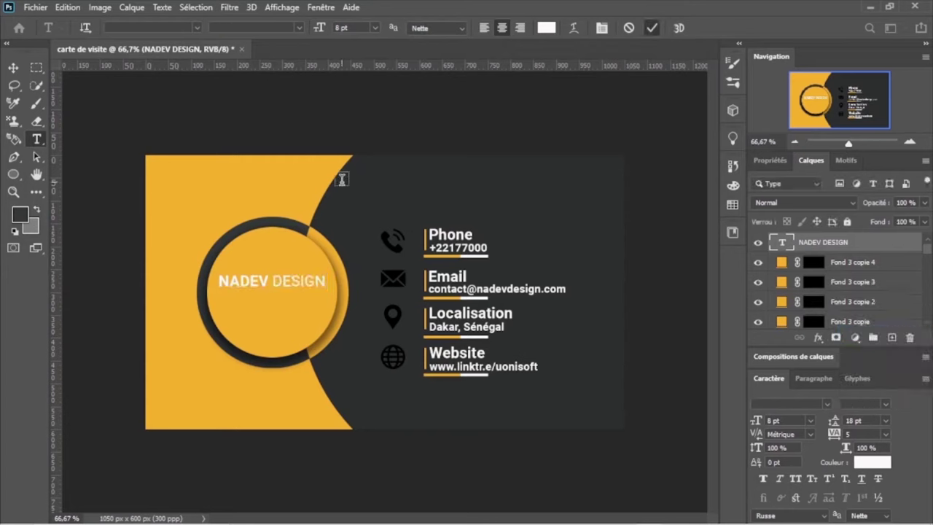
Colour the word NADEV dark charcoal #2c2e2e, sampled from the card
{"action": "double_click", "coordinate": [267, 279]}
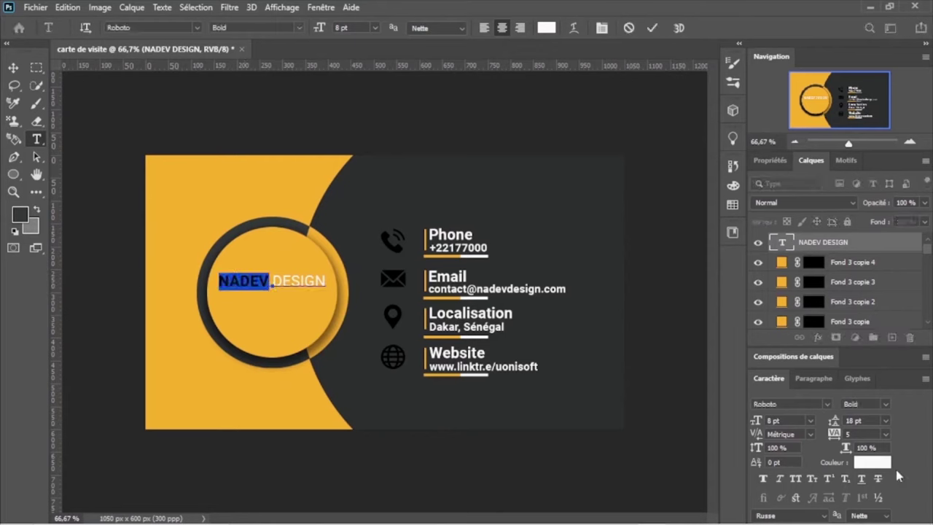
{"action": "left_click", "coordinate": [872, 462]}
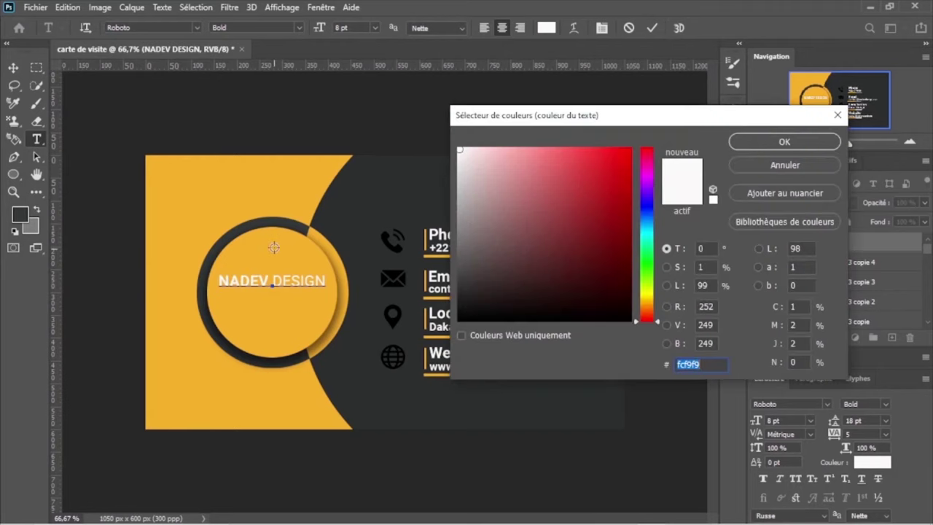
{"action": "left_click", "coordinate": [332, 204]}
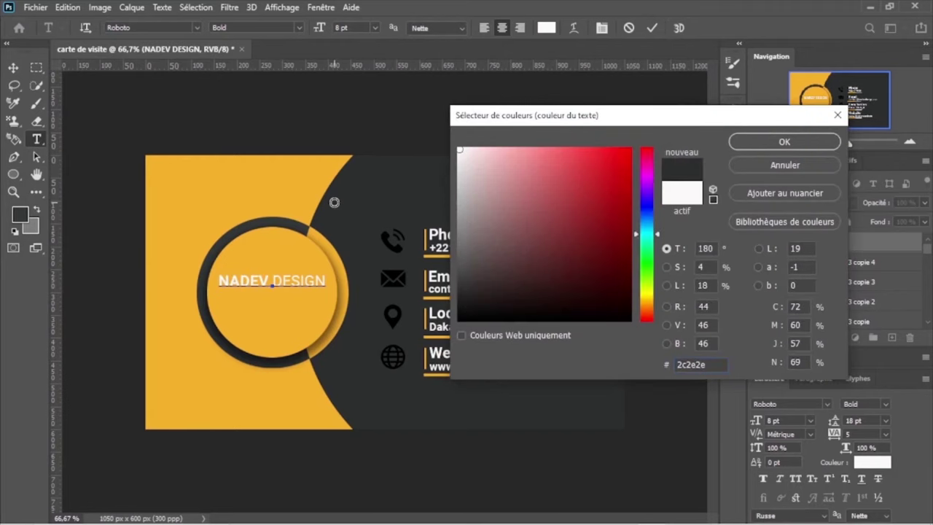
{"action": "left_click", "coordinate": [804, 145]}
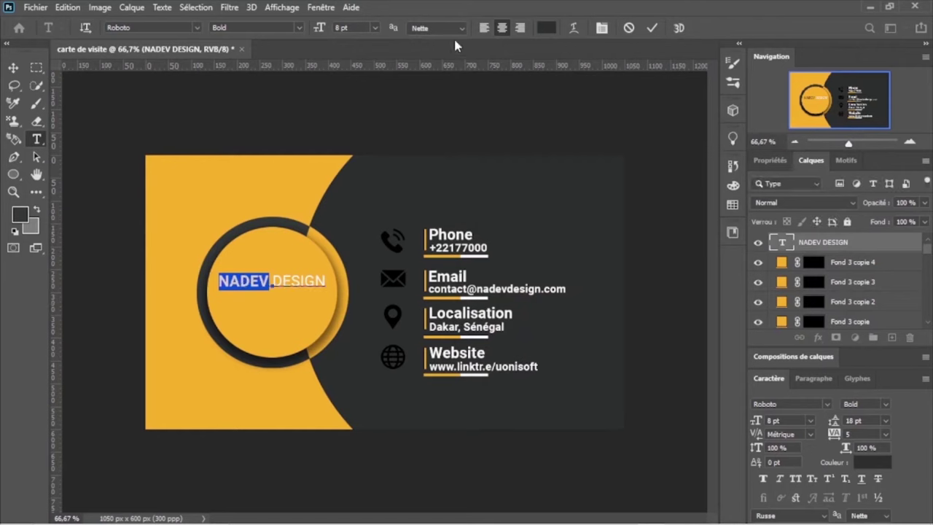
{"action": "left_click", "coordinate": [659, 29]}
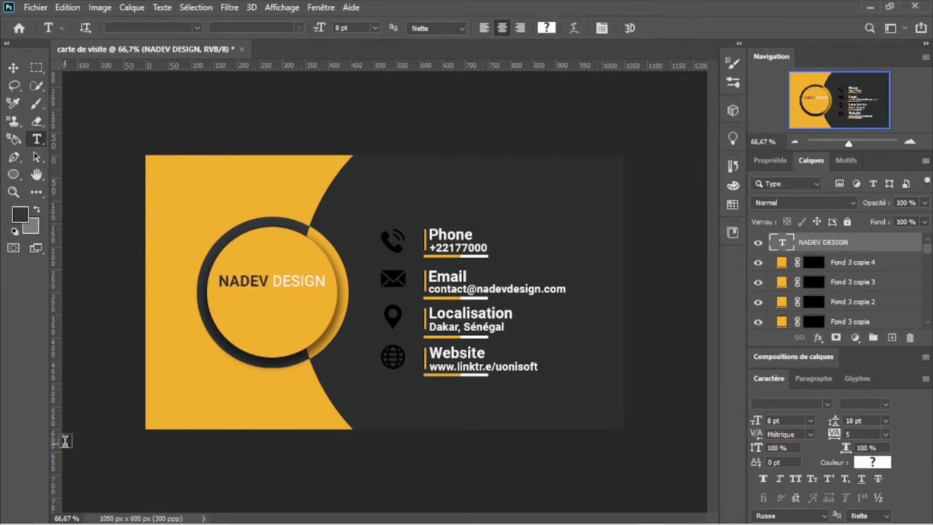
Type a new 'DEVELOPPEUR WEB' text layer and place it under the heading inside the circle
{"action": "left_click", "coordinate": [229, 316]}
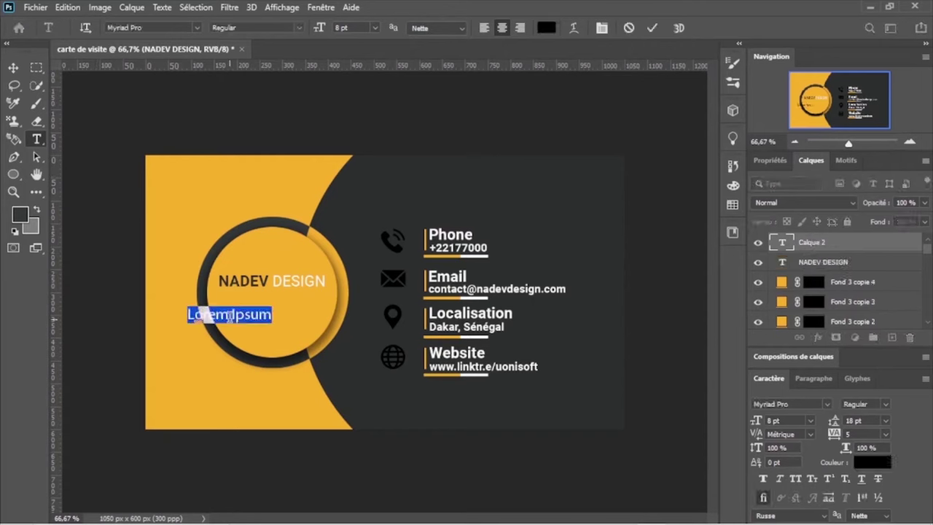
{"action": "key", "text": "BackSpace"}
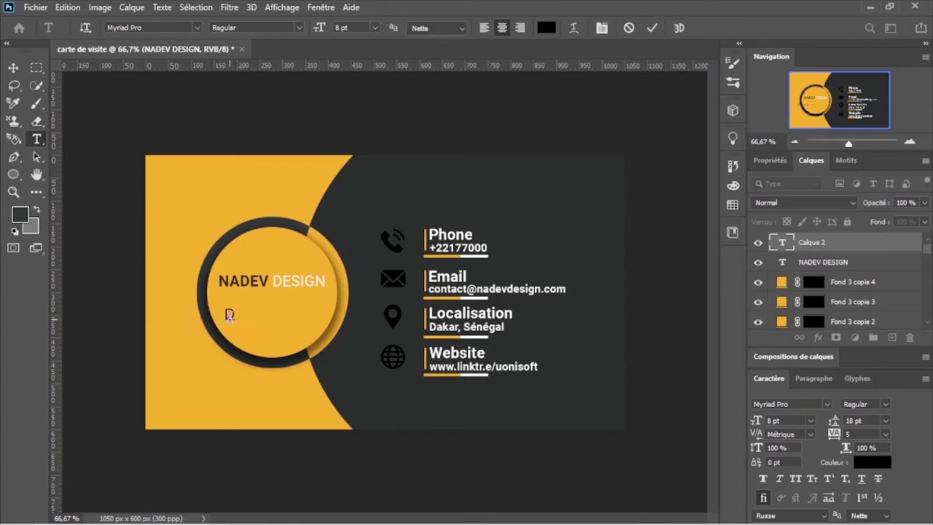
{"action": "type", "text": "2"}
{"action": "key", "text": "BackSpace"}
{"action": "type", "text": "év"}
{"action": "key", "text": "BackSpace"}
{"action": "key", "text": "BackSpace"}
{"action": "type", "text": "DEV"}
{"action": "type", "text": "ELOPPE"}
{"action": "type", "text": "UR"}
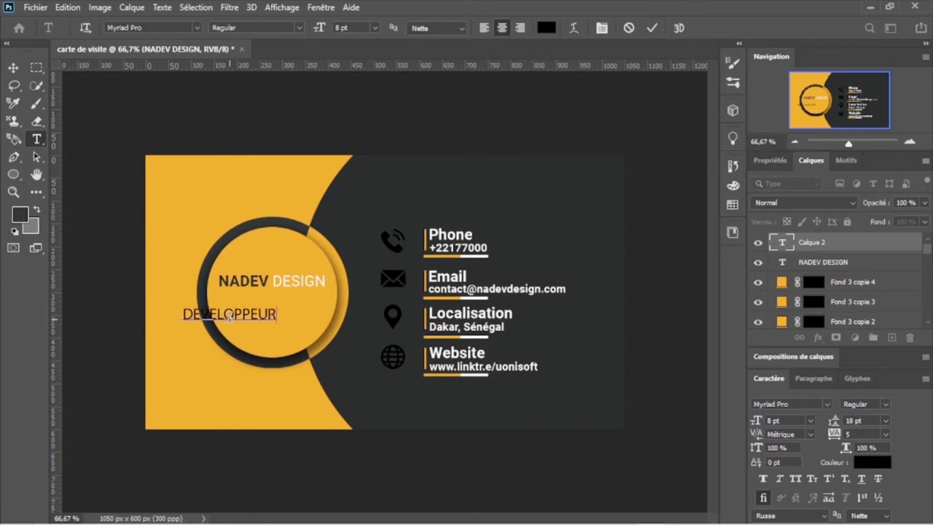
{"action": "type", "text": " WE"}
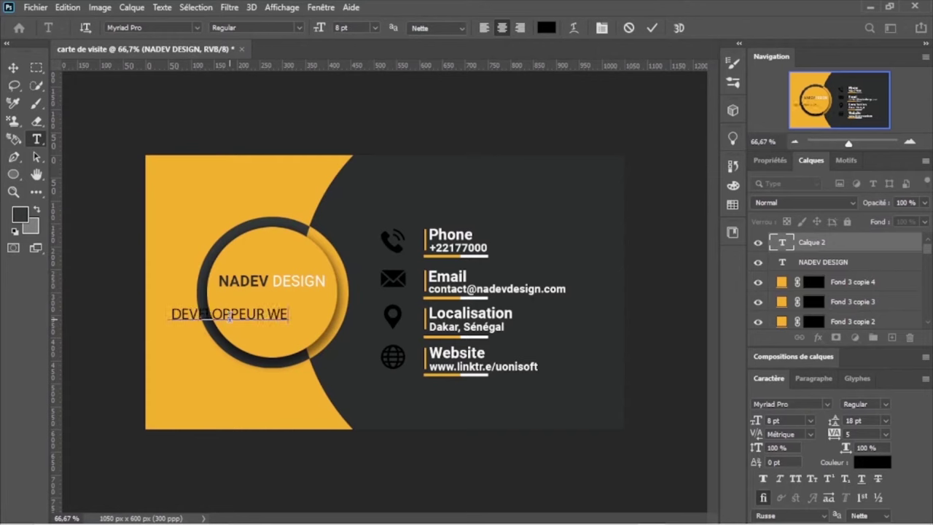
{"action": "type", "text": "B"}
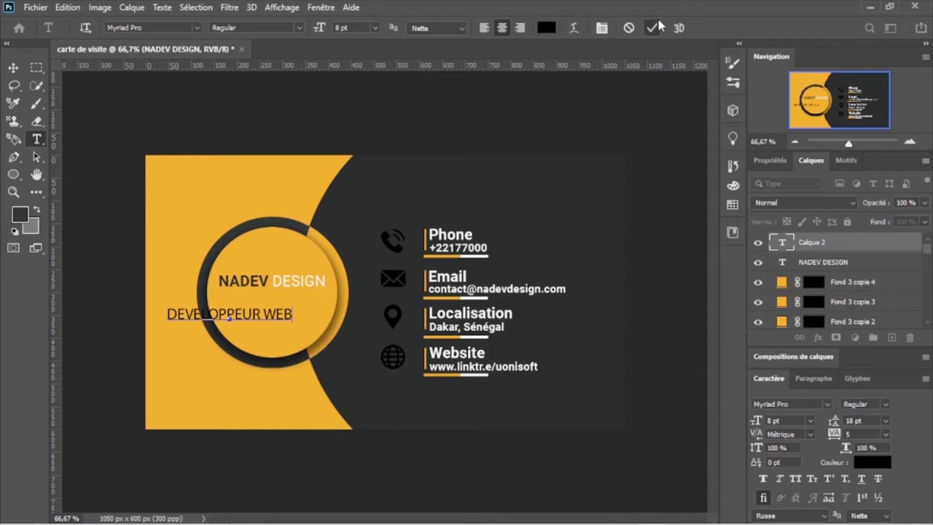
{"action": "left_click", "coordinate": [651, 28]}
{"action": "left_click", "coordinate": [13, 67]}
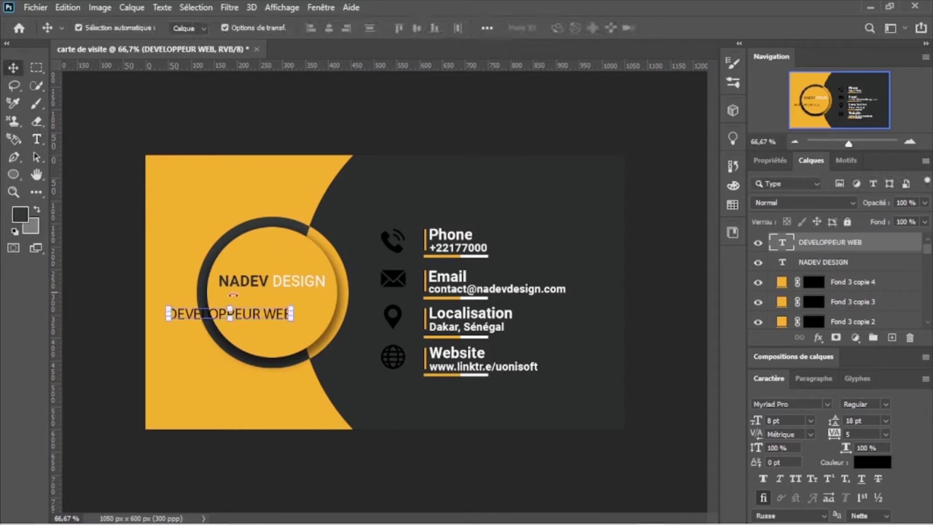
{"action": "left_click_drag", "start_coordinate": [263, 316], "coordinate": [304, 308]}
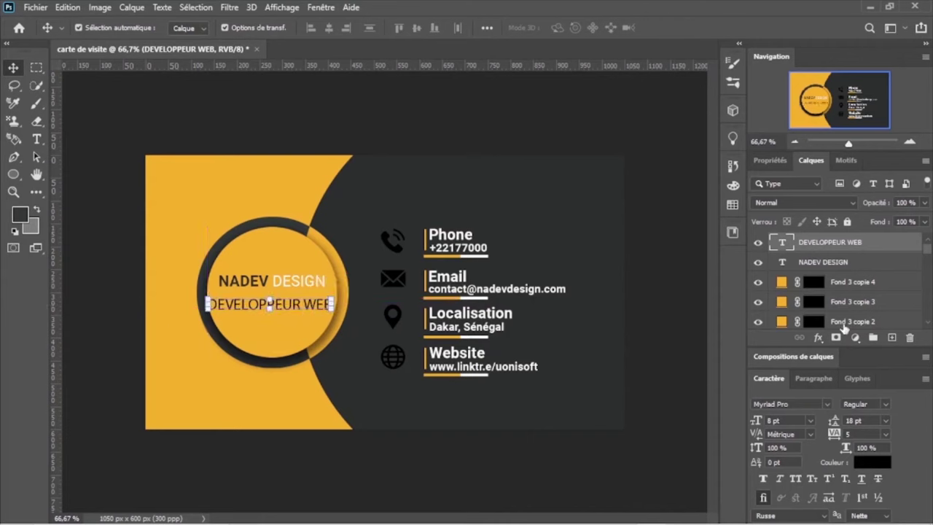
Set DEVELOPPEUR WEB to Roboto Medium, trying sizes of 5 pt and 6 pt
{"action": "left_click", "coordinate": [798, 405]}
{"action": "type", "text": "RO"}
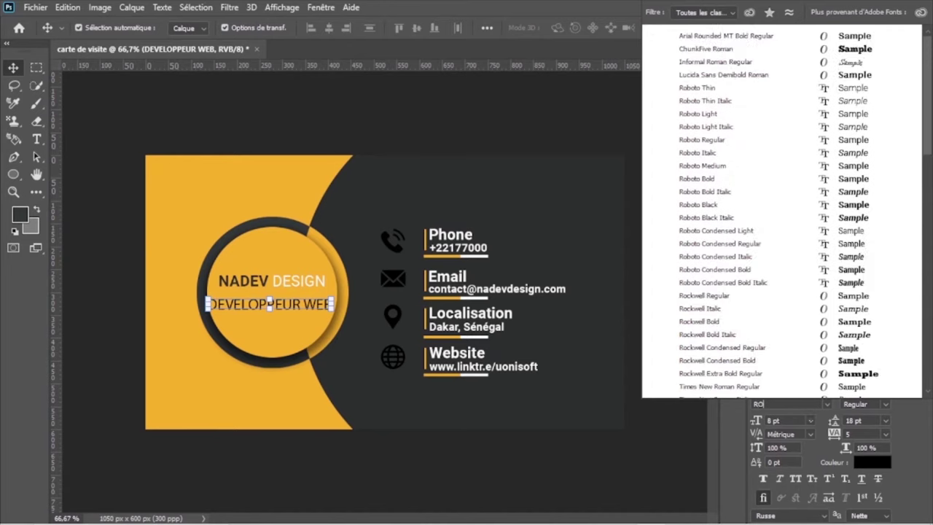
{"action": "type", "text": "BO"}
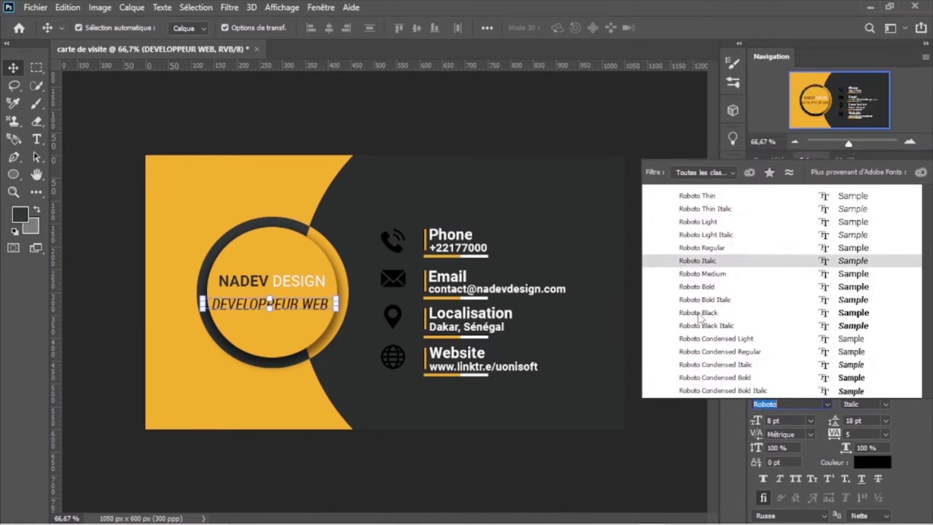
{"action": "key", "text": "Up"}
{"action": "key", "text": "Up"}
{"action": "key", "text": "Up"}
{"action": "key", "text": "Up"}
{"action": "key", "text": "Up"}
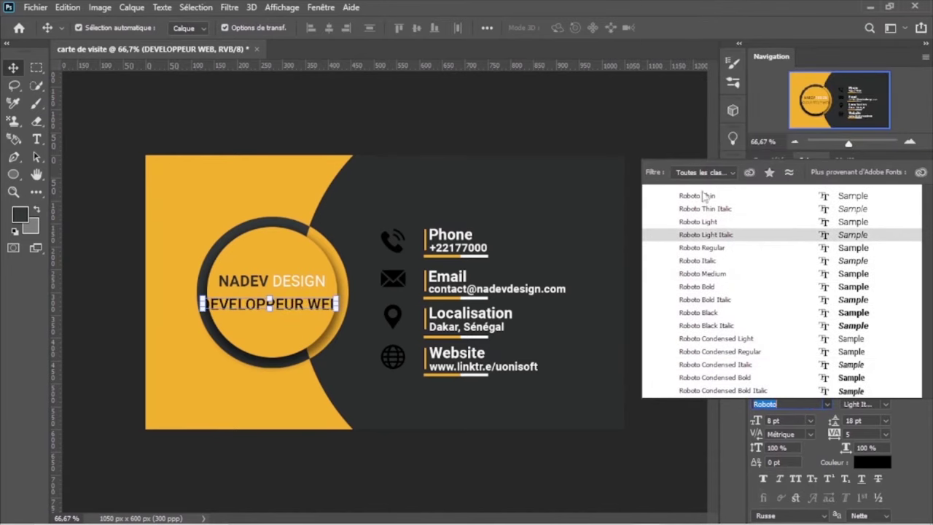
{"action": "key", "text": "Up"}
{"action": "key", "text": "Up"}
{"action": "key", "text": "Up"}
{"action": "key", "text": "Down"}
{"action": "key", "text": "Down"}
{"action": "key", "text": "Down"}
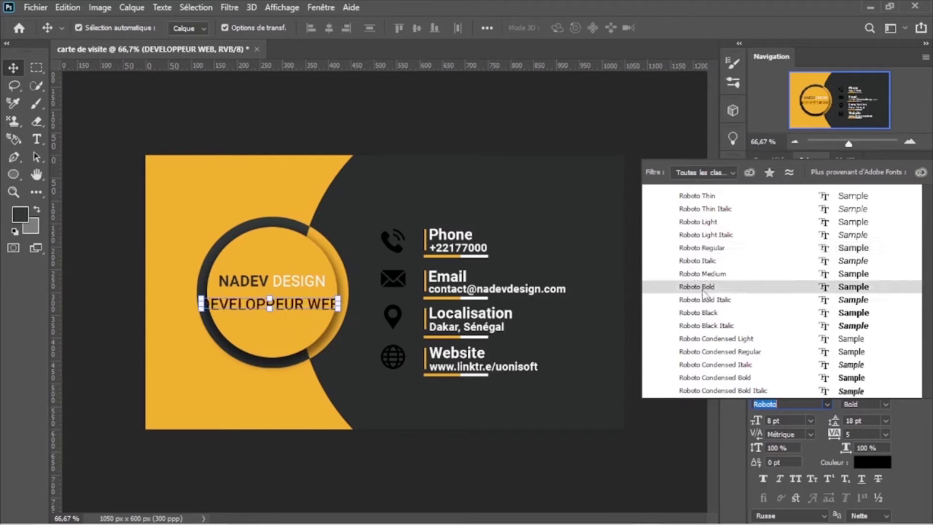
{"action": "left_click", "coordinate": [702, 274]}
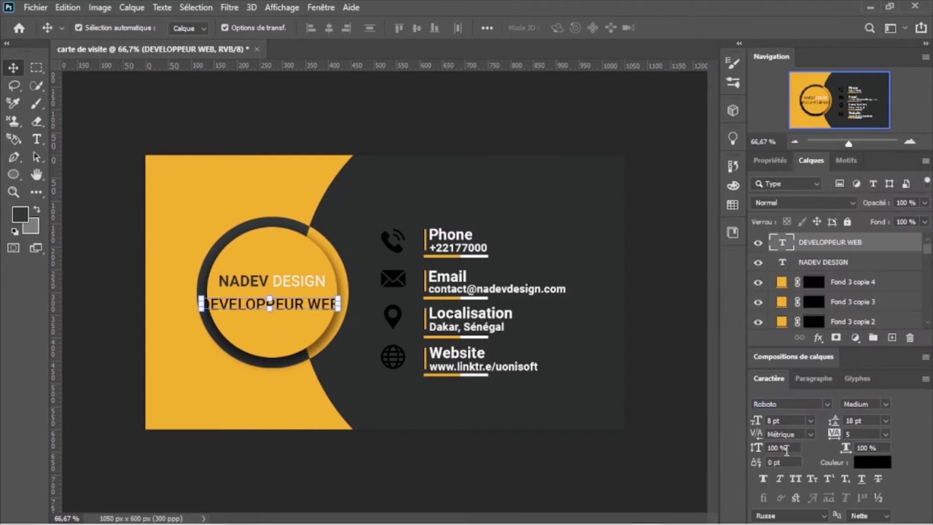
{"action": "left_click", "coordinate": [791, 420]}
{"action": "type", "text": "5"}
{"action": "key", "text": "Return"}
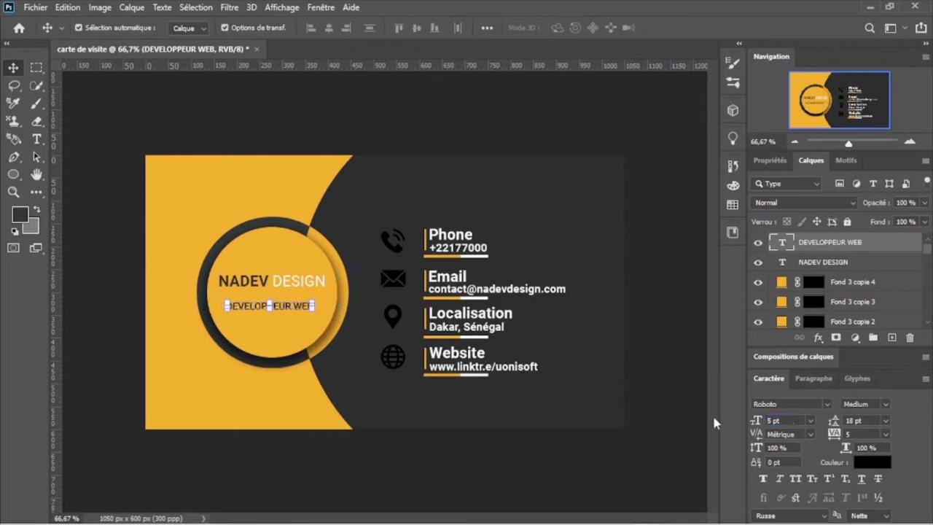
{"action": "left_click", "coordinate": [791, 421]}
{"action": "type", "text": "6"}
{"action": "key", "text": "Return"}
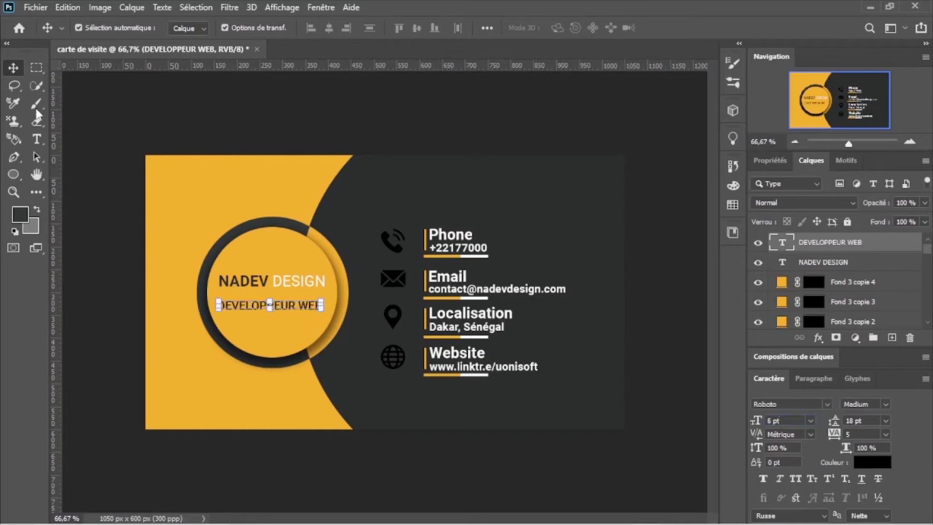
Position the subtitle just beneath NADEV DESIGN and set its size back to 5 pt
{"action": "left_click_drag", "start_coordinate": [291, 308], "coordinate": [292, 301]}
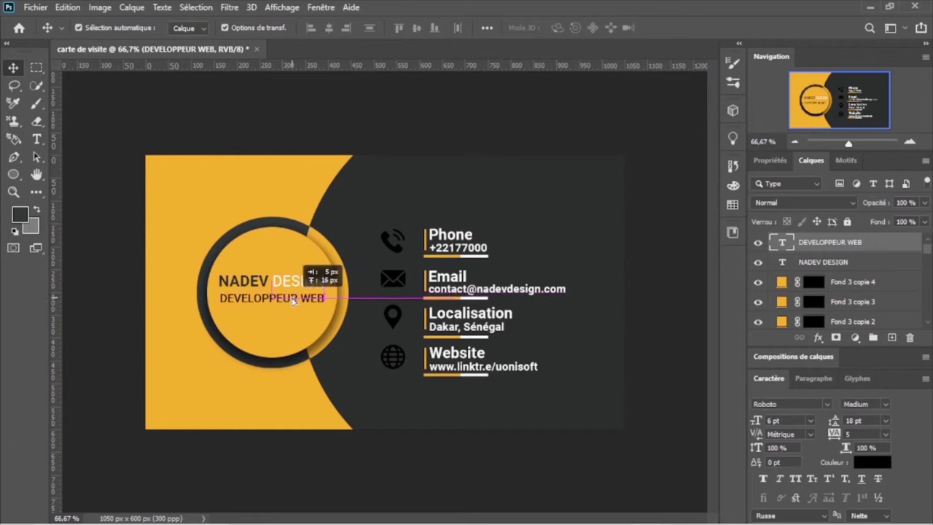
{"action": "left_click_drag", "start_coordinate": [292, 302], "coordinate": [294, 305]}
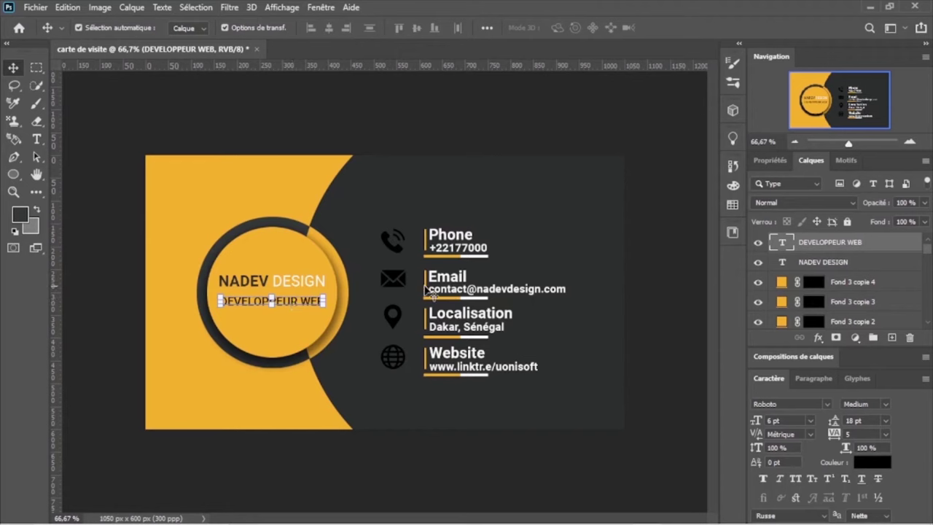
{"action": "left_click_drag", "start_coordinate": [288, 299], "coordinate": [286, 302]}
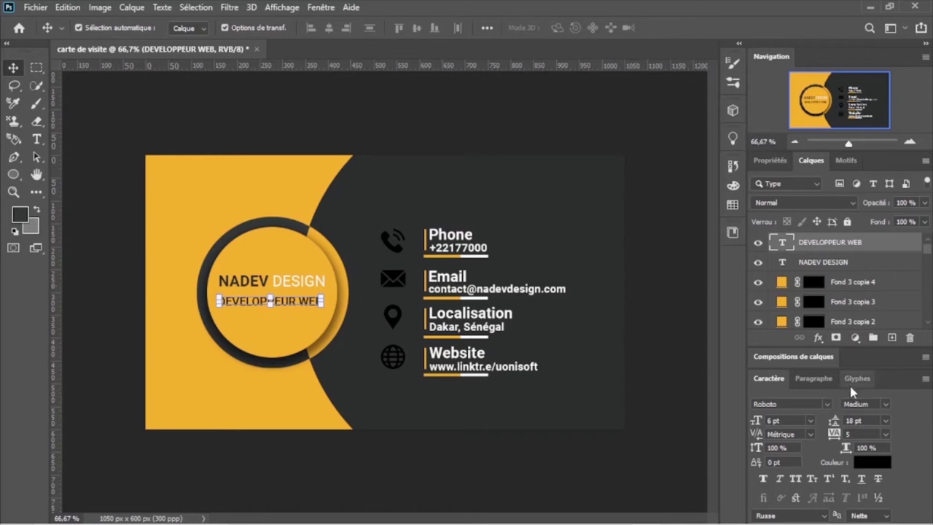
{"action": "left_click", "coordinate": [795, 420]}
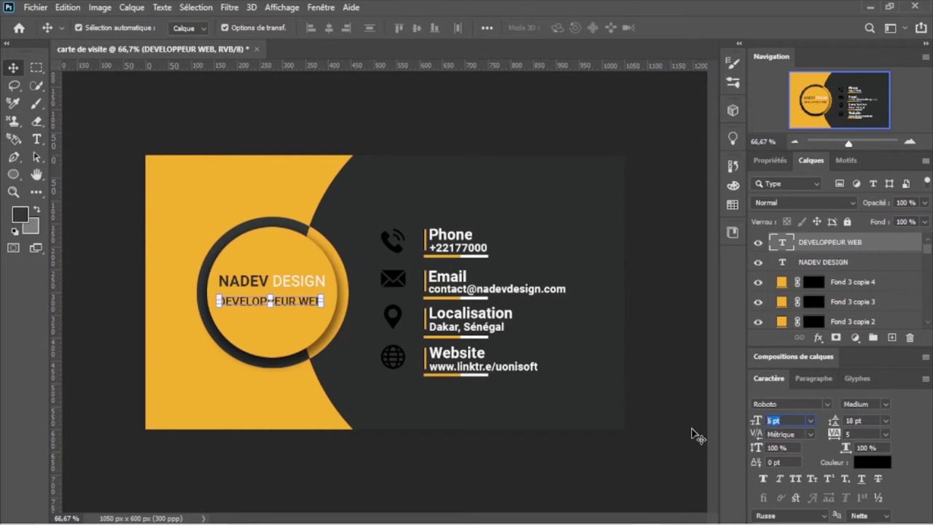
{"action": "type", "text": "8"}
{"action": "type", "text": "5"}
{"action": "key", "text": "Return"}
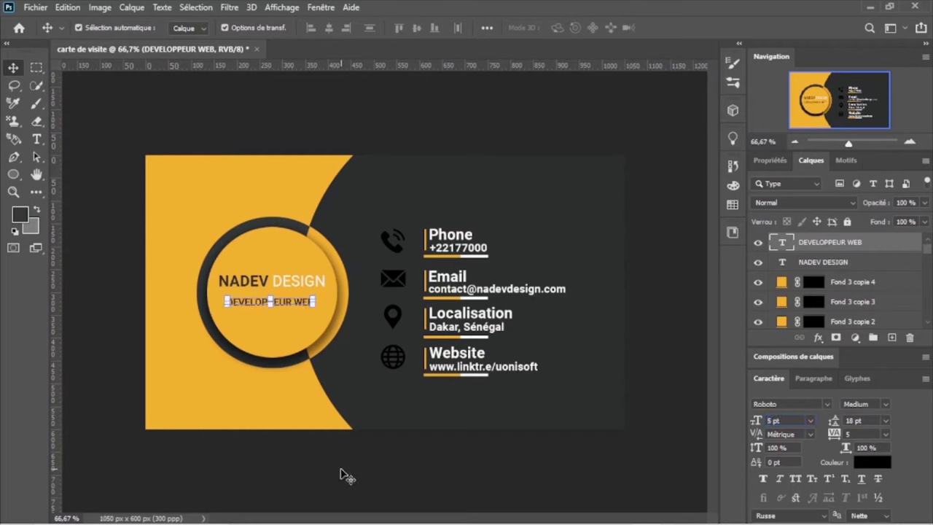
{"action": "left_click", "coordinate": [94, 137]}
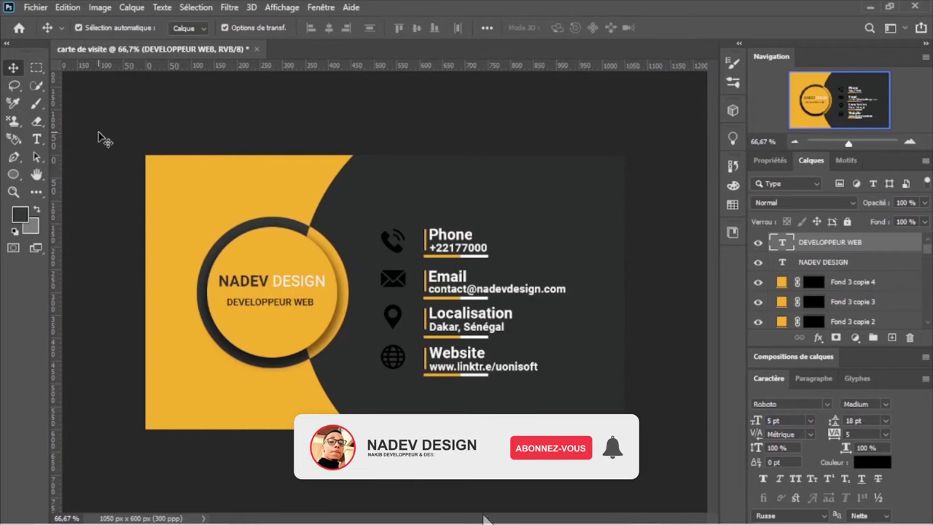
{"action": "left_click", "coordinate": [36, 138]}
Select the word WEB in the subtitle and colour it pure white #ffffff
{"action": "left_click_drag", "start_coordinate": [298, 303], "coordinate": [333, 306]}
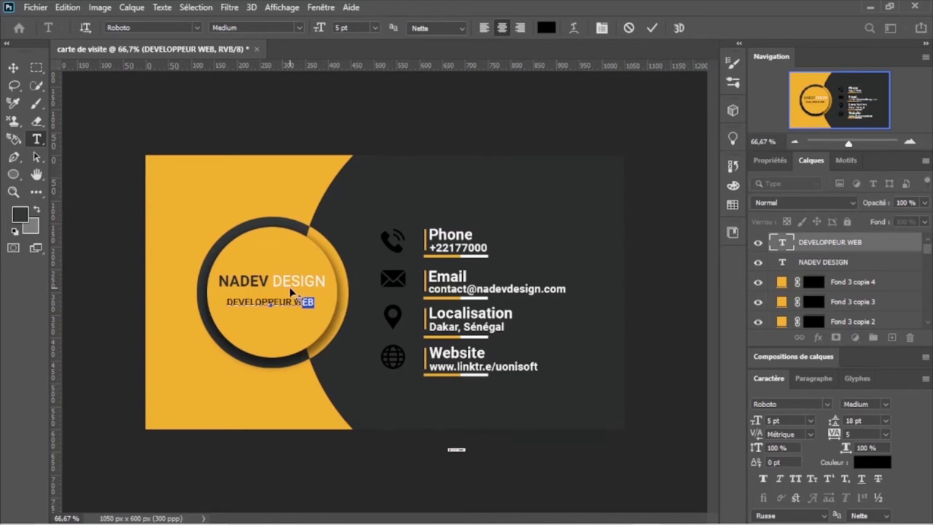
{"action": "double_click", "coordinate": [296, 302]}
{"action": "left_click", "coordinate": [872, 464]}
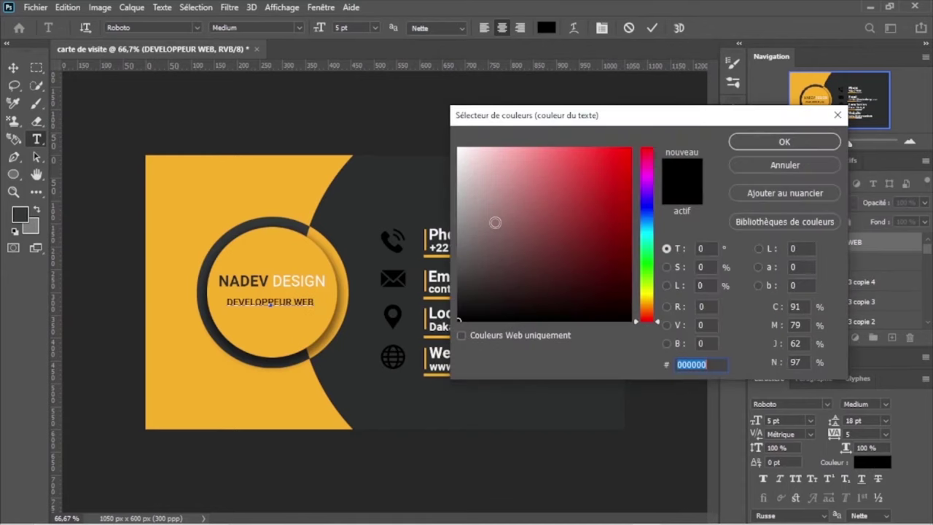
{"action": "left_click", "coordinate": [459, 153]}
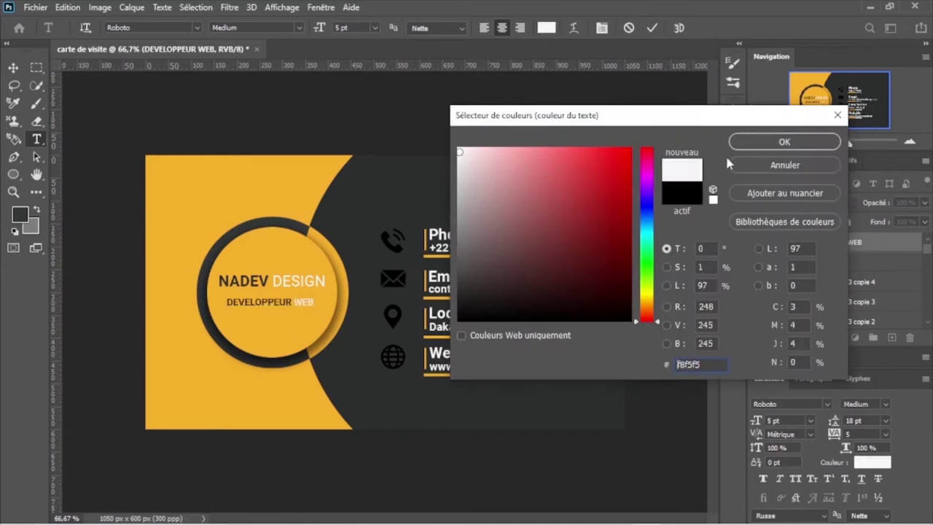
{"action": "left_click", "coordinate": [459, 153]}
{"action": "type", "text": "ffffff"}
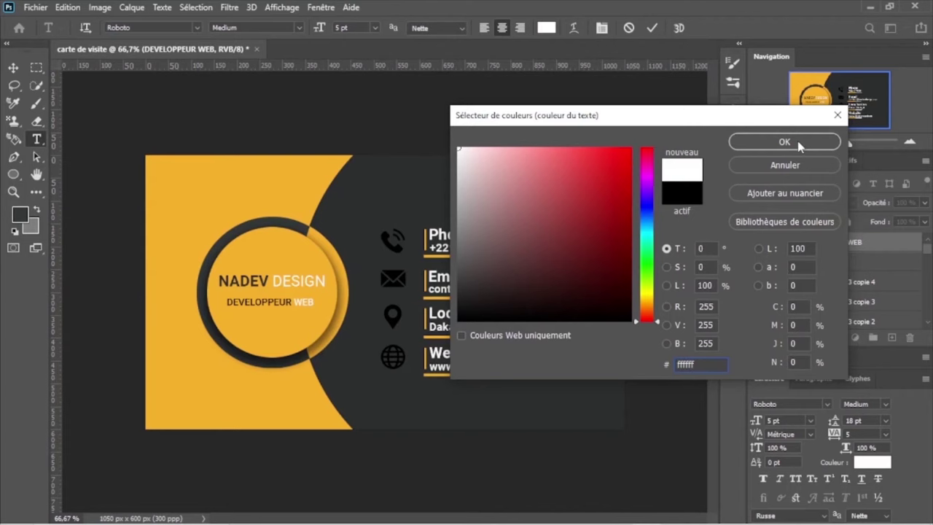
{"action": "left_click", "coordinate": [799, 145]}
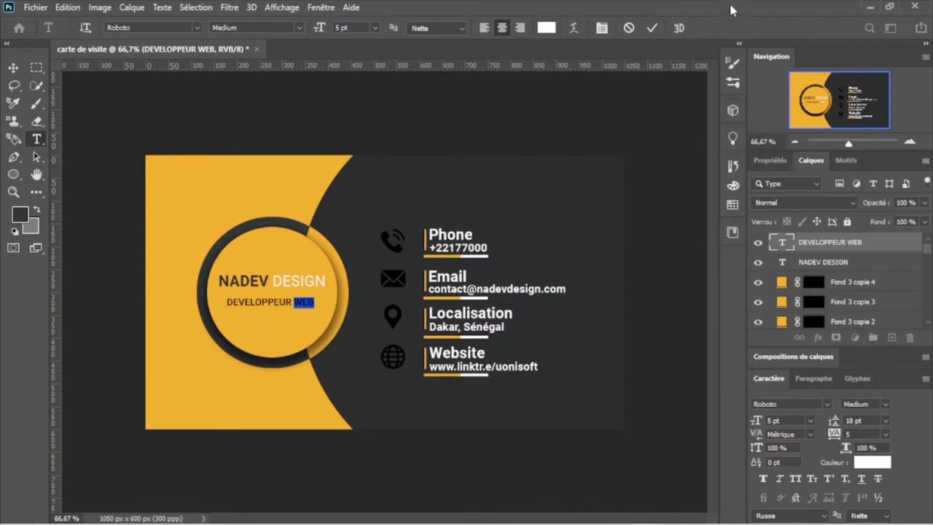
{"action": "left_click", "coordinate": [652, 28]}
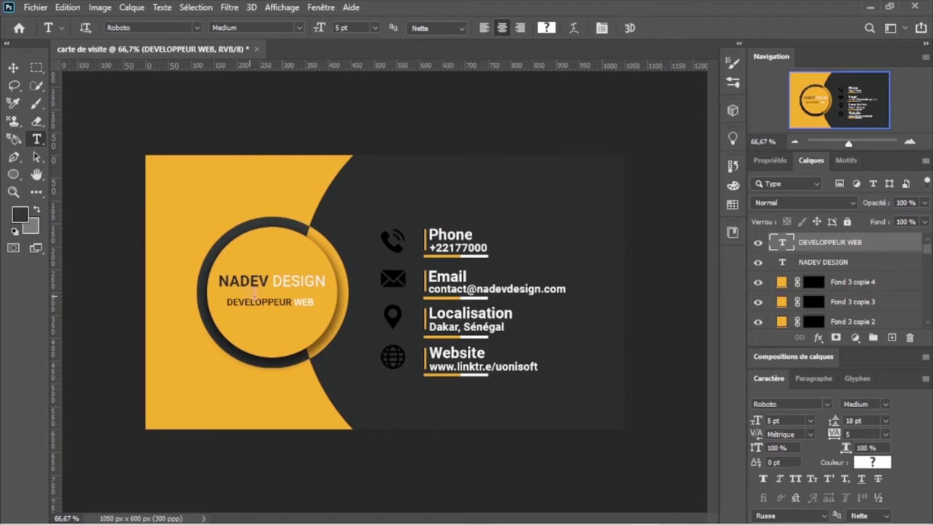
Fill a thin strip between heading and subtitle with a charcoal 333838 Solid Color layer, then duplicate it
{"action": "key", "text": "m"}
{"action": "key", "text": "ctrl+plus"}
{"action": "key", "text": "ctrl+plus"}
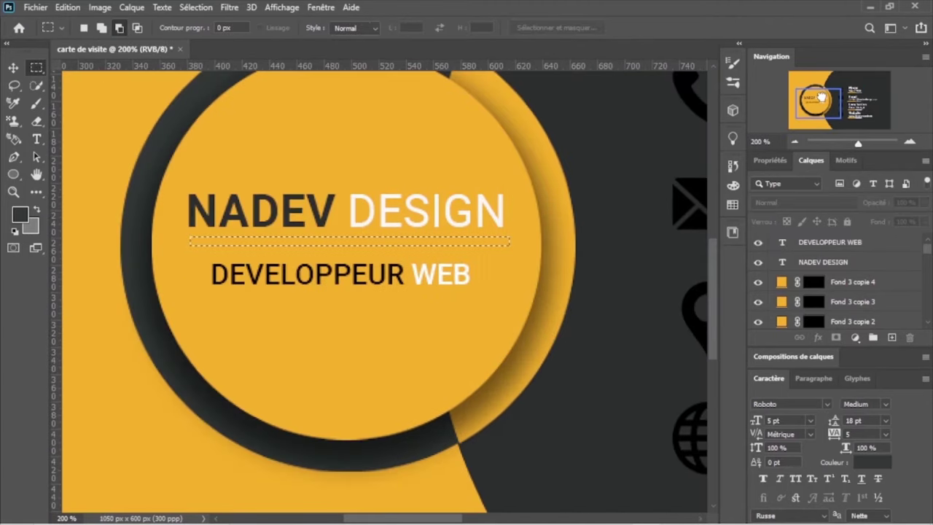
{"action": "left_click_drag", "start_coordinate": [845, 99], "coordinate": [822, 97]}
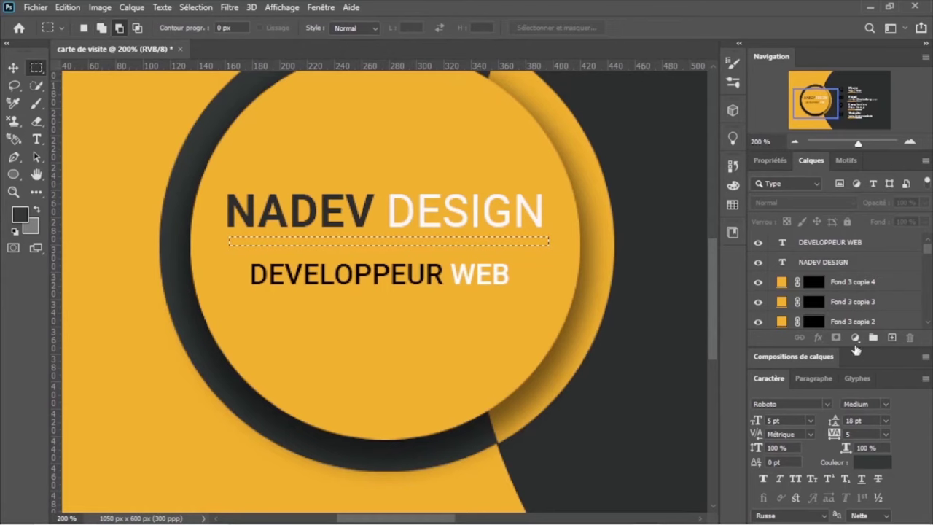
{"action": "left_click", "coordinate": [855, 339]}
{"action": "left_click", "coordinate": [809, 99]}
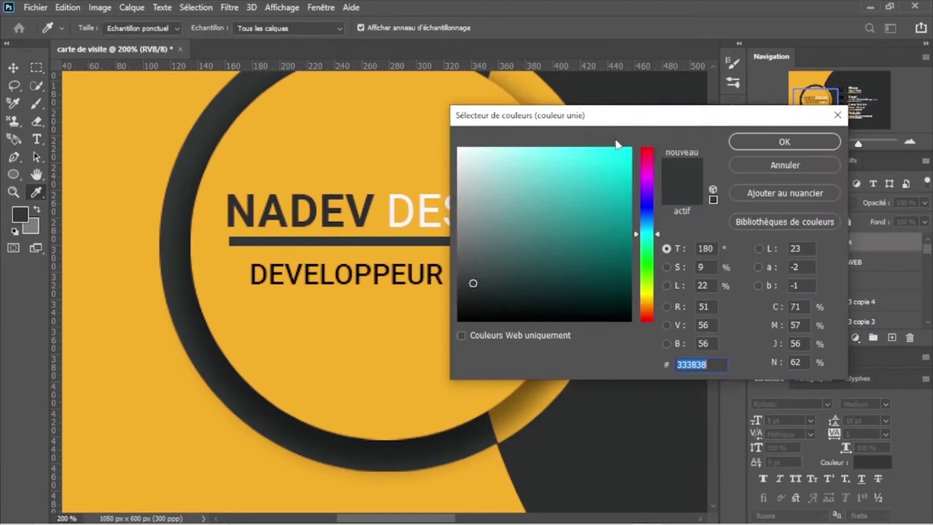
{"action": "left_click_drag", "start_coordinate": [616, 127], "coordinate": [612, 299]}
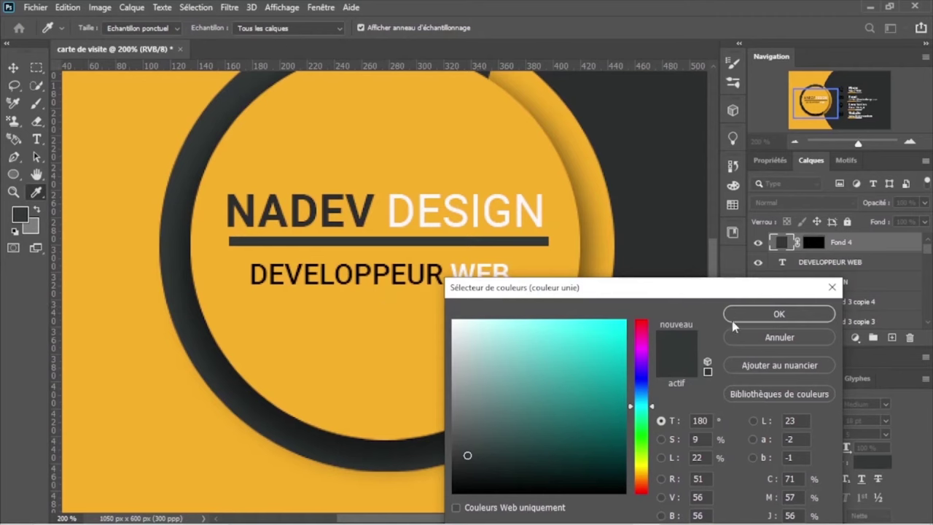
{"action": "left_click", "coordinate": [793, 314]}
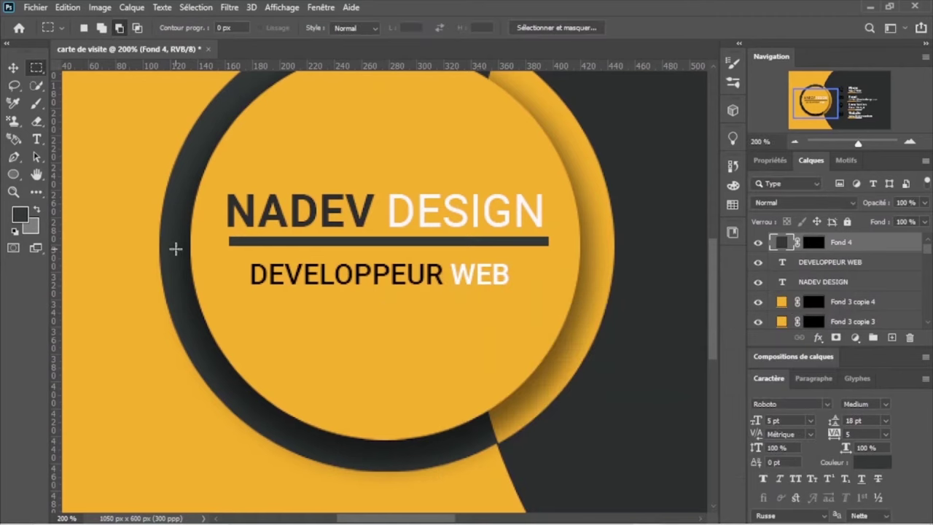
{"action": "left_click", "coordinate": [13, 67]}
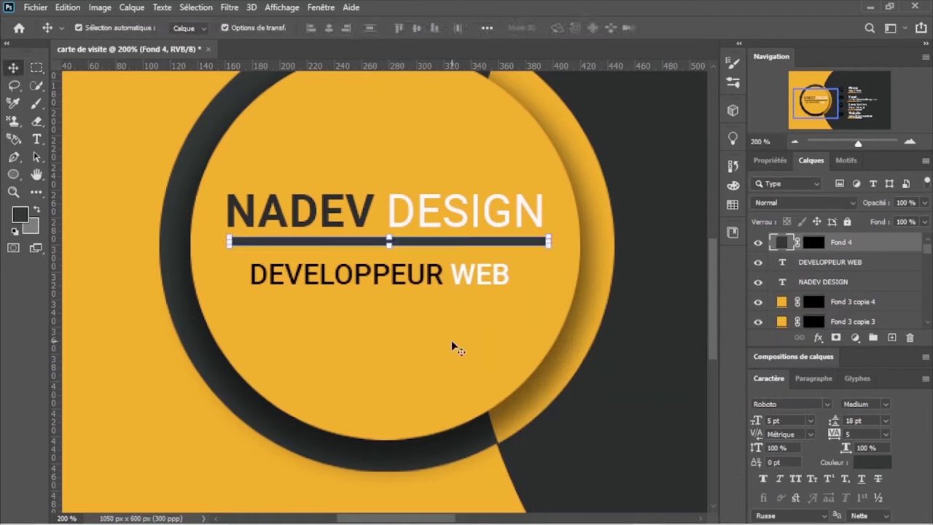
{"action": "key", "text": "ctrl+j"}
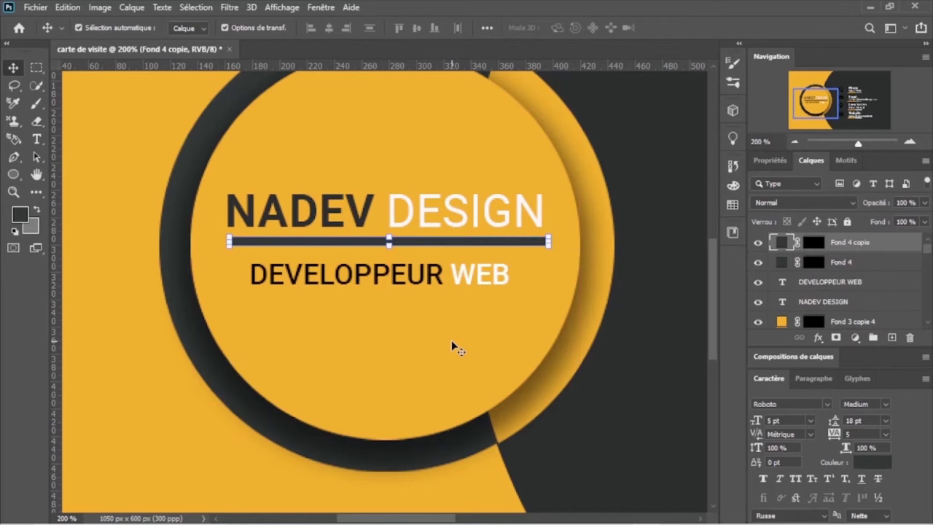
Change the Fond 4 copie bar's fill to white sampled from the DESIGN text
{"action": "right_click", "coordinate": [822, 244]}
{"action": "key", "text": "Escape"}
{"action": "key", "text": "m"}
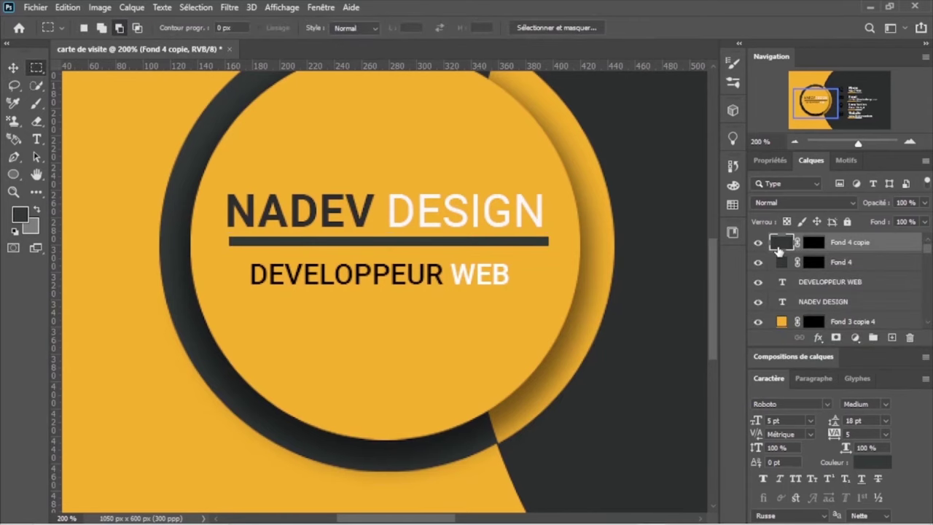
{"action": "double_click", "coordinate": [778, 249]}
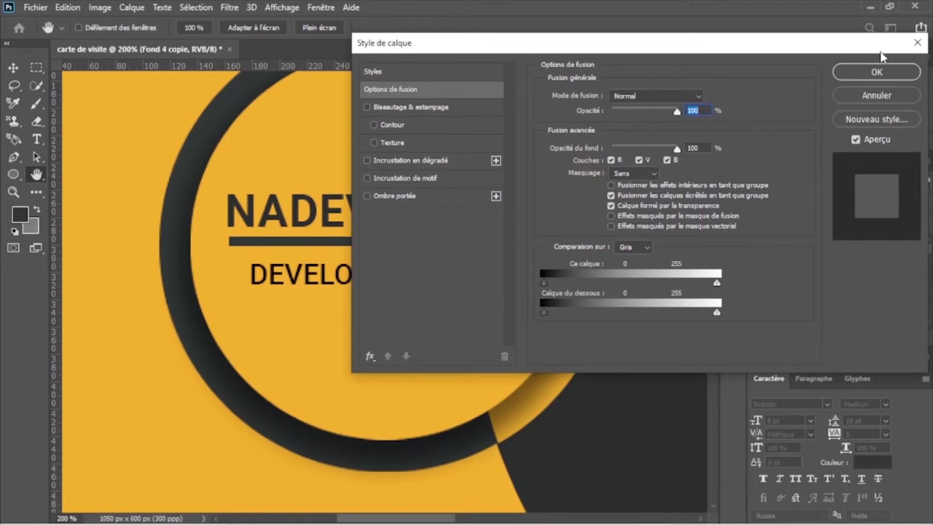
{"action": "left_click", "coordinate": [876, 89]}
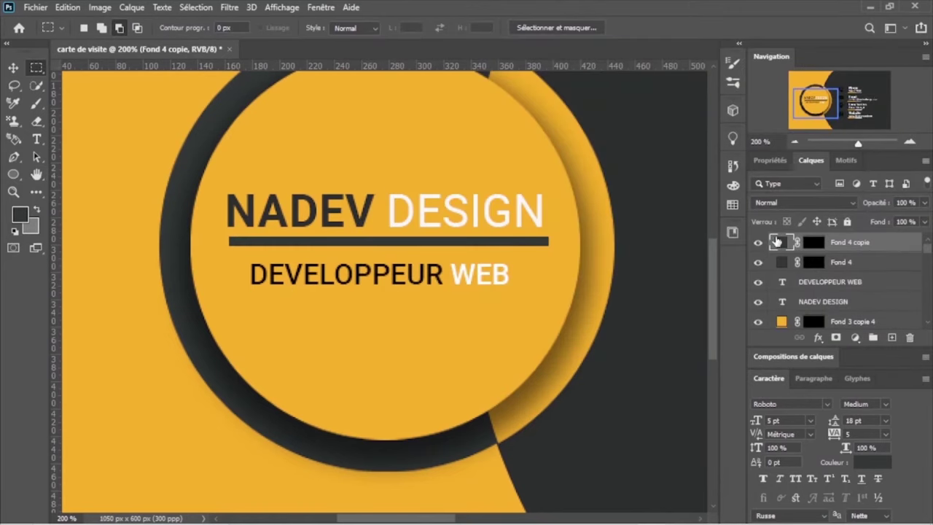
{"action": "double_click", "coordinate": [781, 242]}
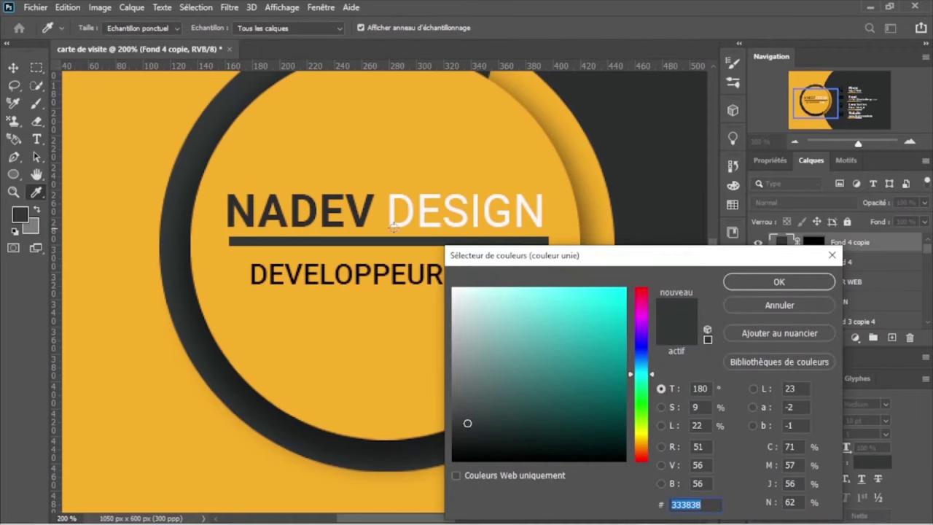
{"action": "left_click", "coordinate": [487, 211]}
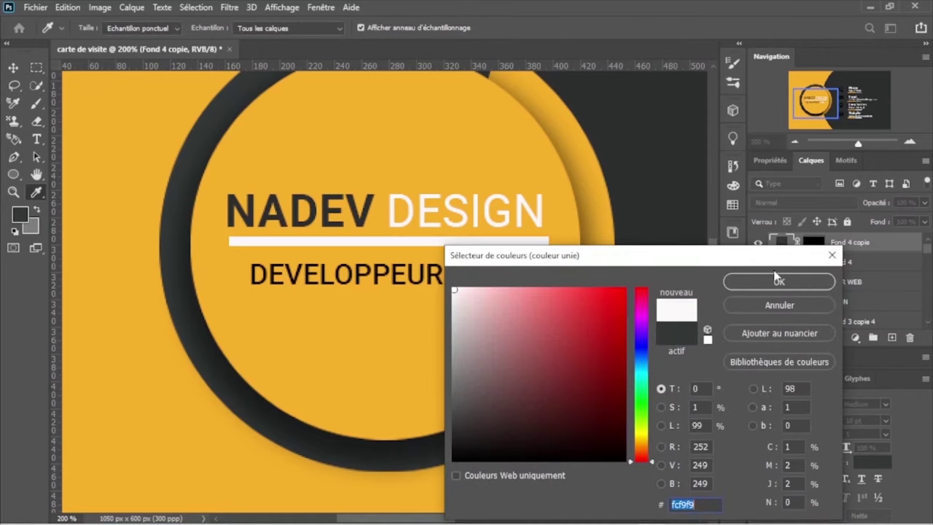
{"action": "left_click", "coordinate": [786, 288]}
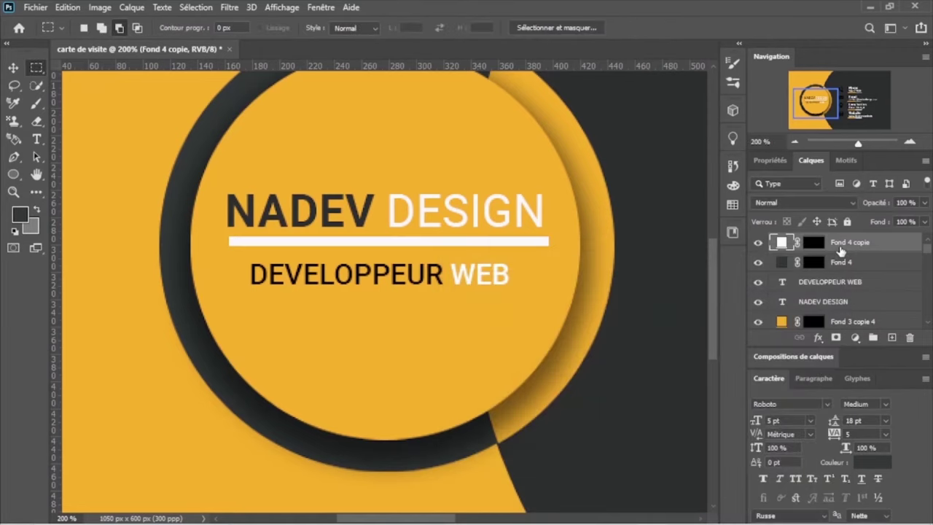
Rasterize Fond 4 copie and delete its right half to make the divider two-tone
{"action": "right_click", "coordinate": [839, 246]}
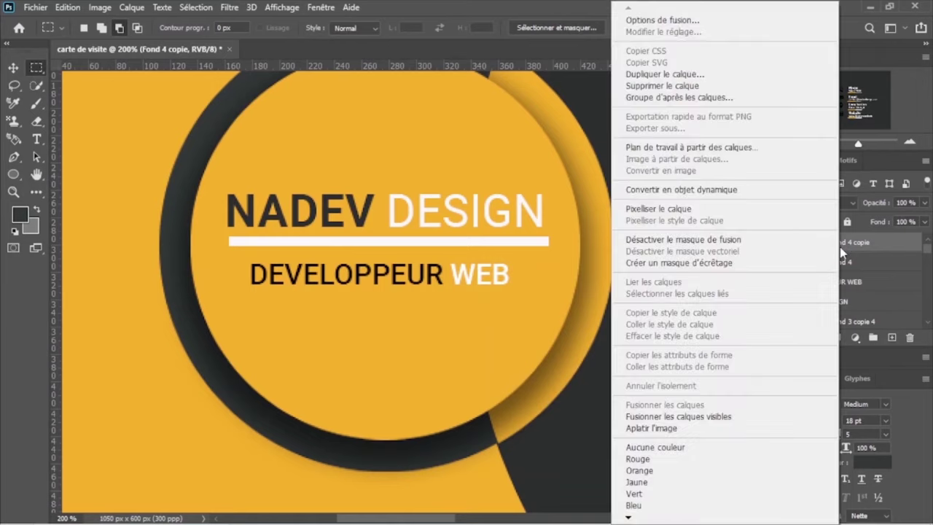
{"action": "left_click", "coordinate": [660, 210]}
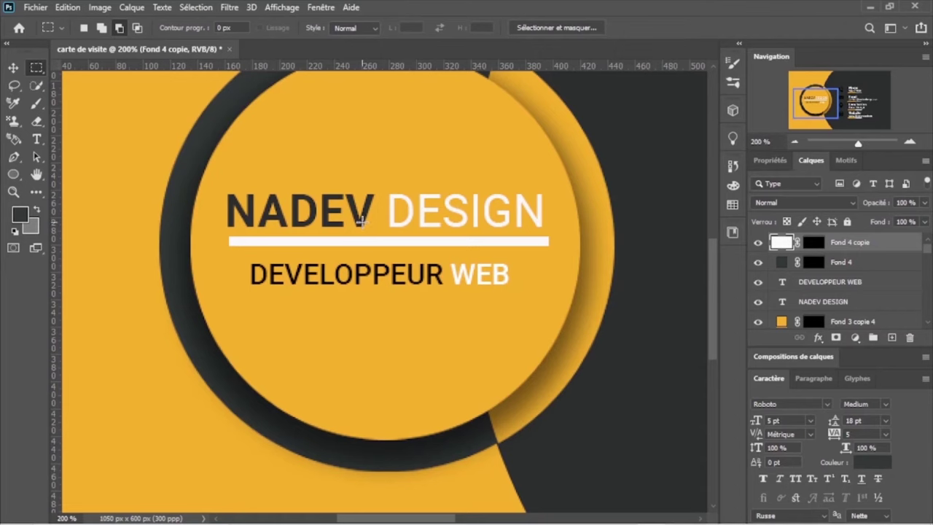
{"action": "left_click_drag", "start_coordinate": [362, 229], "coordinate": [580, 269]}
{"action": "key", "text": "Delete"}
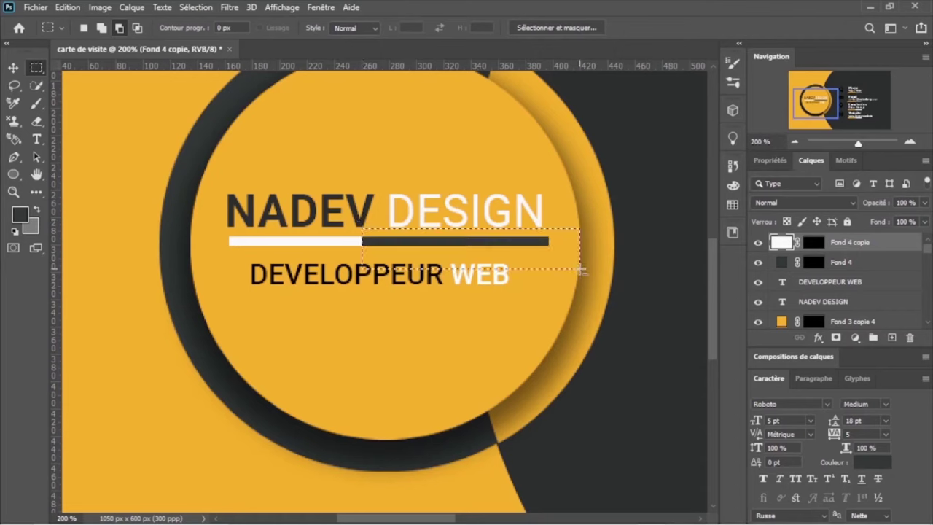
{"action": "key", "text": "ctrl+d"}
{"action": "left_click_drag", "start_coordinate": [822, 111], "coordinate": [811, 114]}
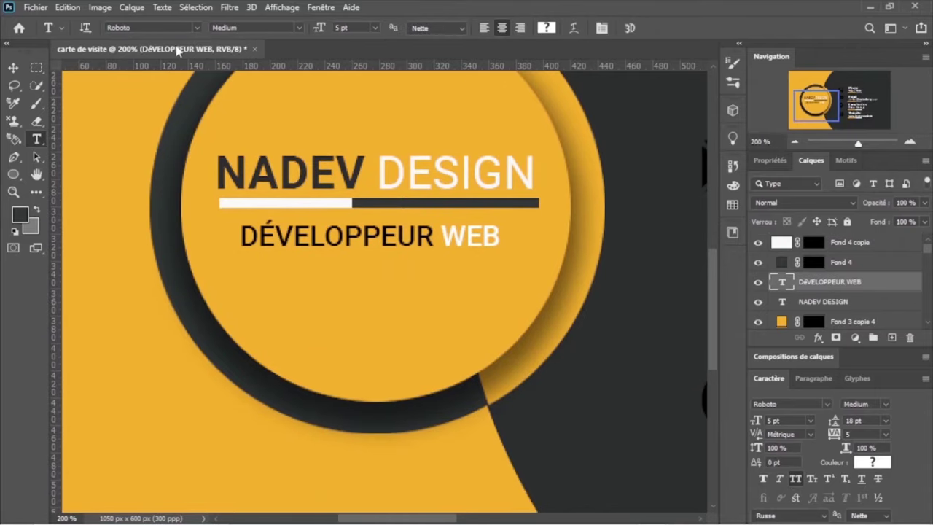
Zoom out so the whole business card fits on screen, with the shape tools showing
{"action": "left_click", "coordinate": [15, 70]}
{"action": "key", "text": "ctrl+minus"}
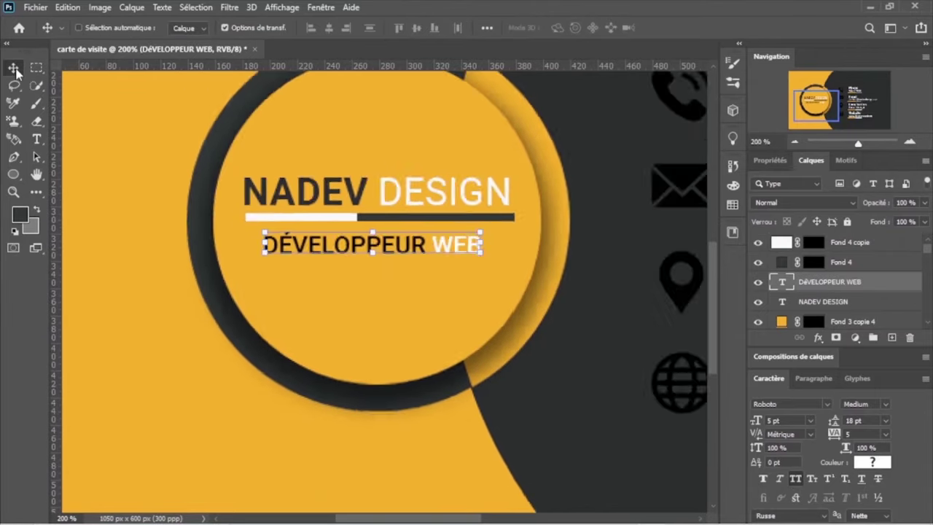
{"action": "key", "text": "ctrl+minus"}
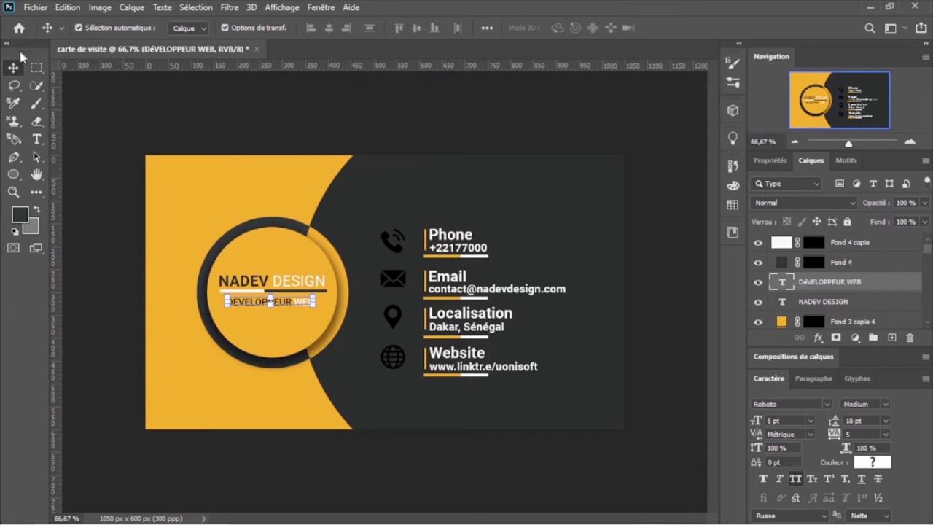
{"action": "left_click", "coordinate": [37, 70]}
{"action": "left_click", "coordinate": [13, 176]}
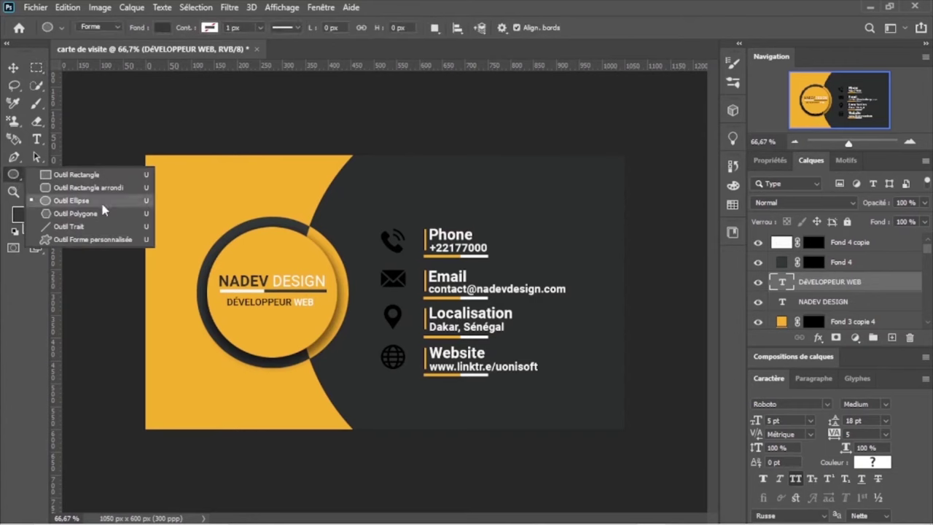
Draw a tall rounded rectangle at the card's right edge filled with the card's yellow f6b029
{"action": "left_click", "coordinate": [70, 200]}
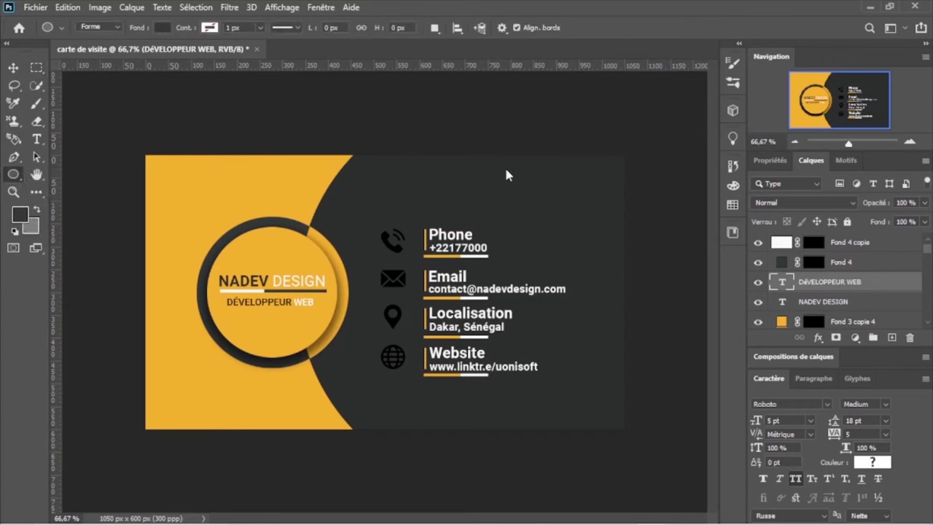
{"action": "mouse_move", "coordinate": [642, 242]}
{"action": "left_mouse_down"}
{"action": "mouse_move", "coordinate": [613, 339]}
{"action": "mouse_move", "coordinate": [612, 327]}
{"action": "mouse_move", "coordinate": [604, 339]}
{"action": "left_mouse_up"}
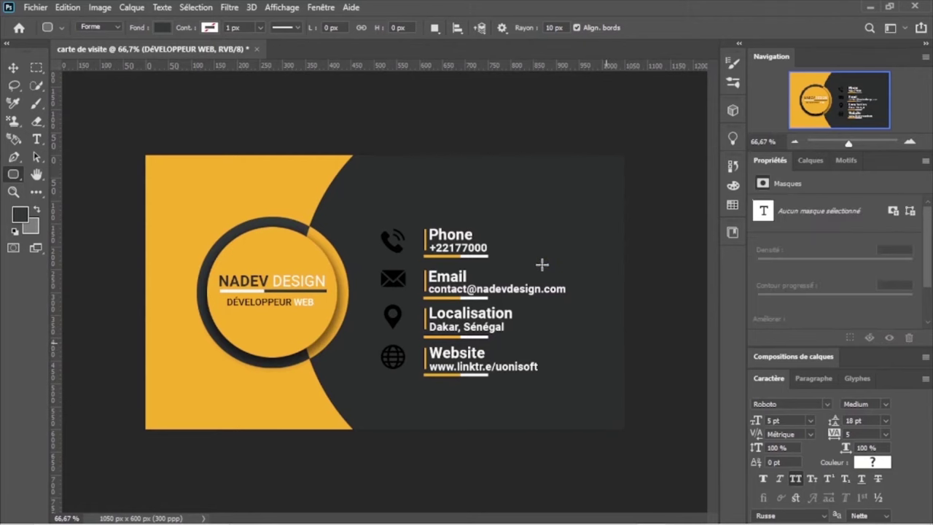
{"action": "left_click", "coordinate": [809, 160]}
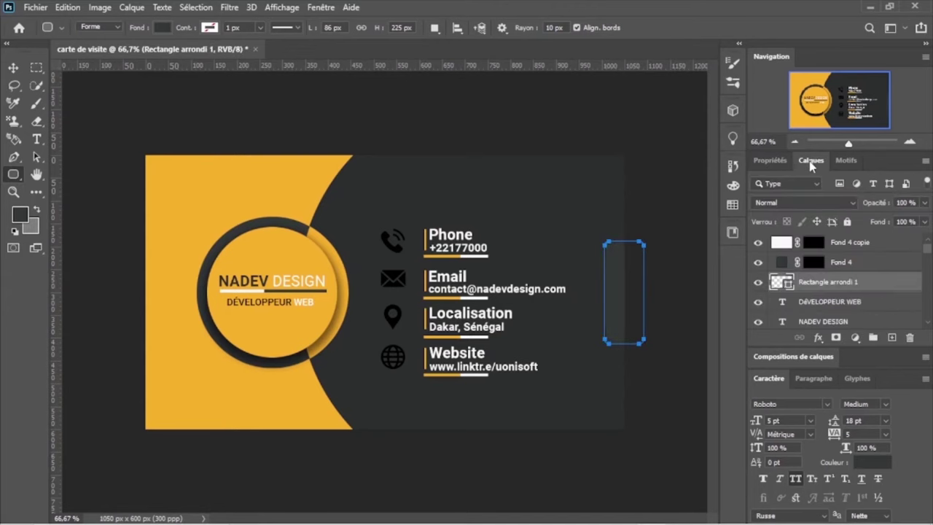
{"action": "double_click", "coordinate": [784, 282]}
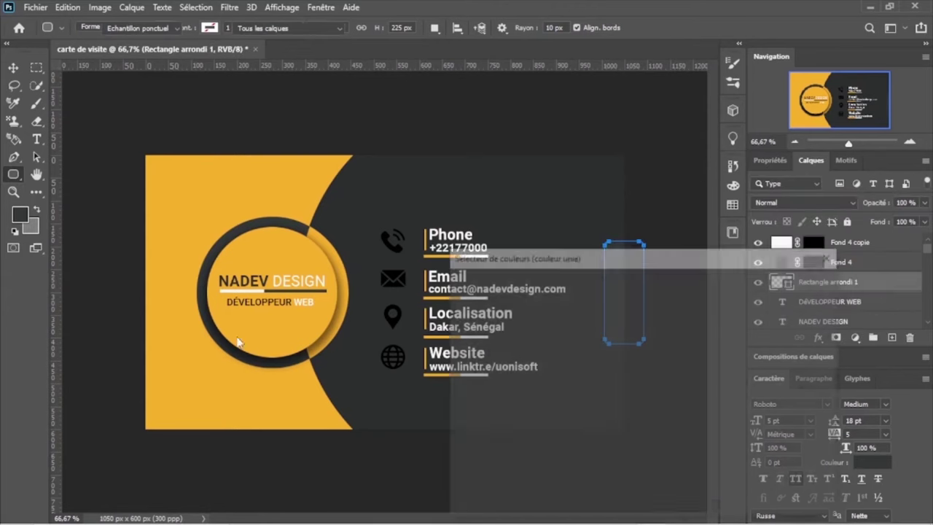
{"action": "left_click", "coordinate": [271, 250]}
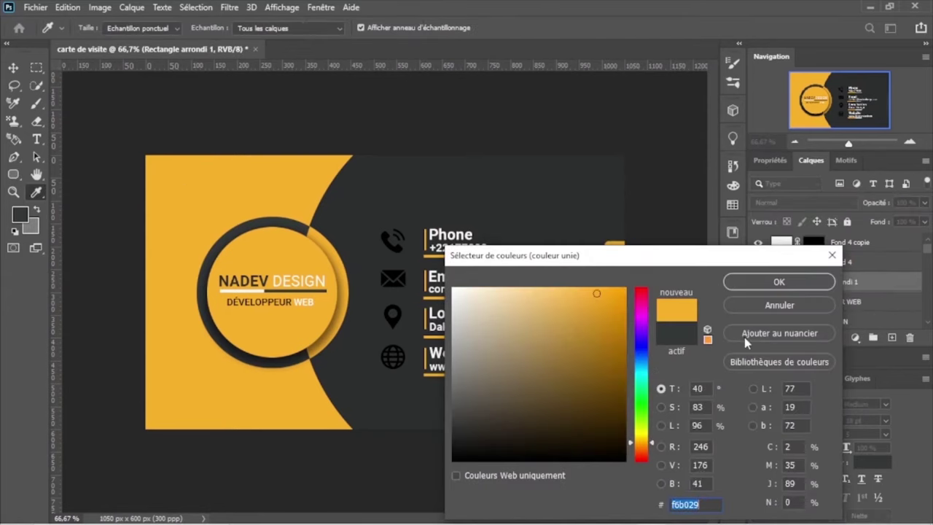
{"action": "left_click", "coordinate": [786, 283]}
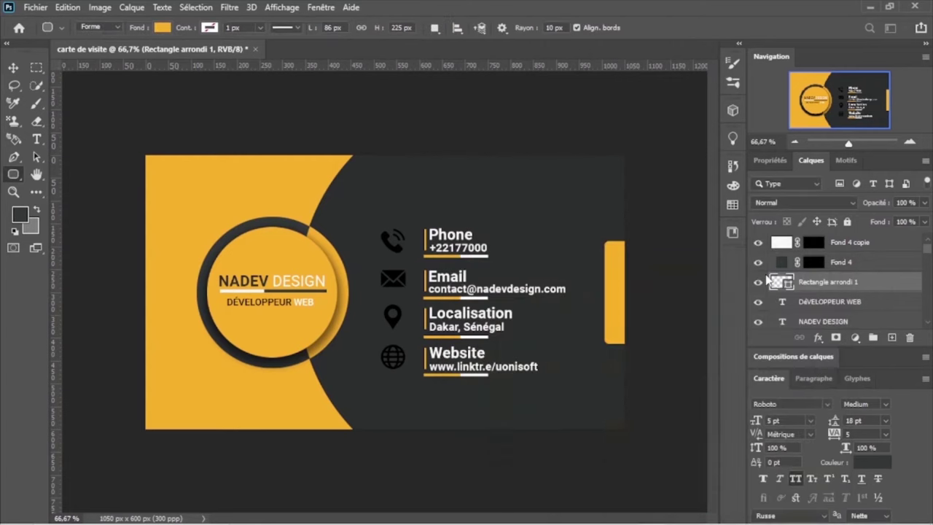
Nudge the yellow bar slightly lower, then draw a rectangle across the new blank canvas
{"action": "left_click", "coordinate": [16, 66]}
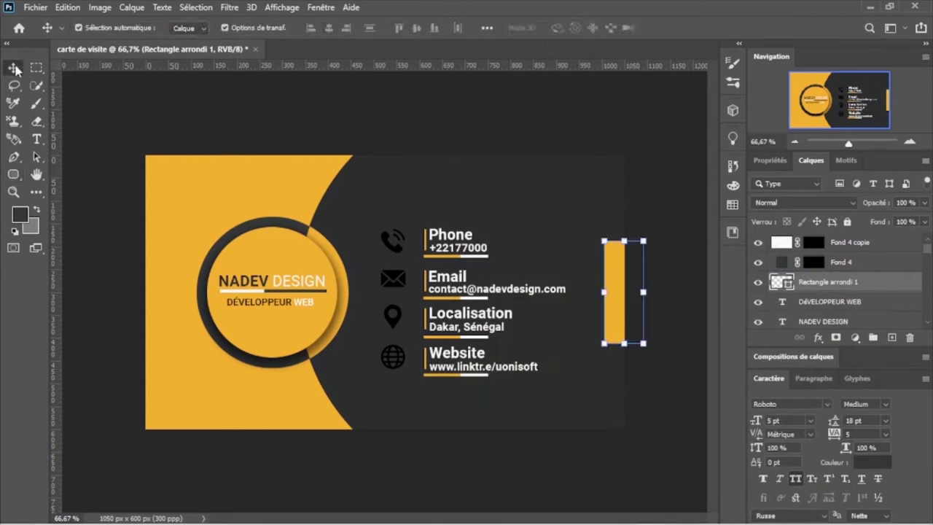
{"action": "left_click", "coordinate": [149, 97]}
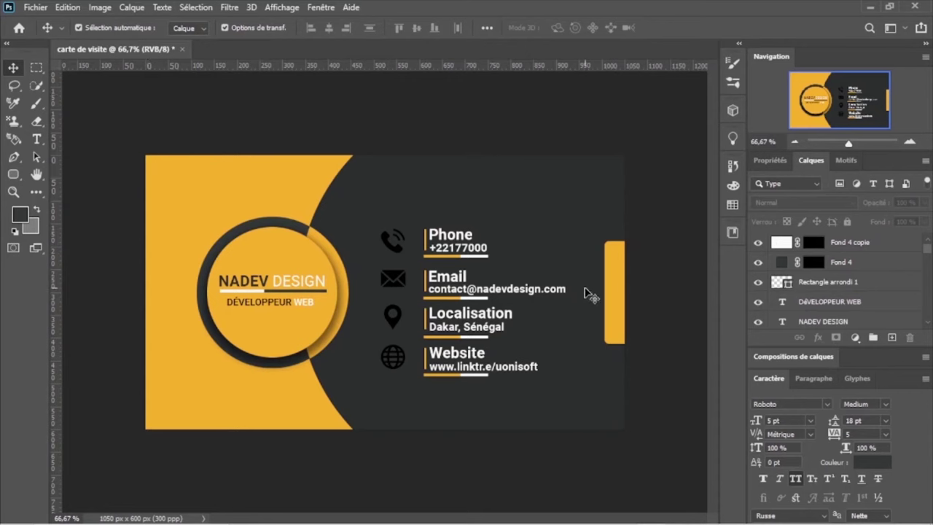
{"action": "left_click_drag", "start_coordinate": [611, 295], "coordinate": [610, 310]}
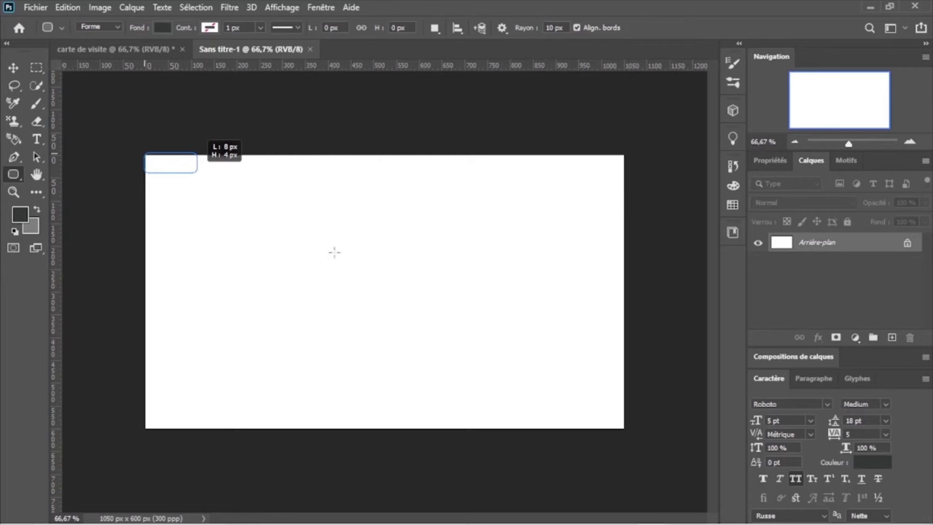
{"action": "mouse_move", "coordinate": [145, 154]}
{"action": "left_mouse_down"}
{"action": "mouse_move", "coordinate": [626, 459]}
{"action": "mouse_move", "coordinate": [634, 432]}
{"action": "left_mouse_up"}
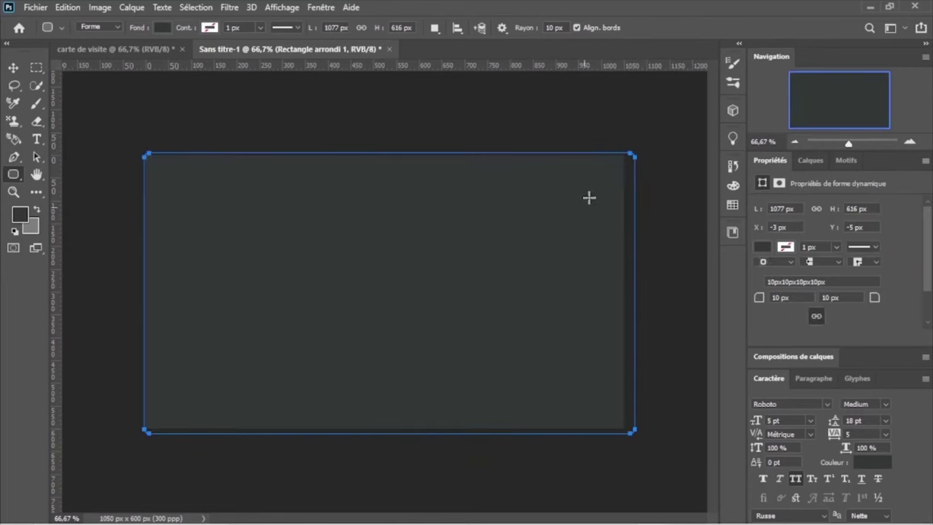
Open the charcoal rectangle's fill colour in Sans titre-1, then cancel without changes
{"action": "left_click", "coordinate": [809, 160]}
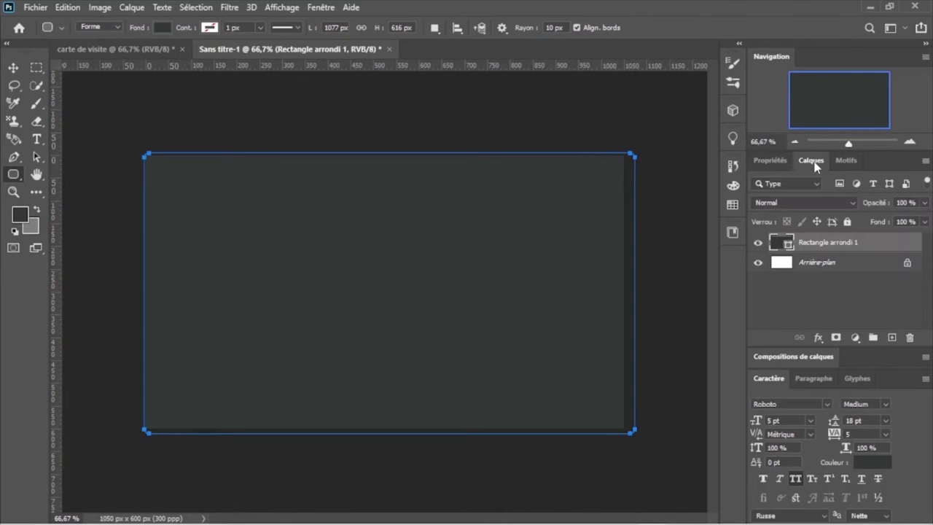
{"action": "key", "text": "v"}
{"action": "double_click", "coordinate": [787, 248]}
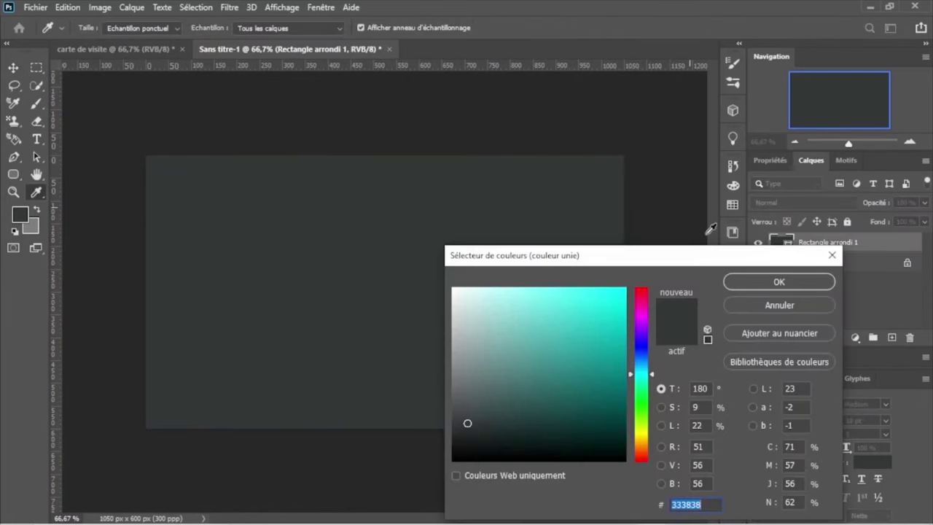
{"action": "left_click", "coordinate": [774, 308]}
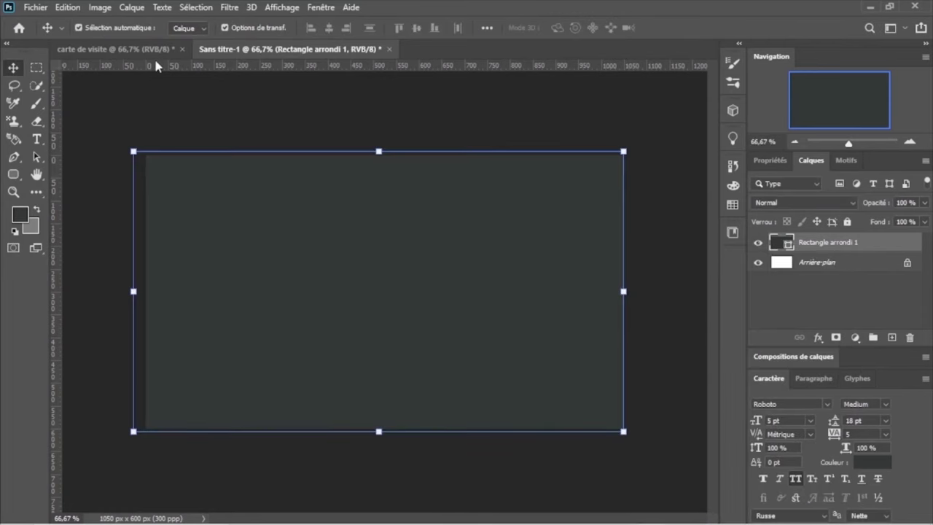
Check the yellow bar's fill hex in the business card, then reopen the rectangle's fill colour
{"action": "left_click", "coordinate": [134, 51]}
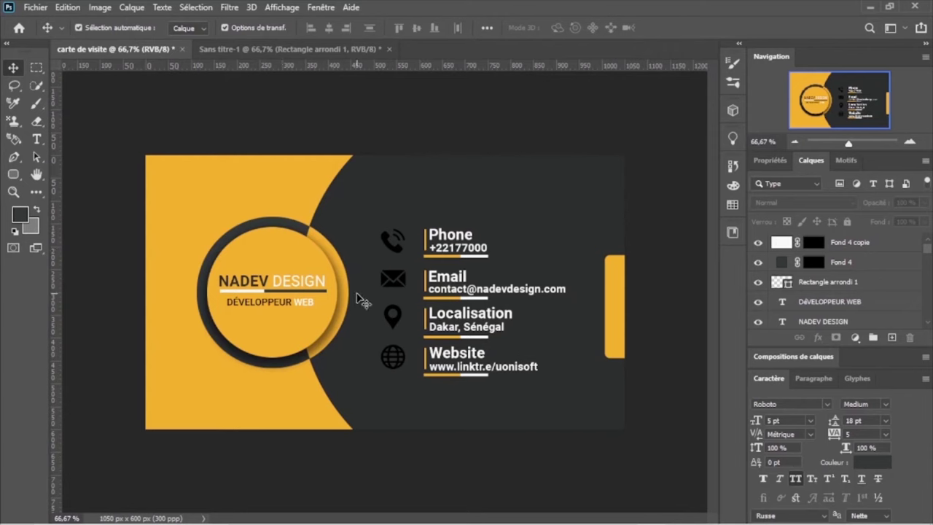
{"action": "left_click", "coordinate": [622, 300]}
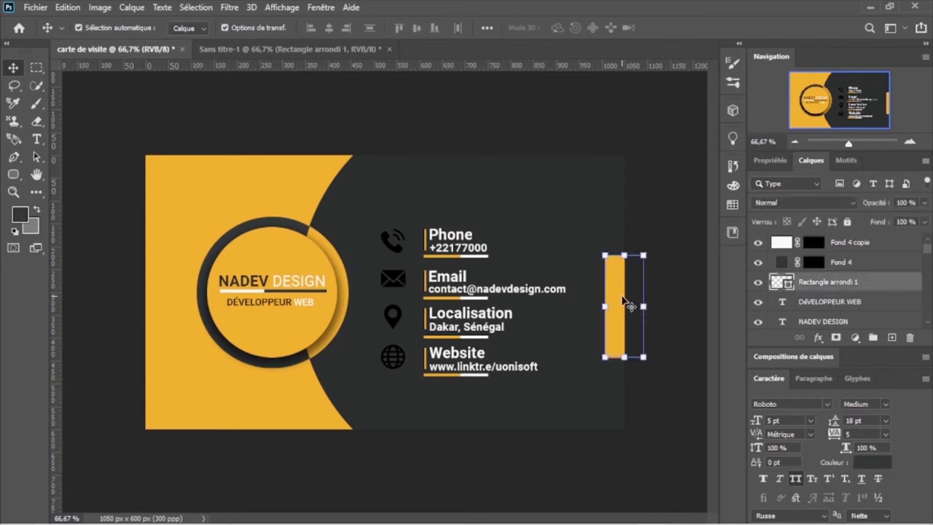
{"action": "double_click", "coordinate": [783, 282]}
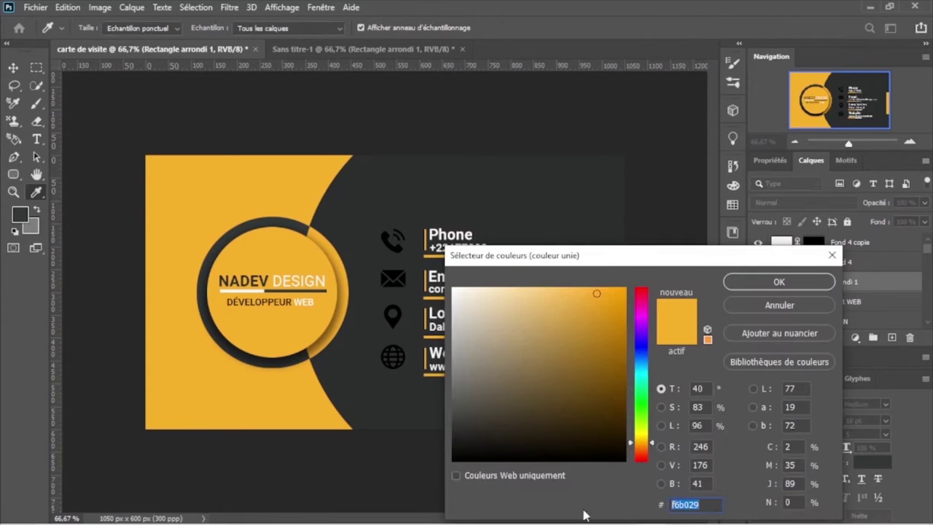
{"action": "left_click", "coordinate": [761, 305]}
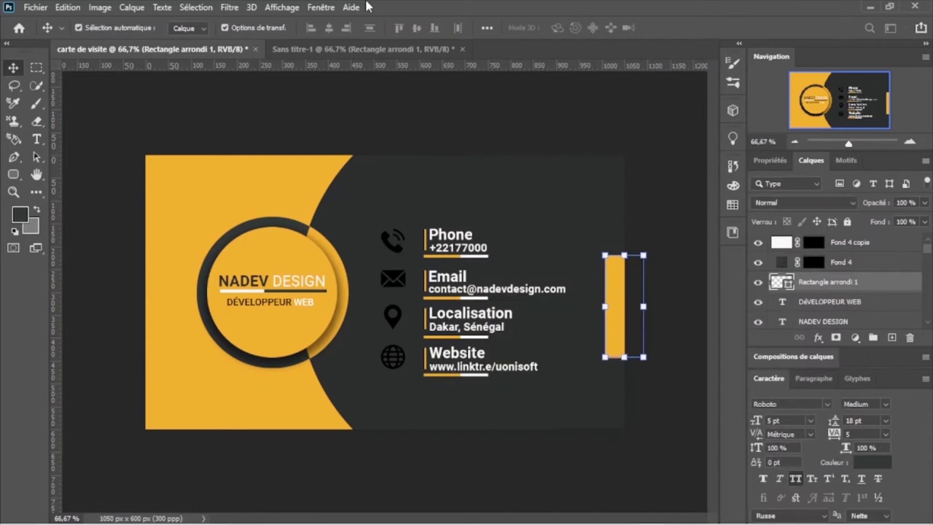
{"action": "left_click", "coordinate": [425, 50]}
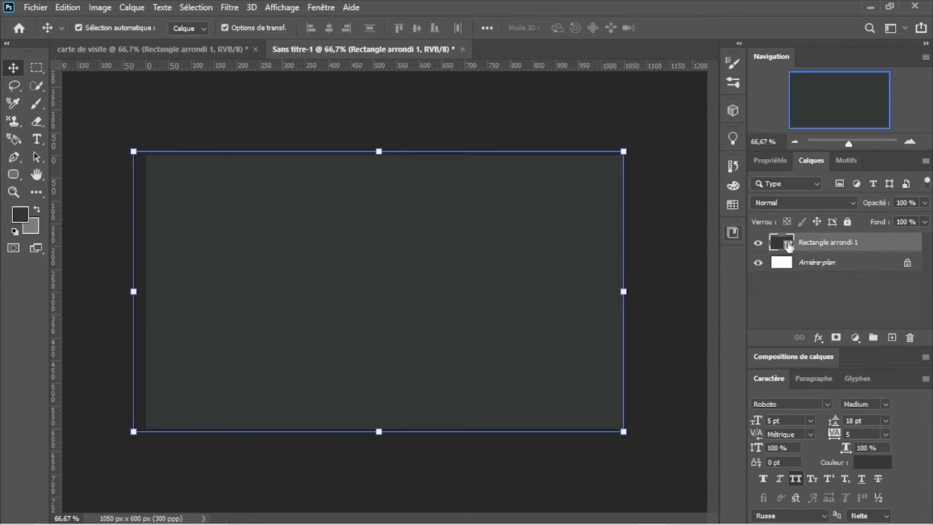
{"action": "double_click", "coordinate": [788, 244]}
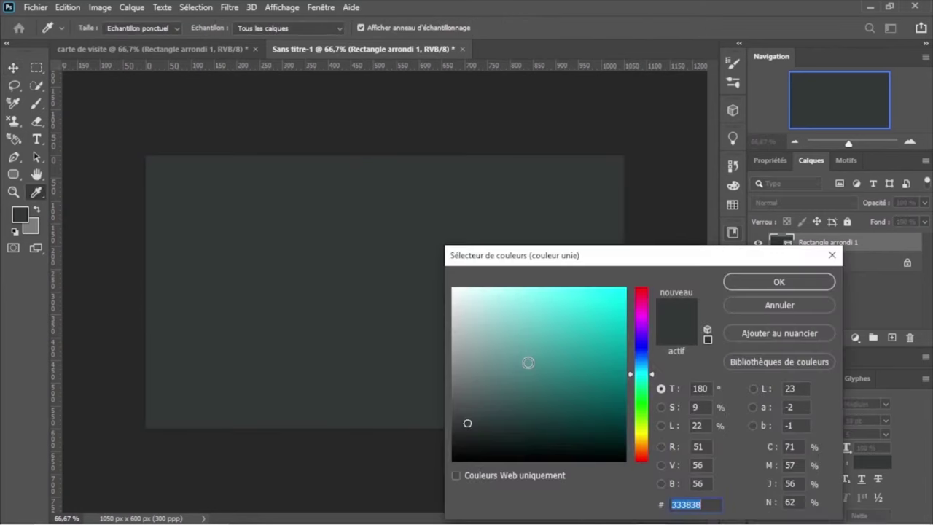
Fill the full-canvas rounded rectangle with the card's yellow
{"action": "type", "text": "f6b029"}
{"action": "key", "text": "Return"}
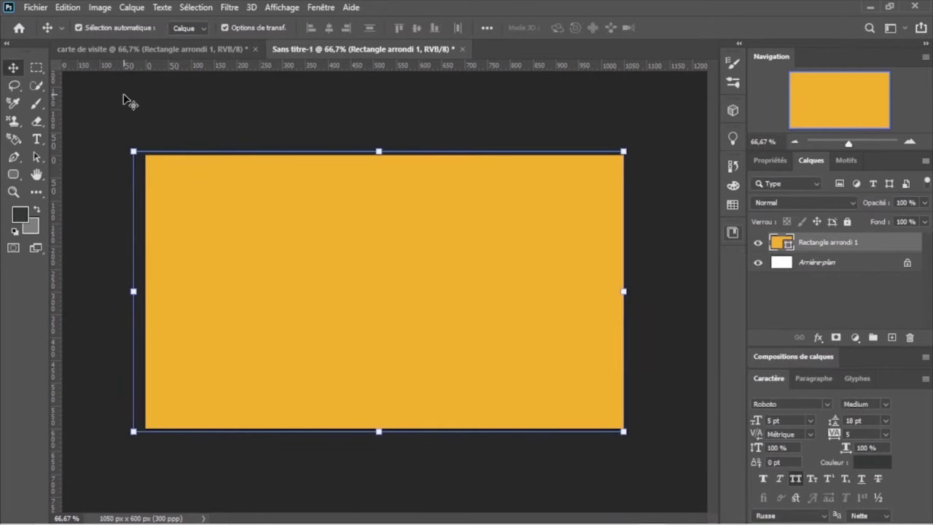
{"action": "left_click", "coordinate": [485, 120]}
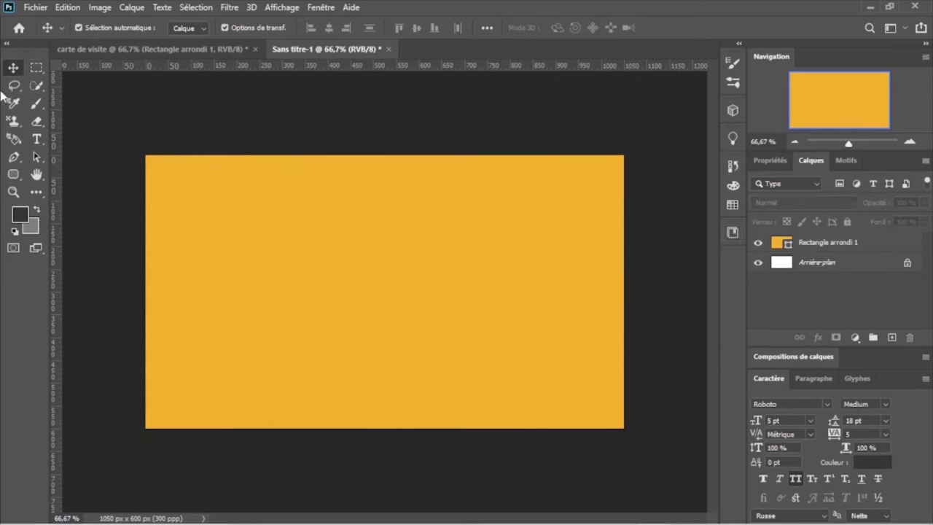
Create a 700×700 px charcoal circle with the Ellipse tool
{"action": "left_click", "coordinate": [13, 176]}
{"action": "right_click", "coordinate": [12, 177]}
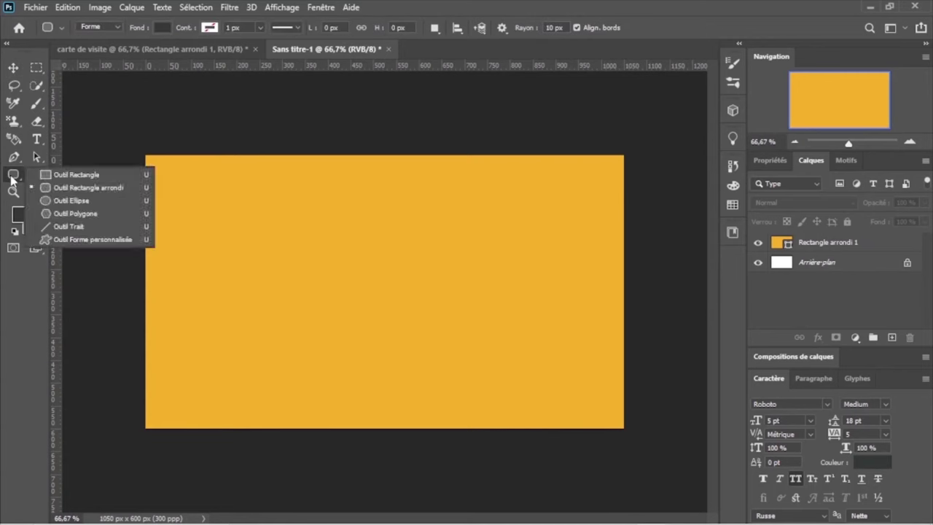
{"action": "left_click", "coordinate": [71, 200]}
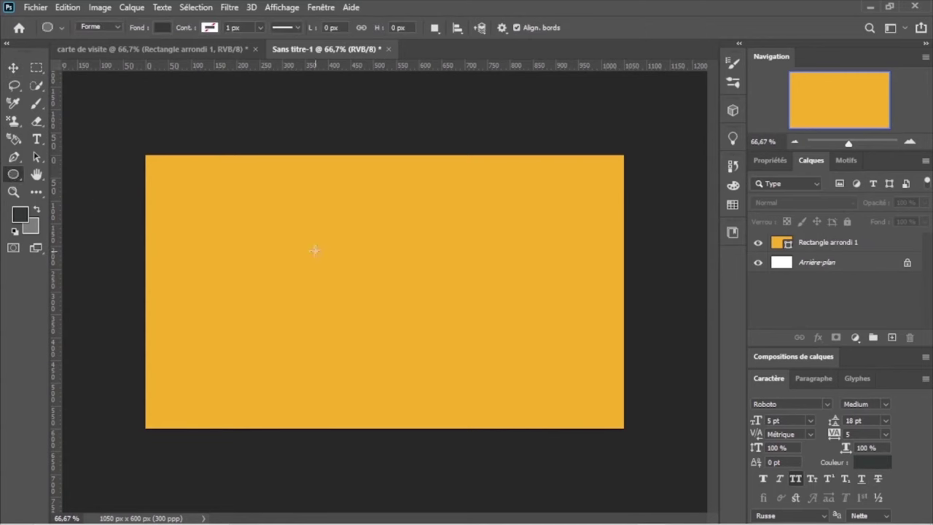
{"action": "left_click", "coordinate": [306, 279]}
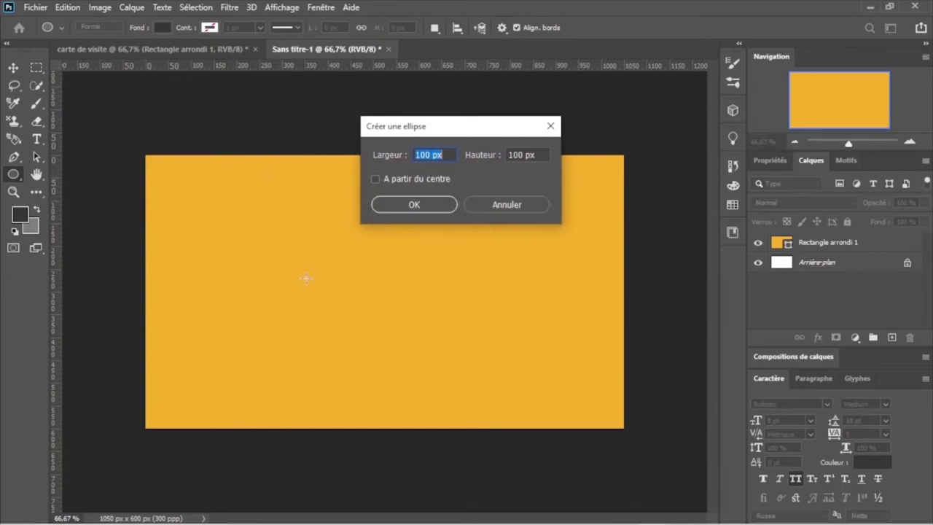
{"action": "type", "text": "700"}
{"action": "key", "text": "Tab"}
{"action": "type", "text": "7"}
{"action": "key", "text": "Return"}
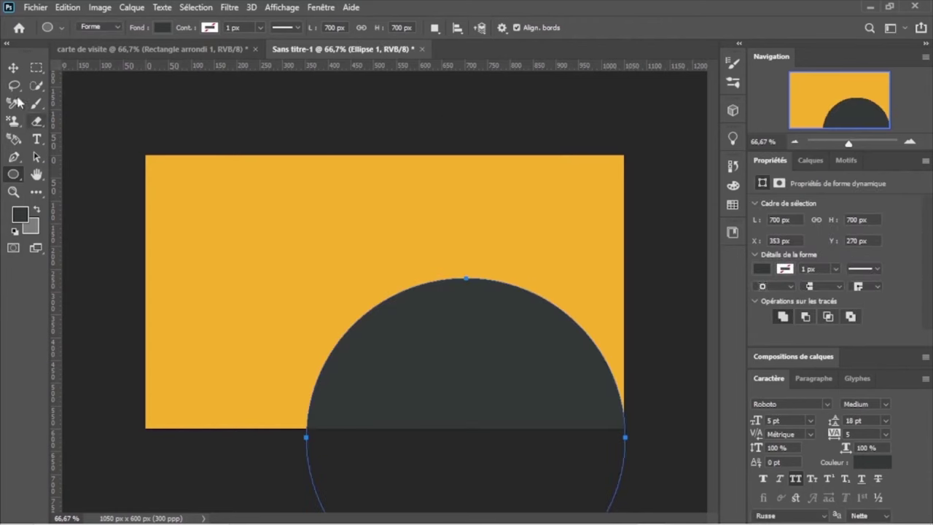
Move the charcoal circle up and left to cover the card's left side
{"action": "left_click", "coordinate": [13, 67]}
{"action": "mouse_move", "coordinate": [489, 350]}
{"action": "left_mouse_down"}
{"action": "mouse_move", "coordinate": [278, 207]}
{"action": "mouse_move", "coordinate": [324, 203]}
{"action": "left_mouse_up"}
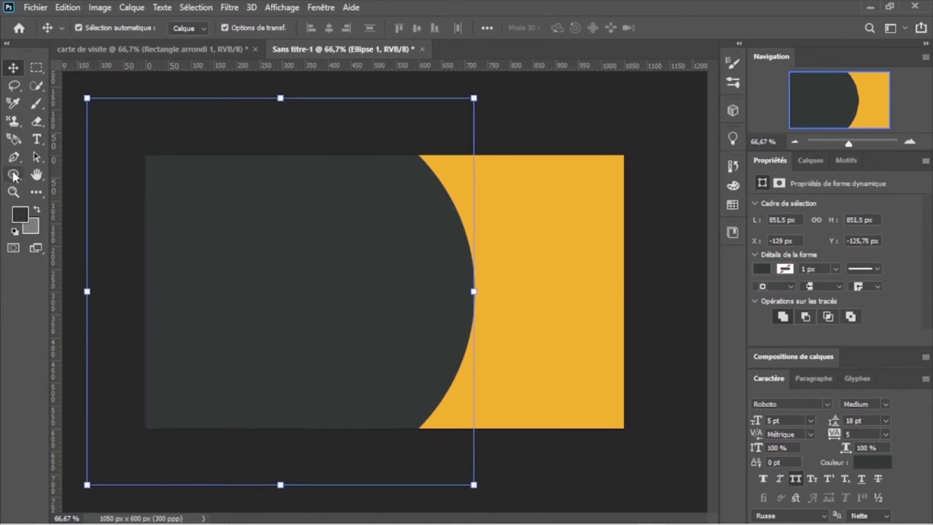
{"action": "left_click_drag", "start_coordinate": [13, 176], "coordinate": [78, 200]}
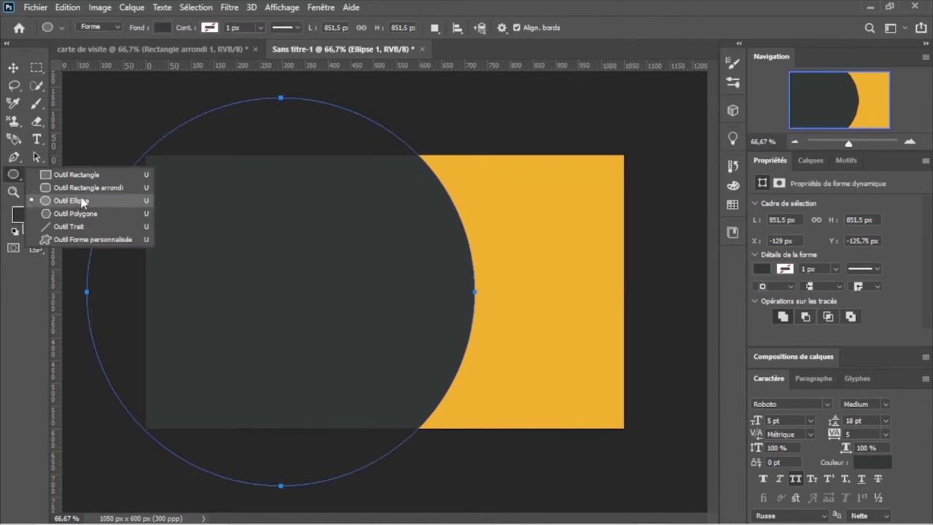
Create a 332×332 px circle and place it on the charcoal circle's curved edge
{"action": "left_click", "coordinate": [474, 261]}
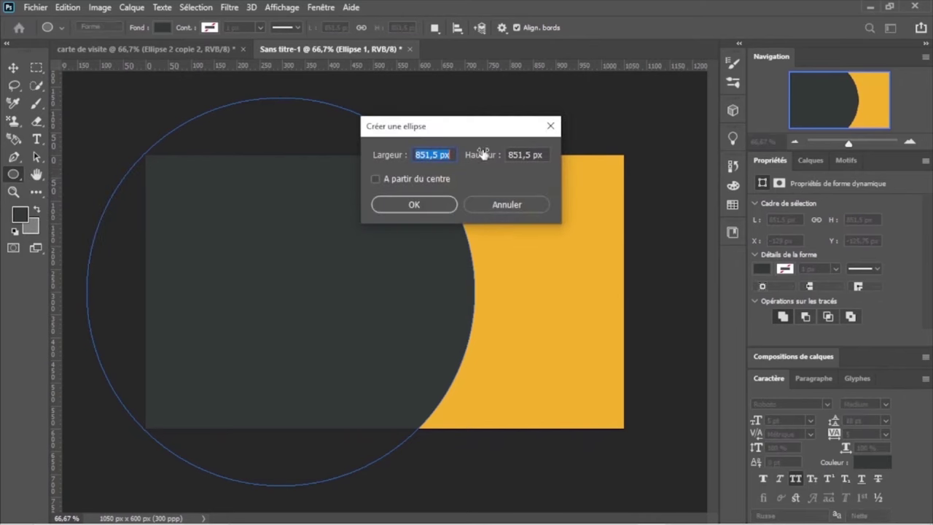
{"action": "type", "text": "332"}
{"action": "double_click", "coordinate": [541, 153]}
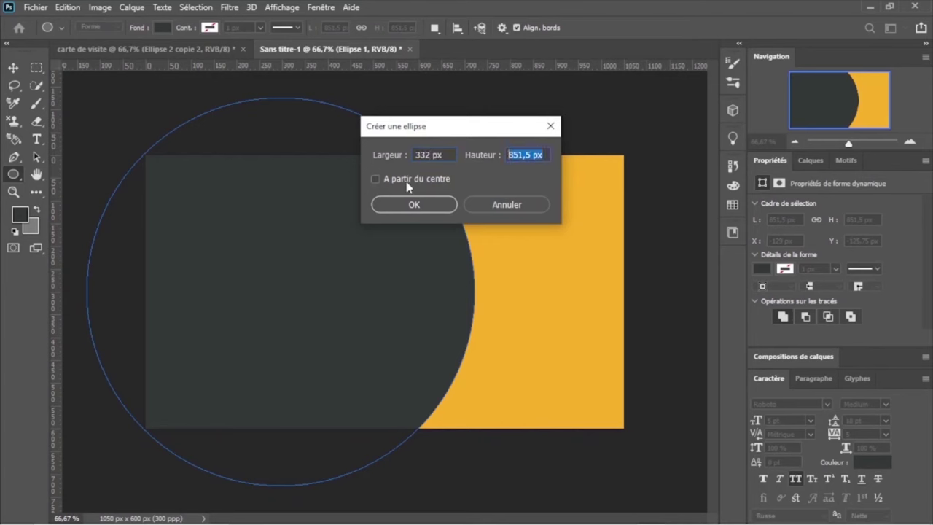
{"action": "type", "text": "332"}
{"action": "key", "text": "Return"}
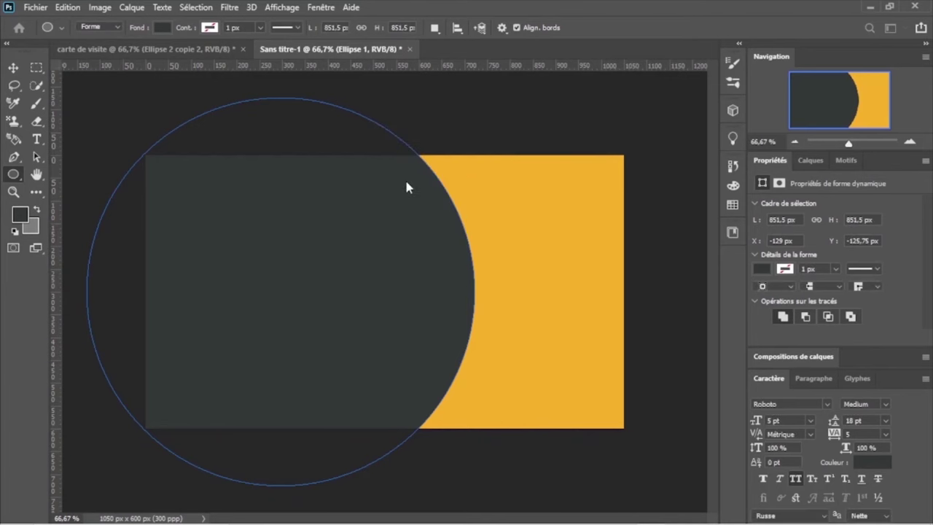
{"action": "left_click", "coordinate": [13, 67]}
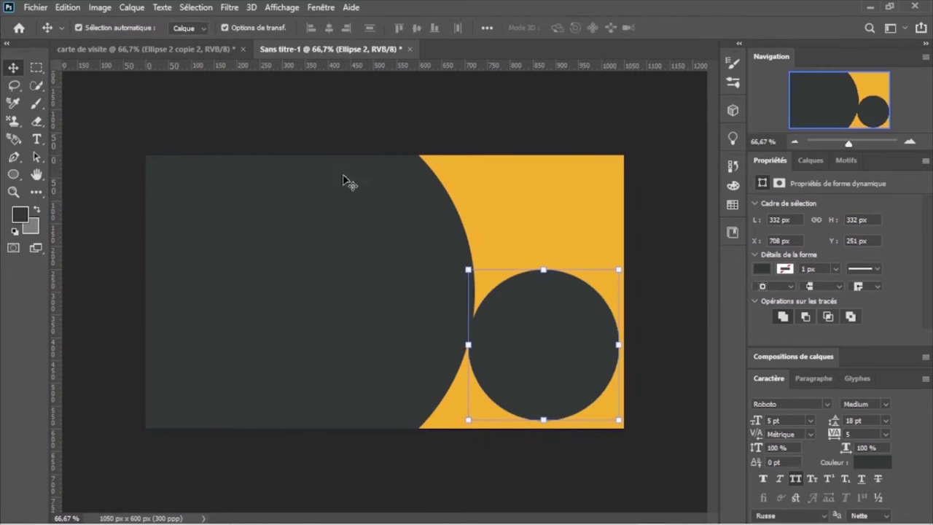
{"action": "left_click_drag", "start_coordinate": [545, 320], "coordinate": [522, 273]}
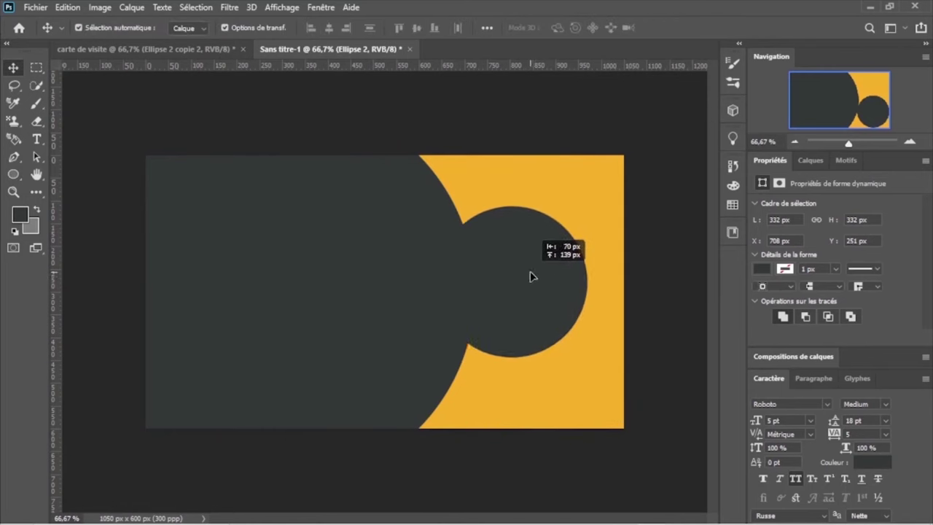
{"action": "left_click_drag", "start_coordinate": [521, 273], "coordinate": [527, 277]}
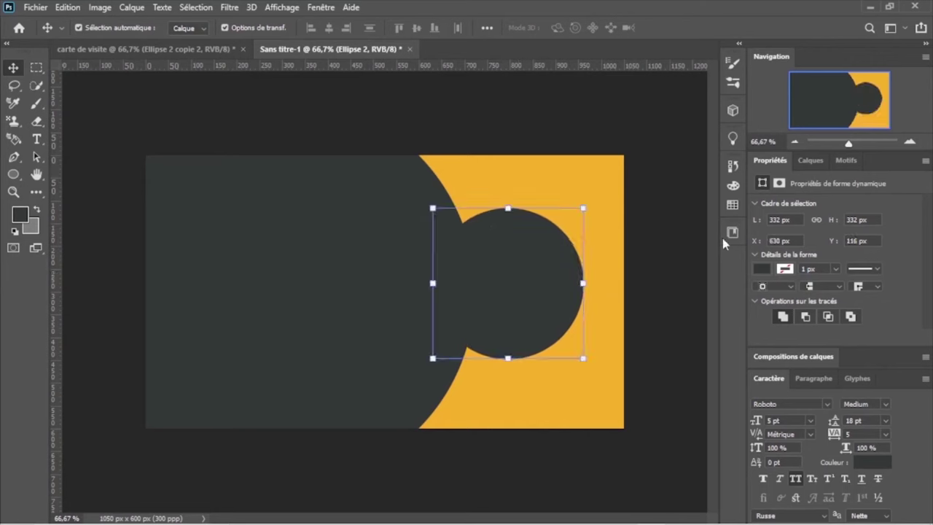
Refill Ellipse 2 with the card's yellow sampled by eyedropper
{"action": "left_click", "coordinate": [809, 160]}
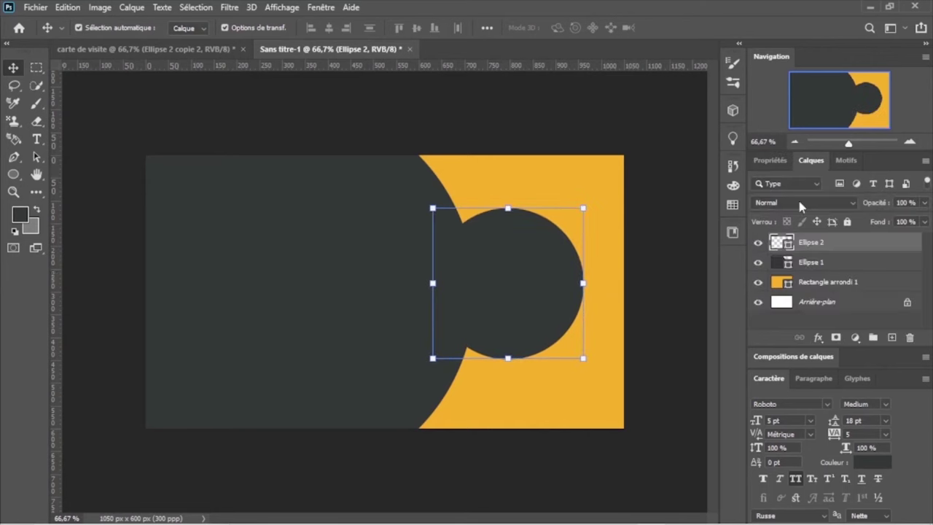
{"action": "double_click", "coordinate": [788, 246]}
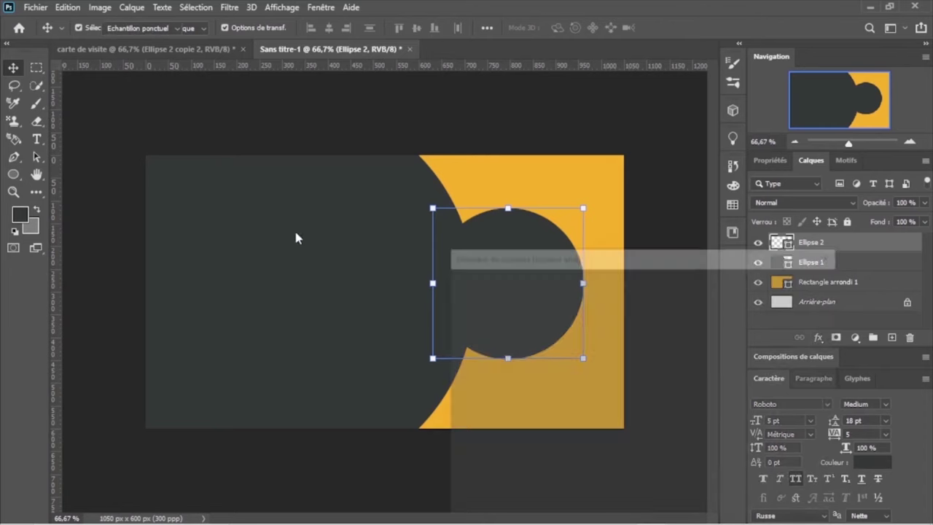
{"action": "left_click", "coordinate": [584, 163]}
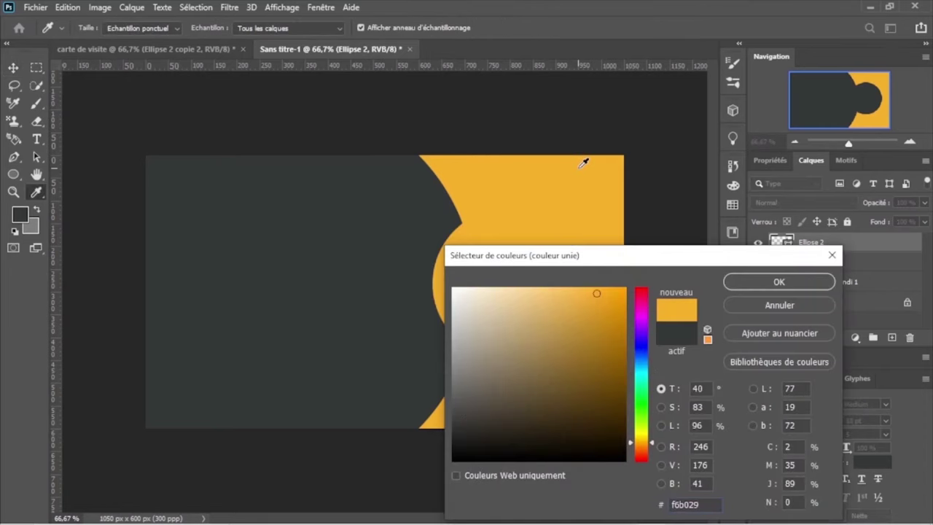
{"action": "left_click", "coordinate": [782, 283]}
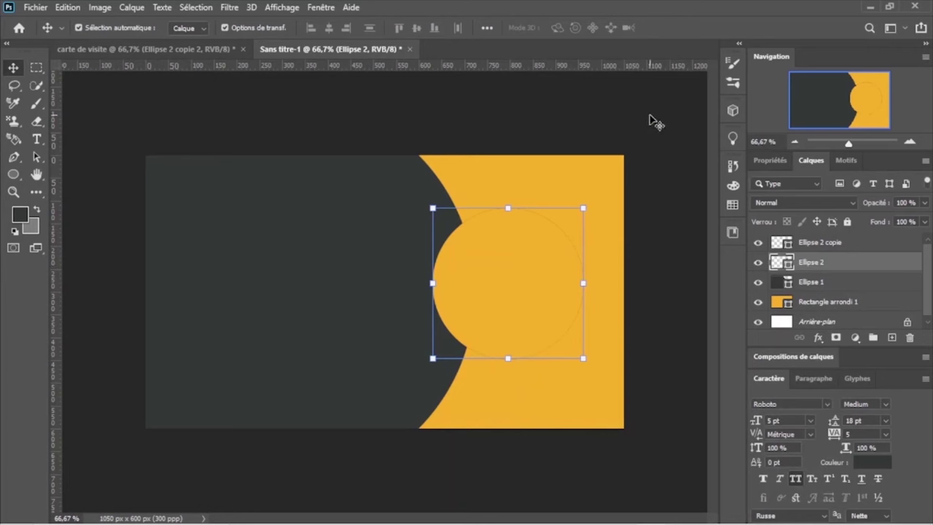
Scale Ellipse 2 copie to about 87%, centre it, and commit the transform
{"action": "left_click", "coordinate": [651, 122]}
{"action": "left_click", "coordinate": [787, 247]}
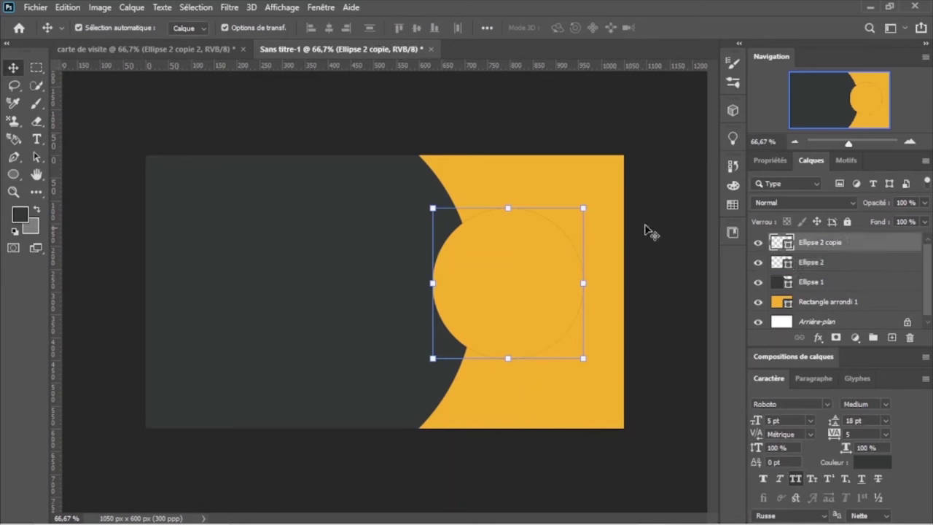
{"action": "mouse_move", "coordinate": [582, 283]}
{"action": "left_mouse_down"}
{"action": "mouse_move", "coordinate": [534, 291]}
{"action": "mouse_move", "coordinate": [570, 284]}
{"action": "left_mouse_up"}
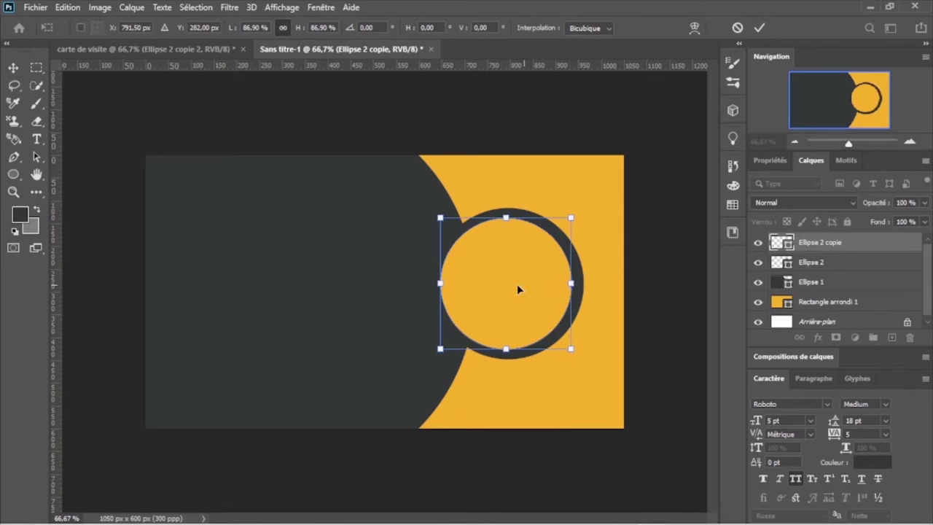
{"action": "left_click_drag", "start_coordinate": [510, 289], "coordinate": [513, 280]}
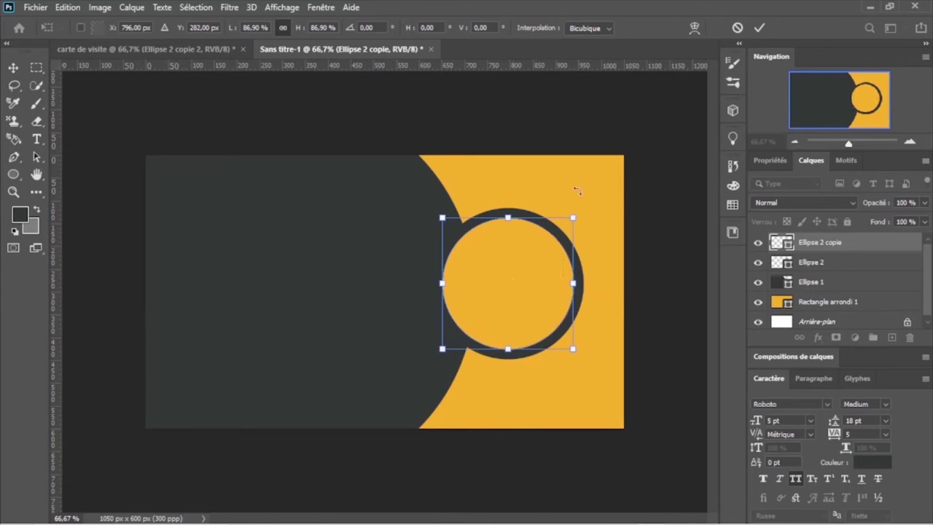
{"action": "left_click", "coordinate": [759, 29]}
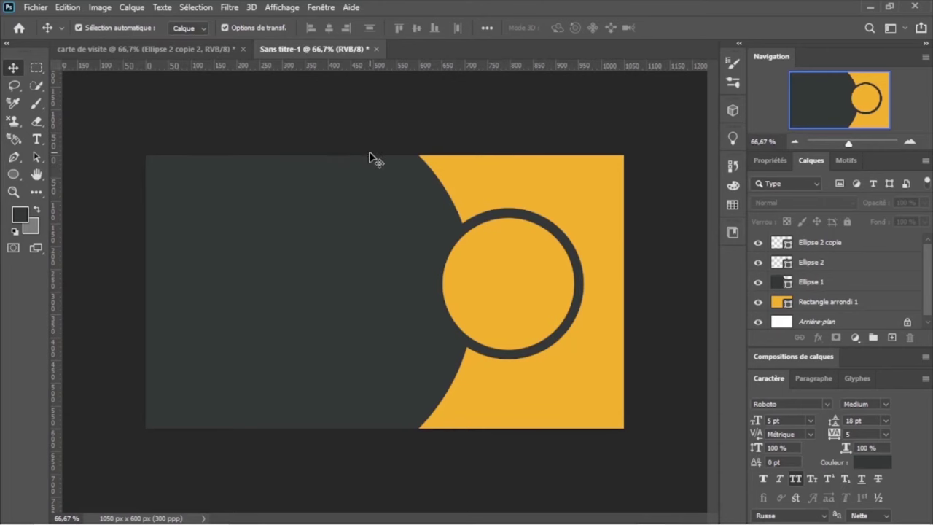
Copy the shadowed yellow circle from carte de visite into Sans titre-1, undoing an accidental rectangle move
{"action": "left_click", "coordinate": [219, 50]}
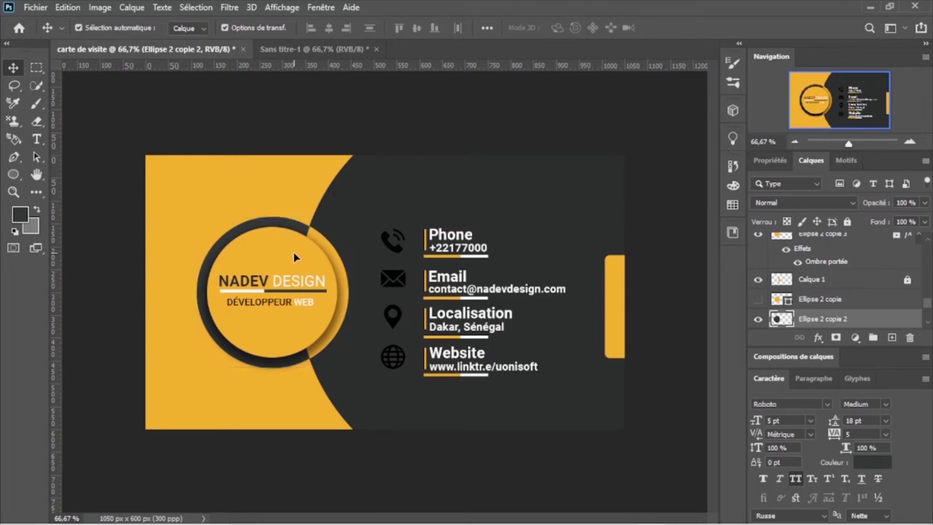
{"action": "left_click", "coordinate": [811, 330]}
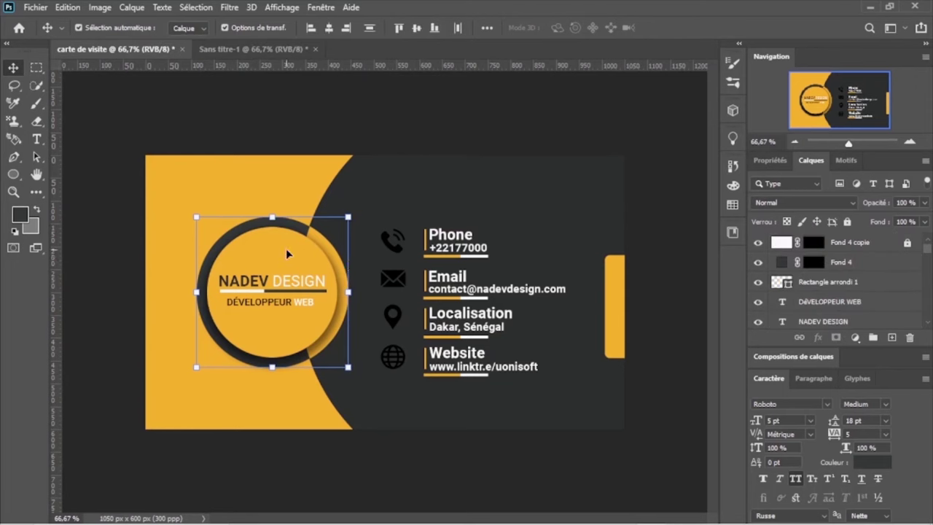
{"action": "left_click_drag", "start_coordinate": [286, 248], "coordinate": [285, 57]}
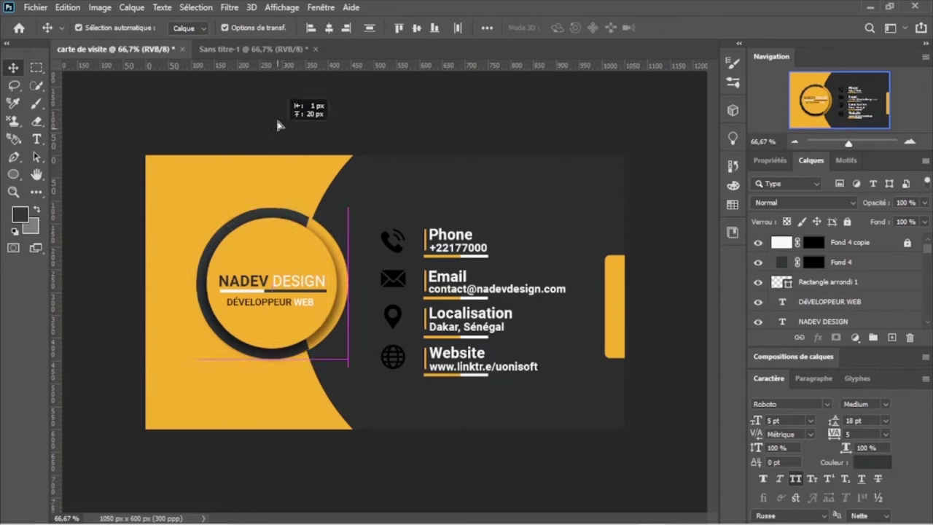
{"action": "left_click", "coordinate": [275, 48]}
{"action": "key", "text": "ctrl+v"}
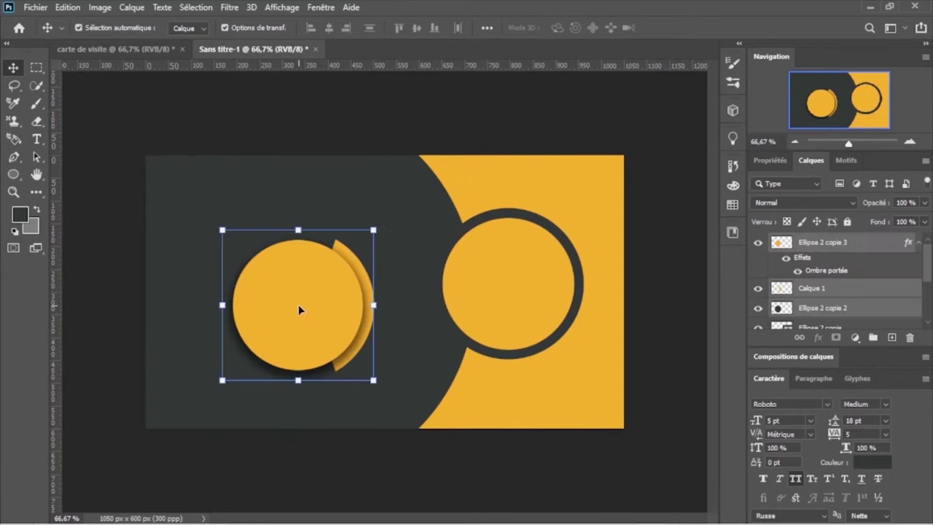
{"action": "left_click_drag", "start_coordinate": [527, 181], "coordinate": [516, 333]}
{"action": "key", "text": "ctrl+z"}
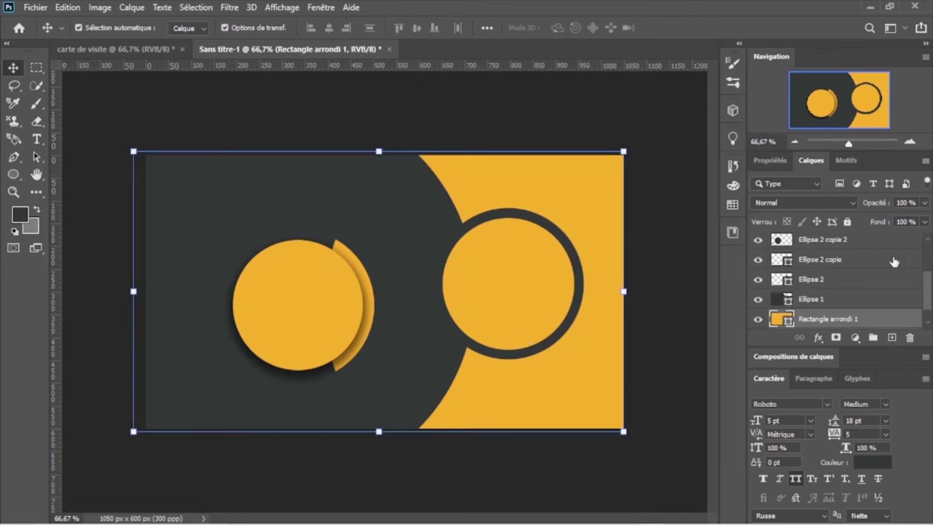
Lock the Rectangle arrondi 1 and Ellipse 1 layers
{"action": "left_click", "coordinate": [684, 177]}
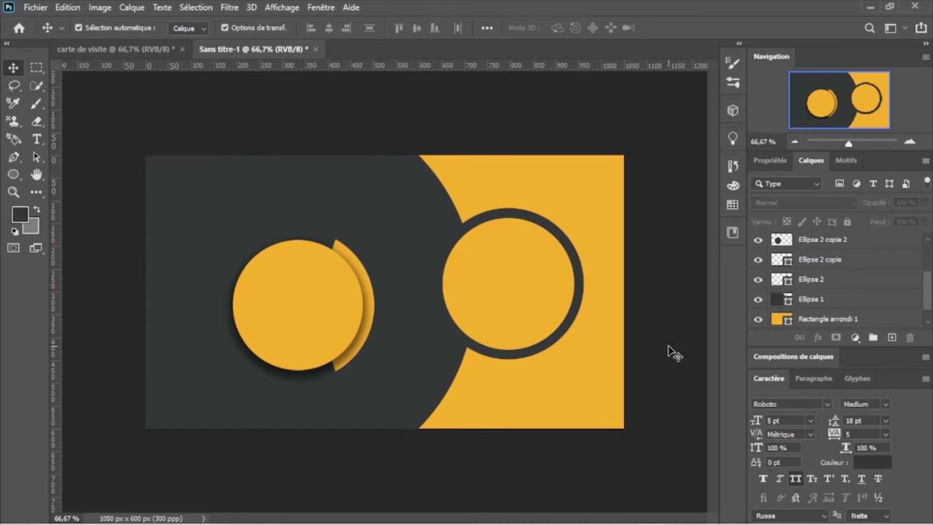
{"action": "left_click", "coordinate": [829, 320]}
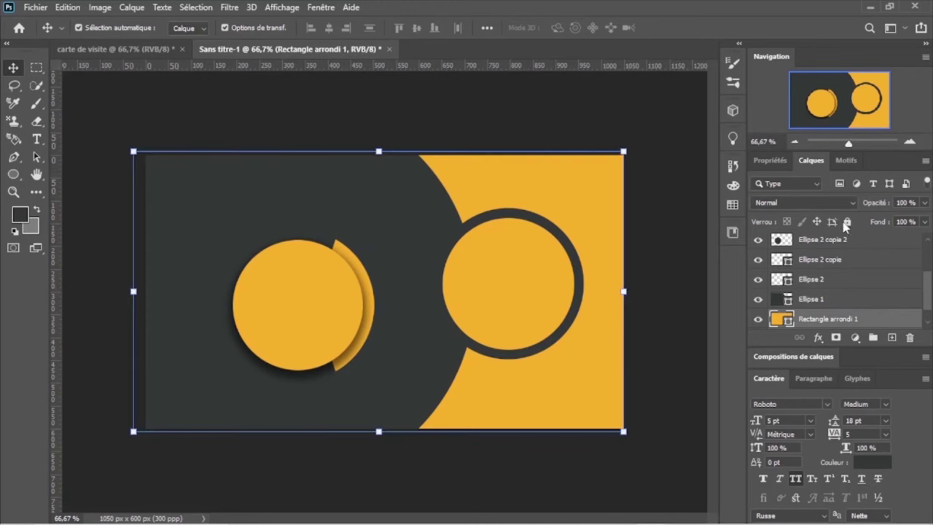
{"action": "left_click", "coordinate": [846, 222]}
{"action": "left_click", "coordinate": [368, 171]}
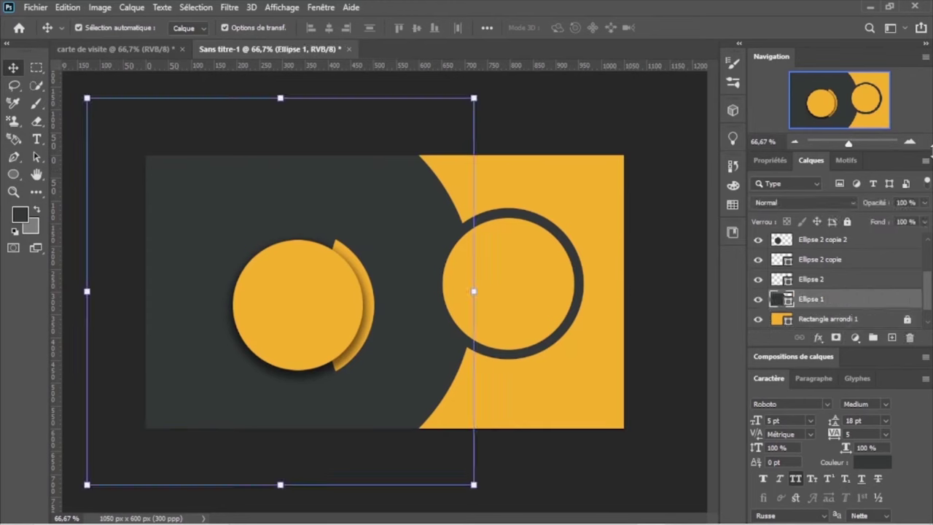
{"action": "left_click", "coordinate": [846, 222]}
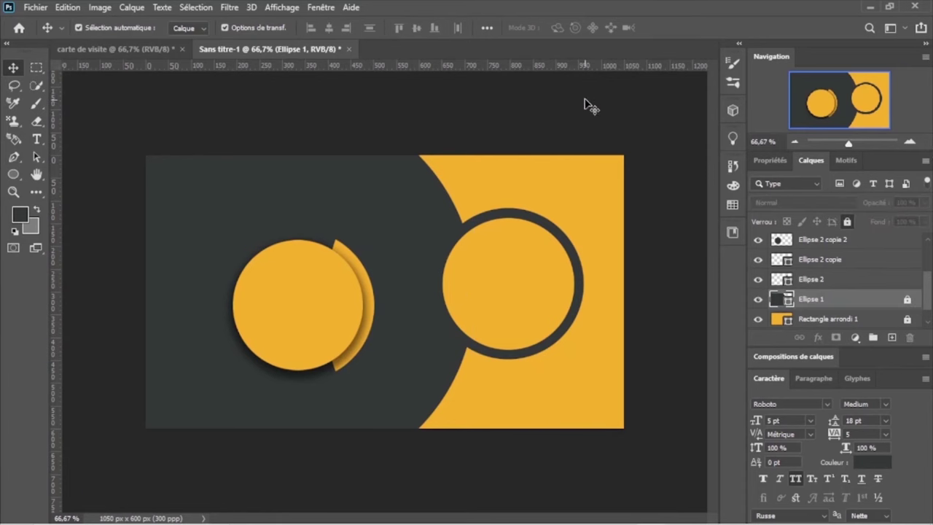
Delete the Ellipse 2 and Ellipse 2 copie layers and select the shadowed circle
{"action": "left_click", "coordinate": [500, 212]}
{"action": "left_click", "coordinate": [501, 317], "text": "shift"}
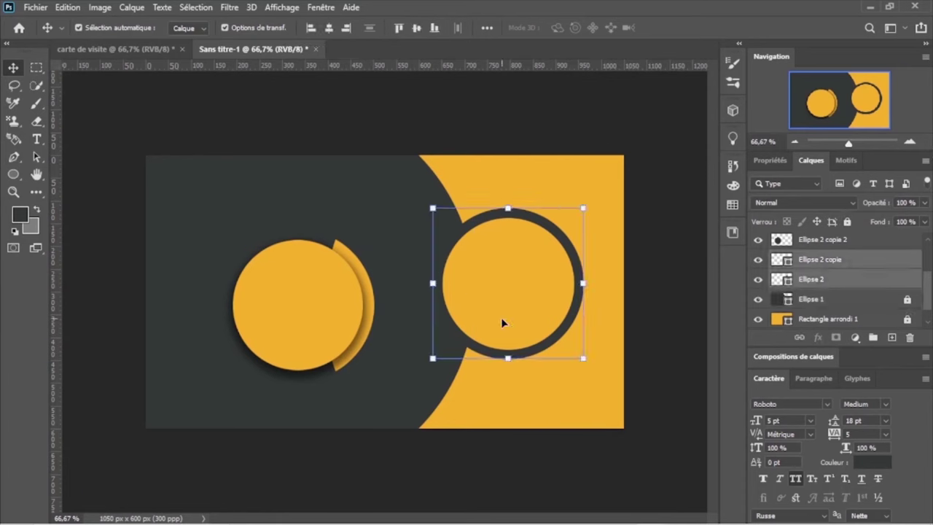
{"action": "key", "text": "Delete"}
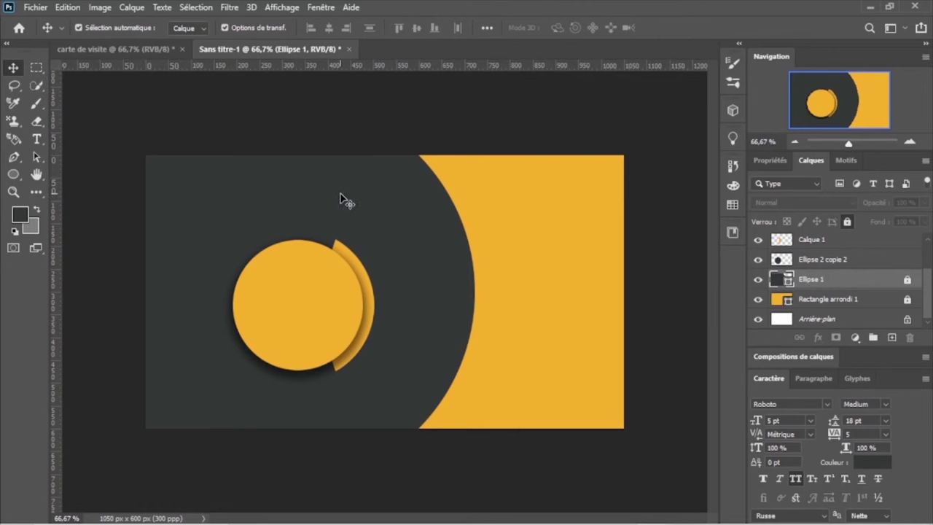
{"action": "mouse_move", "coordinate": [340, 194]}
{"action": "left_mouse_down"}
{"action": "mouse_move", "coordinate": [329, 376]}
{"action": "mouse_move", "coordinate": [314, 376]}
{"action": "left_mouse_up"}
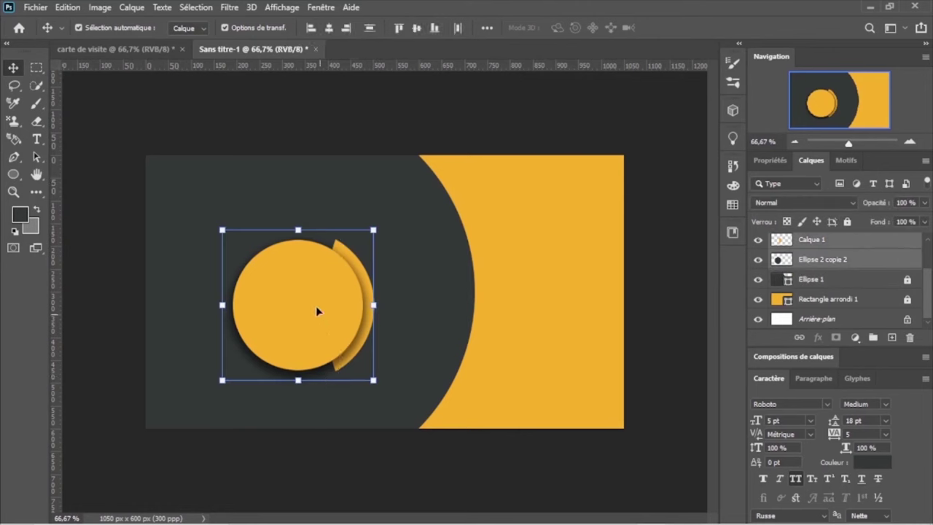
Rotate the shadowed circle about 180°, align it to the card's horizontal centre, and commit
{"action": "left_click_drag", "start_coordinate": [382, 302], "coordinate": [487, 296]}
{"action": "left_click_drag", "start_coordinate": [389, 210], "coordinate": [548, 372]}
{"action": "mouse_move", "coordinate": [494, 66]}
{"action": "left_mouse_down"}
{"action": "mouse_move", "coordinate": [500, 217]}
{"action": "mouse_move", "coordinate": [499, 66]}
{"action": "left_mouse_up"}
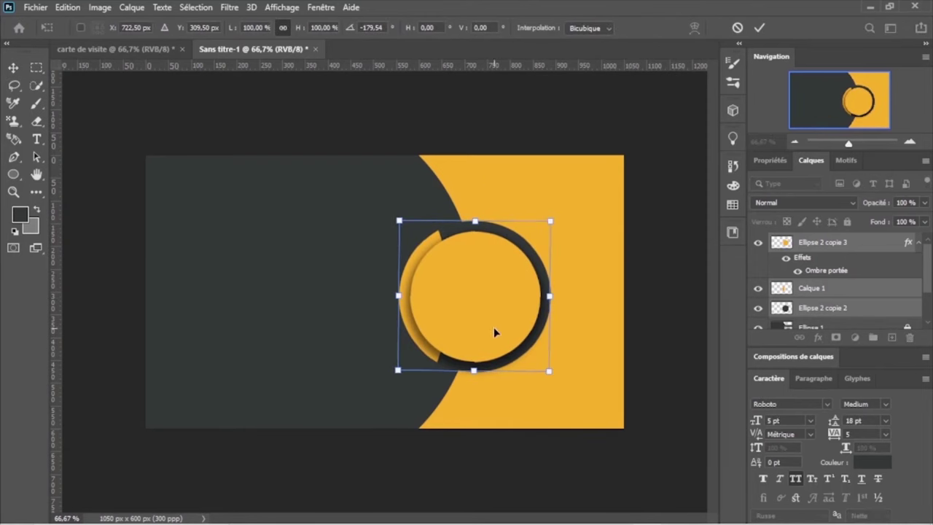
{"action": "left_click_drag", "start_coordinate": [493, 329], "coordinate": [523, 336]}
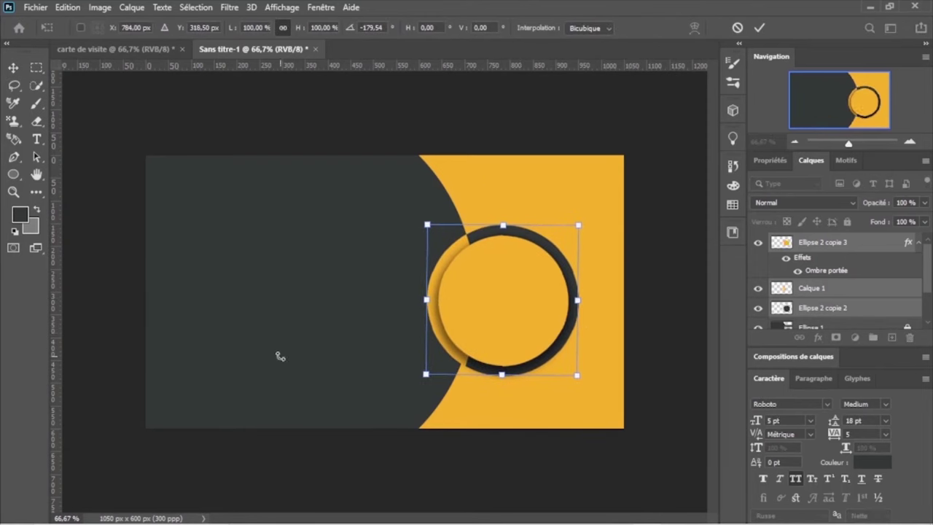
{"action": "left_click_drag", "start_coordinate": [512, 286], "coordinate": [517, 314]}
{"action": "left_click_drag", "start_coordinate": [408, 199], "coordinate": [409, 203]}
{"action": "key", "text": "ctrl+plus"}
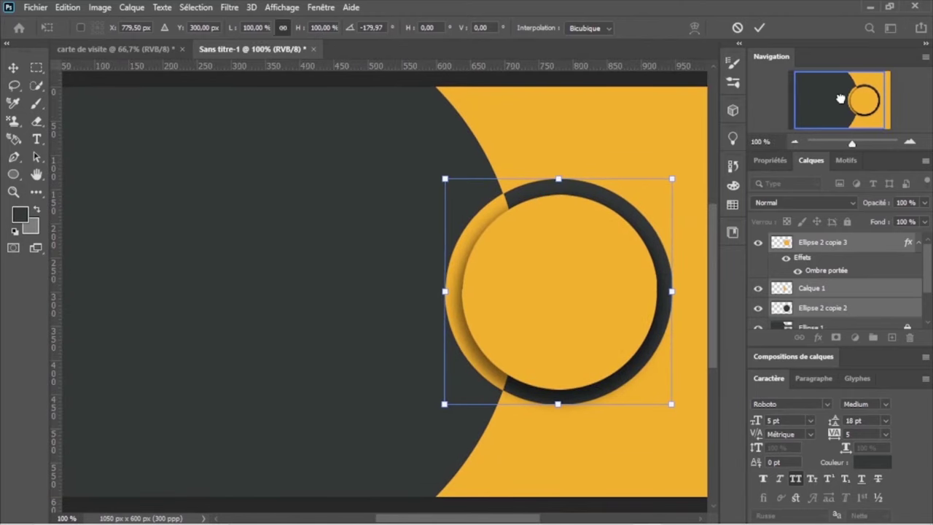
{"action": "left_click_drag", "start_coordinate": [847, 99], "coordinate": [849, 108]}
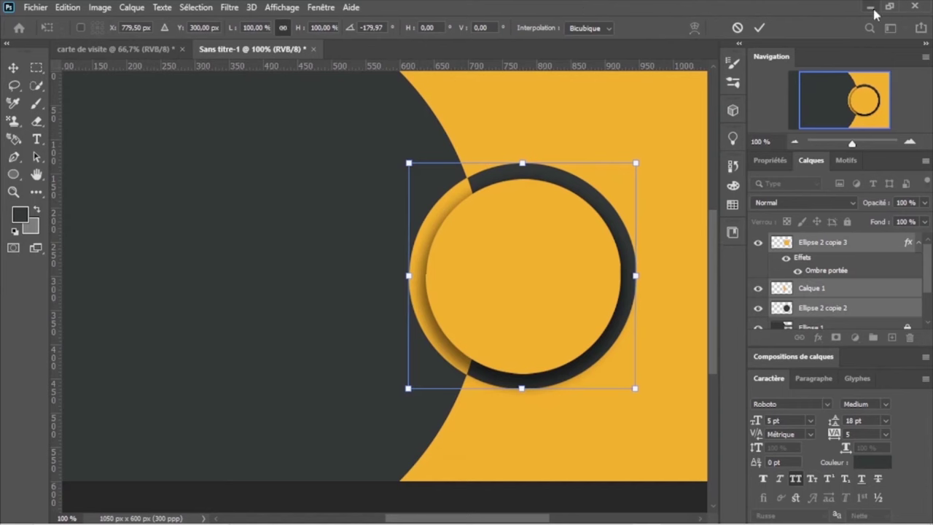
{"action": "left_click", "coordinate": [759, 30]}
Drag IMG-20230830-WA0001 from the tutoriel folder into the Photoshop card
{"action": "left_click", "coordinate": [870, 6]}
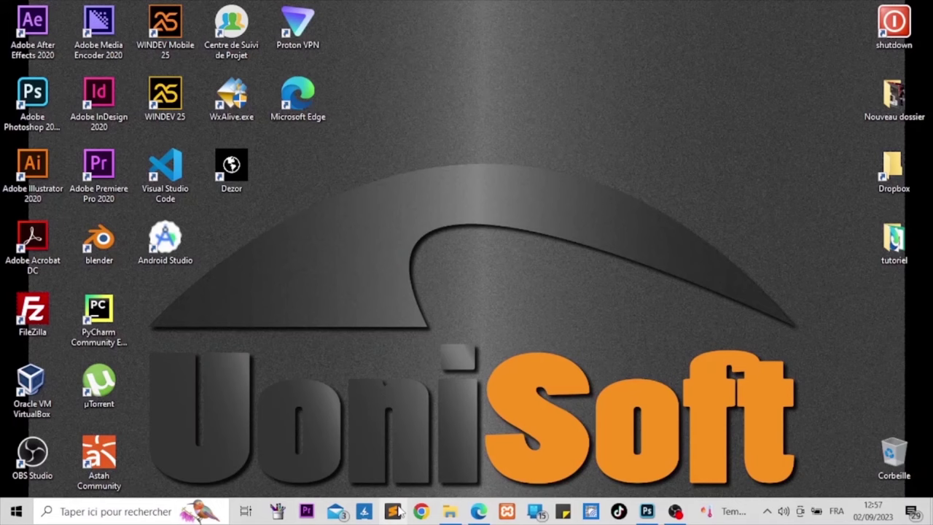
{"action": "left_click", "coordinate": [451, 512]}
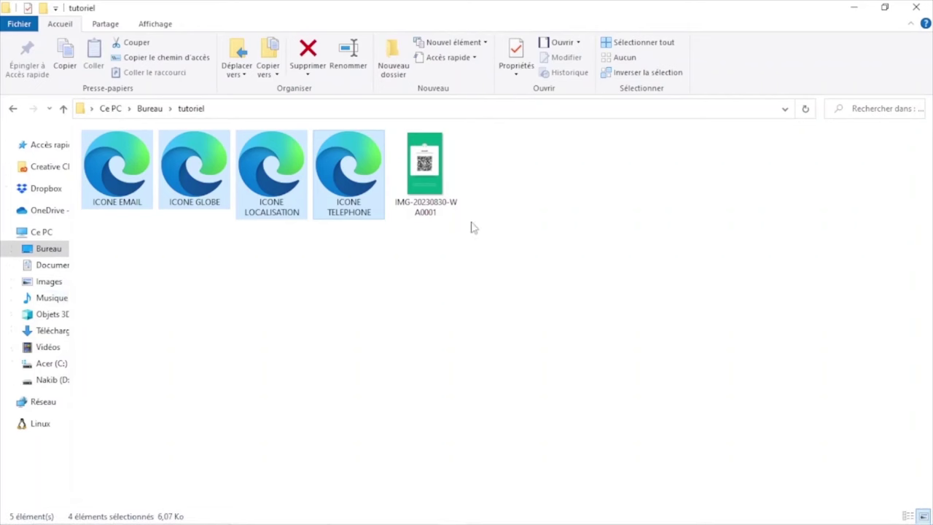
{"action": "mouse_move", "coordinate": [451, 212]}
{"action": "left_mouse_down"}
{"action": "mouse_move", "coordinate": [789, 477]}
{"action": "mouse_move", "coordinate": [579, 518]}
{"action": "mouse_move", "coordinate": [648, 522]}
{"action": "mouse_move", "coordinate": [644, 506]}
{"action": "left_mouse_up"}
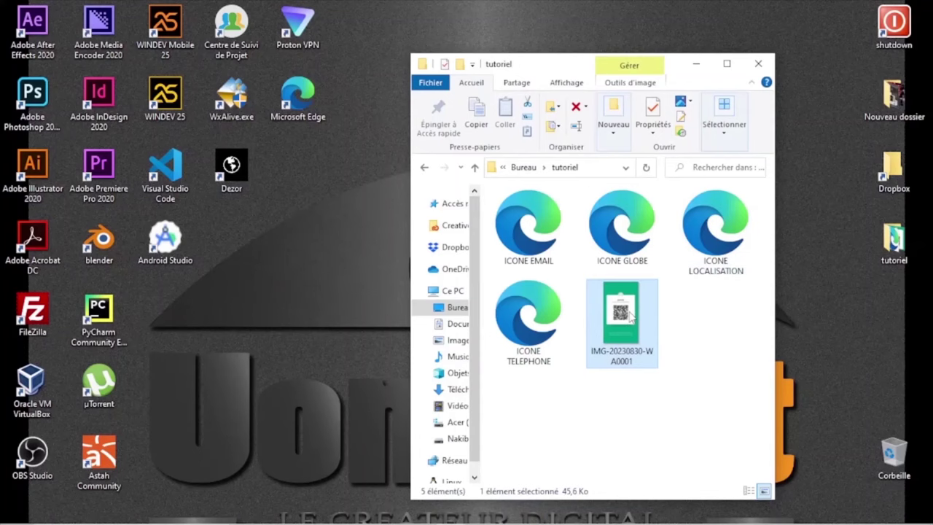
{"action": "mouse_move", "coordinate": [631, 315]}
{"action": "left_mouse_down"}
{"action": "mouse_move", "coordinate": [647, 516]}
{"action": "mouse_move", "coordinate": [230, 277]}
{"action": "left_mouse_up"}
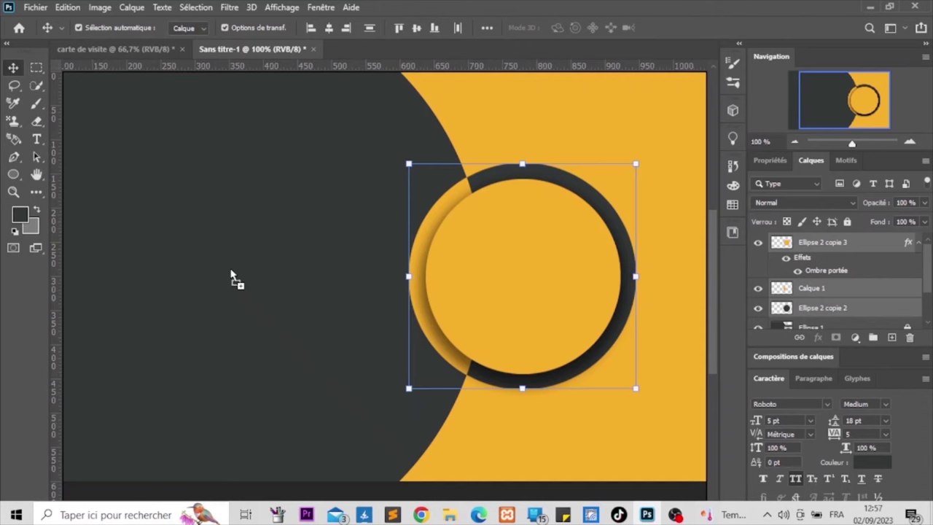
Drop the QR screenshot onto the card, shift it left, and commit the placement
{"action": "left_click_drag", "start_coordinate": [230, 277], "coordinate": [227, 272]}
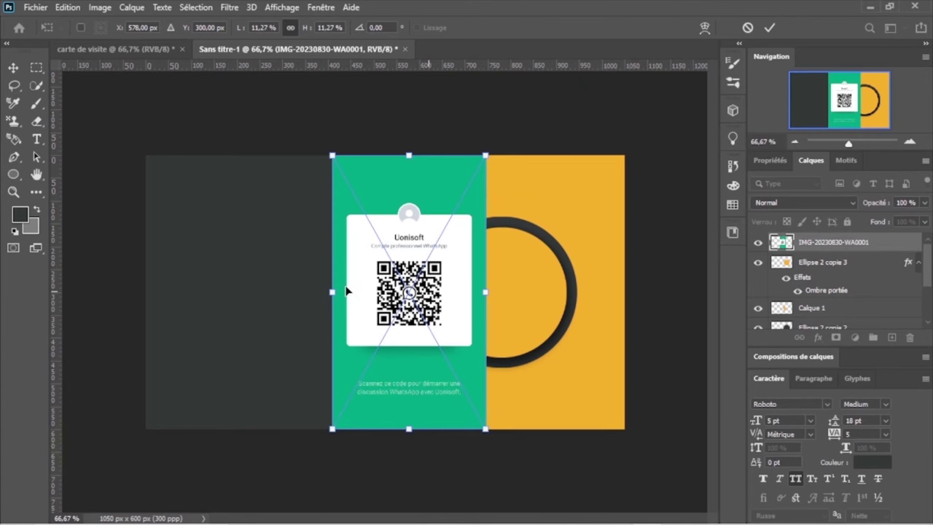
{"action": "left_click_drag", "start_coordinate": [346, 291], "coordinate": [207, 291]}
{"action": "key", "text": "Return"}
Rasterize the screenshot layer and cut the QR code into its own layer
{"action": "right_click", "coordinate": [814, 247]}
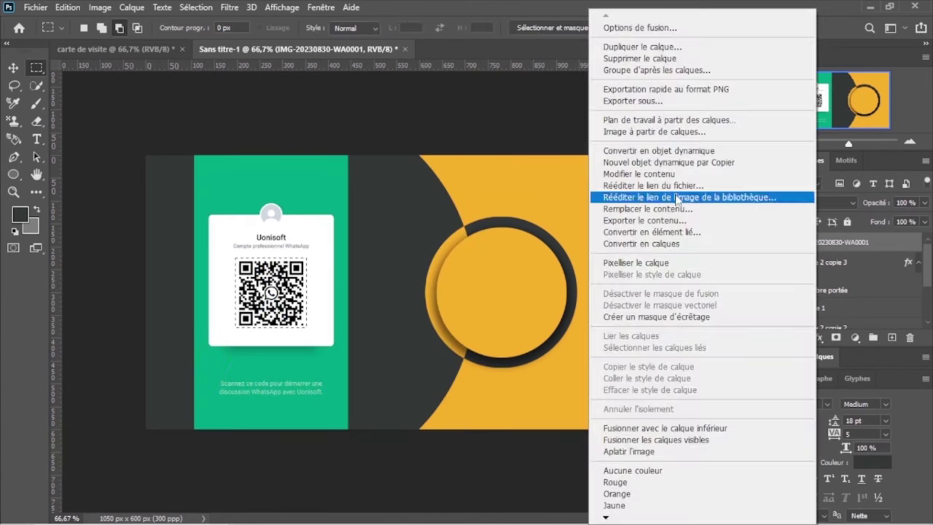
{"action": "left_click", "coordinate": [641, 262]}
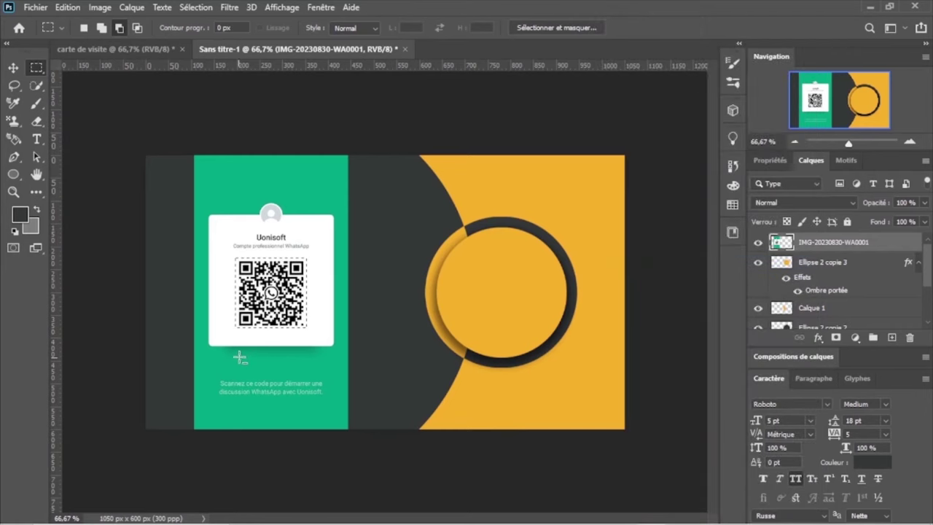
{"action": "key", "text": "alt+BackSpace"}
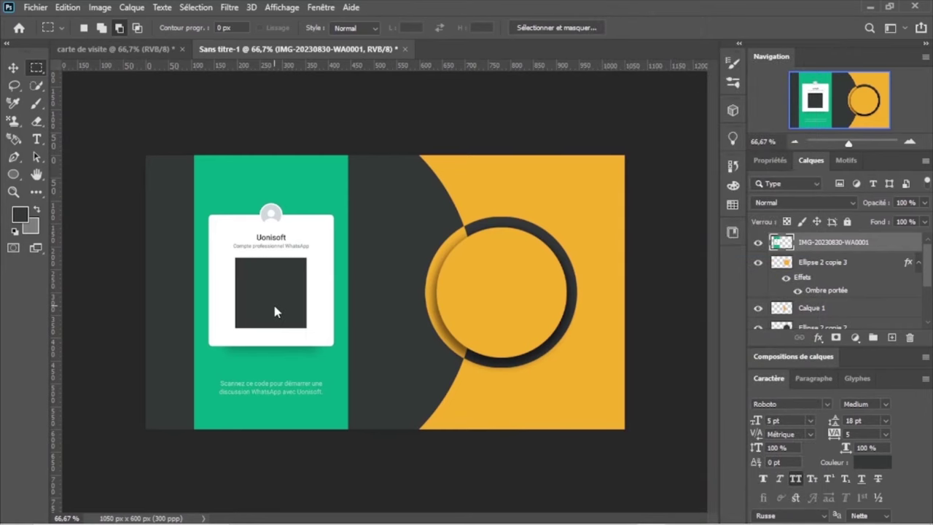
{"action": "key", "text": "ctrl+v"}
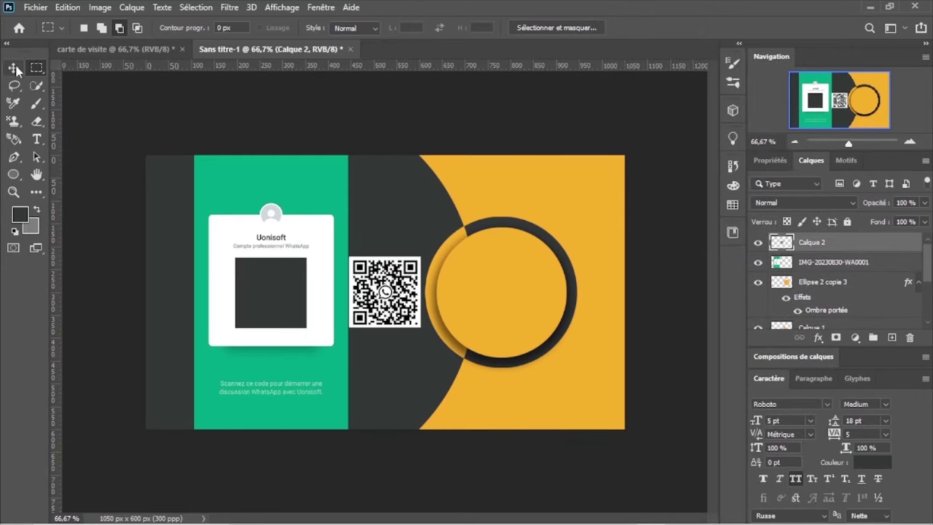
Delete the green WhatsApp screenshot layer and move the QR code onto the charcoal left side
{"action": "left_click", "coordinate": [13, 67]}
{"action": "left_click", "coordinate": [275, 246]}
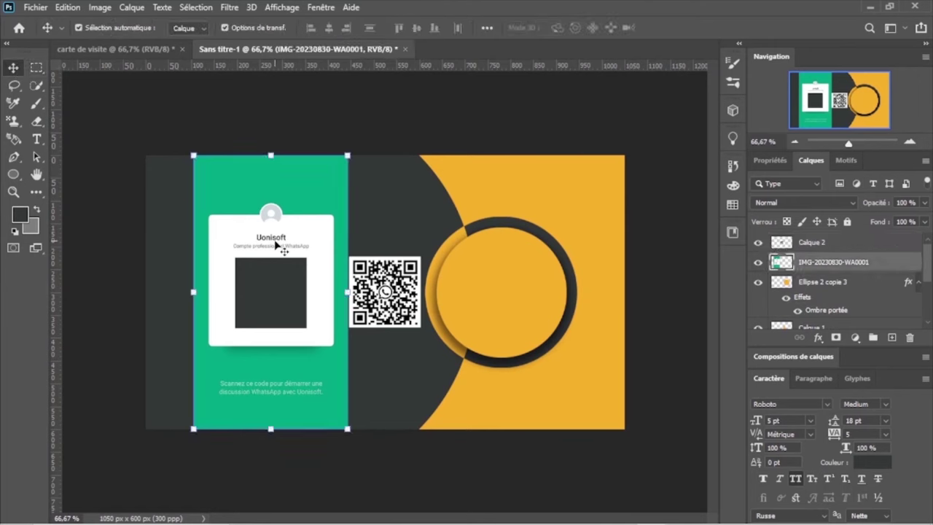
{"action": "key", "text": "Delete"}
{"action": "mouse_move", "coordinate": [384, 292]}
{"action": "left_mouse_down"}
{"action": "mouse_move", "coordinate": [234, 292]}
{"action": "mouse_move", "coordinate": [271, 281]}
{"action": "left_mouse_up"}
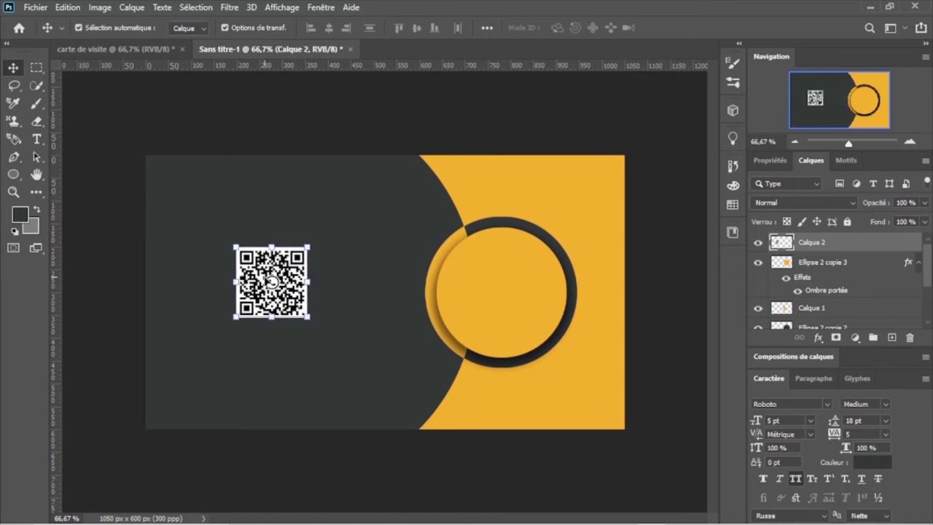
{"action": "left_click", "coordinate": [204, 109]}
Create a 200×200 px rounded square with the Rounded Rectangle tool
{"action": "key", "text": "m"}
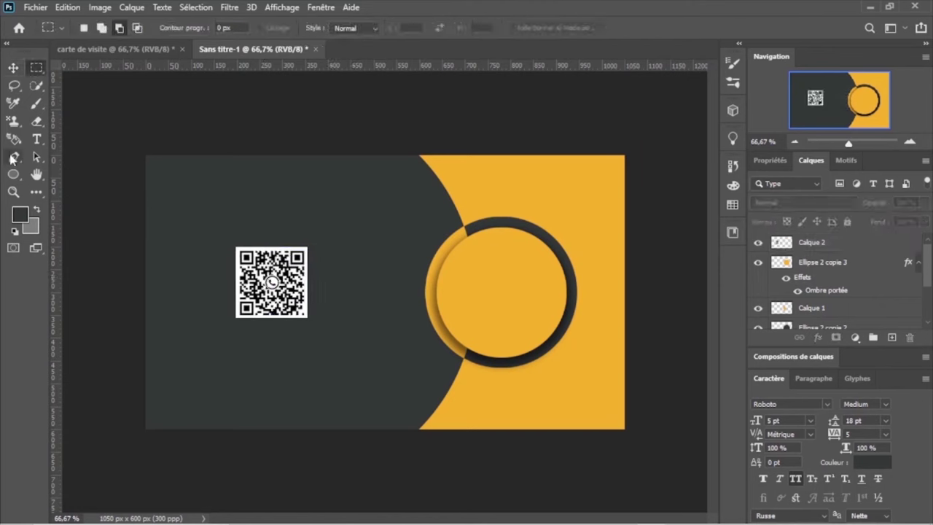
{"action": "right_click", "coordinate": [13, 173]}
{"action": "left_click", "coordinate": [44, 182]}
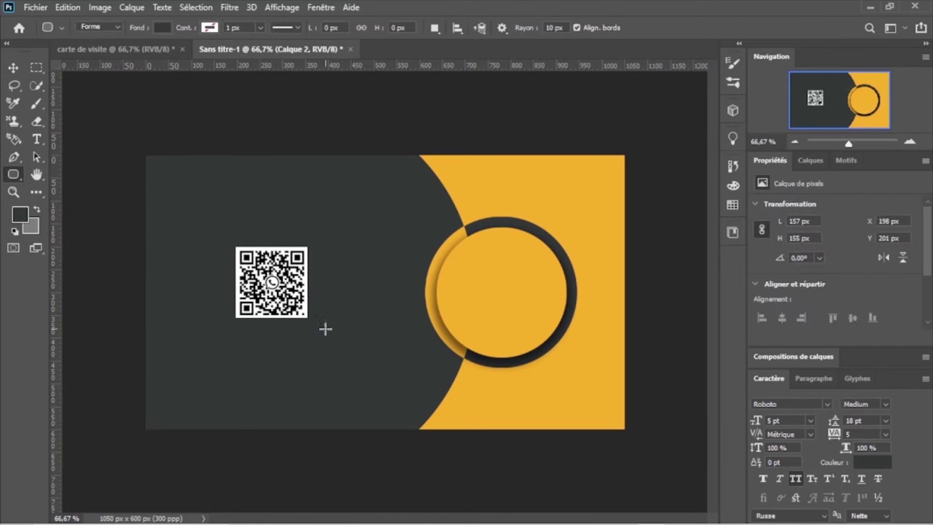
{"action": "left_click_drag", "start_coordinate": [223, 235], "coordinate": [323, 328]}
{"action": "key", "text": "ctrl+z"}
{"action": "left_click", "coordinate": [235, 214]}
{"action": "type", "text": "2"}
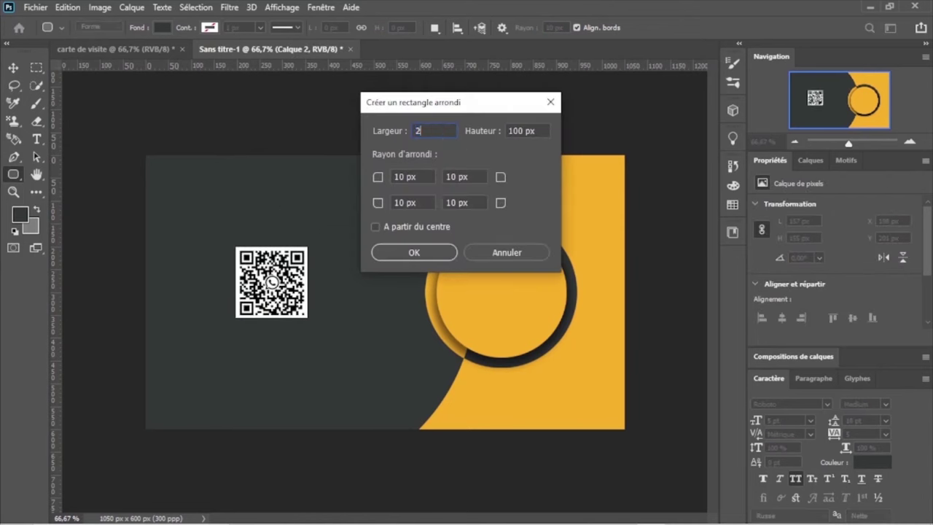
{"action": "type", "text": "00"}
{"action": "key", "text": "Tab"}
{"action": "type", "text": "200"}
{"action": "key", "text": "Return"}
Move the rounded square over the QR code and put it below Calque 2
{"action": "key", "text": "v"}
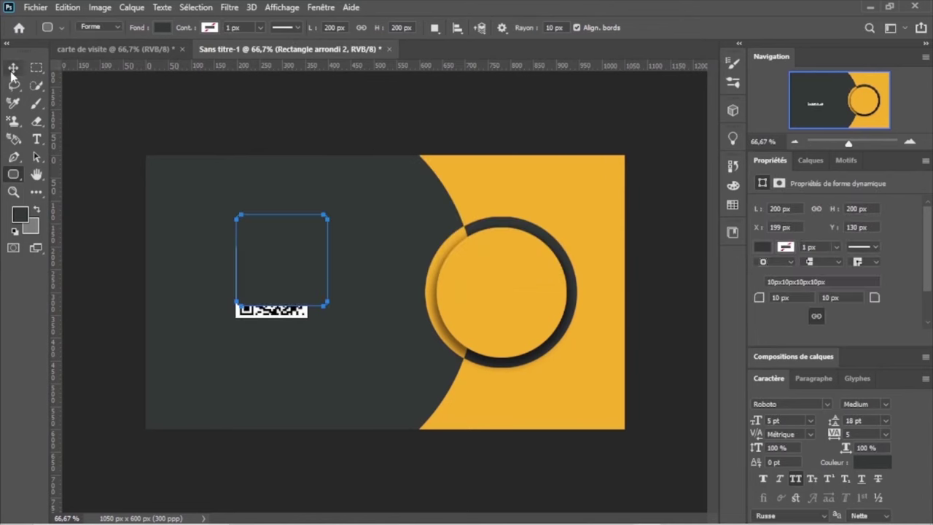
{"action": "left_click_drag", "start_coordinate": [282, 260], "coordinate": [281, 292]}
{"action": "left_click", "coordinate": [810, 160]}
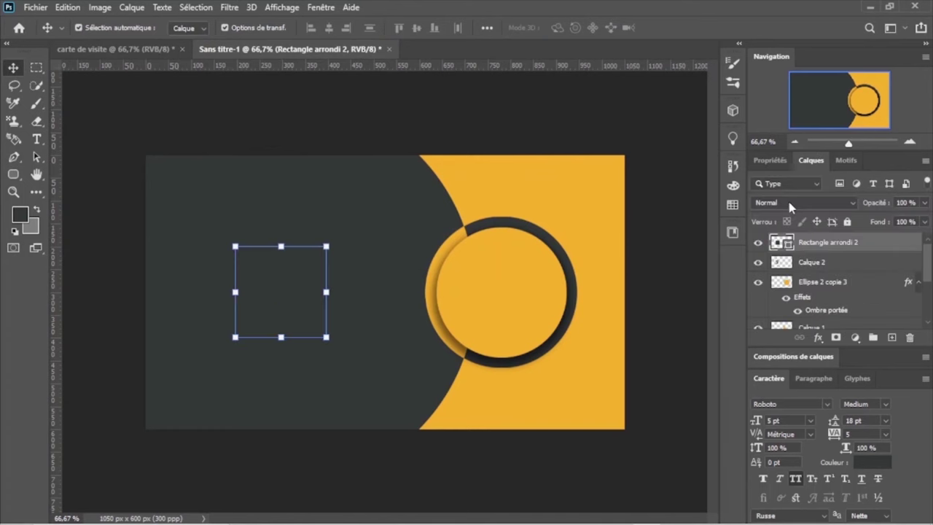
{"action": "left_click_drag", "start_coordinate": [810, 262], "coordinate": [810, 238]}
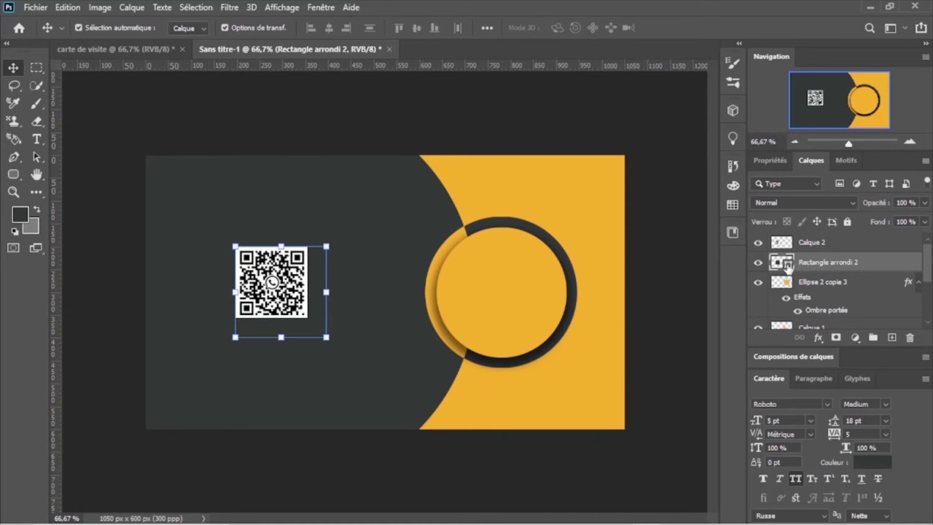
Fill the square with the card's sampled yellow (#f6b029) and centre the QR code on it
{"action": "double_click", "coordinate": [787, 267]}
{"action": "left_click", "coordinate": [583, 179]}
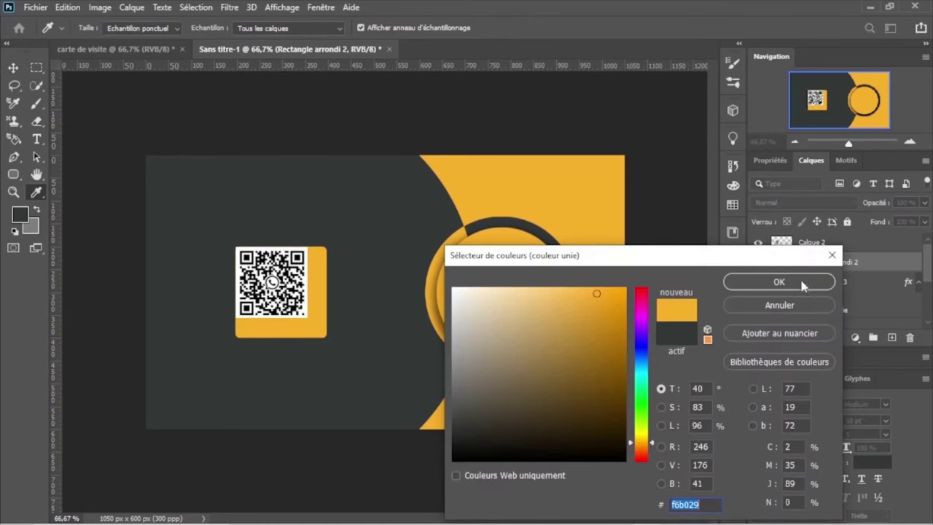
{"action": "left_click", "coordinate": [801, 282]}
{"action": "key", "text": "v"}
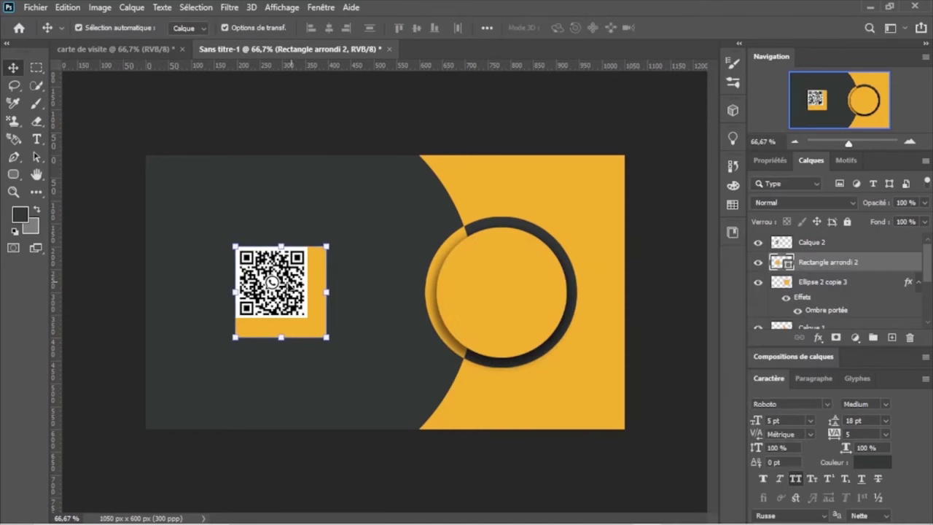
{"action": "left_click_drag", "start_coordinate": [282, 286], "coordinate": [291, 297]}
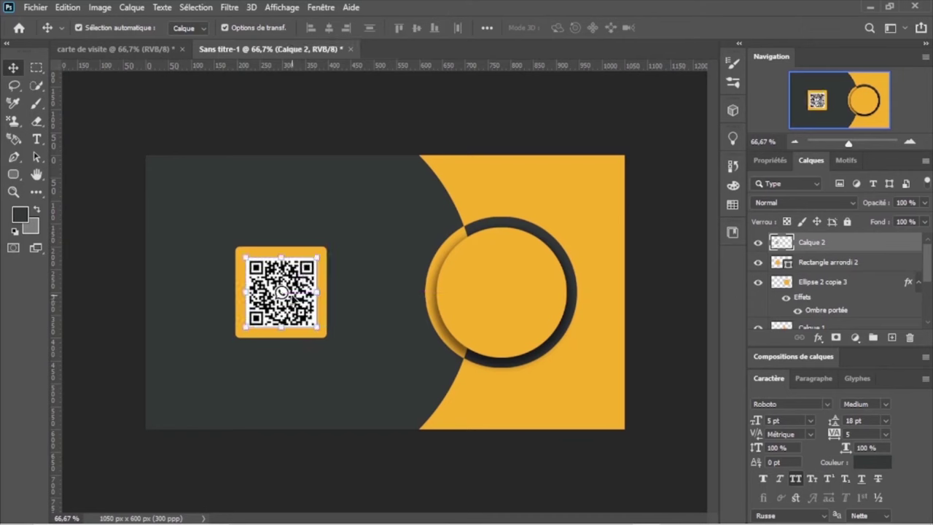
Shrink the QR code to about 84% and its yellow tile to about 87%
{"action": "left_click_drag", "start_coordinate": [318, 290], "coordinate": [306, 290]}
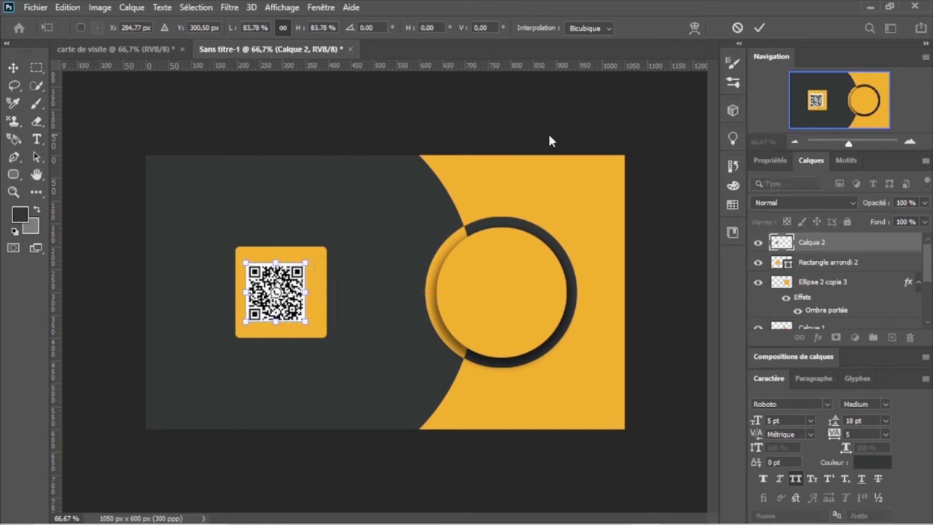
{"action": "left_click", "coordinate": [757, 29]}
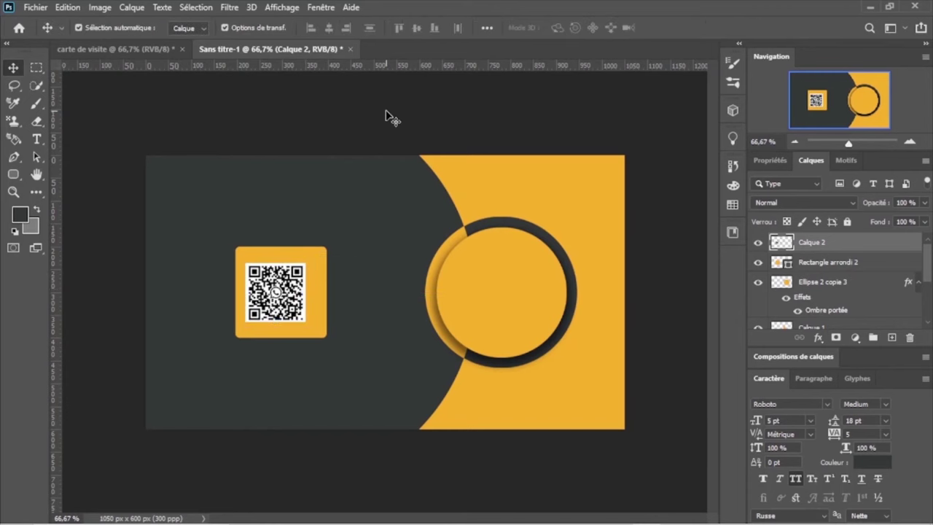
{"action": "left_click", "coordinate": [318, 321]}
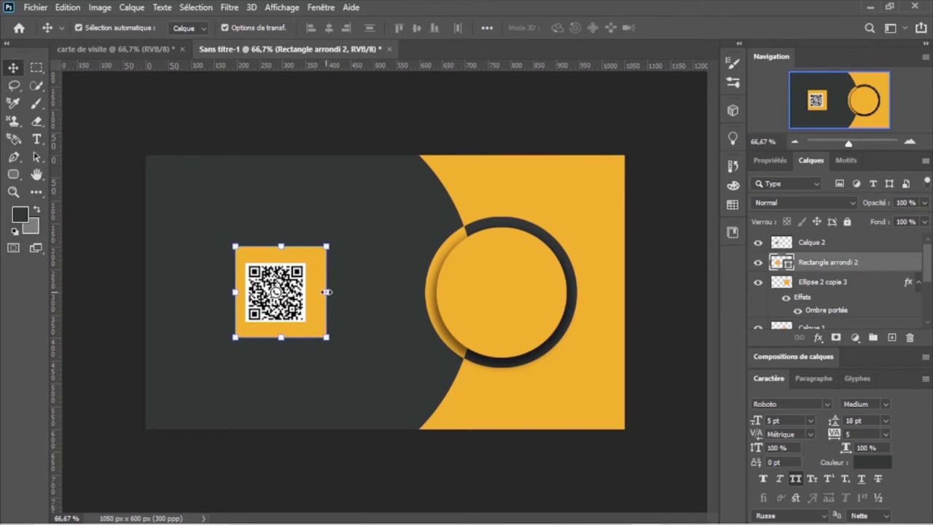
{"action": "left_click_drag", "start_coordinate": [326, 292], "coordinate": [312, 291]}
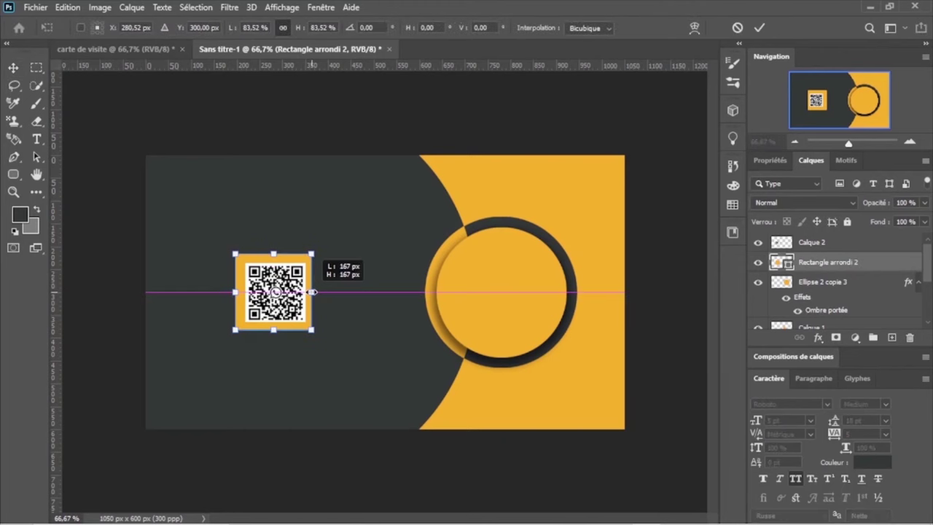
{"action": "left_click_drag", "start_coordinate": [312, 292], "coordinate": [314, 292]}
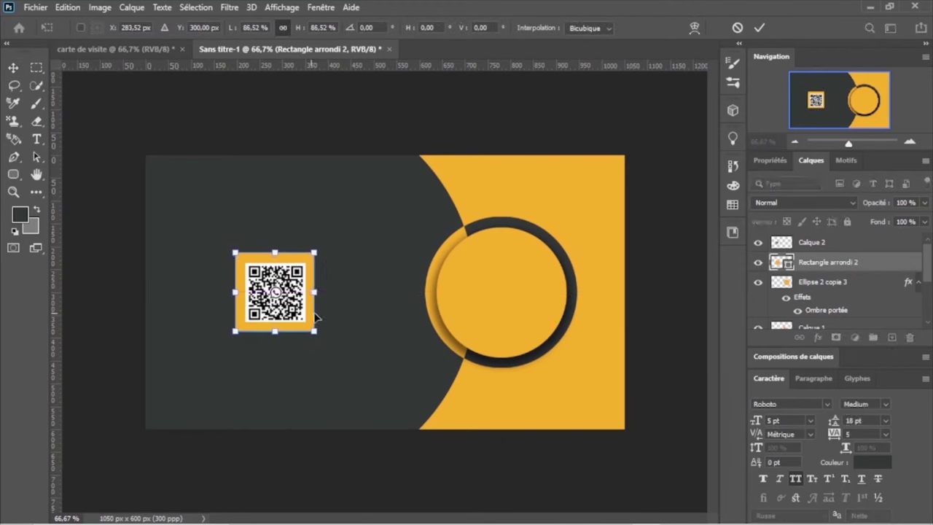
{"action": "left_click", "coordinate": [812, 242]}
Give the QR code an 81% drop shadow with 10 px distance and 27 px size
{"action": "left_click", "coordinate": [817, 337]}
{"action": "key", "text": "Escape"}
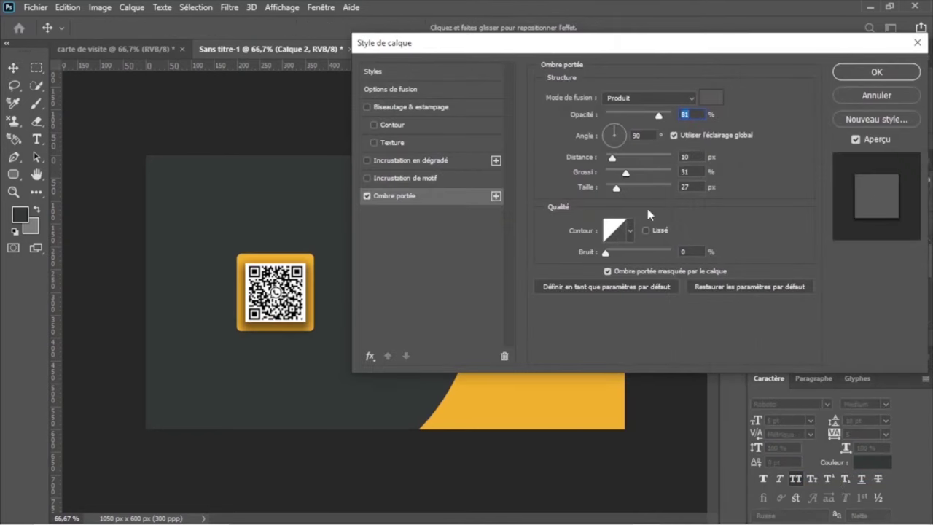
{"action": "left_click", "coordinate": [877, 72]}
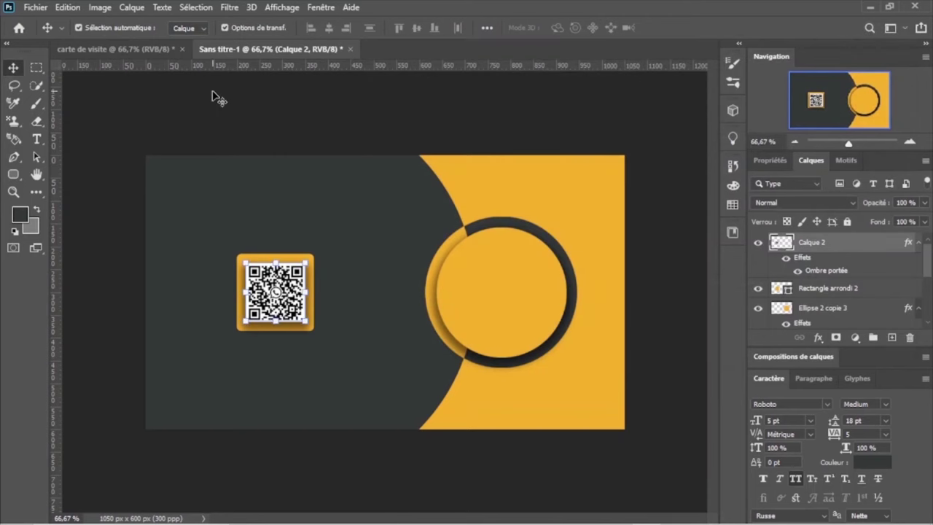
{"action": "left_click", "coordinate": [212, 93]}
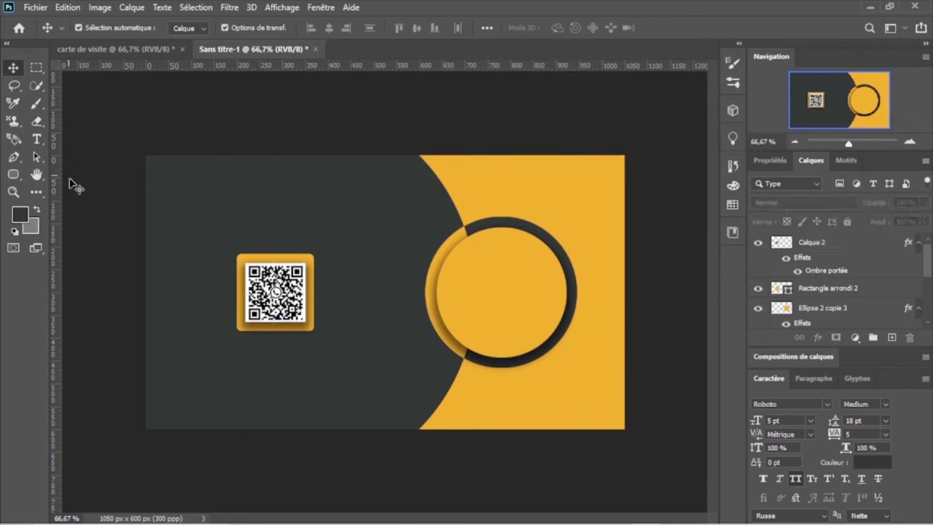
{"action": "left_click", "coordinate": [36, 68]}
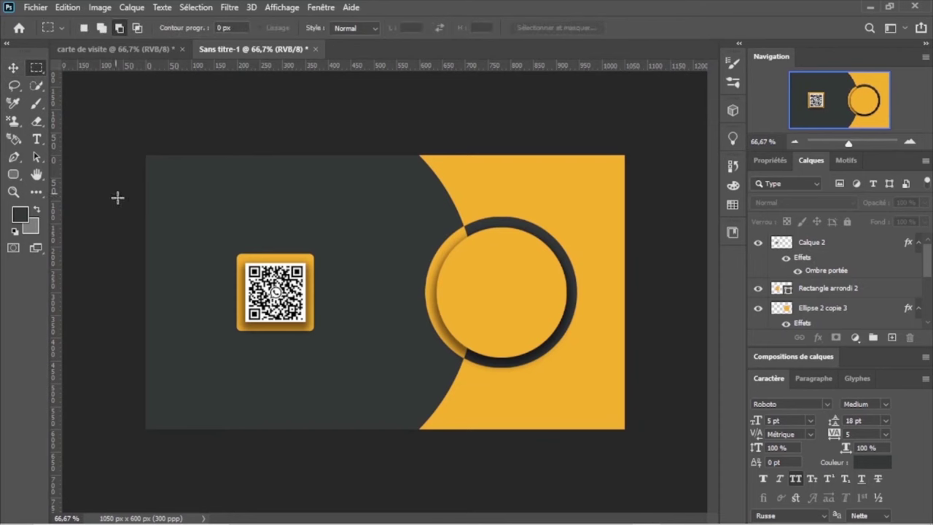
Draw a narrow rounded rectangle at the card's left edge, filled with sampled yellow f6b029
{"action": "left_click", "coordinate": [13, 174]}
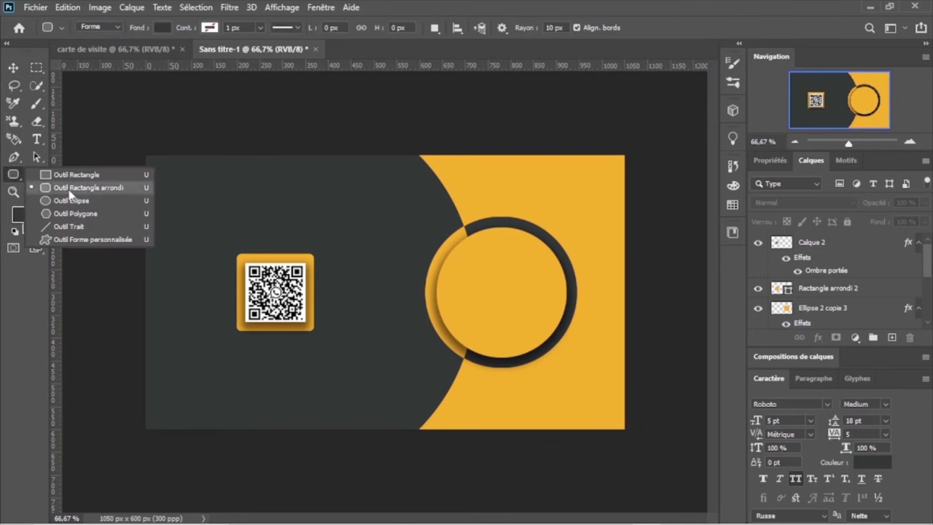
{"action": "left_click", "coordinate": [69, 188]}
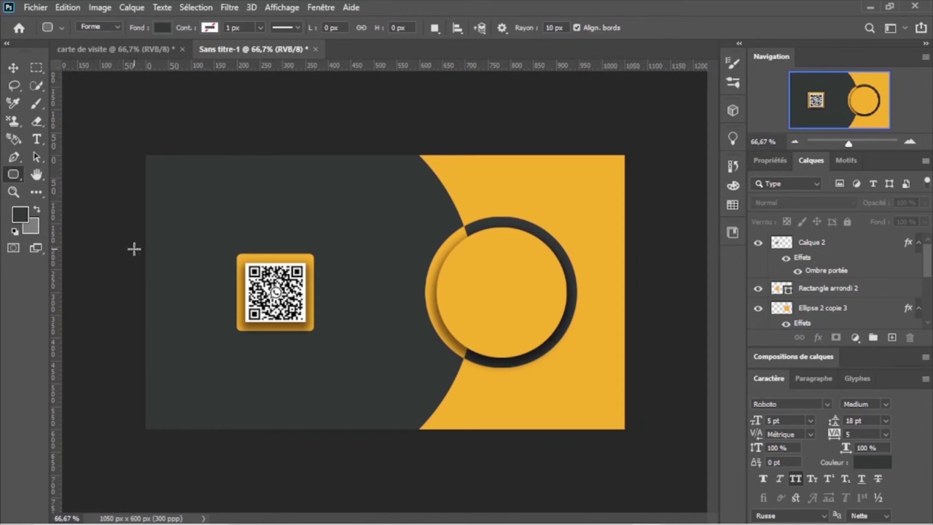
{"action": "left_click_drag", "start_coordinate": [134, 248], "coordinate": [158, 341]}
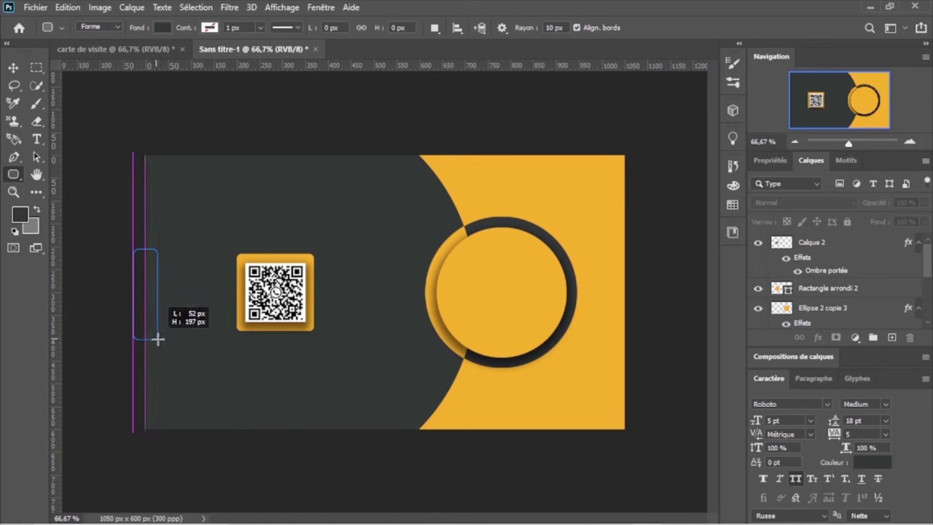
{"action": "left_click_drag", "start_coordinate": [158, 340], "coordinate": [158, 339]}
{"action": "left_click", "coordinate": [810, 159]}
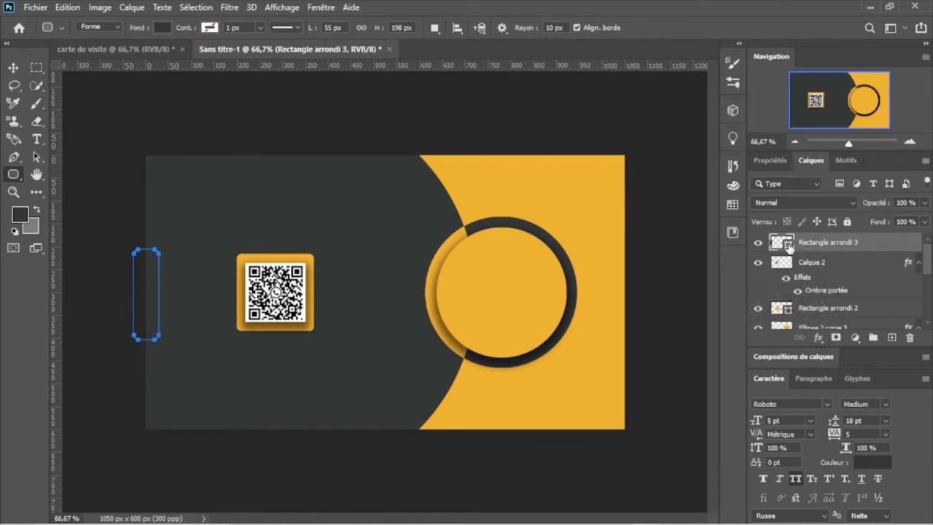
{"action": "double_click", "coordinate": [780, 242]}
{"action": "left_click", "coordinate": [498, 171]}
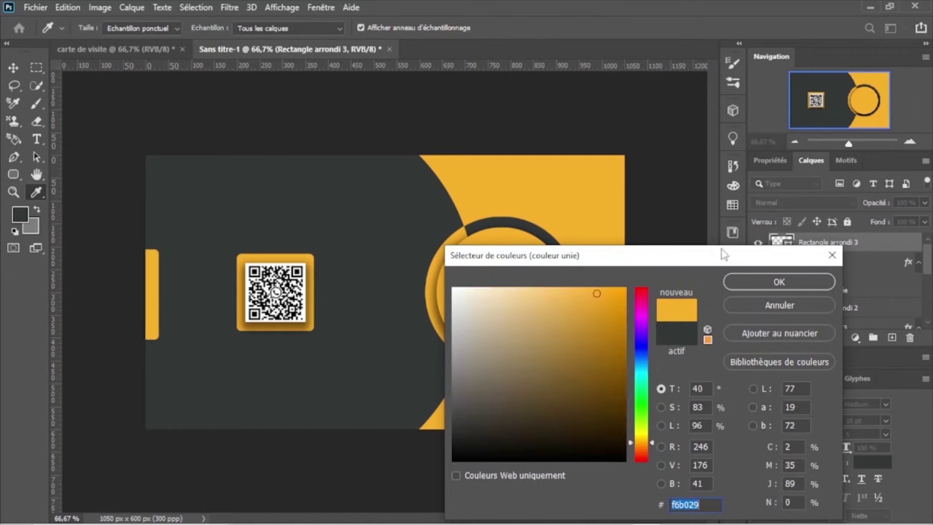
{"action": "key", "text": "Return"}
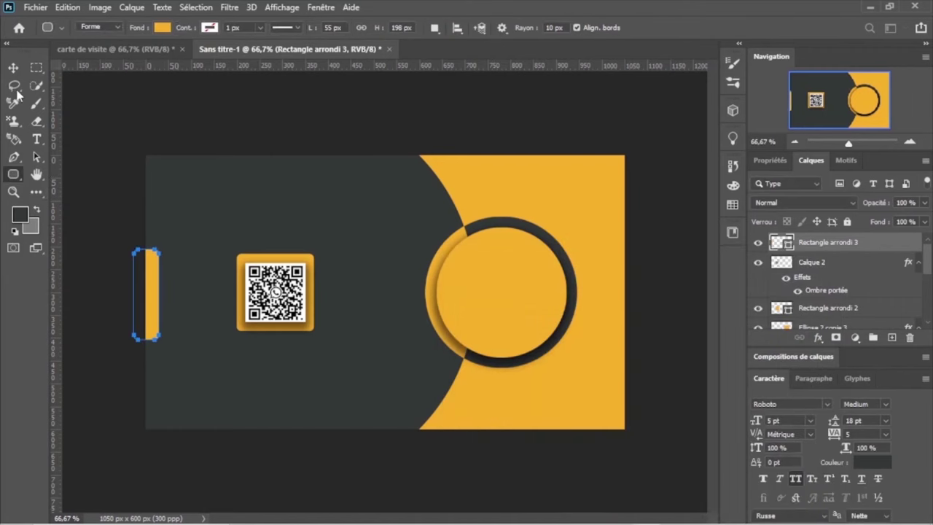
Nudge the yellow tab up, stretch it downward, then place the LOGO UONISOFT OFFICIEL image
{"action": "key", "text": "v"}
{"action": "key", "text": "Up"}
{"action": "key", "text": "Up"}
{"action": "key", "text": "Up"}
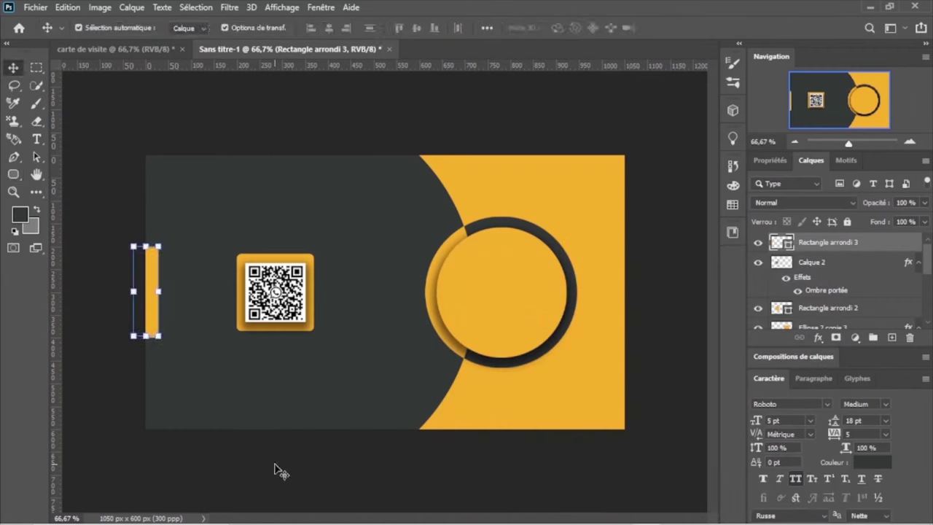
{"action": "key", "text": "Up"}
{"action": "key", "text": "Up"}
{"action": "key", "text": "Up"}
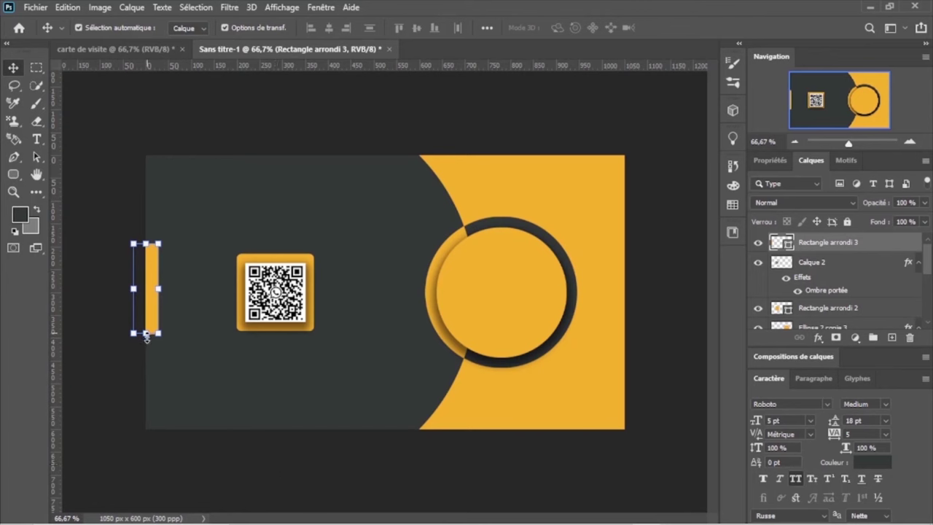
{"action": "left_click_drag", "start_coordinate": [147, 336], "coordinate": [146, 354]}
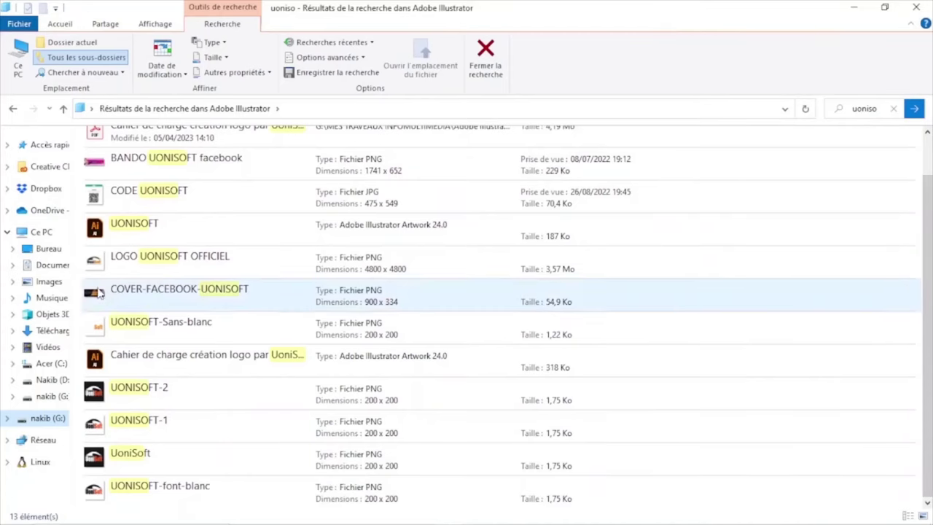
{"action": "left_click", "coordinate": [437, 264]}
{"action": "left_click", "coordinate": [687, 510]}
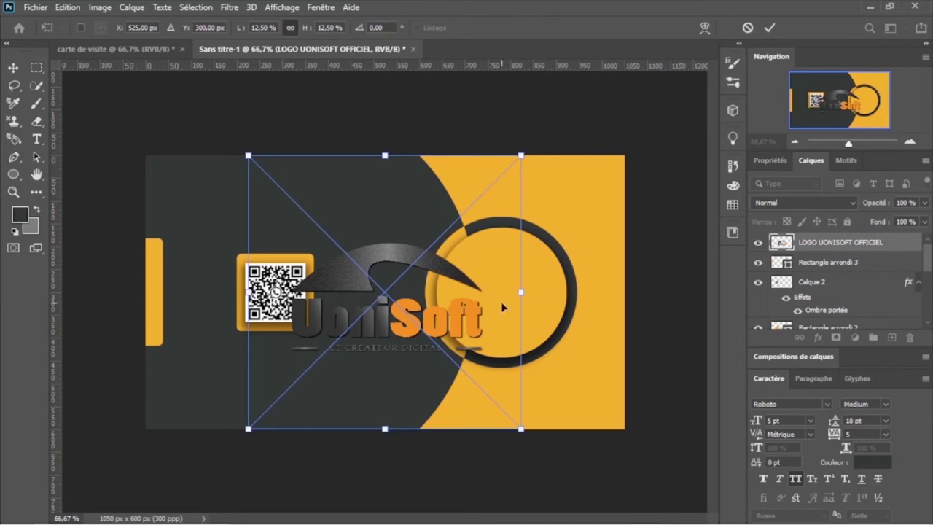
Scale the UoniSoft logo down to about 4.65% and position it atop the yellow circle
{"action": "left_click_drag", "start_coordinate": [520, 292], "coordinate": [566, 291]}
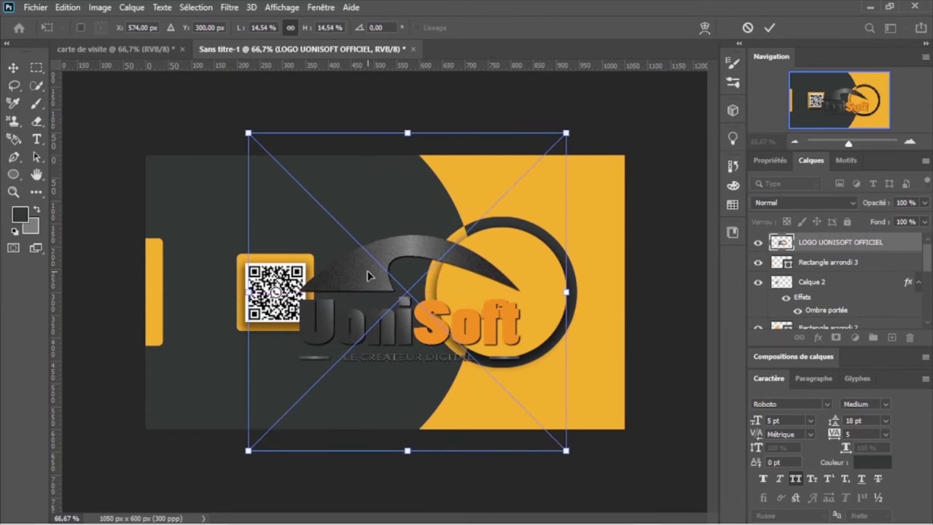
{"action": "mouse_move", "coordinate": [366, 251]}
{"action": "left_mouse_down"}
{"action": "mouse_move", "coordinate": [331, 203]}
{"action": "mouse_move", "coordinate": [356, 289]}
{"action": "left_mouse_up"}
{"action": "left_click_drag", "start_coordinate": [555, 273], "coordinate": [337, 274]}
{"action": "left_click_drag", "start_coordinate": [274, 271], "coordinate": [490, 255]}
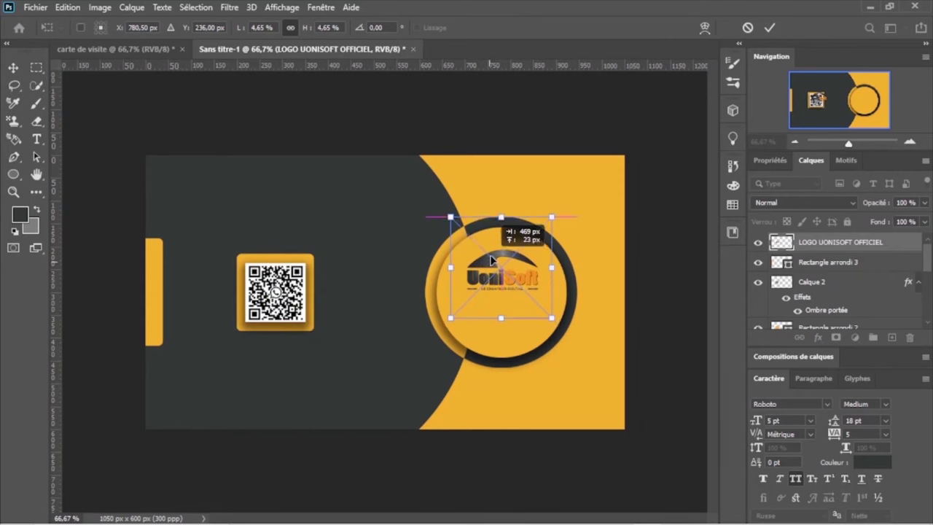
{"action": "left_click", "coordinate": [769, 28]}
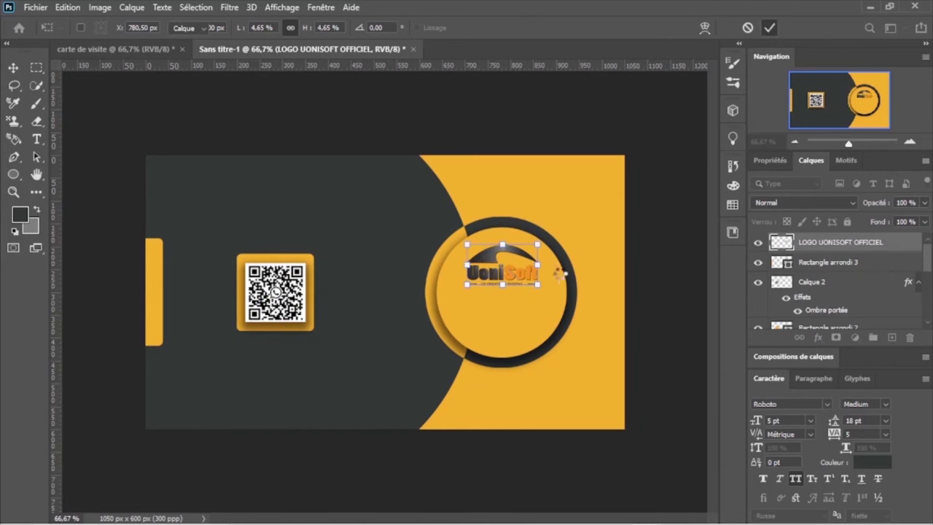
Zoom in to check the logo in the circle, then zoom back out to the whole card
{"action": "key", "text": "ctrl+plus"}
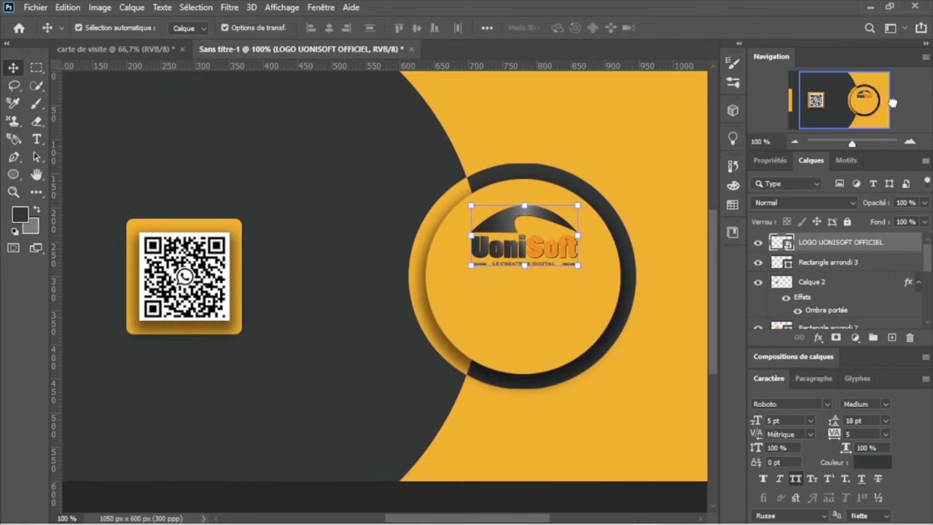
{"action": "left_click_drag", "start_coordinate": [852, 142], "coordinate": [858, 140]}
{"action": "key", "text": "ctrl+minus"}
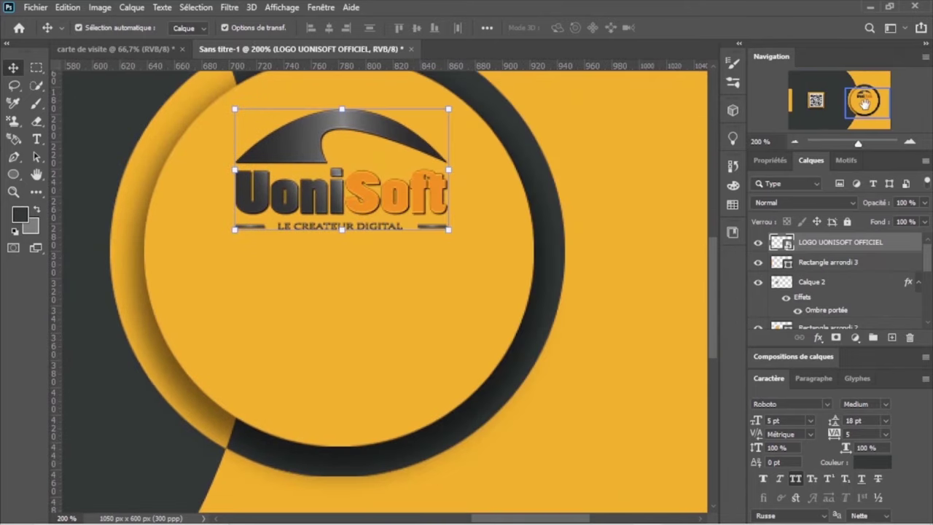
{"action": "key", "text": "ctrl+minus"}
{"action": "key", "text": "m"}
{"action": "left_click", "coordinate": [37, 139]}
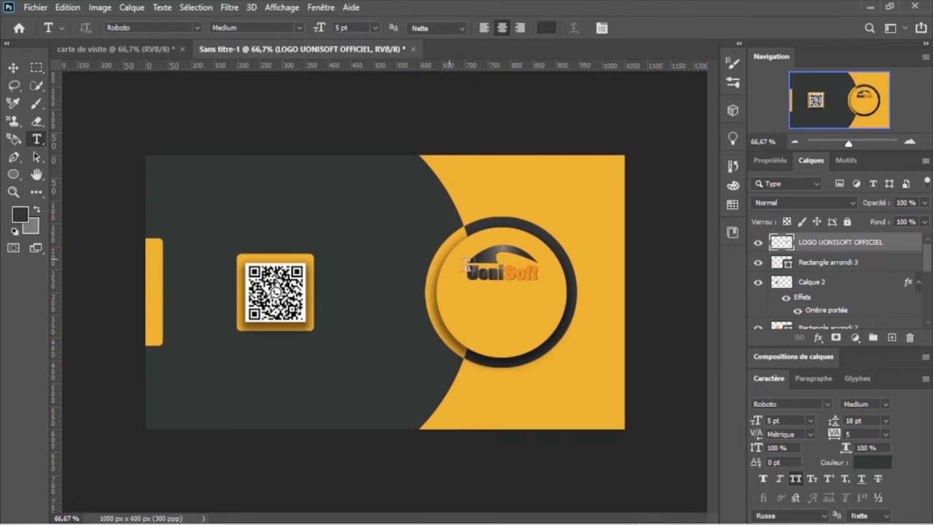
Replace the placeholder text with COMPANY NAME and centre it below the logo
{"action": "left_click", "coordinate": [472, 307]}
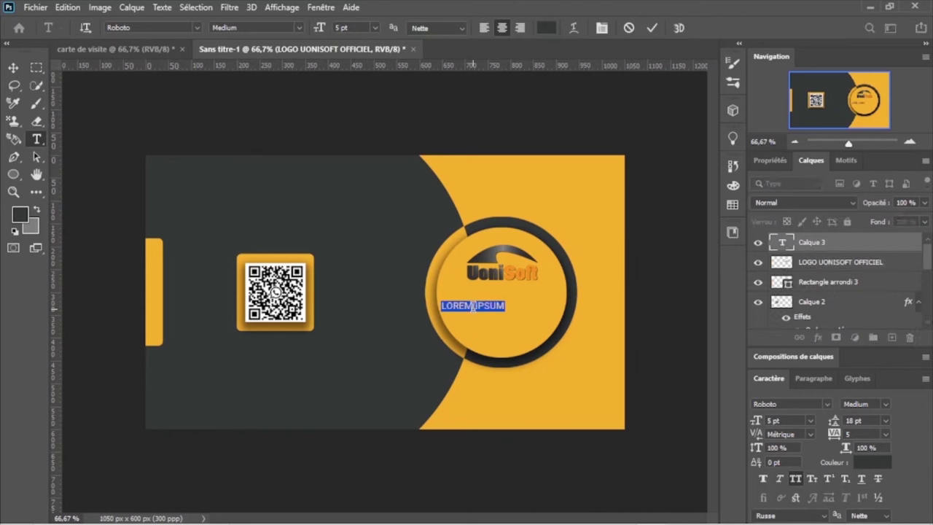
{"action": "key", "text": "BackSpace"}
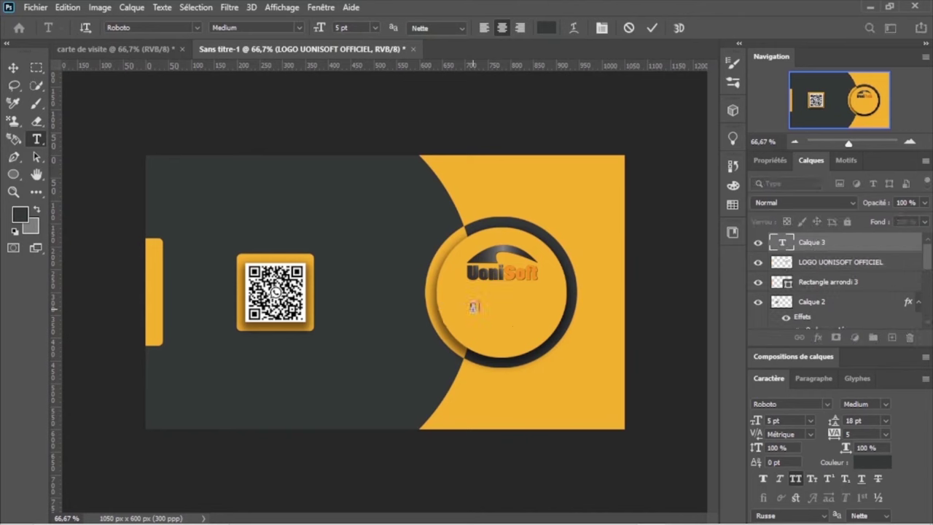
{"action": "type", "text": "CEMPA"}
{"action": "type", "text": "NY NAM"}
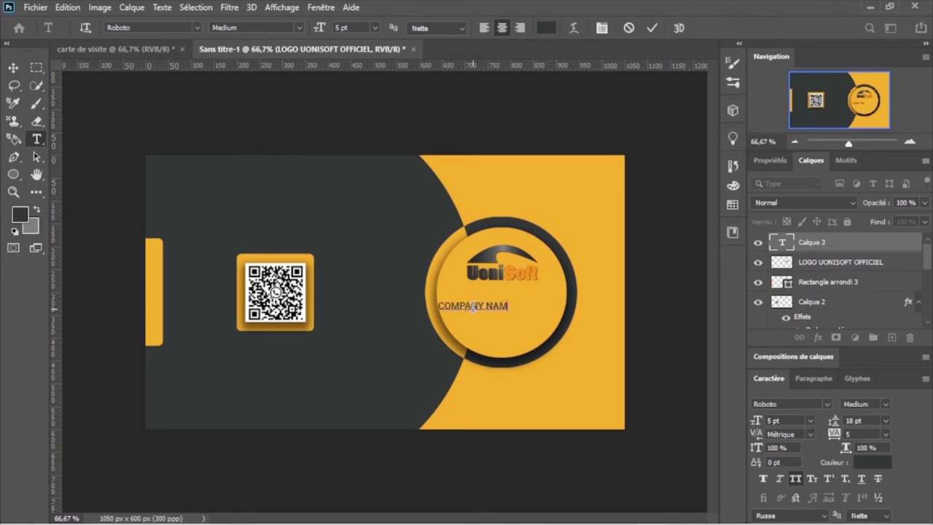
{"action": "type", "text": "E"}
{"action": "left_click", "coordinate": [13, 65]}
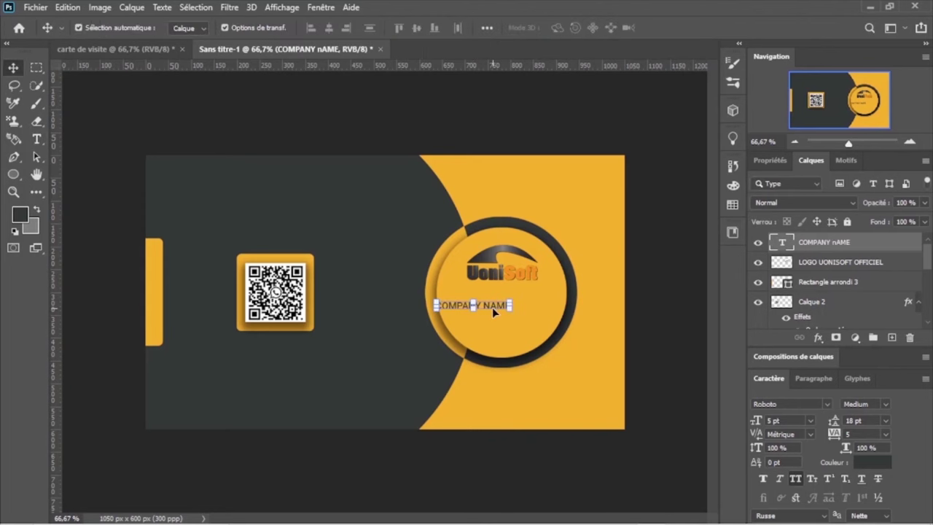
{"action": "left_click_drag", "start_coordinate": [491, 307], "coordinate": [520, 304]}
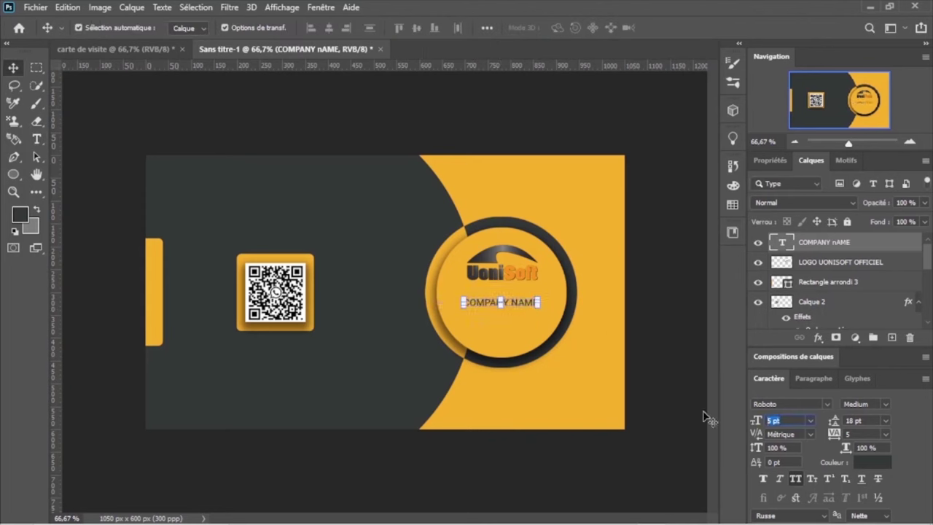
Set COMPANY NAME to 7 pt Bold and begin a new text line beneath it
{"action": "type", "text": "7"}
{"action": "key", "text": "Return"}
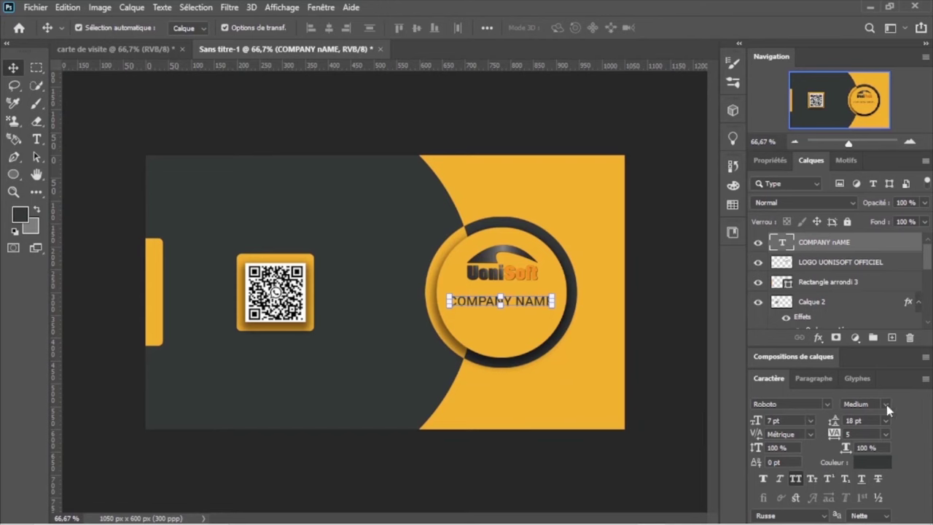
{"action": "left_click", "coordinate": [886, 405]}
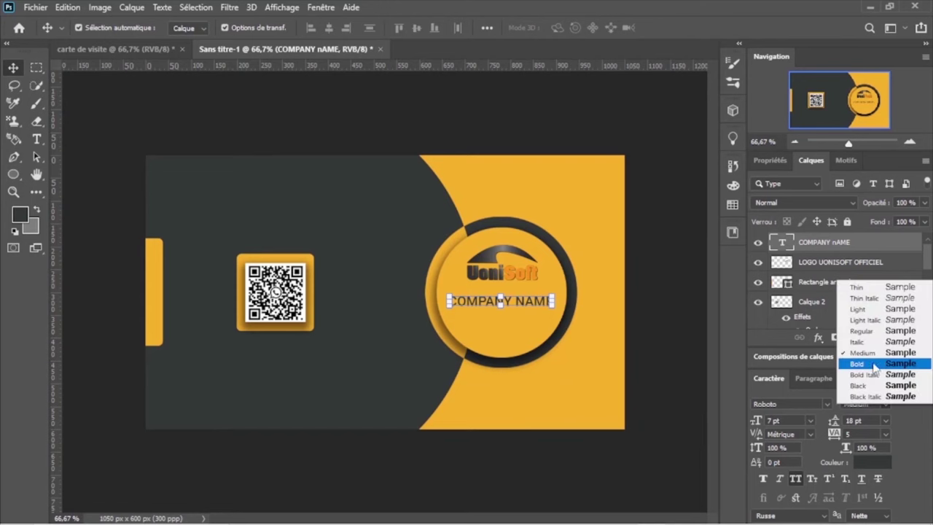
{"action": "left_click", "coordinate": [874, 364]}
{"action": "left_click", "coordinate": [38, 138]}
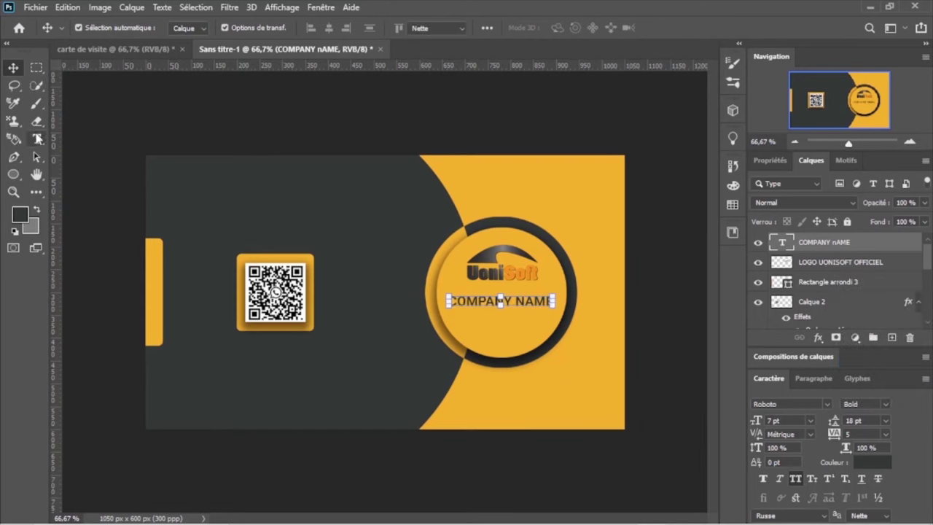
{"action": "left_click", "coordinate": [478, 323]}
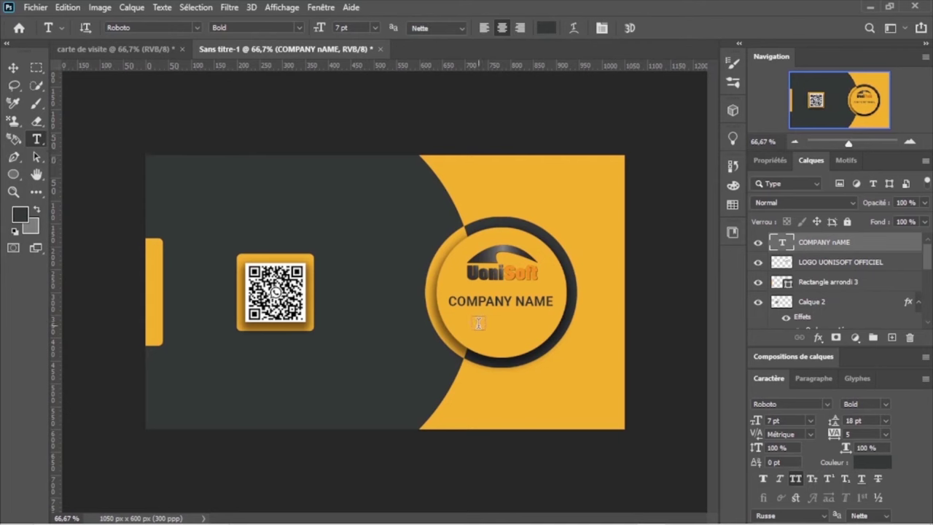
{"action": "left_click", "coordinate": [478, 323]}
Finish typing VOTRE SLOGAN and centre it under COMPANY NAME
{"action": "type", "text": "TRE"}
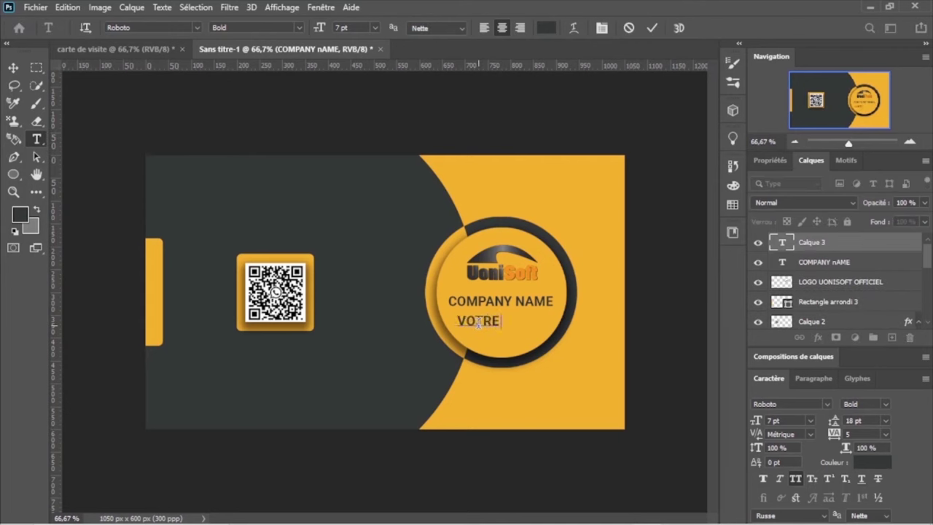
{"action": "type", "text": " SLOGA"}
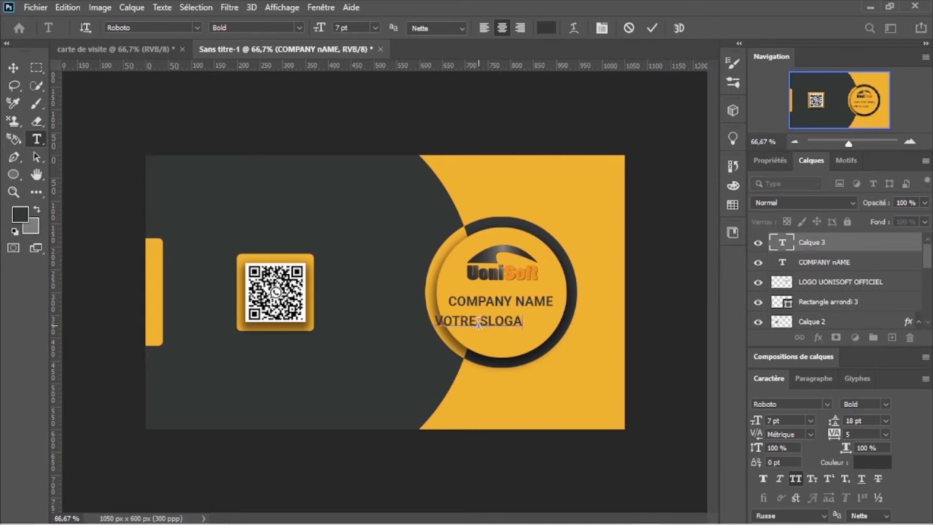
{"action": "type", "text": "N"}
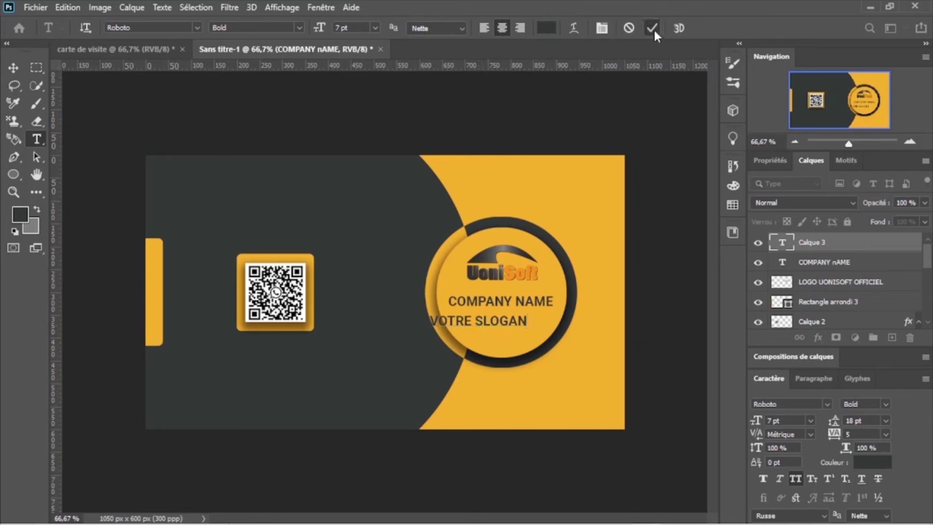
{"action": "left_click", "coordinate": [652, 27]}
{"action": "key", "text": "v"}
{"action": "left_click_drag", "start_coordinate": [503, 321], "coordinate": [525, 321]}
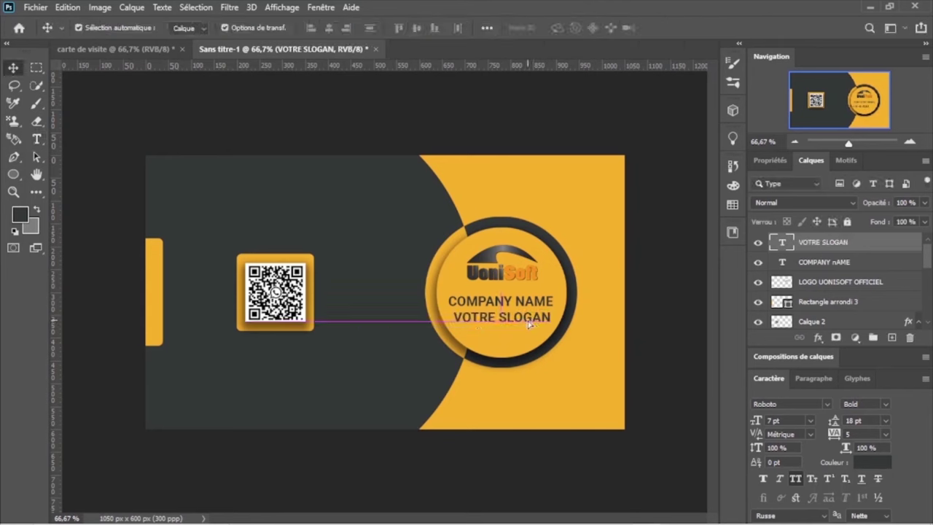
{"action": "left_click_drag", "start_coordinate": [756, 421], "coordinate": [723, 424]}
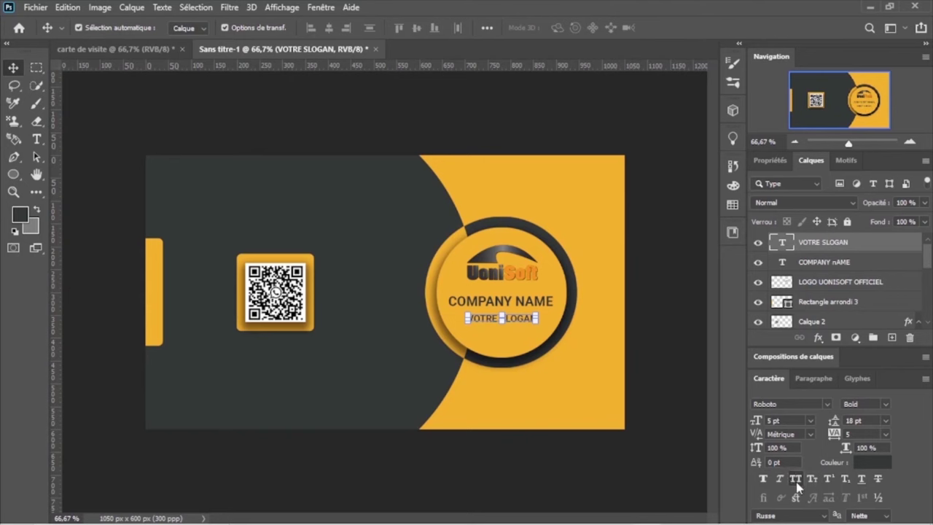
Retype the slogan as 'Votre slogan'
{"action": "left_click", "coordinate": [646, 312]}
{"action": "left_click", "coordinate": [36, 139]}
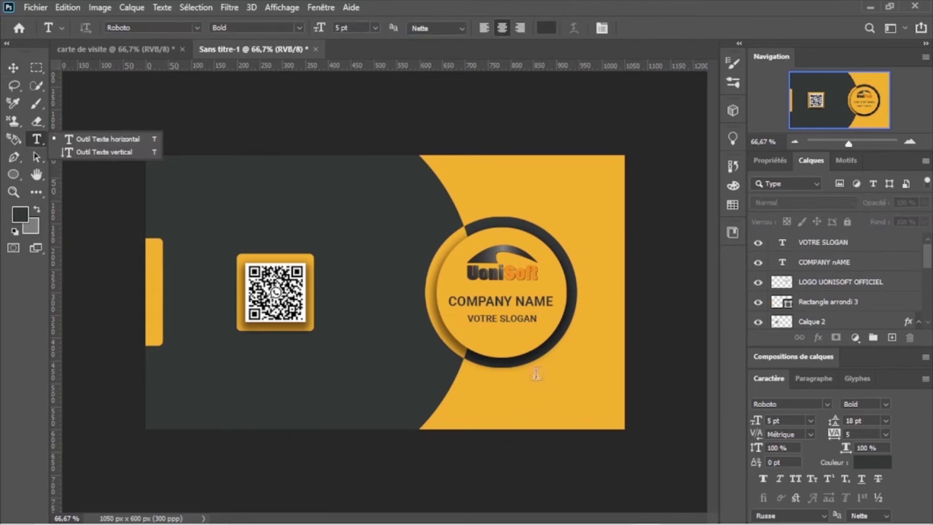
{"action": "triple_click", "coordinate": [480, 318]}
{"action": "type", "text": "VO"}
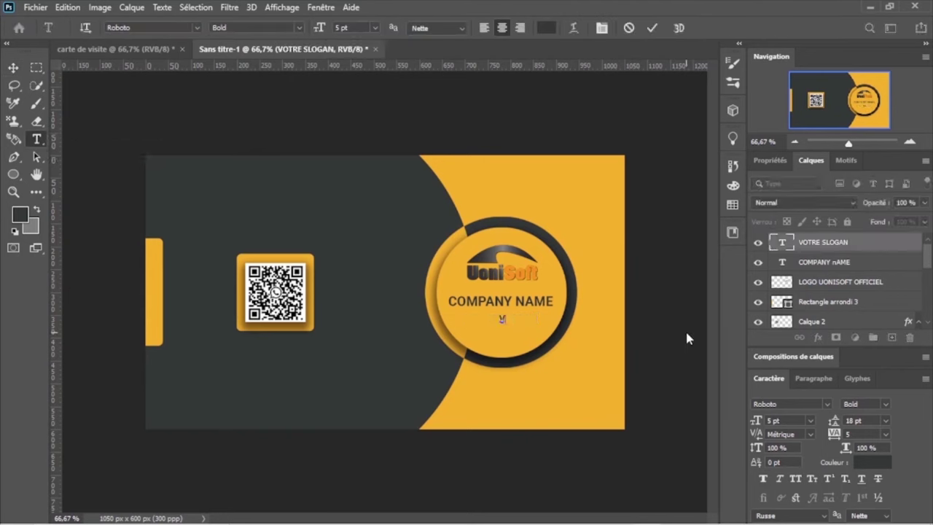
{"action": "type", "text": " slogan"}
{"action": "left_click", "coordinate": [652, 27]}
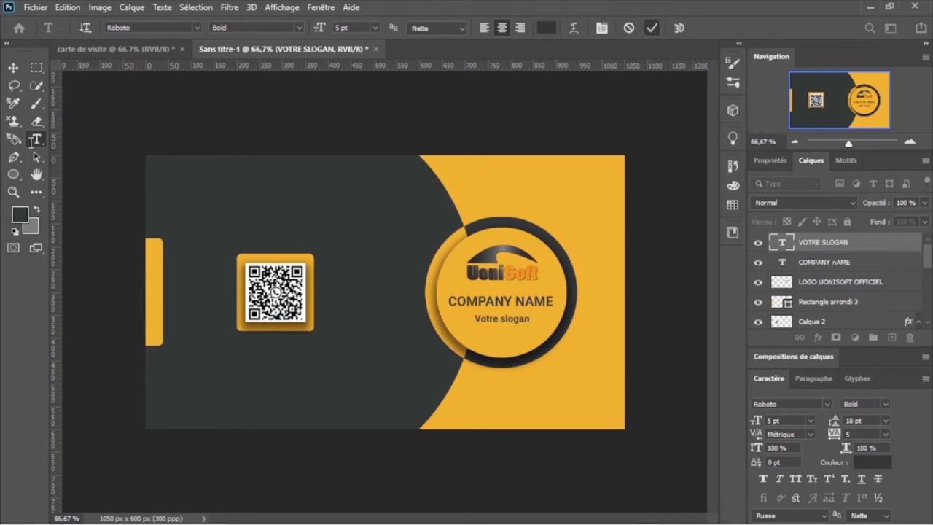
Set the slogan to 6 pt and nudge it up just below COMPANY NAME
{"action": "key", "text": "v"}
{"action": "left_click", "coordinate": [787, 420]}
{"action": "type", "text": "6"}
{"action": "key", "text": "Return"}
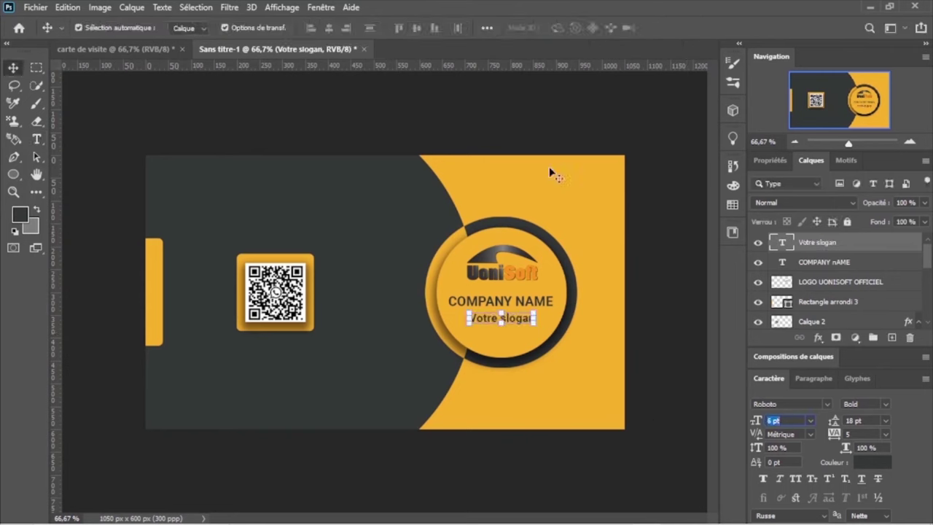
{"action": "left_click_drag", "start_coordinate": [507, 320], "coordinate": [506, 315]}
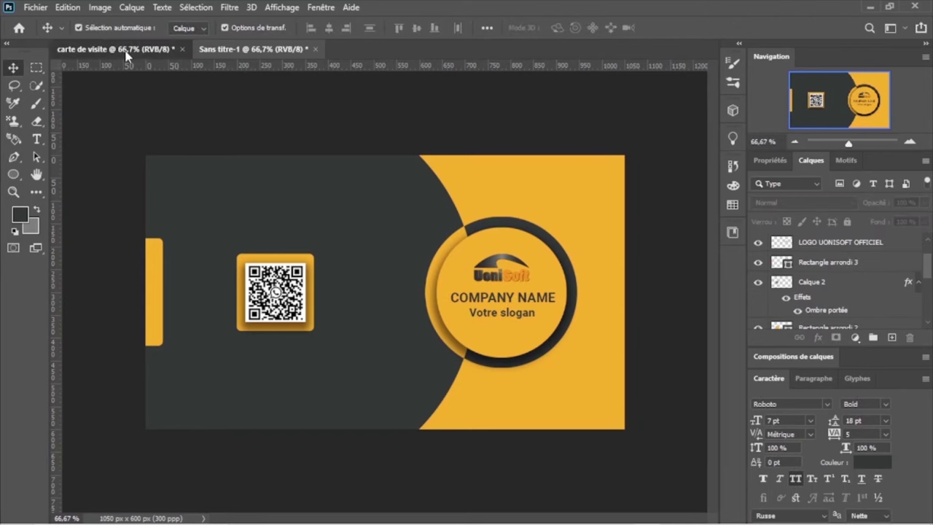
{"action": "left_click", "coordinate": [125, 53]}
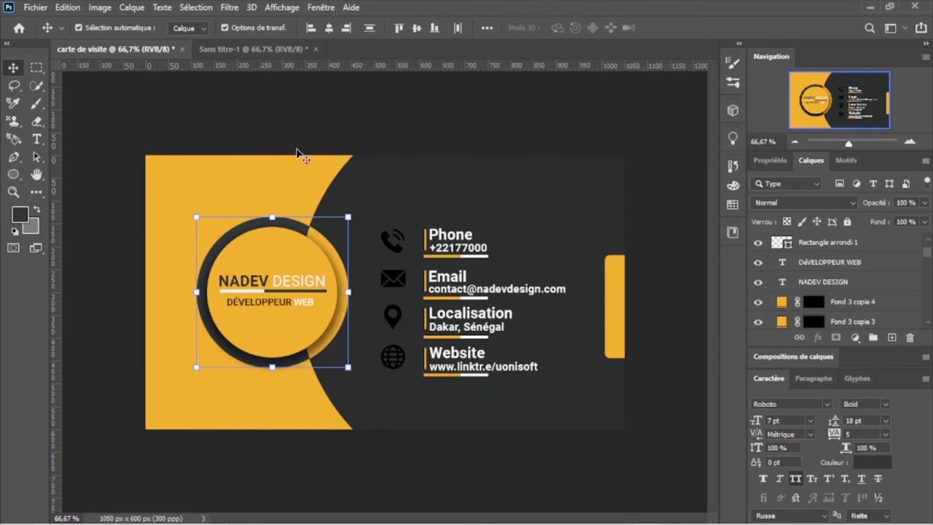
Compare the front and back card documents, settling on carte de visite tuto1.psd
{"action": "left_click", "coordinate": [258, 51]}
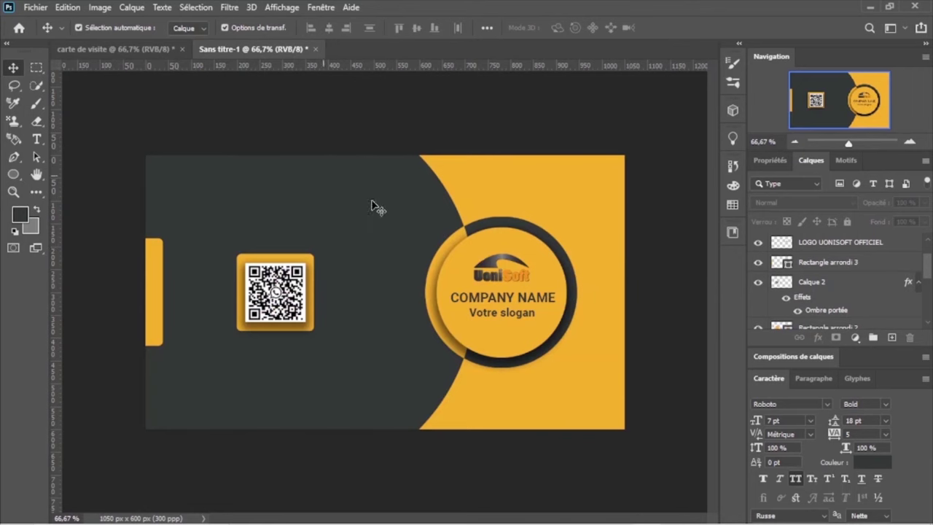
{"action": "left_click", "coordinate": [145, 51]}
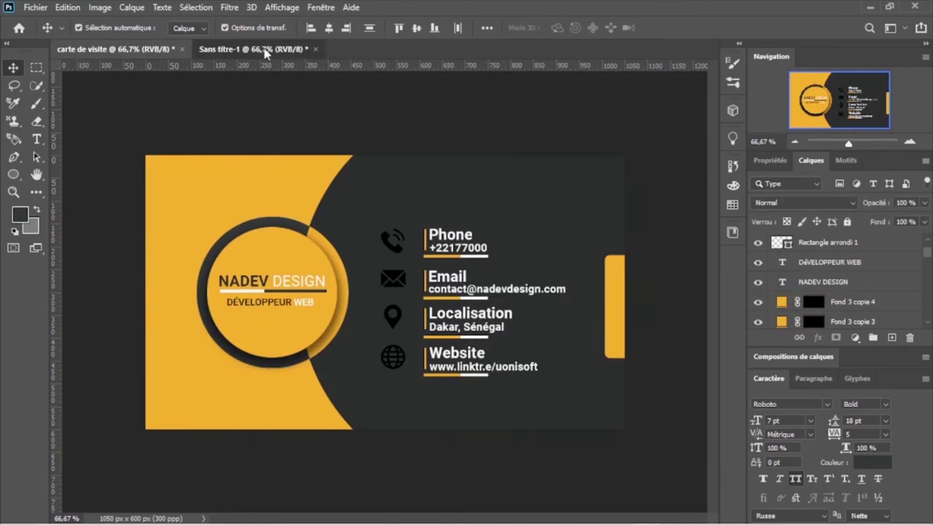
{"action": "left_click", "coordinate": [258, 50]}
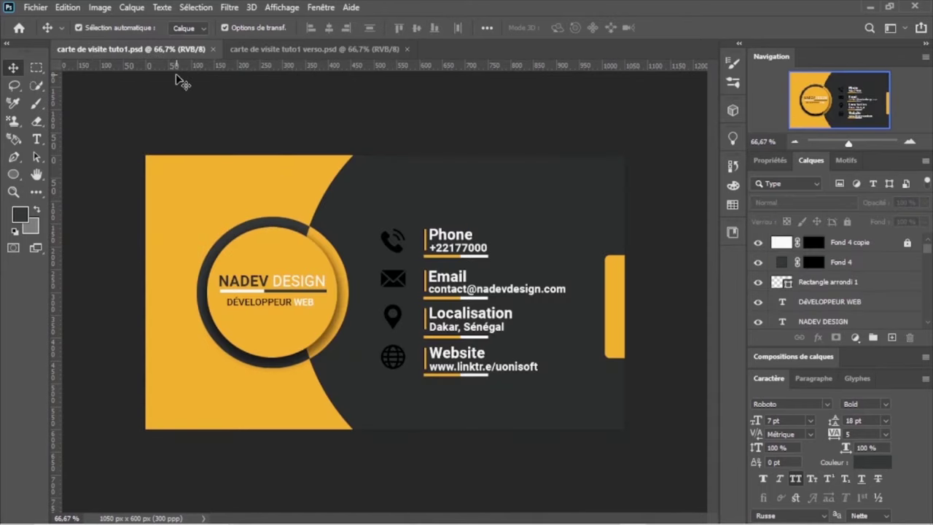
{"action": "left_click", "coordinate": [289, 58]}
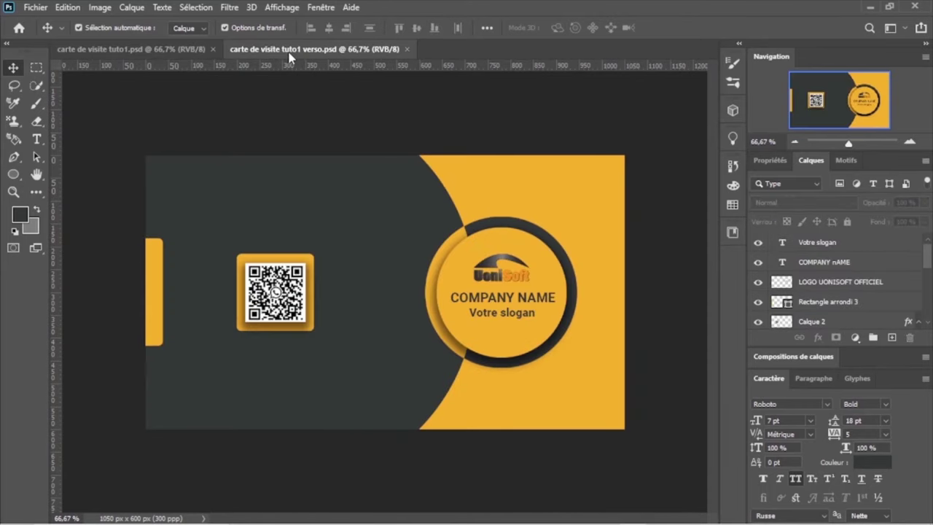
{"action": "left_click", "coordinate": [160, 49]}
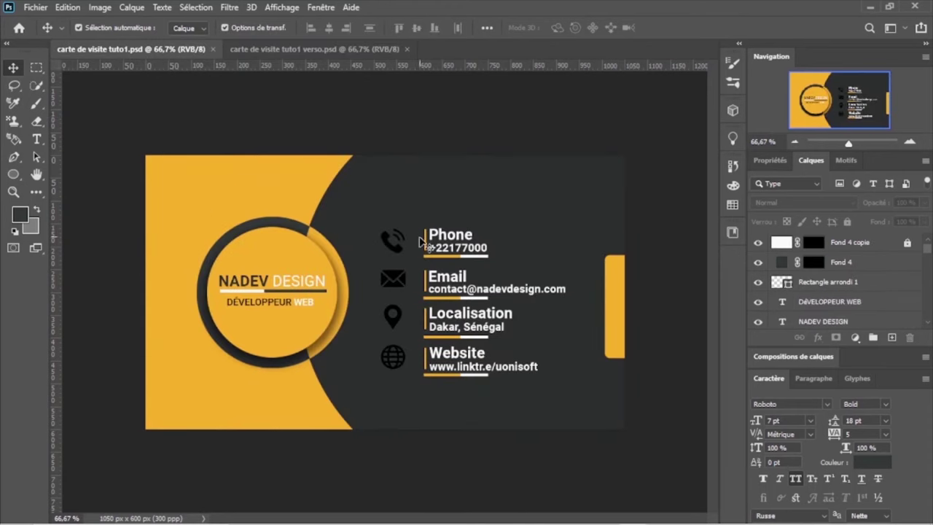
Select the phone, email and globe icons on the card front
{"action": "left_click", "coordinate": [397, 255]}
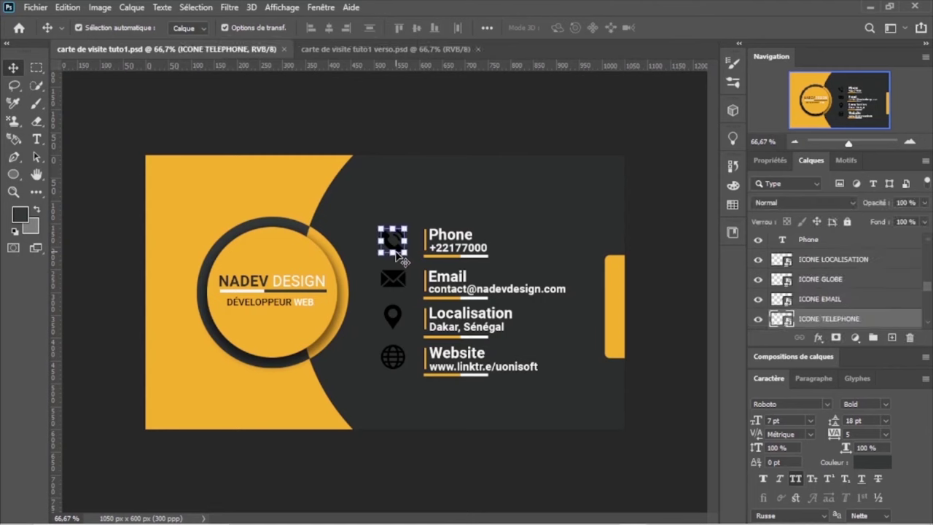
{"action": "left_click", "coordinate": [397, 289]}
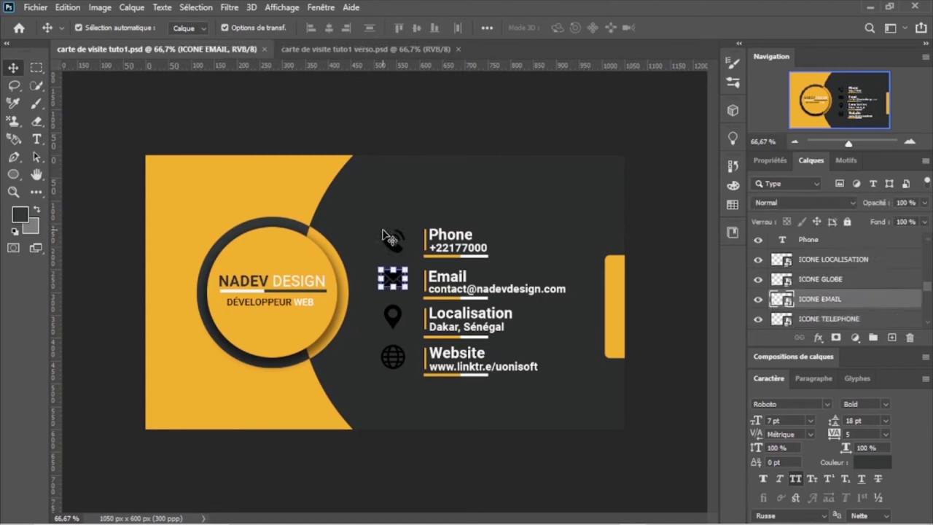
{"action": "left_click", "coordinate": [820, 280]}
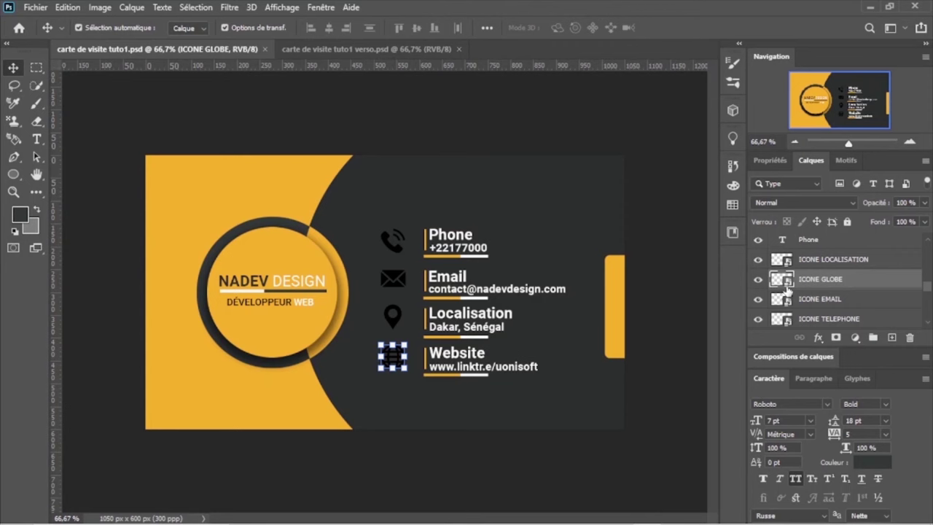
{"action": "key", "text": "ctrl"}
Recolour the globe icon with a Couleur unie fill layer sampled yellow f6b029
{"action": "left_click", "coordinate": [787, 286], "text": "ctrl"}
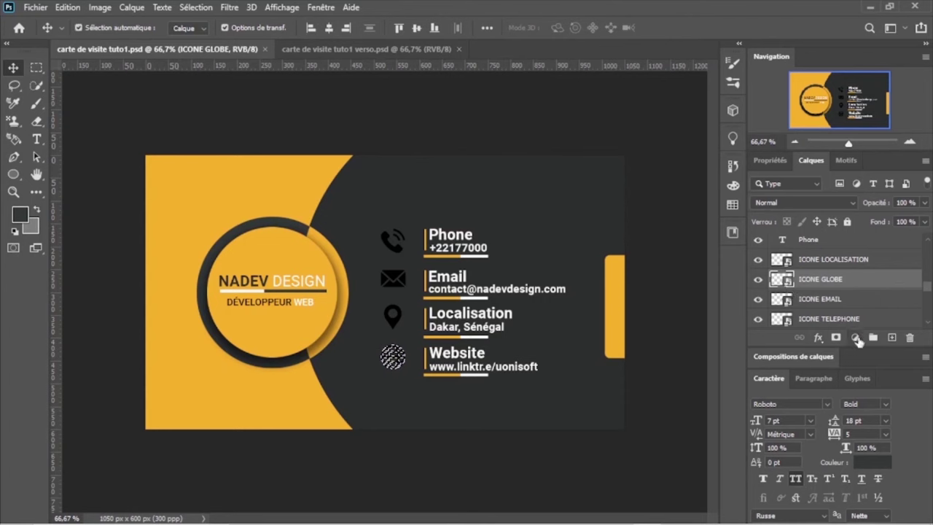
{"action": "left_click", "coordinate": [856, 339]}
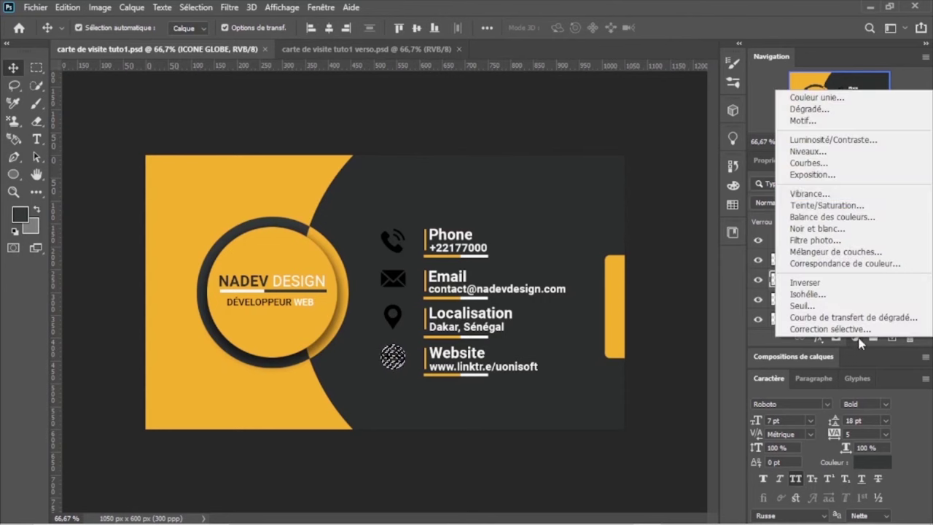
{"action": "left_click", "coordinate": [805, 98]}
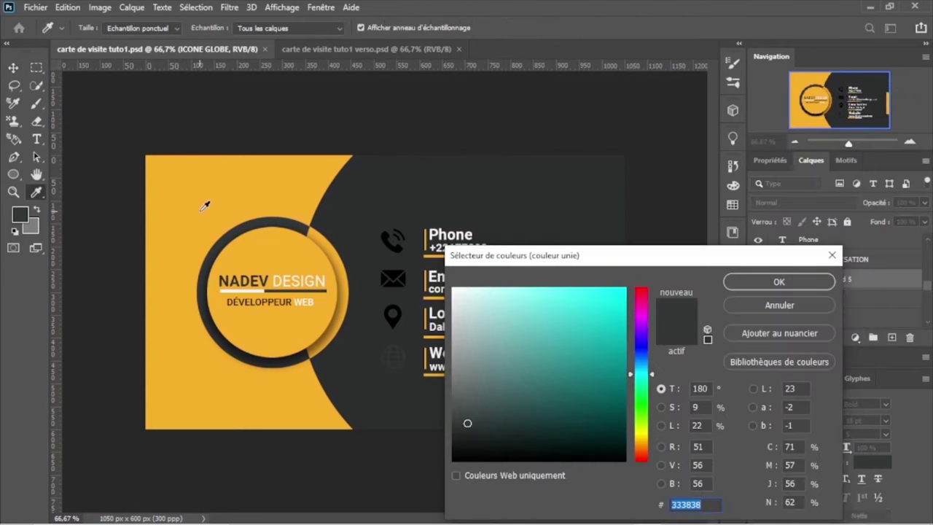
{"action": "left_click", "coordinate": [203, 208]}
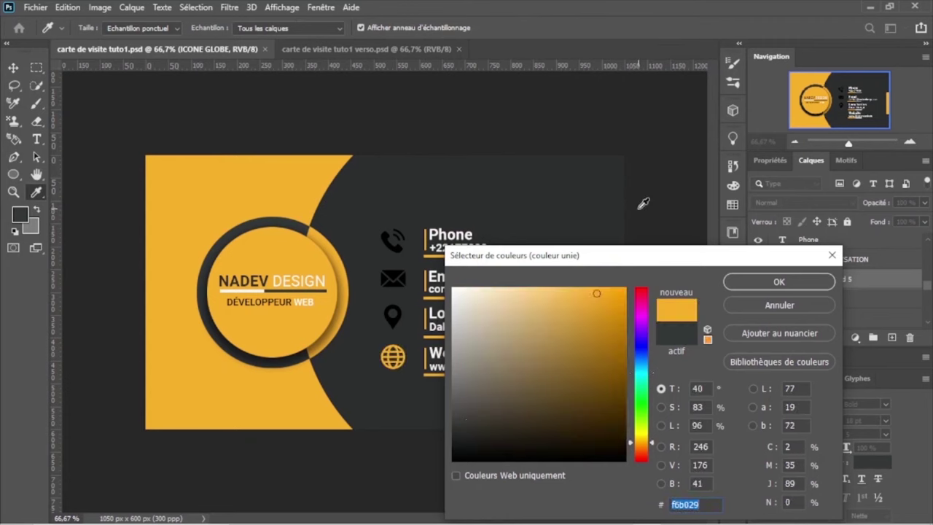
{"action": "left_click", "coordinate": [766, 283]}
Discard a misplaced fill, then give the email icon a yellow solid colour fill layer
{"action": "left_click", "coordinate": [809, 299]}
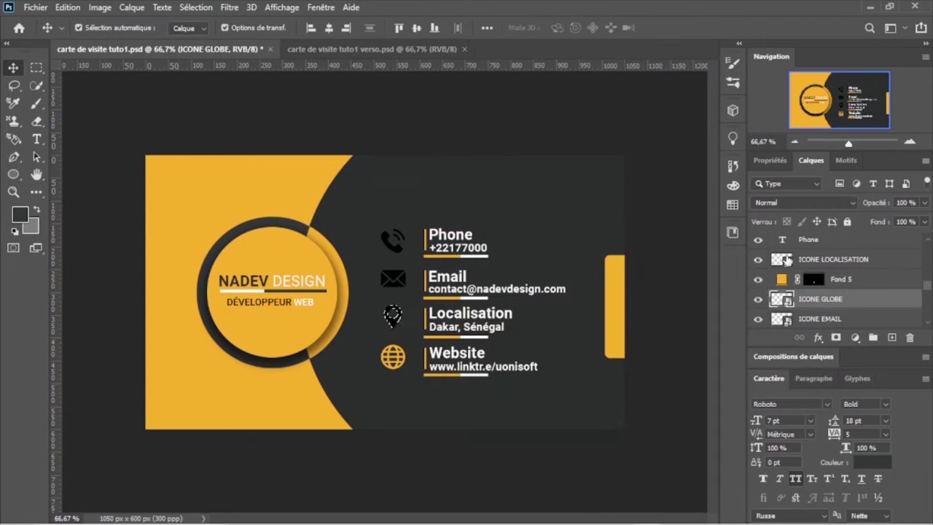
{"action": "left_click", "coordinate": [855, 337]}
{"action": "left_click", "coordinate": [801, 99]}
{"action": "left_click", "coordinate": [778, 282]}
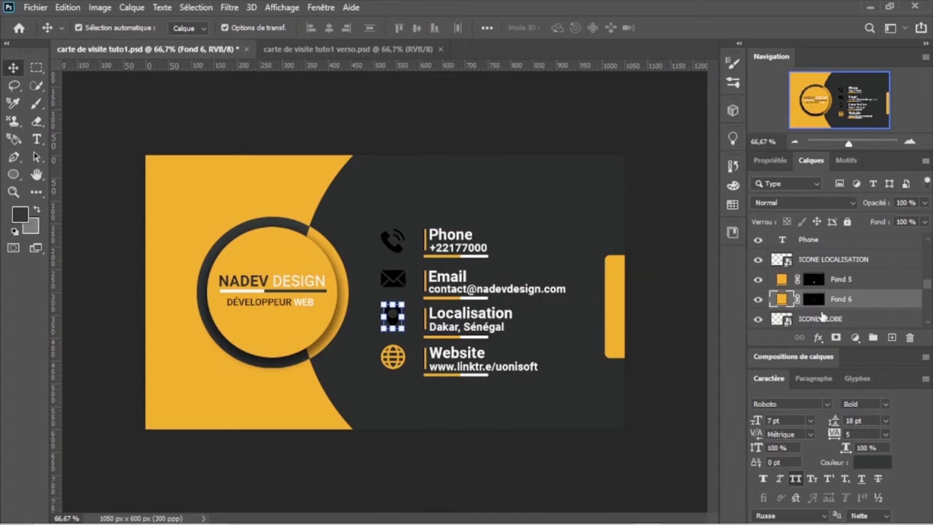
{"action": "key", "text": "Delete"}
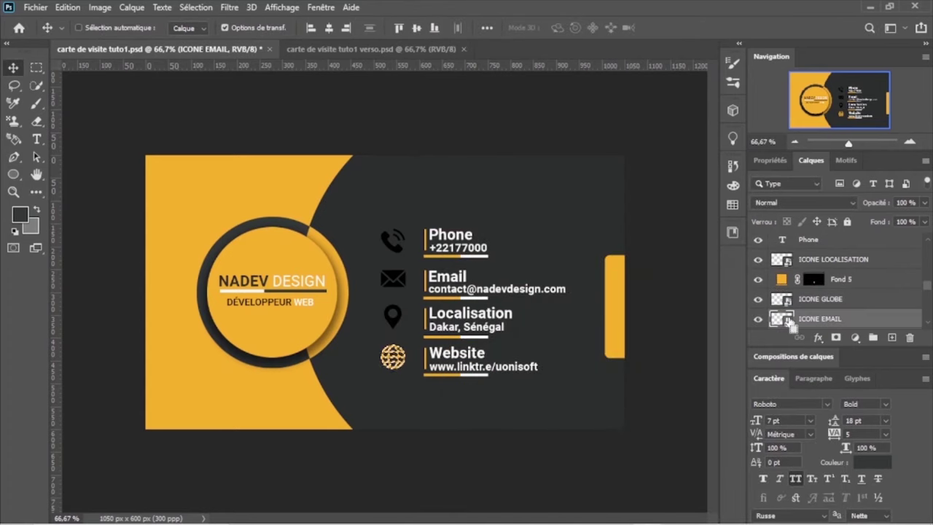
{"action": "left_click", "coordinate": [781, 318], "text": "ctrl"}
{"action": "left_click", "coordinate": [855, 337]}
{"action": "left_click", "coordinate": [801, 99]}
{"action": "key", "text": "Return"}
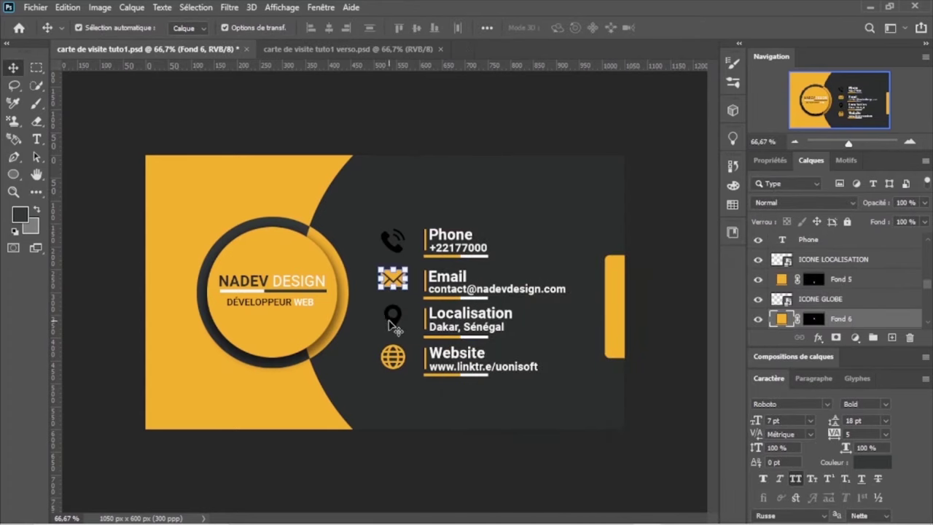
Give the localisation pin icon a yellow solid colour fill layer
{"action": "left_click", "coordinate": [831, 258]}
{"action": "left_click", "coordinate": [781, 259], "text": "ctrl"}
{"action": "left_click", "coordinate": [854, 337]}
{"action": "left_click", "coordinate": [801, 99]}
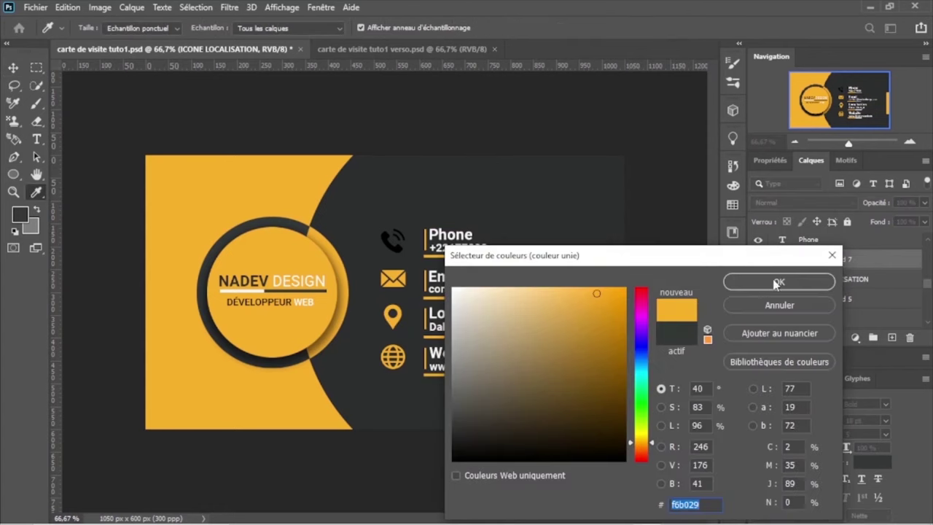
{"action": "key", "text": "Return"}
Recolour the phone icon yellow with a solid colour fill layer and view the front at 100%
{"action": "scroll", "coordinate": [838, 292], "scroll_direction": "down", "scroll_amount": 2}
{"action": "left_click", "coordinate": [831, 319]}
{"action": "left_click", "coordinate": [781, 318], "text": "ctrl"}
{"action": "left_click", "coordinate": [855, 338]}
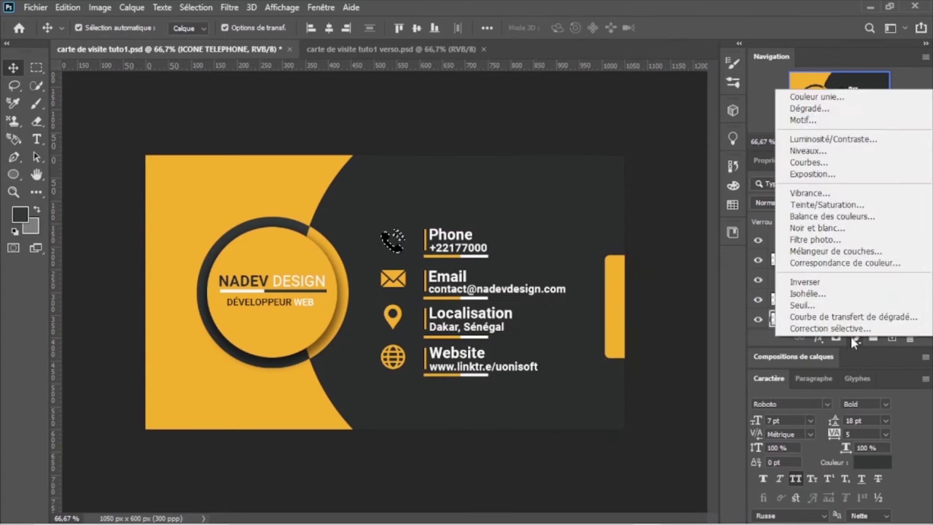
{"action": "left_click", "coordinate": [802, 95]}
{"action": "left_click", "coordinate": [833, 288]}
{"action": "key", "text": "v"}
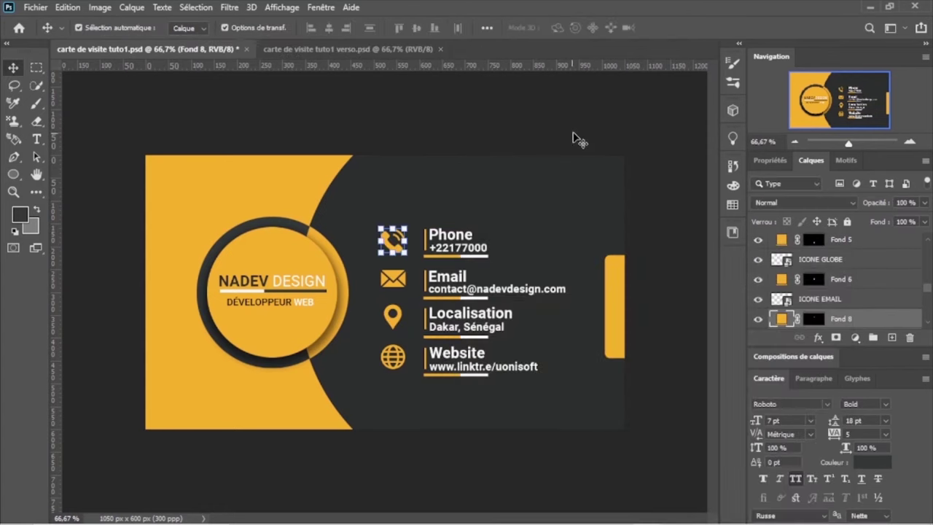
{"action": "key", "text": "ctrl+d"}
{"action": "key", "text": "ctrl+1"}
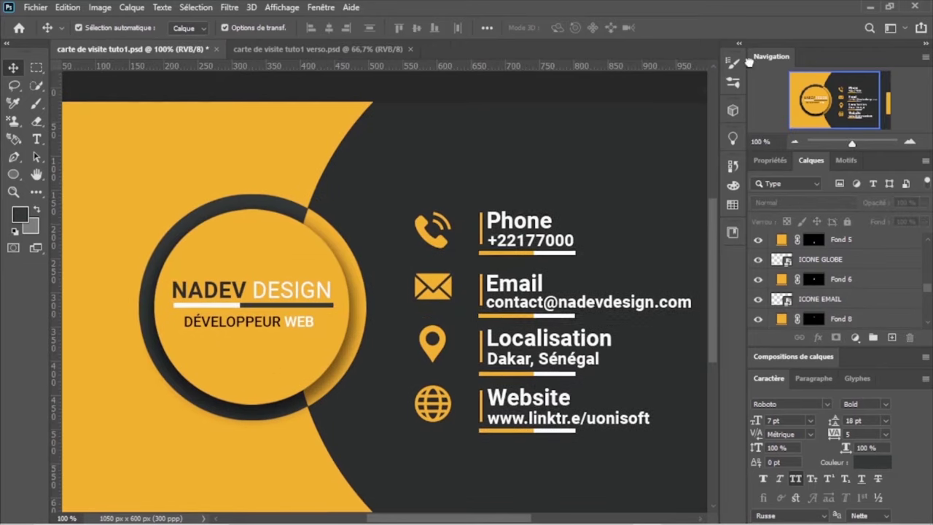
Zoom and pan across the card back's QR code and logo circle, then zoom back out
{"action": "left_click_drag", "start_coordinate": [833, 94], "coordinate": [837, 97]}
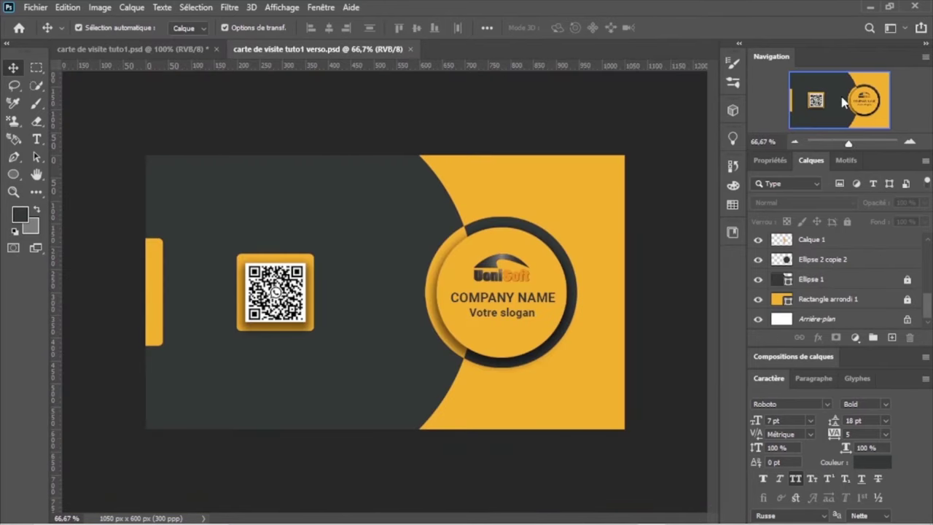
{"action": "key", "text": "ctrl+plus"}
{"action": "key", "text": "ctrl+plus"}
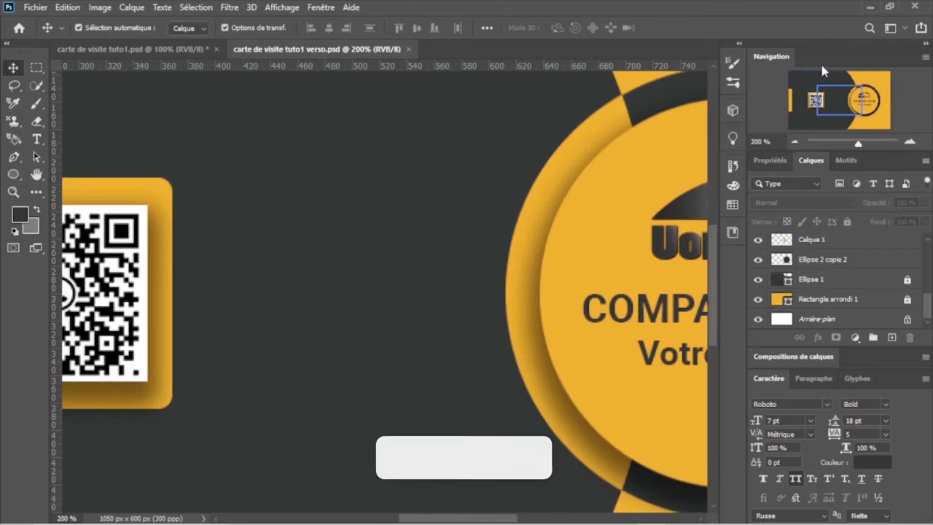
{"action": "mouse_move", "coordinate": [842, 93]}
{"action": "left_mouse_down"}
{"action": "mouse_move", "coordinate": [779, 97]}
{"action": "mouse_move", "coordinate": [897, 96]}
{"action": "mouse_move", "coordinate": [865, 100]}
{"action": "left_mouse_up"}
{"action": "key", "text": "ctrl+minus"}
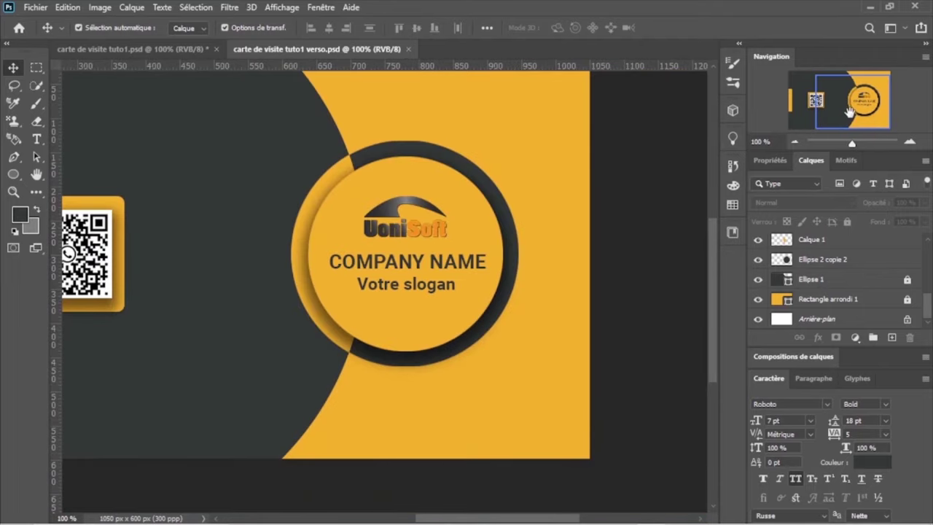
{"action": "left_click_drag", "start_coordinate": [849, 111], "coordinate": [849, 141]}
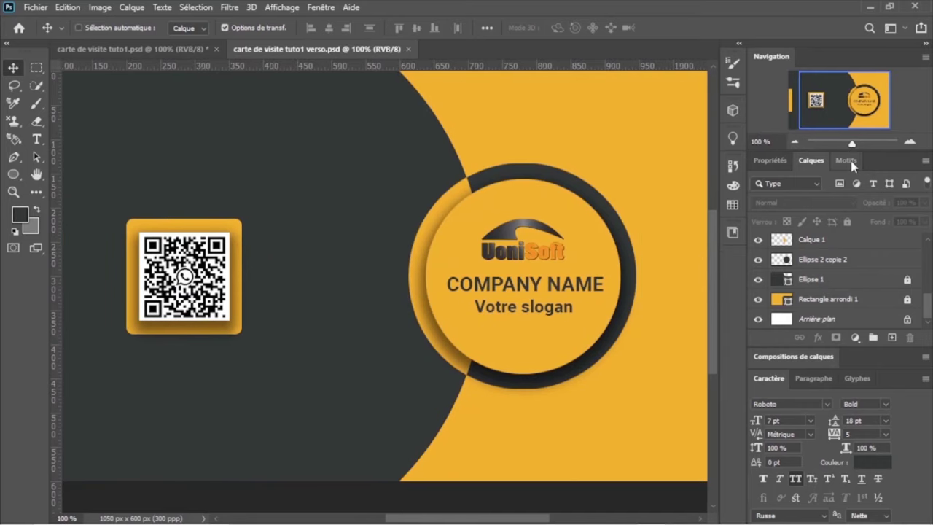
{"action": "key", "text": "ctrl+minus"}
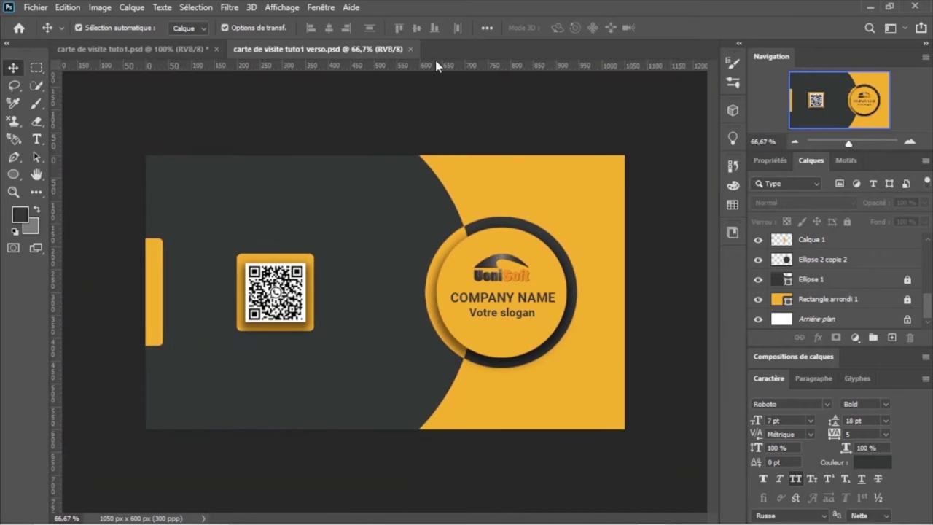